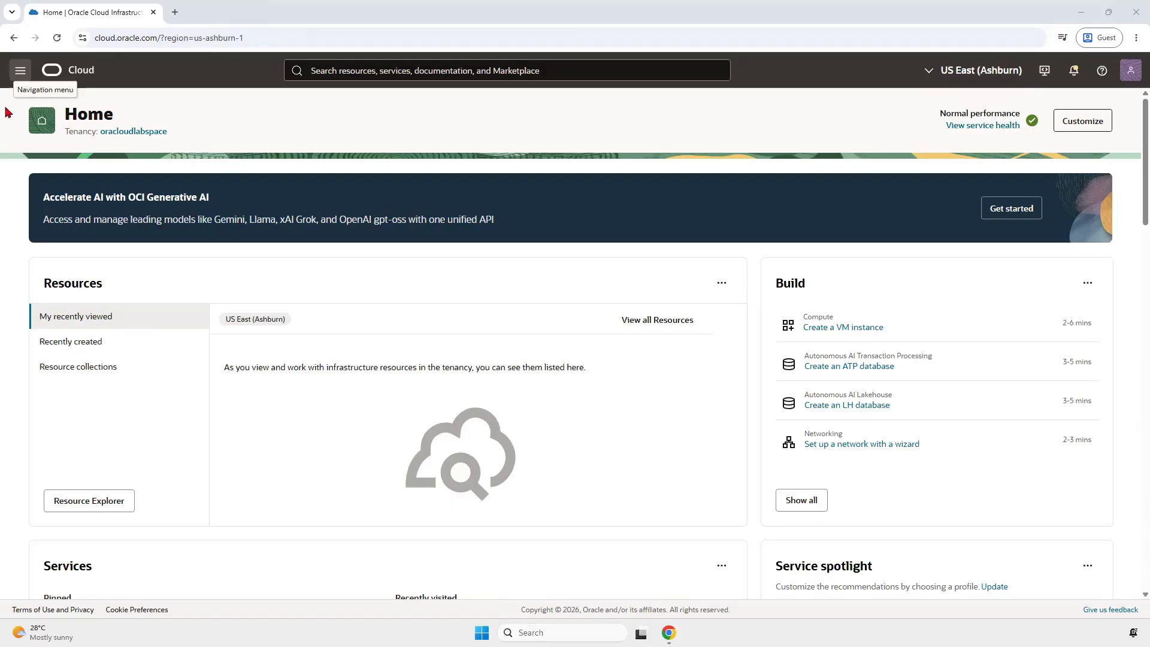
# Step: Open the tenancy's root compartment from the Identity compartments list and examine its child compartments
pyautogui.click(21, 73)
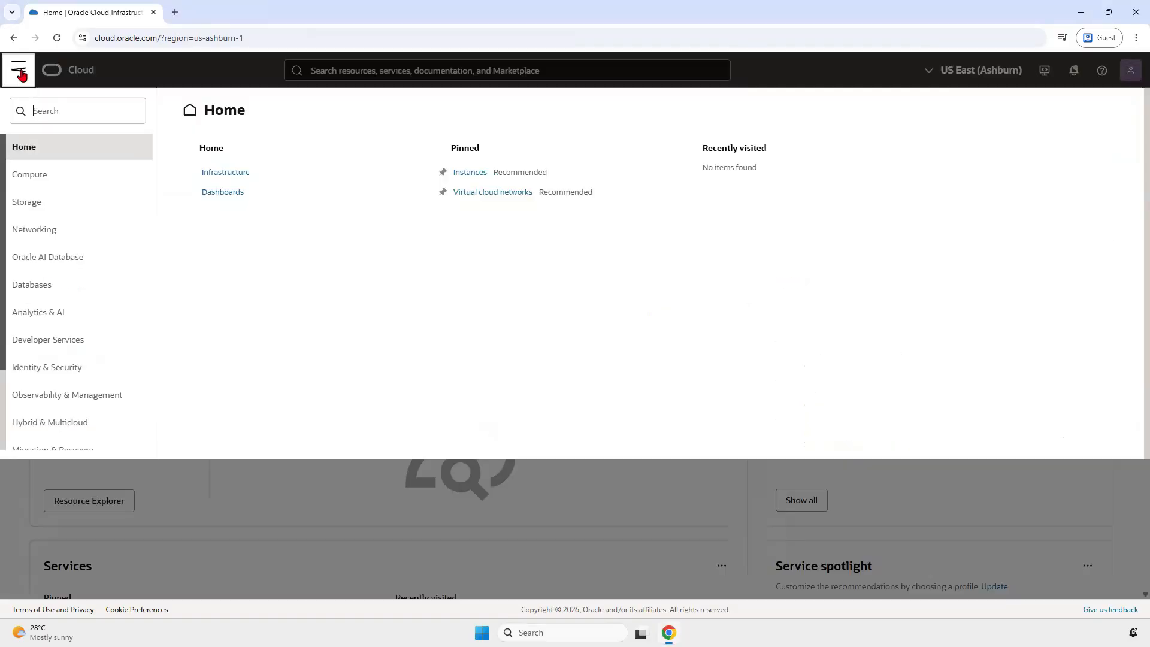
pyautogui.click(70, 371)
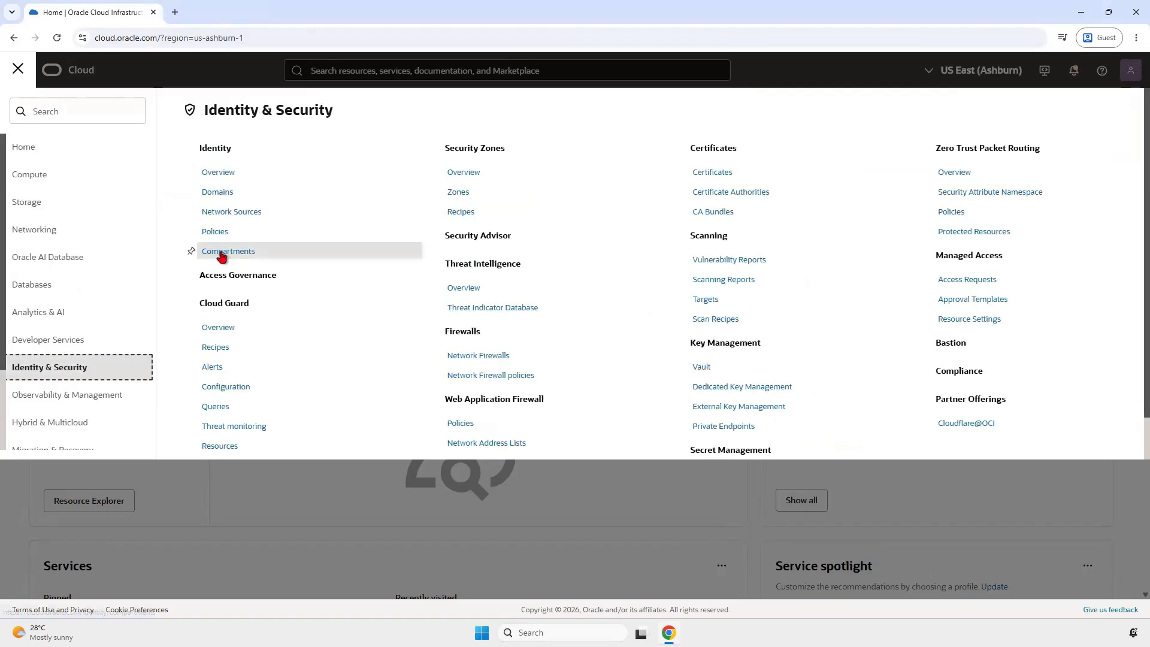
pyautogui.click(251, 258)
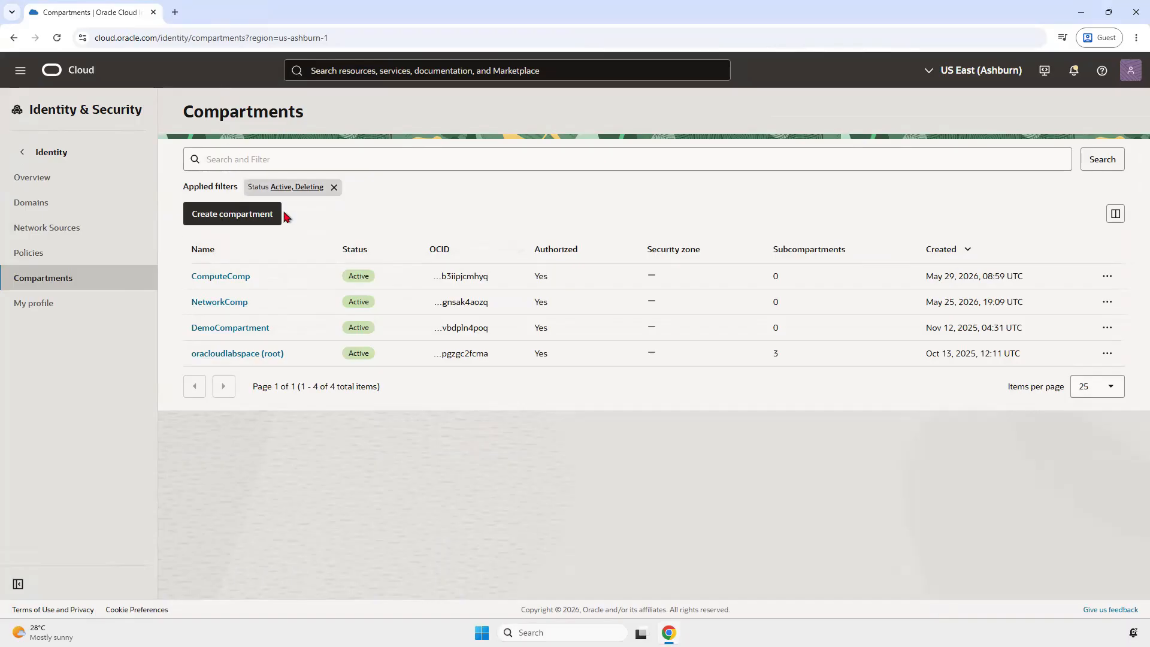
pyautogui.click(266, 355)
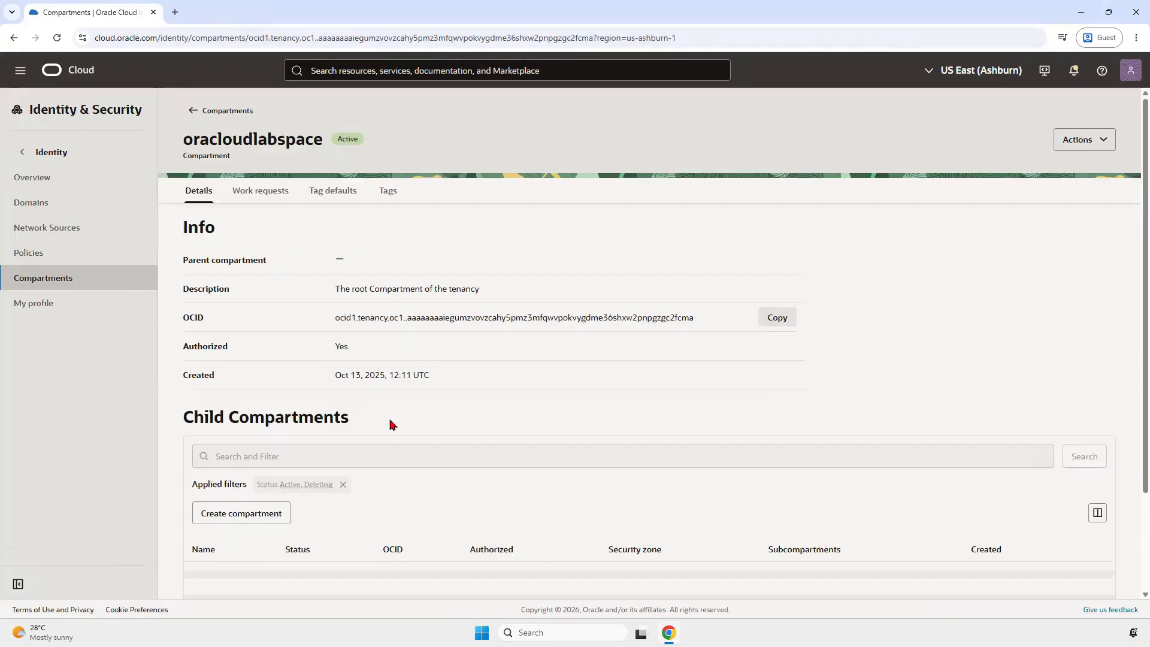
pyautogui.scroll(-2, 390, 426)
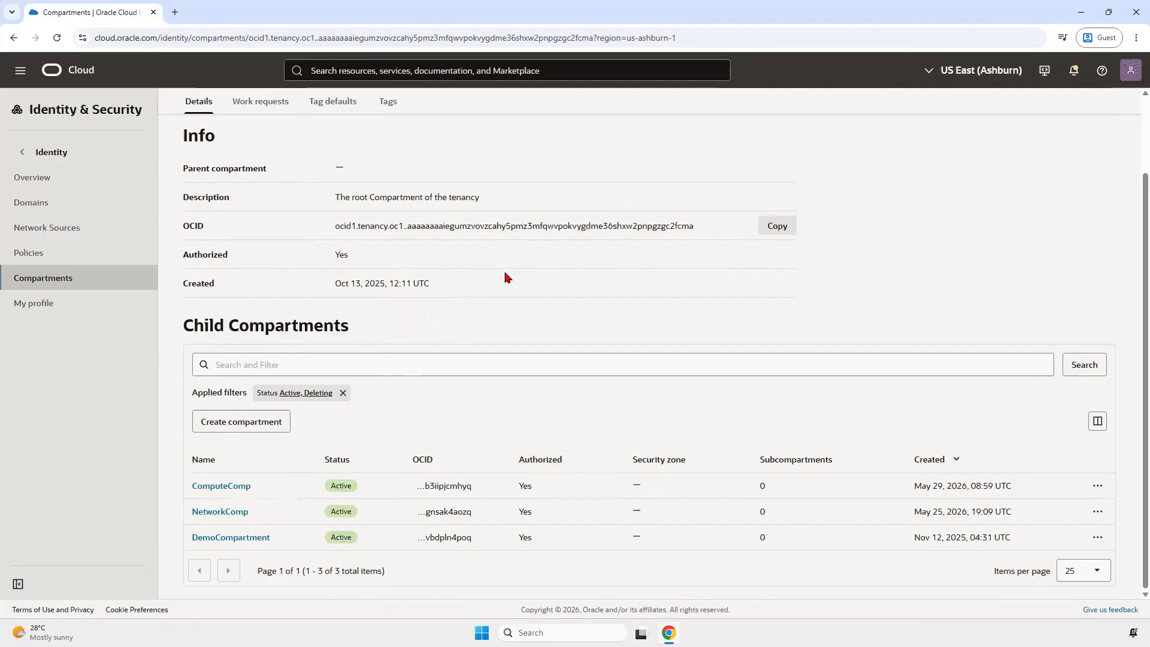
# Step: Open the Virtual Cloud Networks list under Networking and filter it to the NetworkComp compartment
pyautogui.click(23, 152)
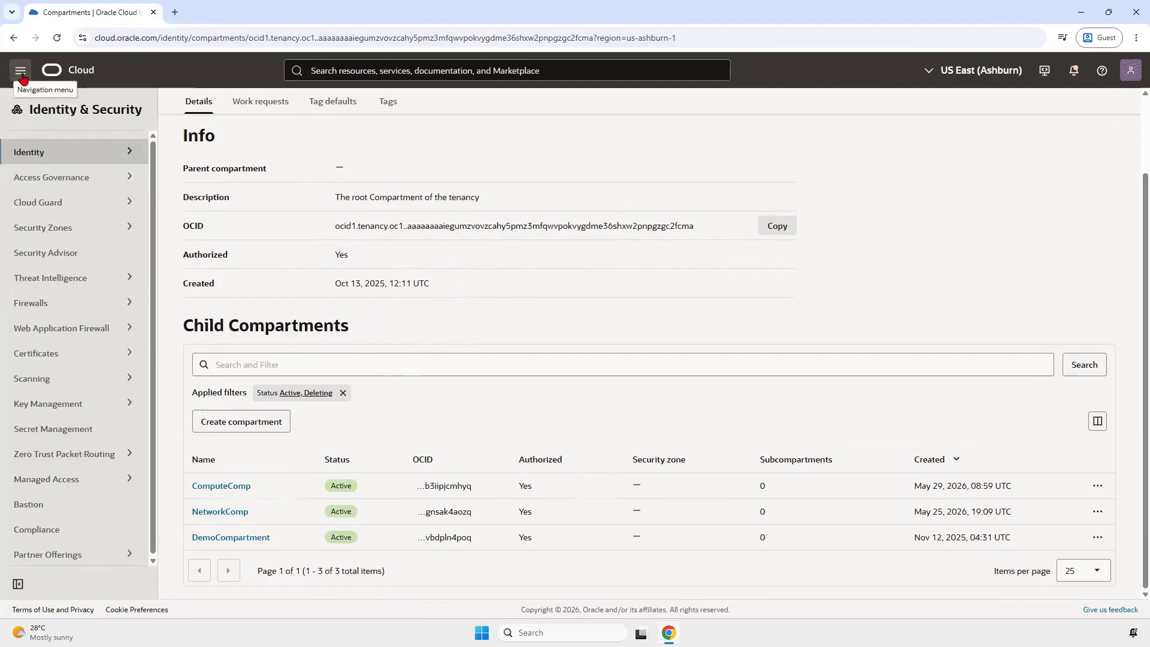
pyautogui.click(20, 71)
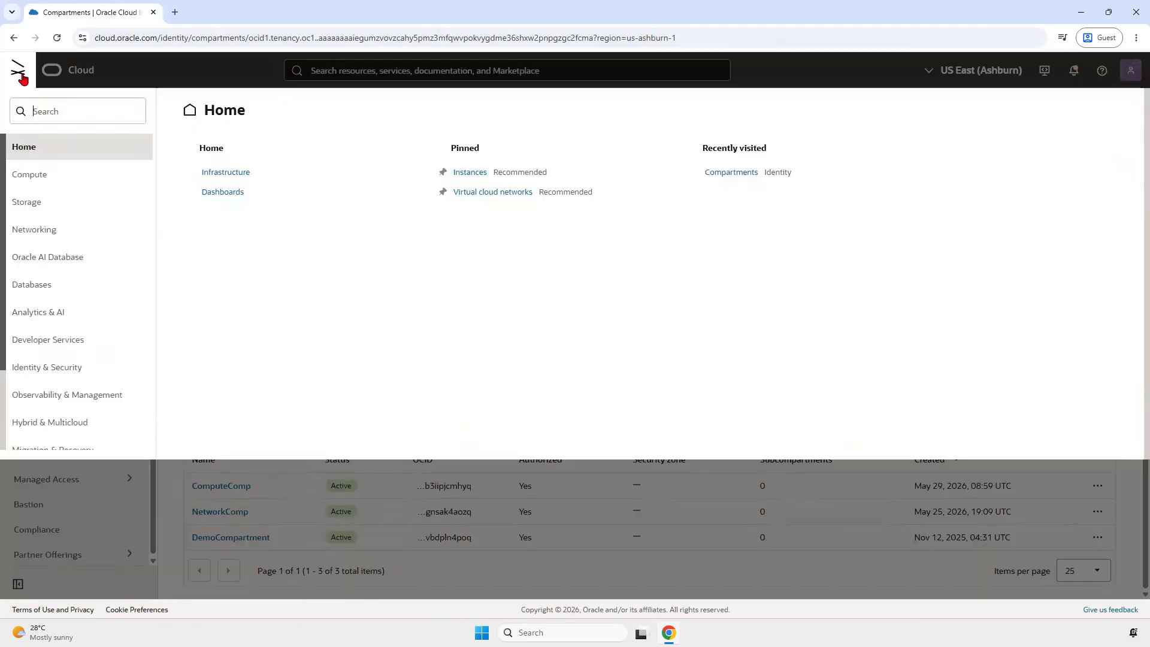
pyautogui.click(66, 238)
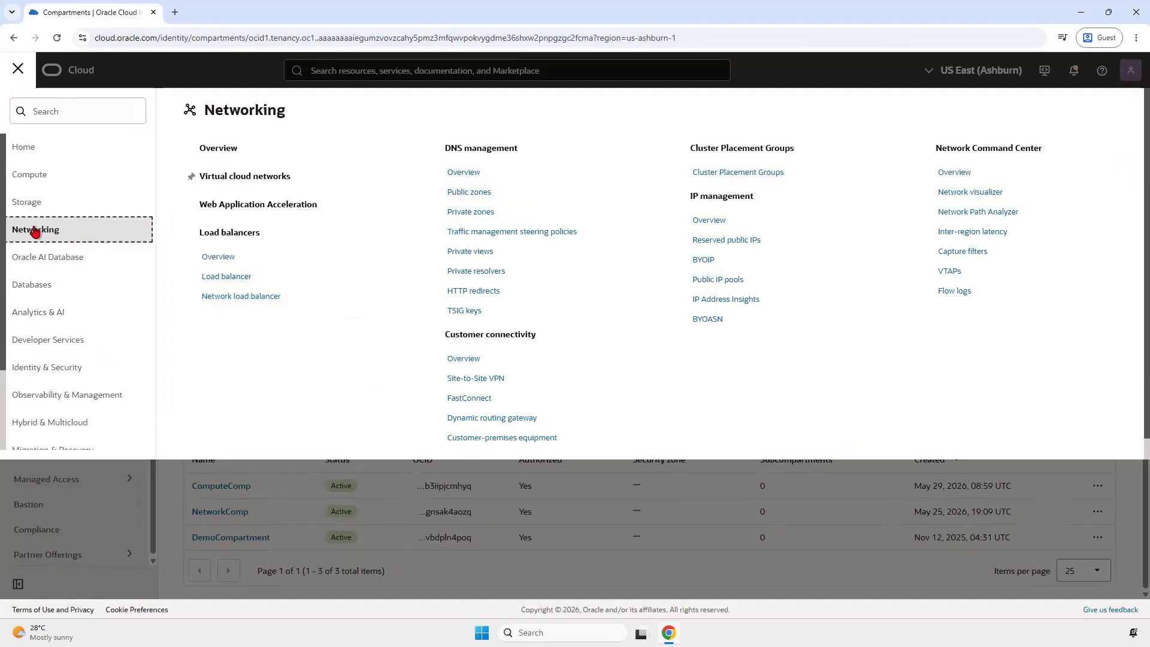
pyautogui.click(273, 177)
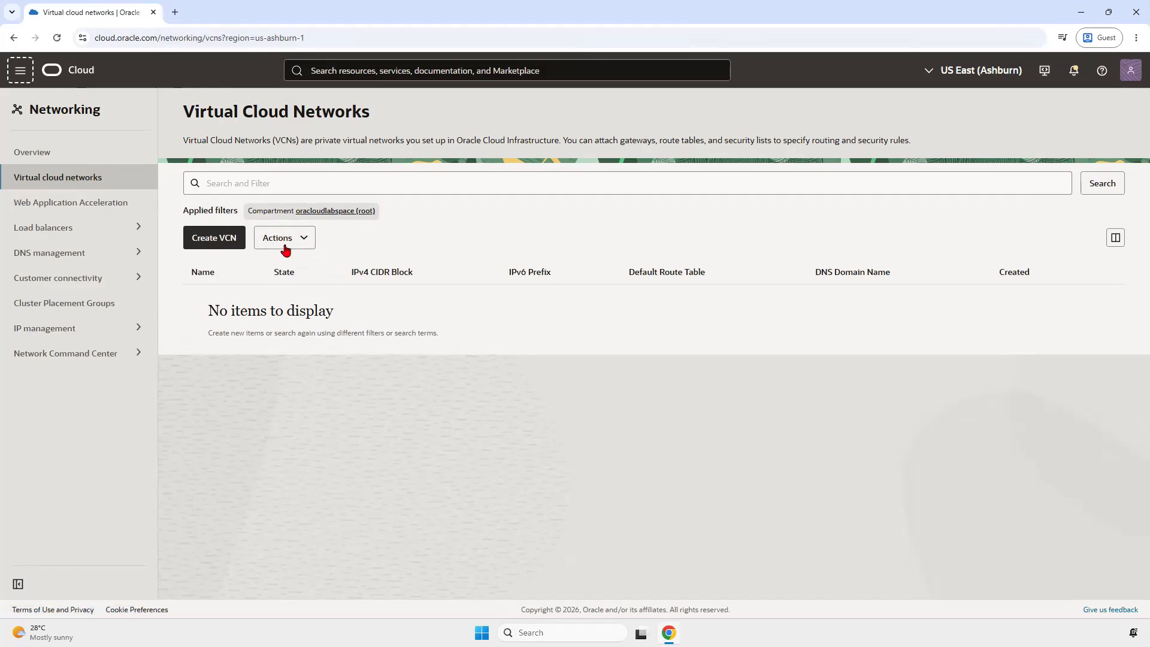
pyautogui.click(365, 211)
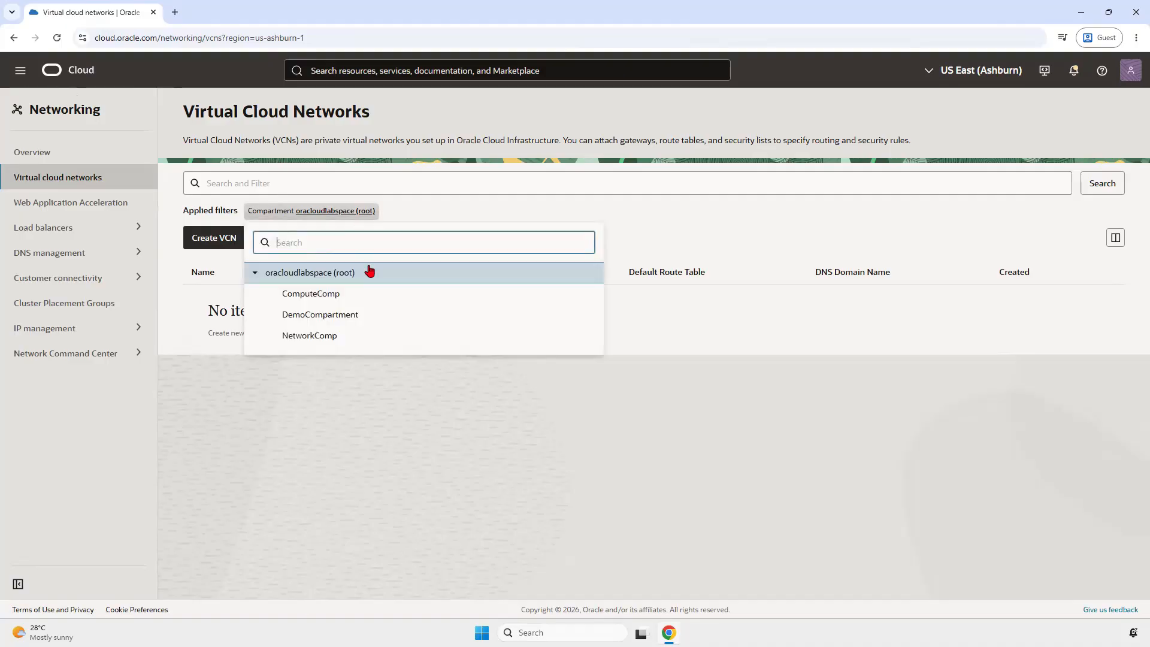
pyautogui.click(322, 336)
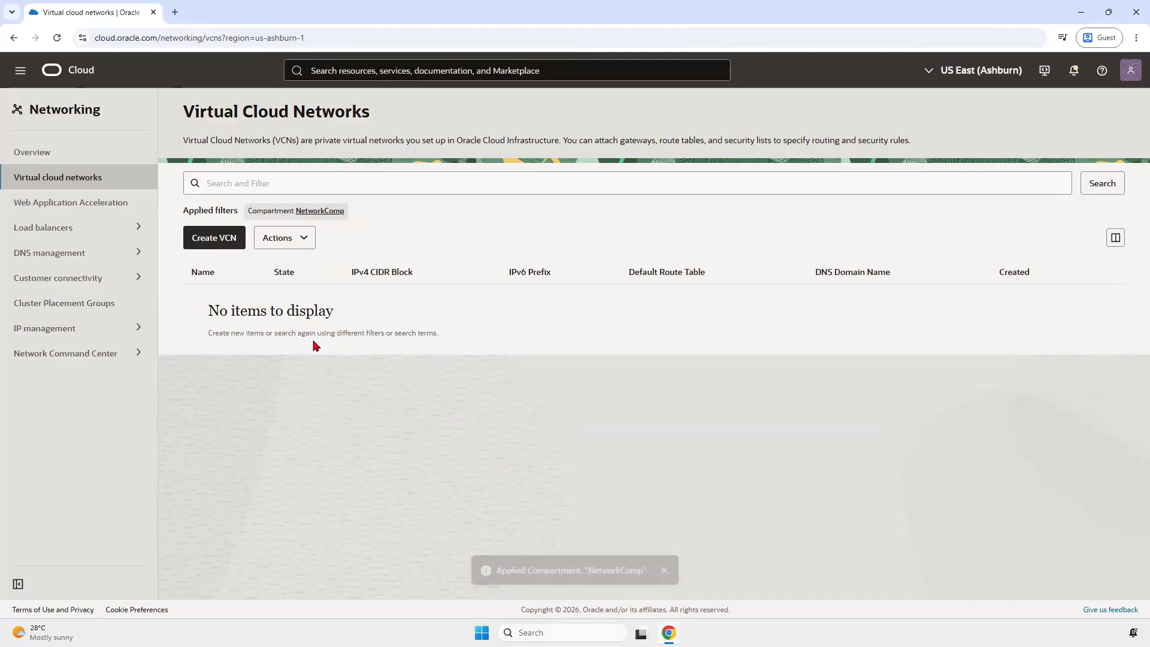
# Step: Start the VCN Wizard with the Create VCN with Internet Connectivity option
pyautogui.click(299, 237)
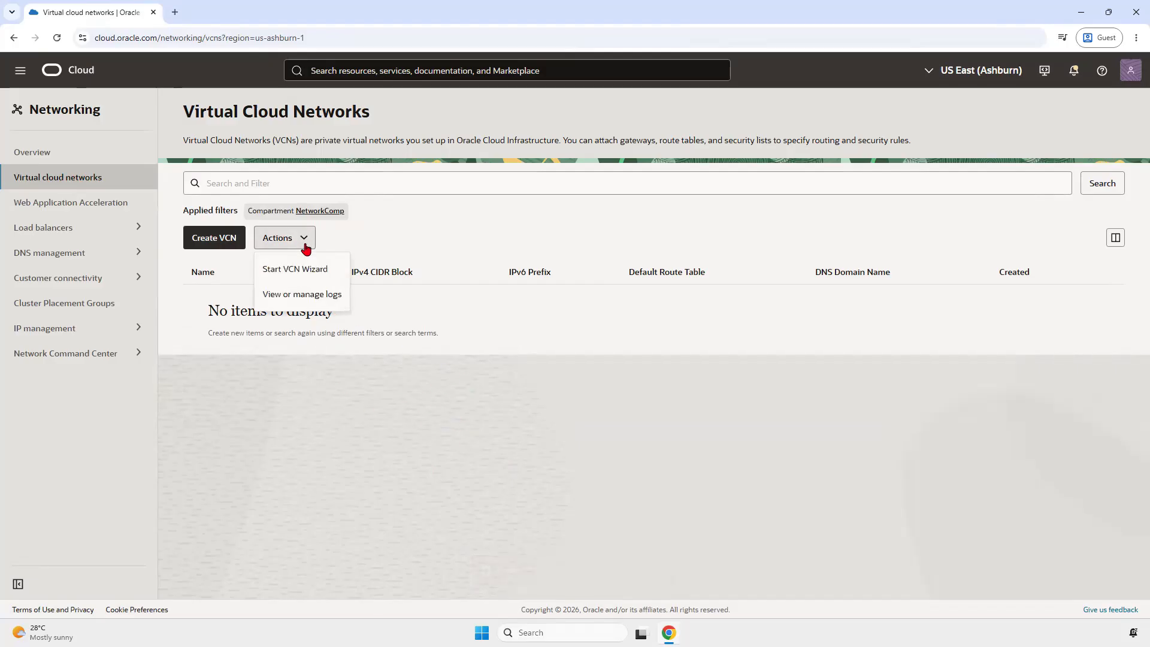
pyautogui.click(333, 270)
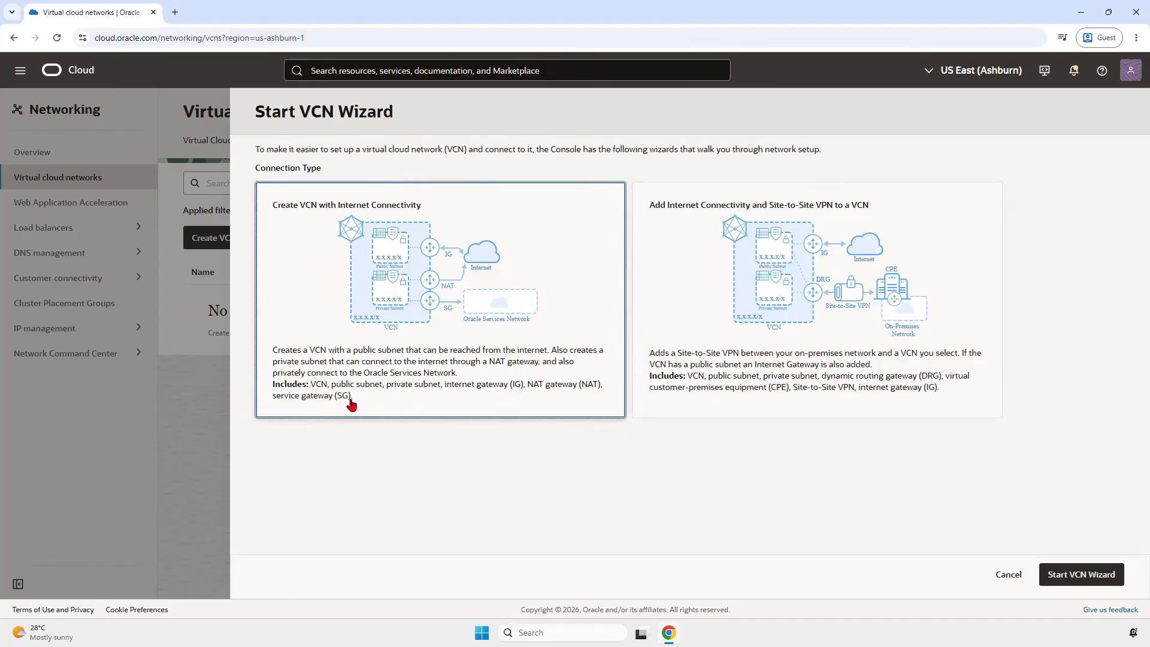
pyautogui.click(1094, 575)
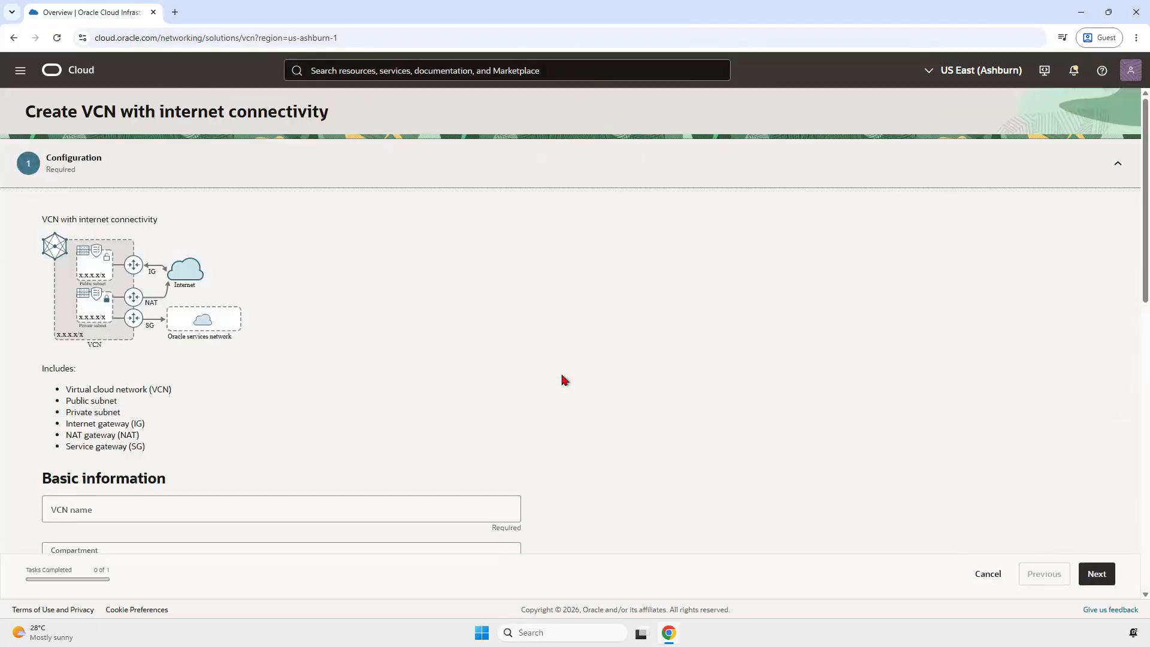
# Step: Name the new virtual cloud network DemoVCN in the basic information
pyautogui.scroll(-3, 293, 288)
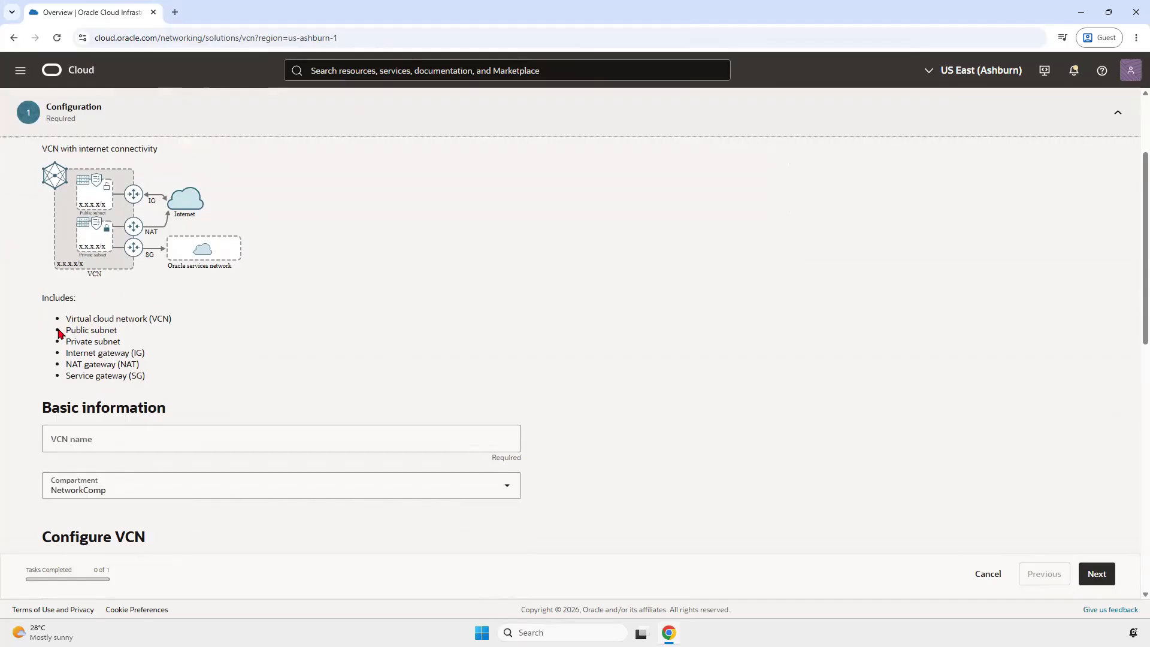
pyautogui.click(120, 445)
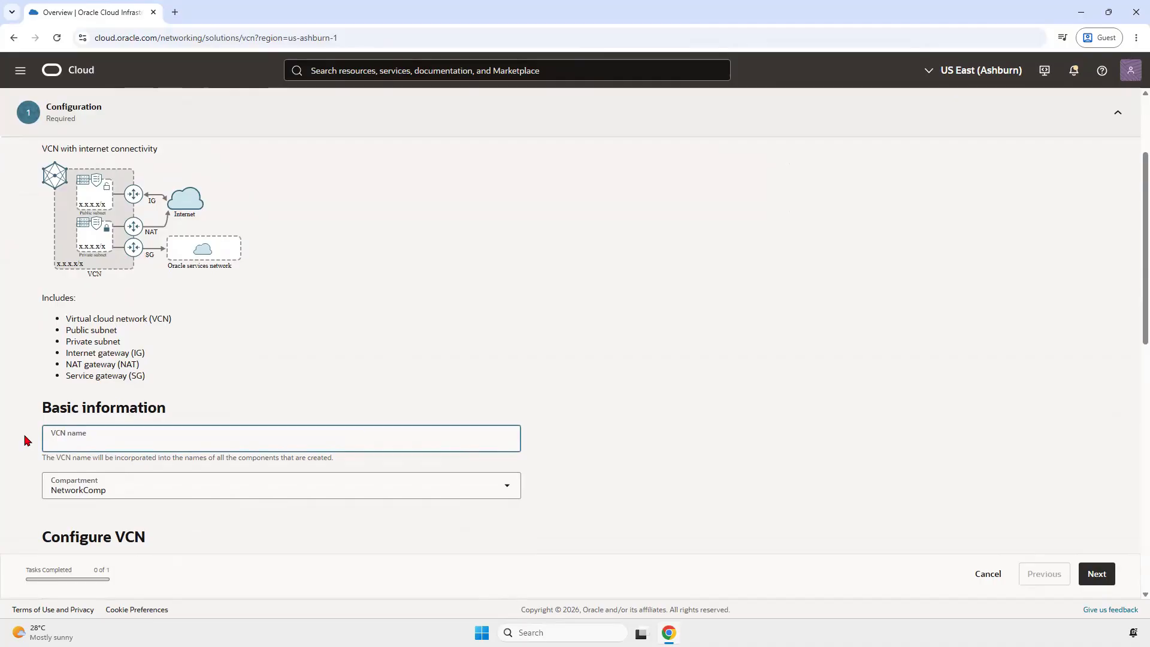
pyautogui.press('BackSpace')
pyautogui.press('BackSpace')
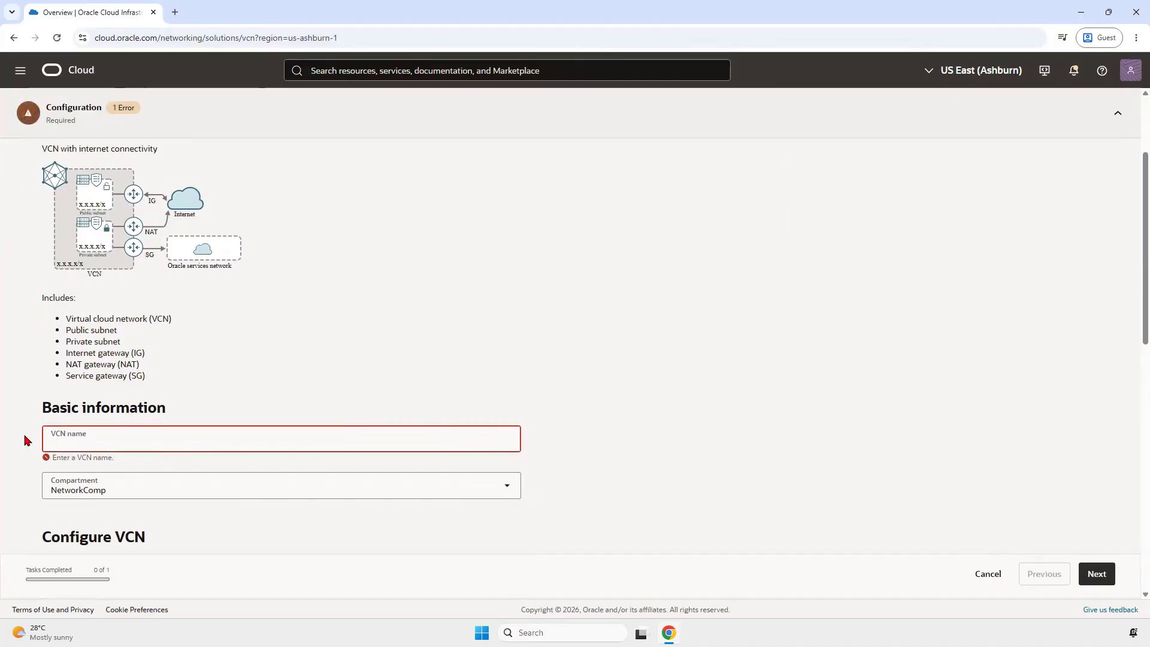
pyautogui.write('DemoVCN')
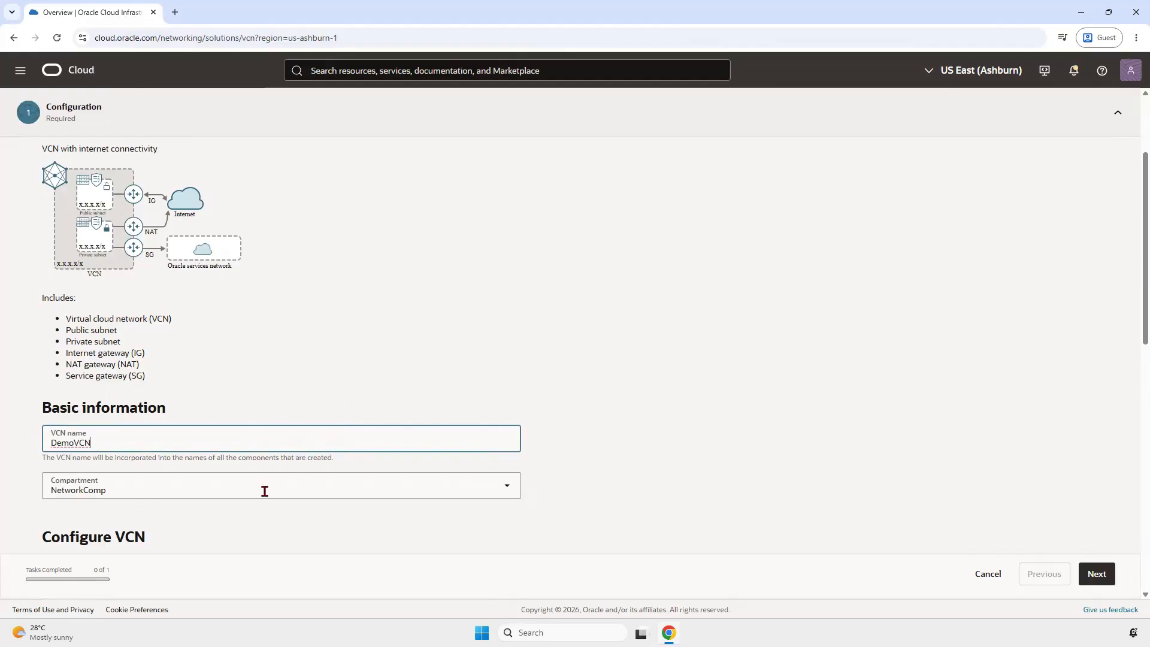
# Step: Review the VCN's IPv4 CIDR block and the public and private subnet configuration sections
pyautogui.scroll(-2, 371, 480)
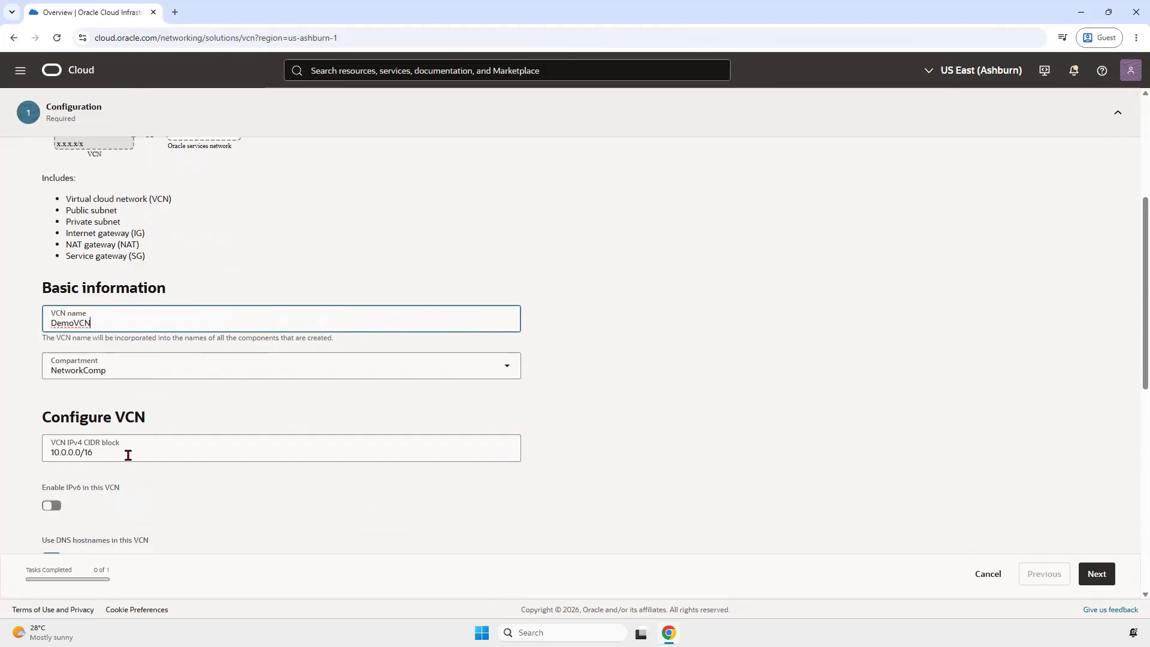
pyautogui.scroll(-2, 144, 437)
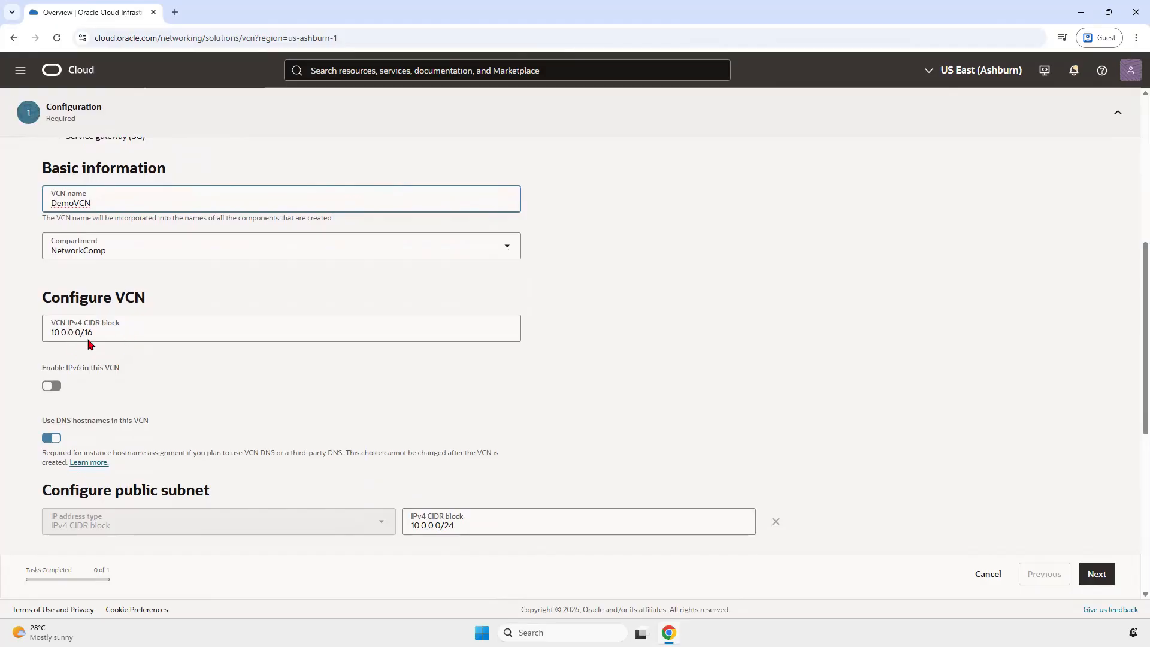
pyautogui.click(102, 333)
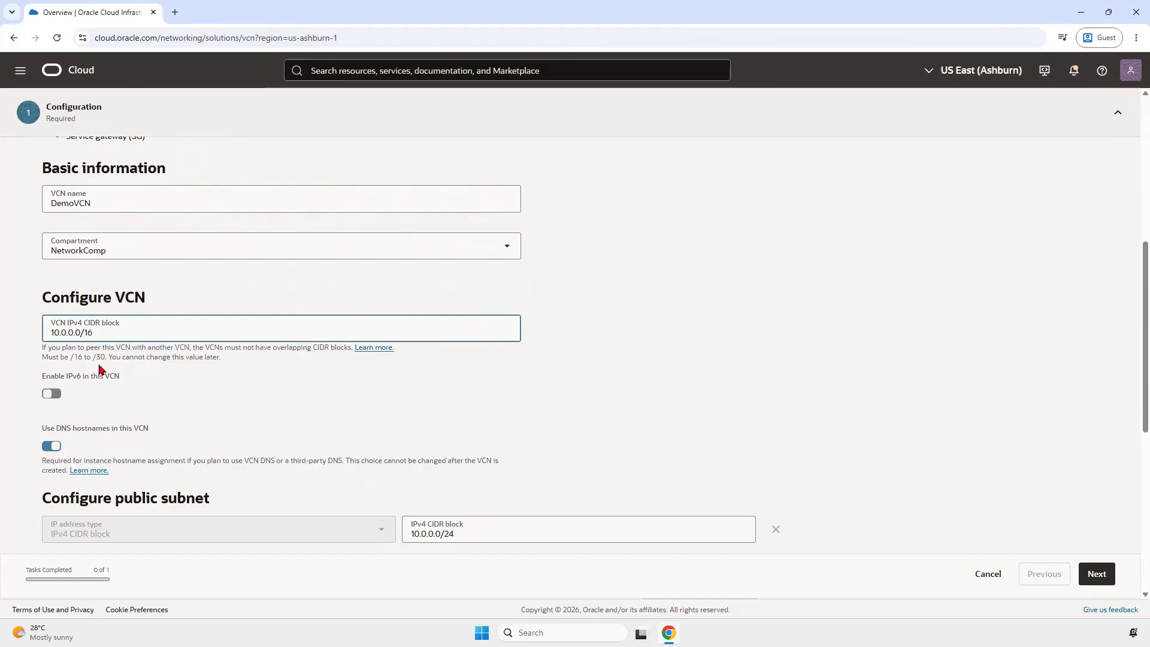
pyautogui.scroll(-3, 211, 399)
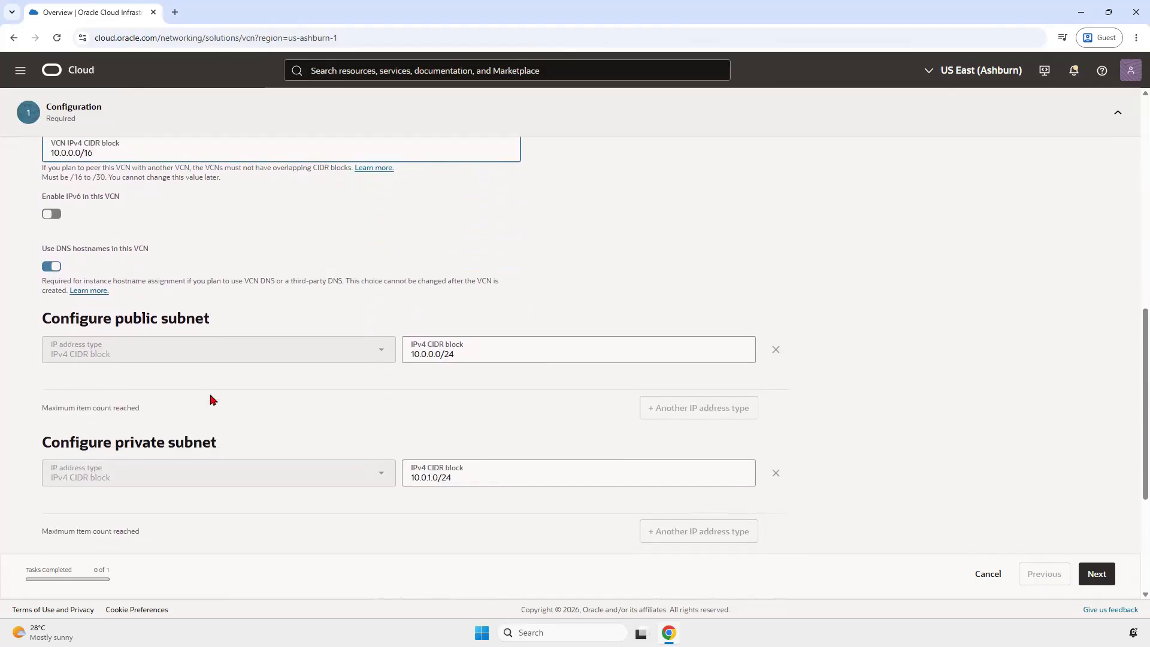
pyautogui.click(153, 321)
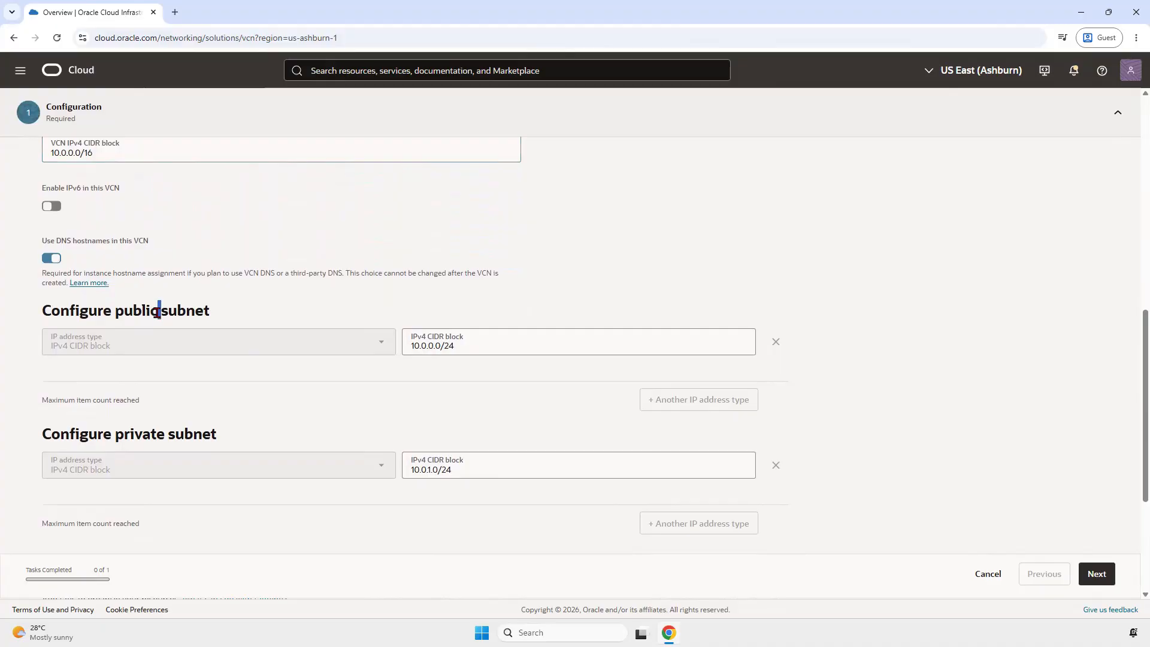
pyautogui.tripleClick(159, 311)
pyautogui.tripleClick(155, 434)
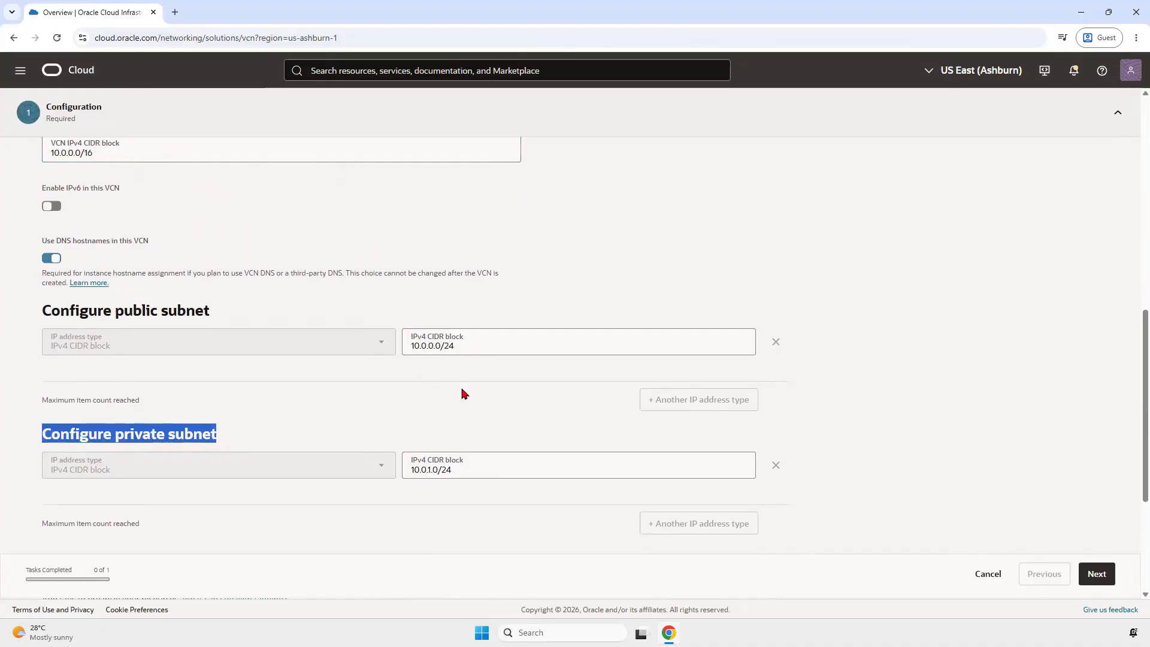
# Step: Set the public subnet's IPv4 CIDR block to 10.0.1.0/24 and the private subnet's to 10.0.2.0/24
pyautogui.click(433, 345)
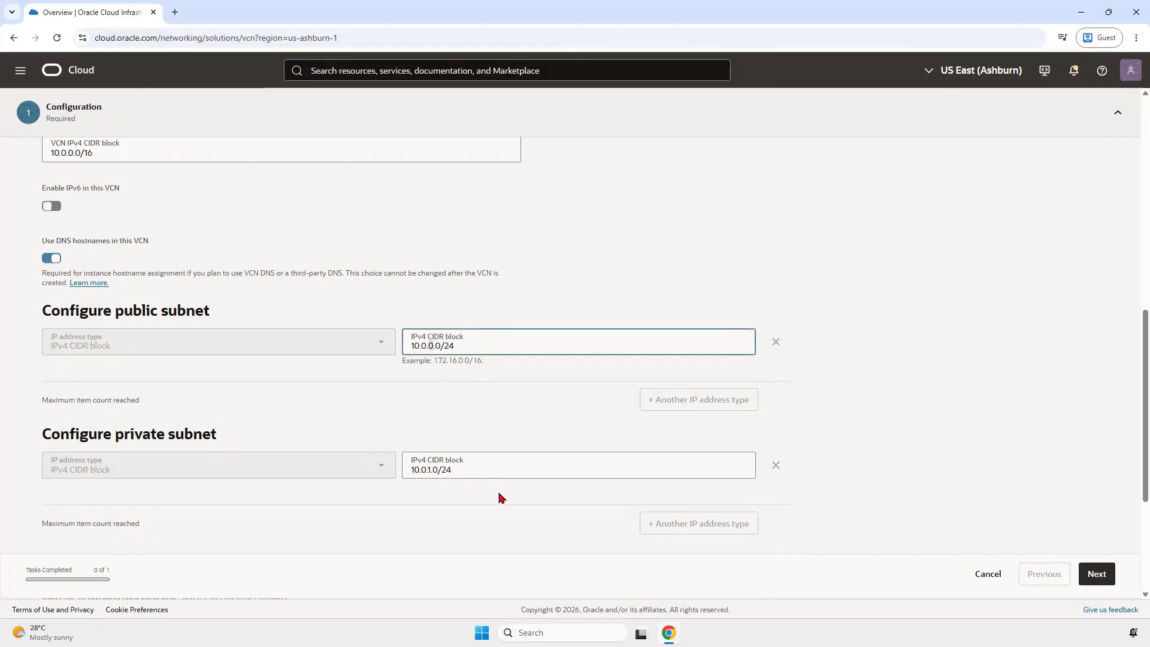
pyautogui.press('BackSpace')
pyautogui.write('1')
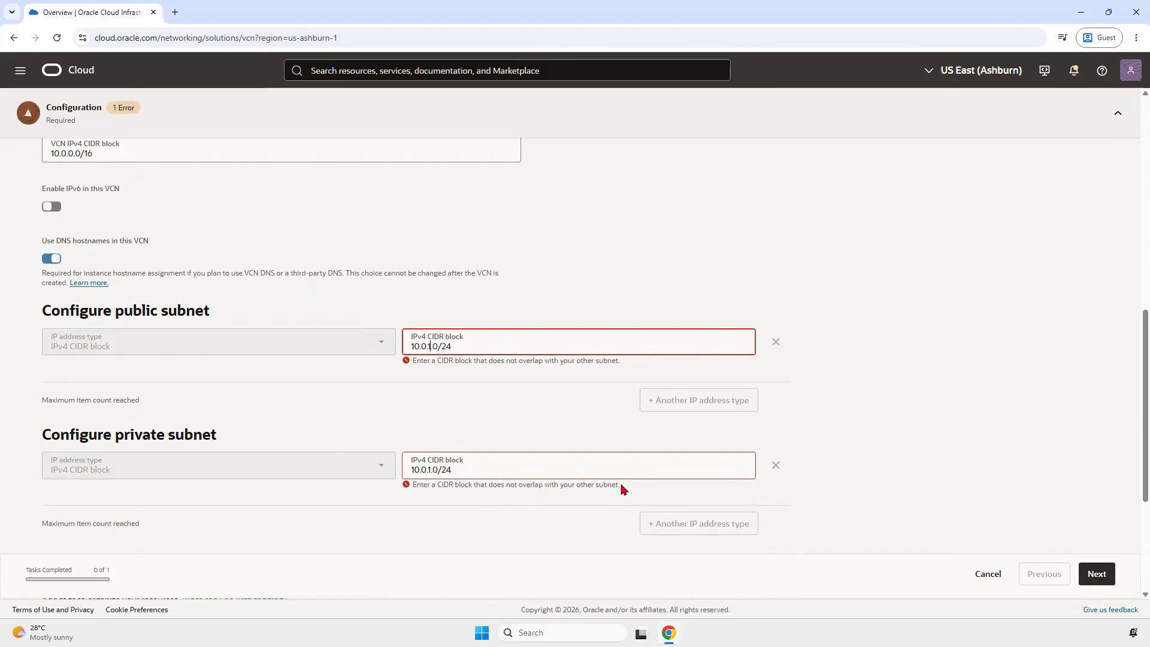
pyautogui.click(430, 469)
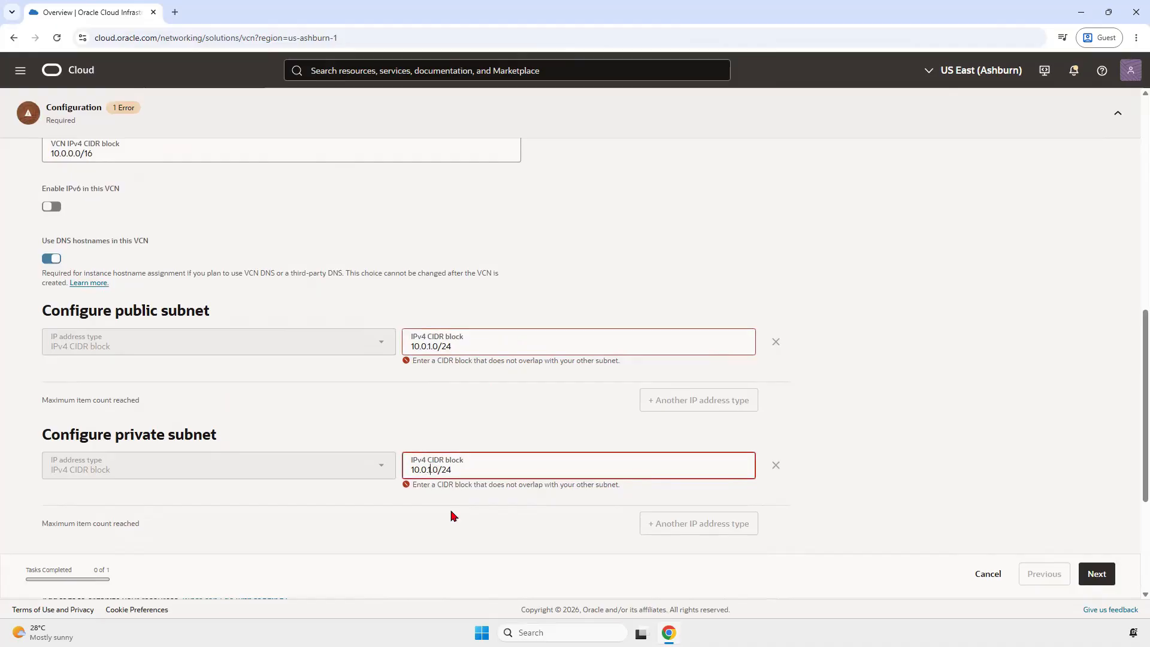
pyautogui.press('BackSpace')
pyautogui.write('2')
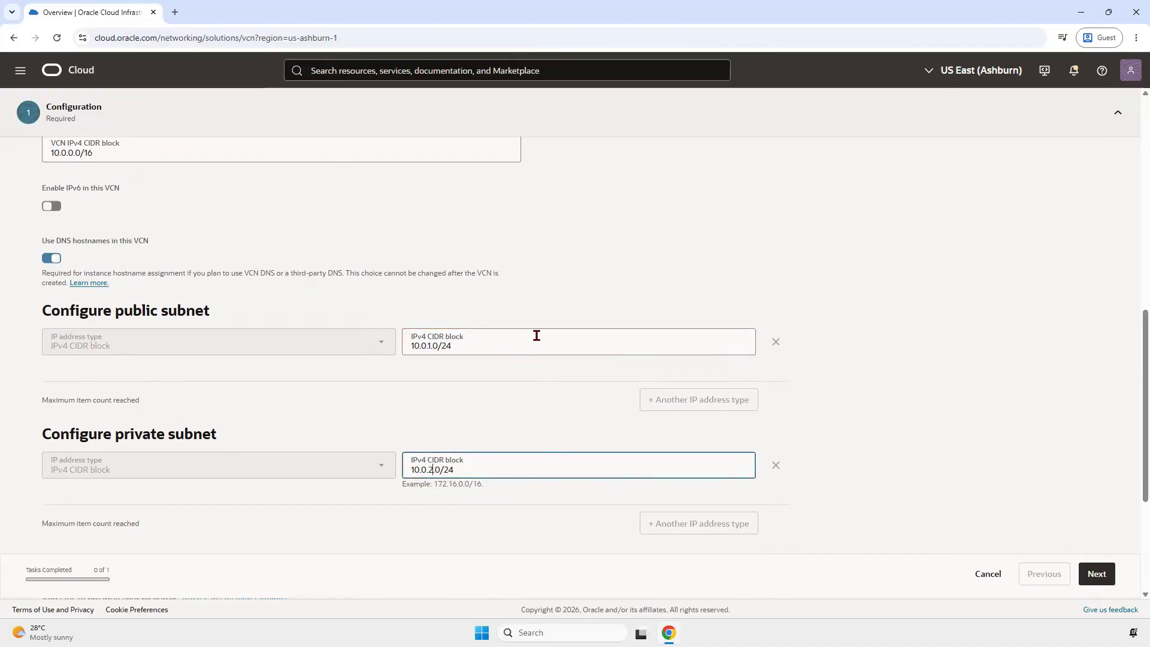
# Step: Recheck the VCN name, the VCN's IPv4 CIDR block and the CIDR blocks of both subnets
pyautogui.click(463, 342)
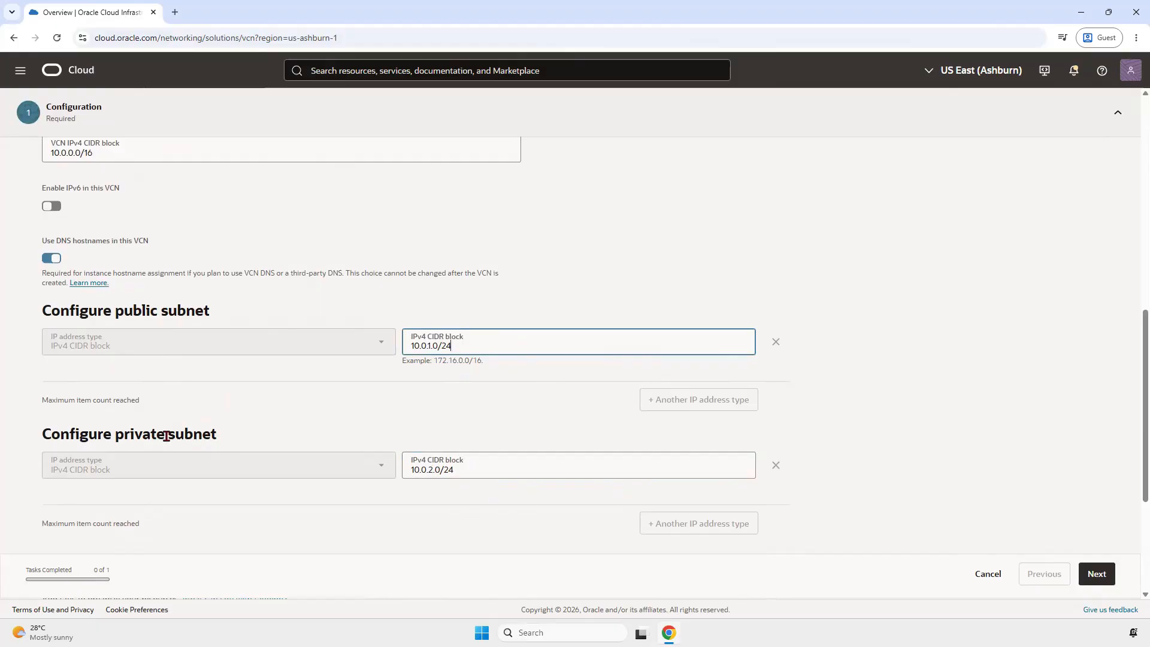
pyautogui.scroll(4, 203, 437)
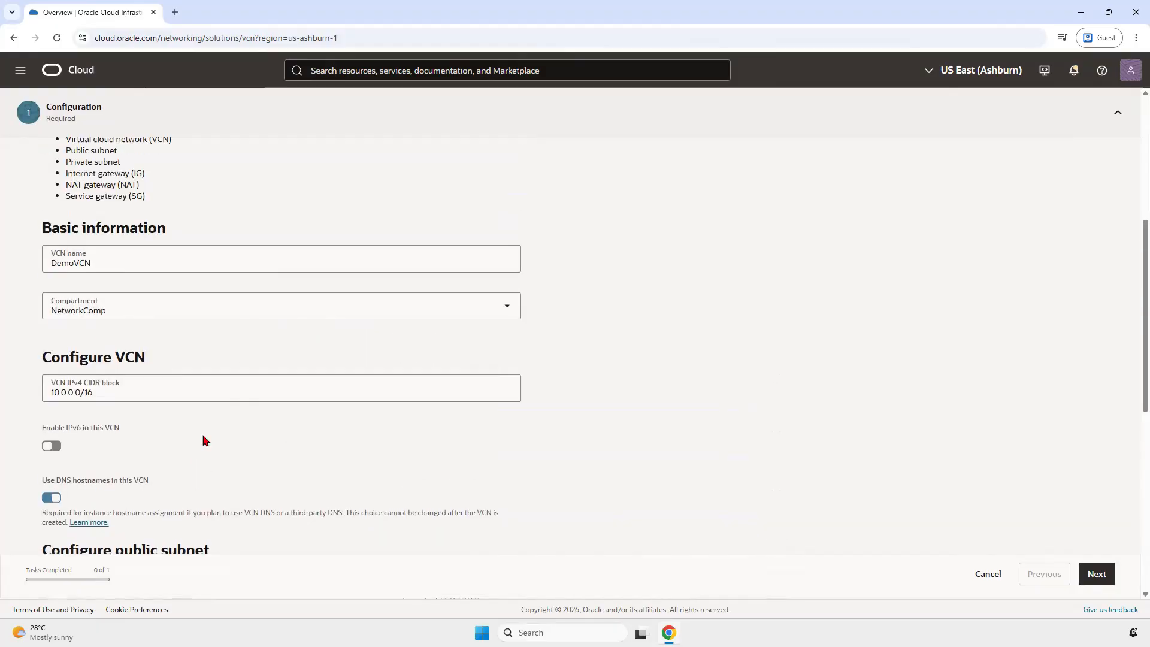
pyautogui.click(110, 253)
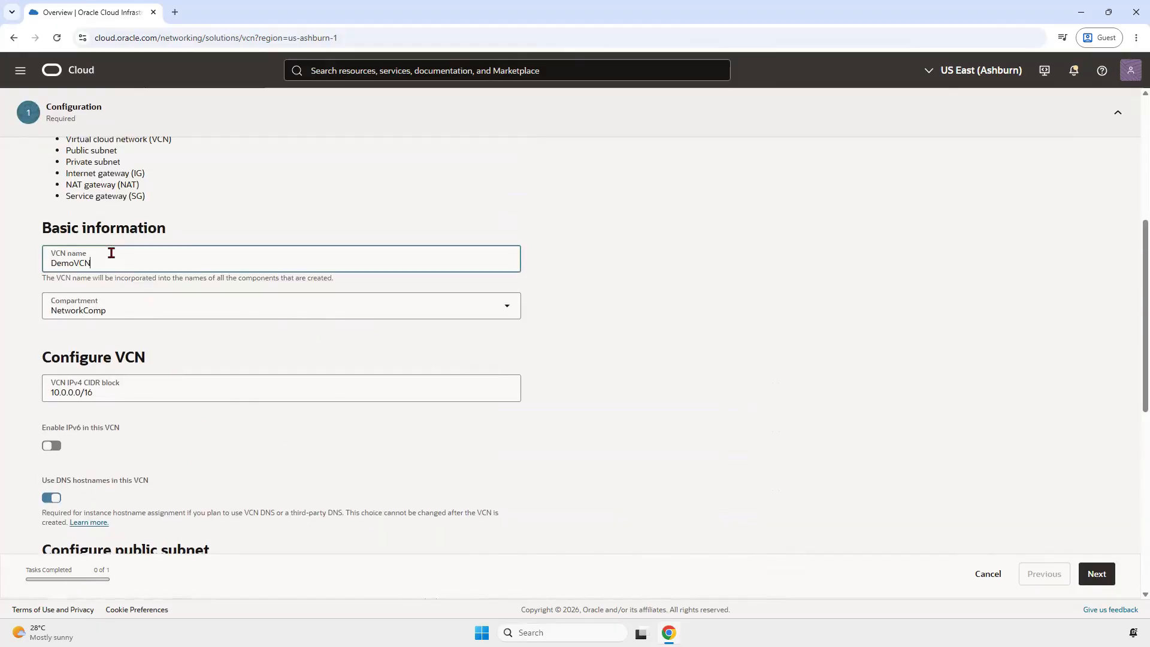
pyautogui.click(151, 394)
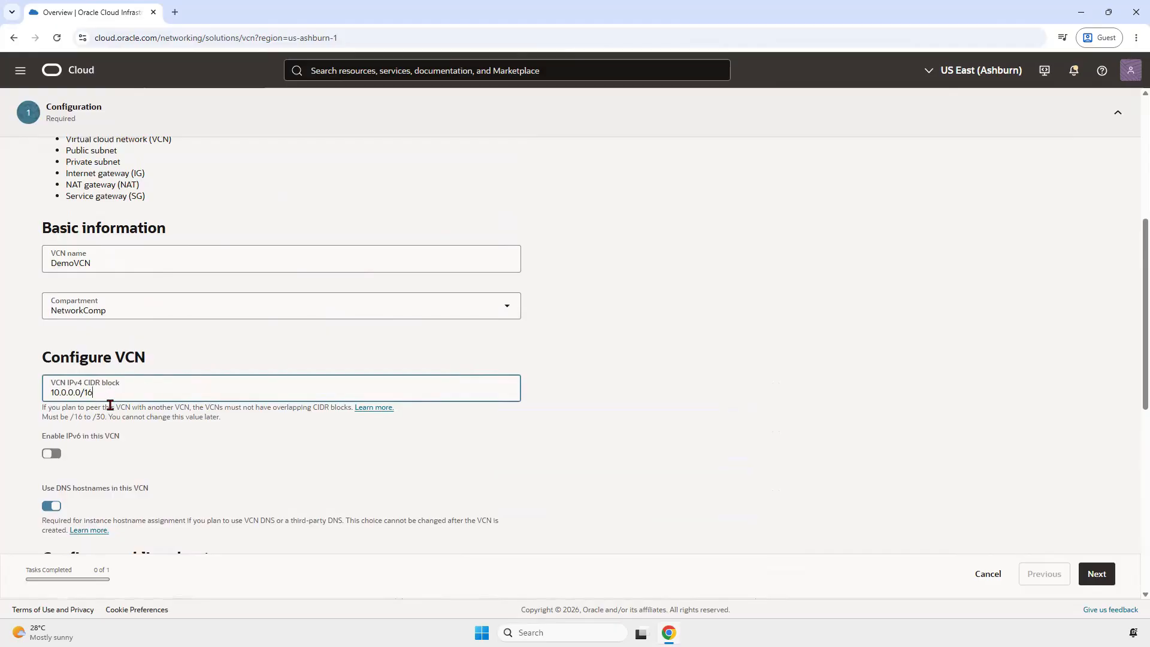
pyautogui.scroll(-2, 227, 393)
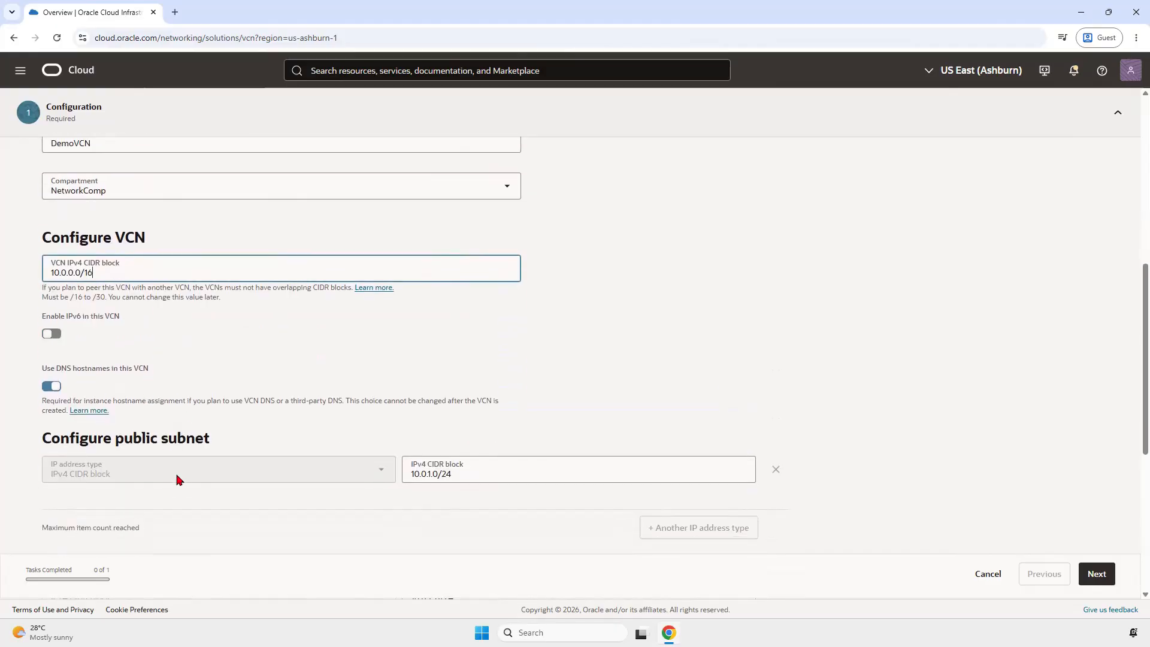
pyautogui.scroll(-2, 177, 479)
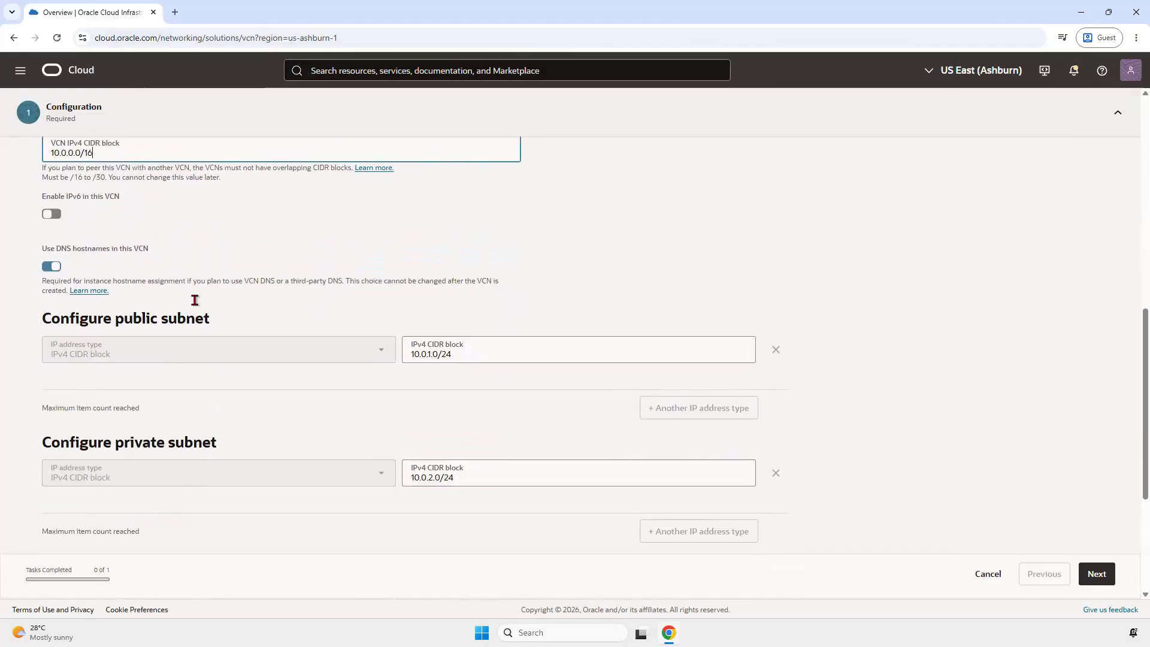
pyautogui.moveTo(157, 316); pyautogui.dragTo(166, 328)
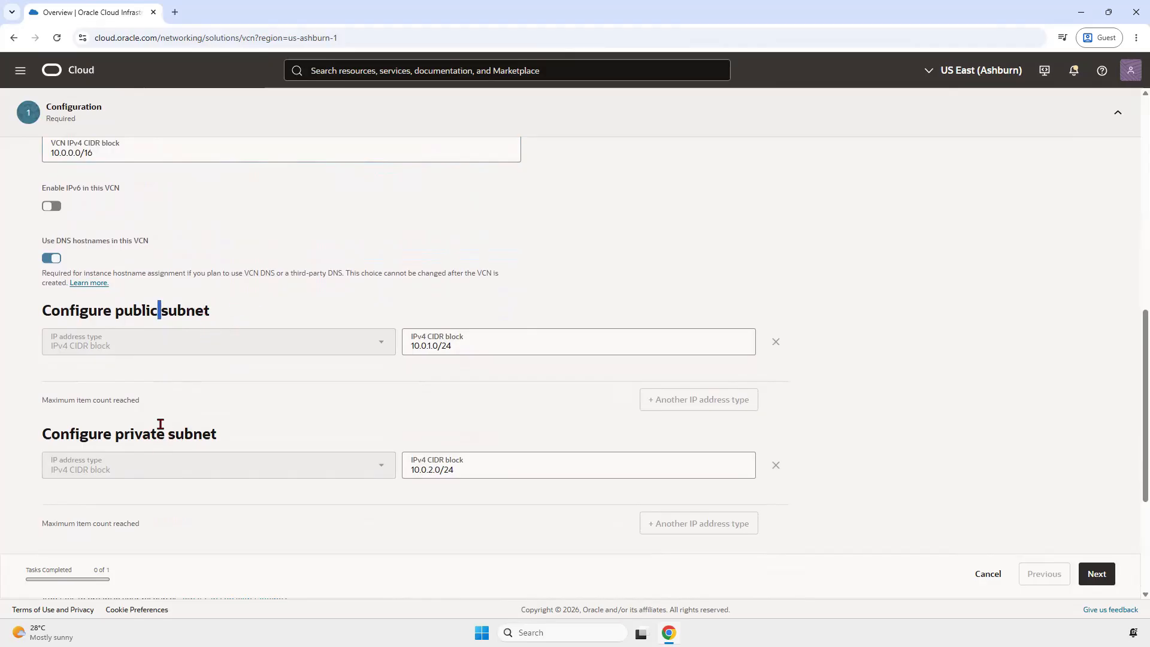
# Step: Review the DemoVCN summary, including its subnets, gateways, security lists and route tables, and create the virtual cloud network
pyautogui.scroll(-4, 229, 426)
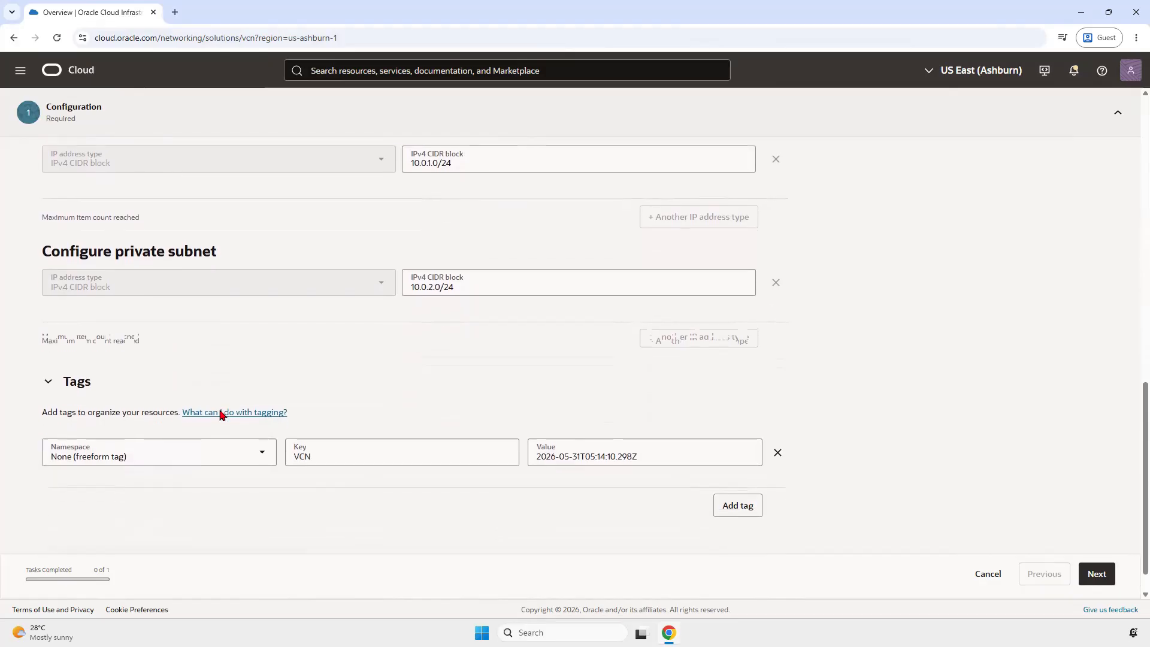
pyautogui.click(1097, 573)
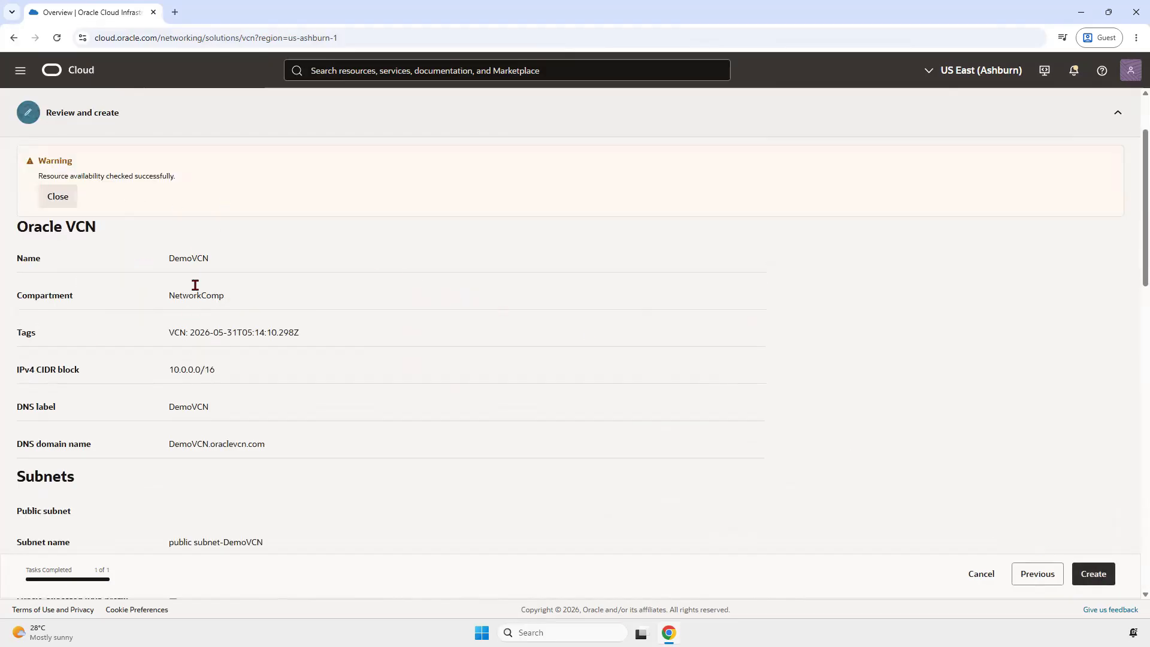
pyautogui.scroll(-5, 215, 358)
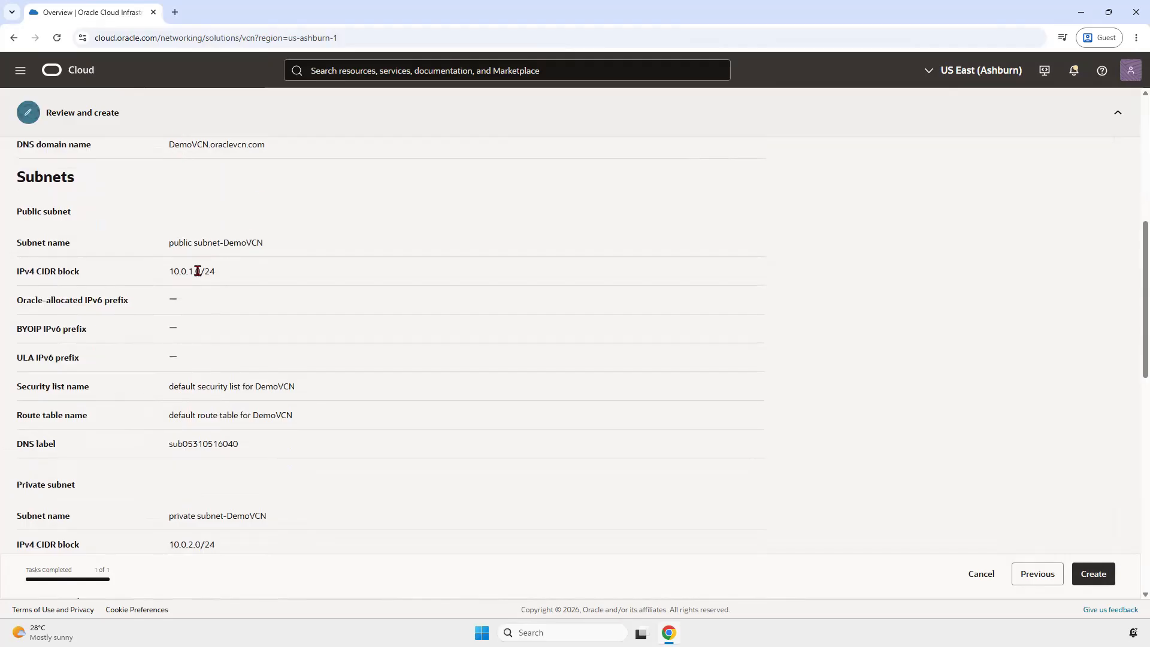
pyautogui.scroll(-11, 197, 271)
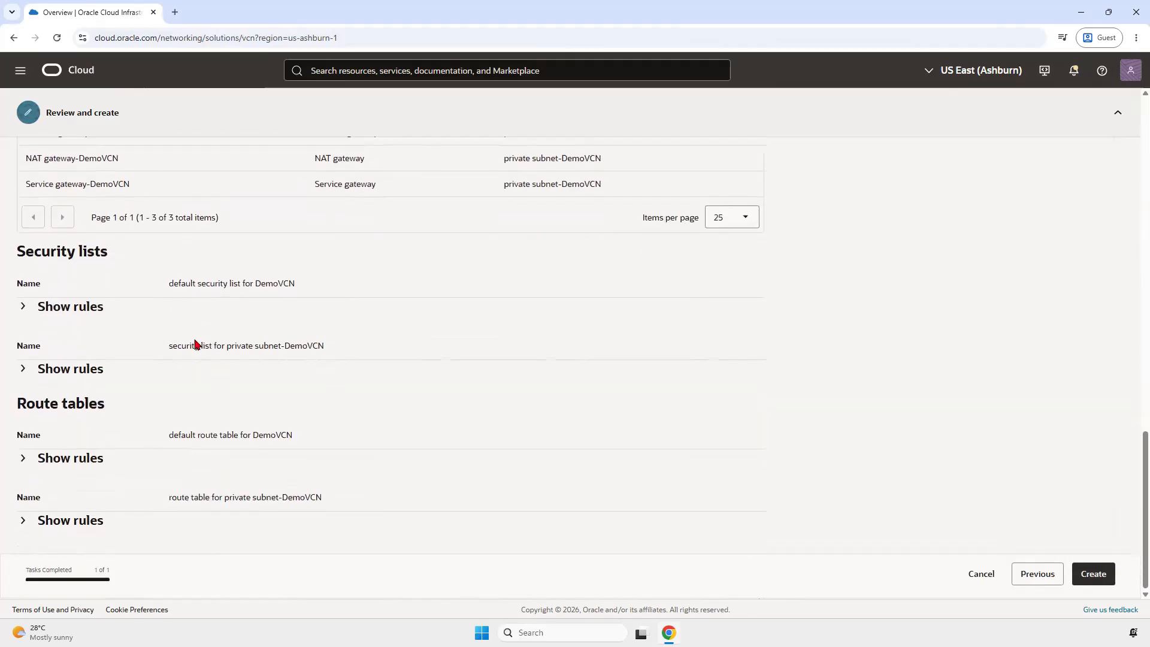
pyautogui.scroll(10, 238, 495)
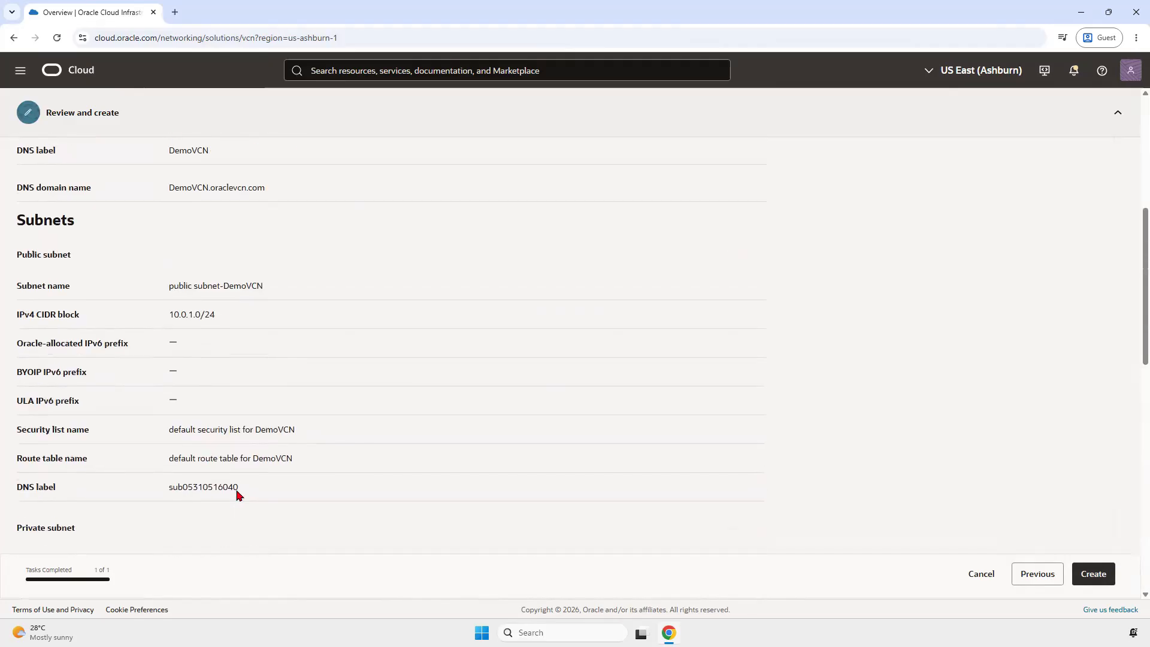
pyautogui.scroll(4, 295, 129)
pyautogui.scroll(-3, 430, 245)
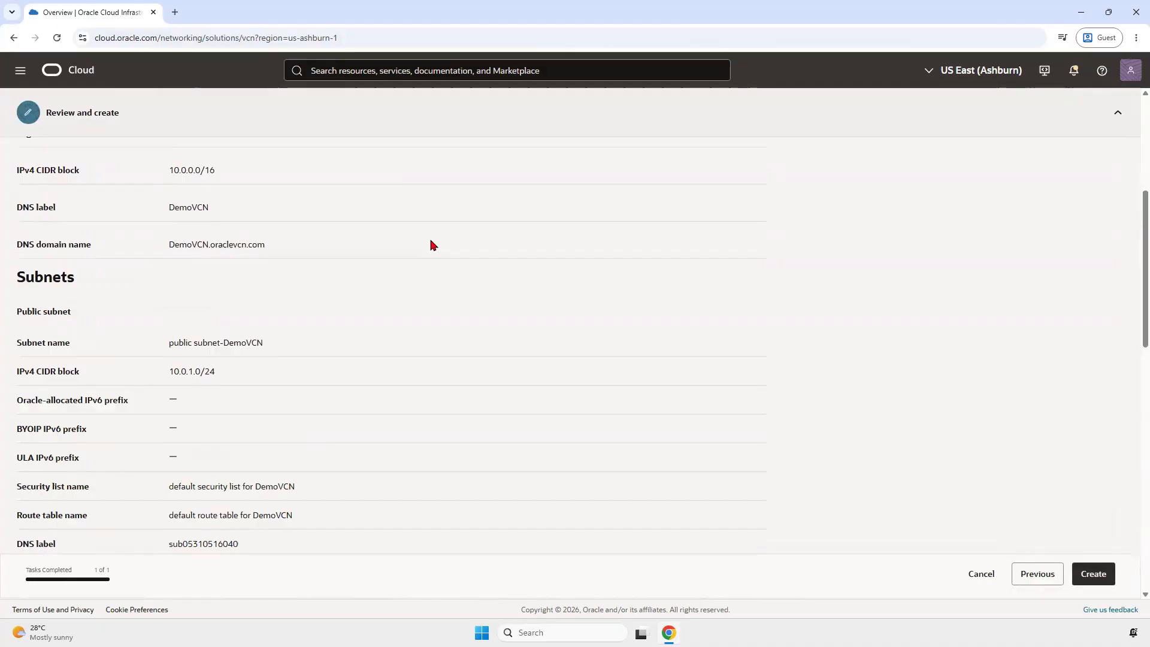
pyautogui.scroll(-10, 431, 245)
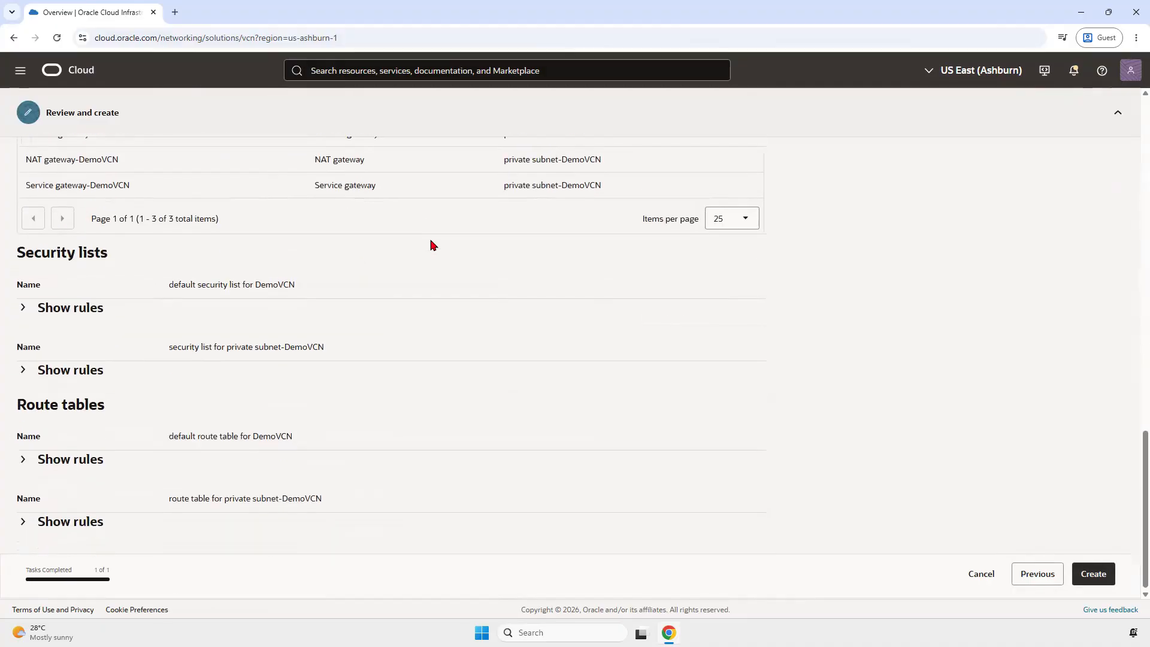
pyautogui.click(1095, 574)
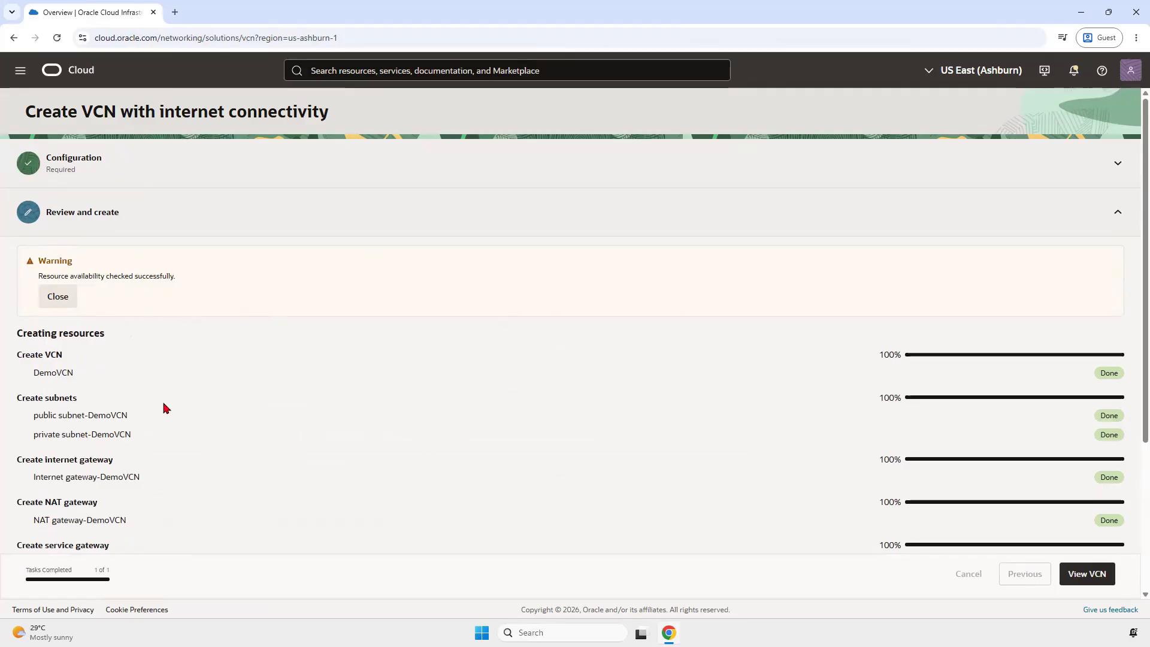
# Step: Open the created DemoVCN and examine its details, subnets, security lists and route tables
pyautogui.scroll(-3, 166, 408)
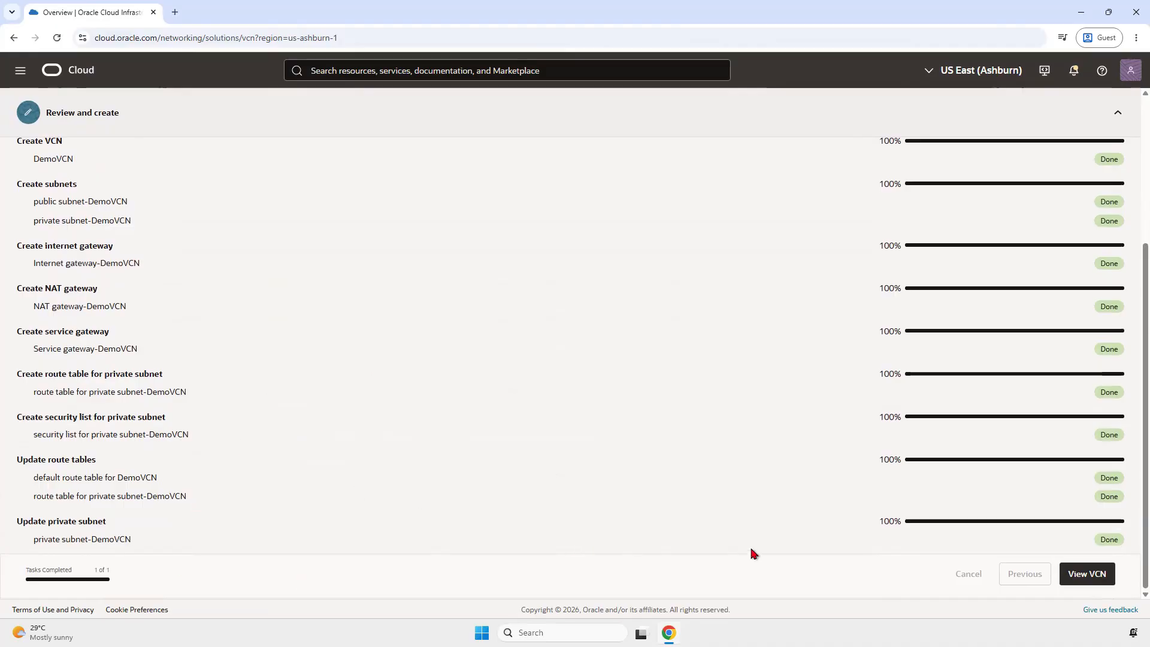
pyautogui.click(1089, 578)
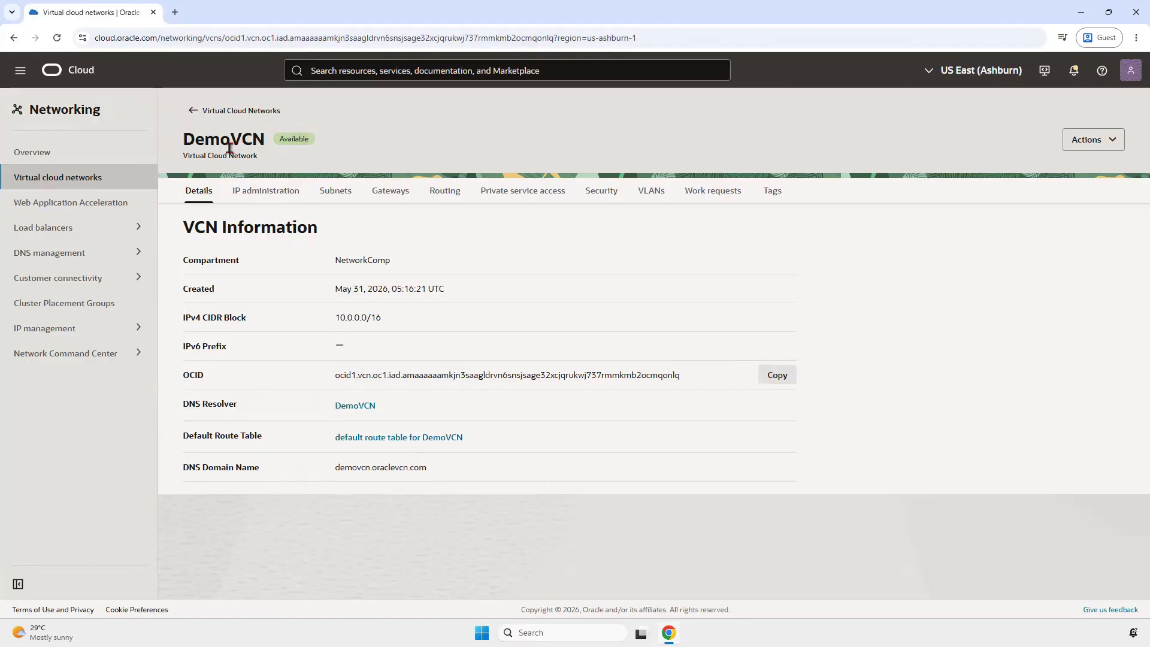
pyautogui.doubleClick(229, 144)
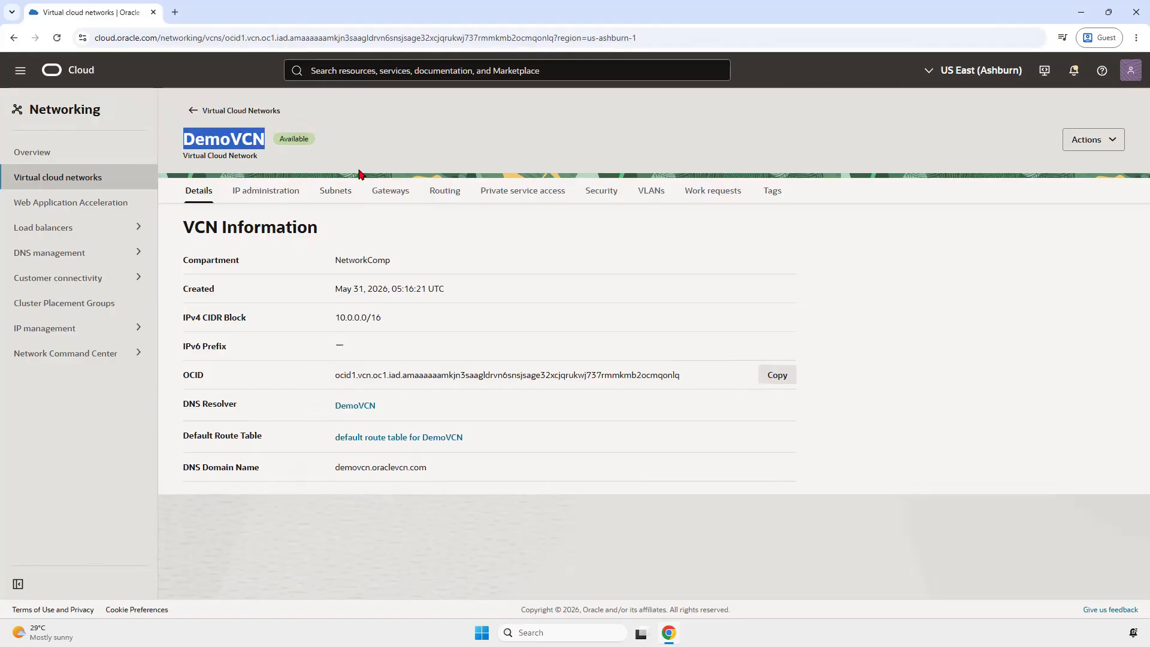
pyautogui.click(334, 194)
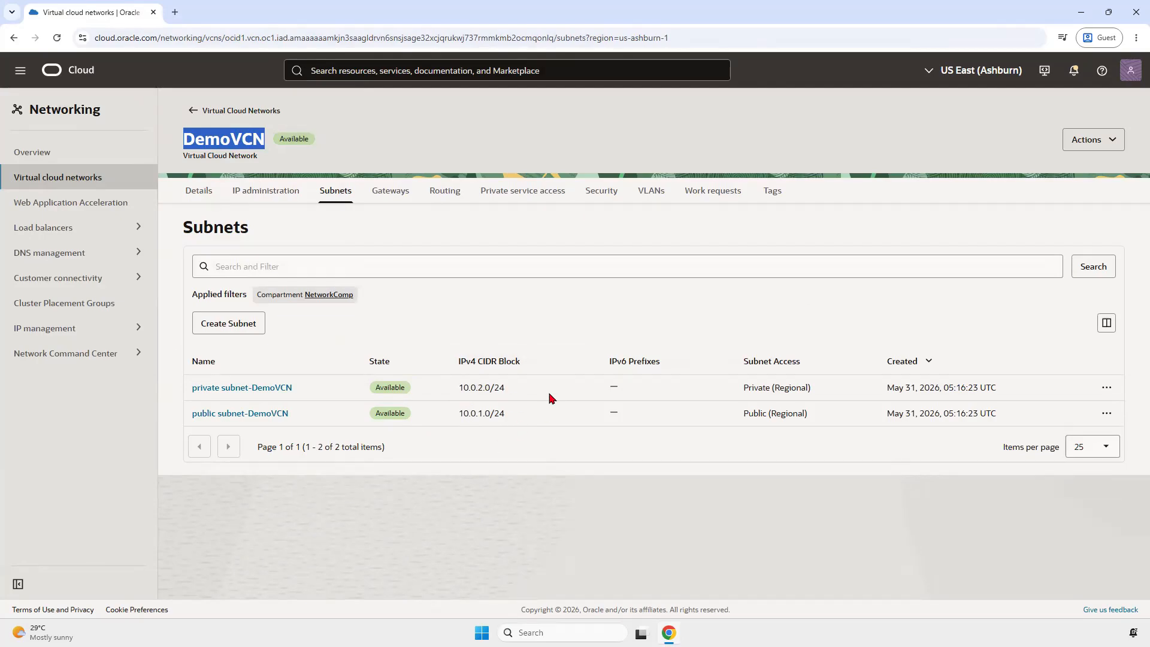
pyautogui.click(603, 191)
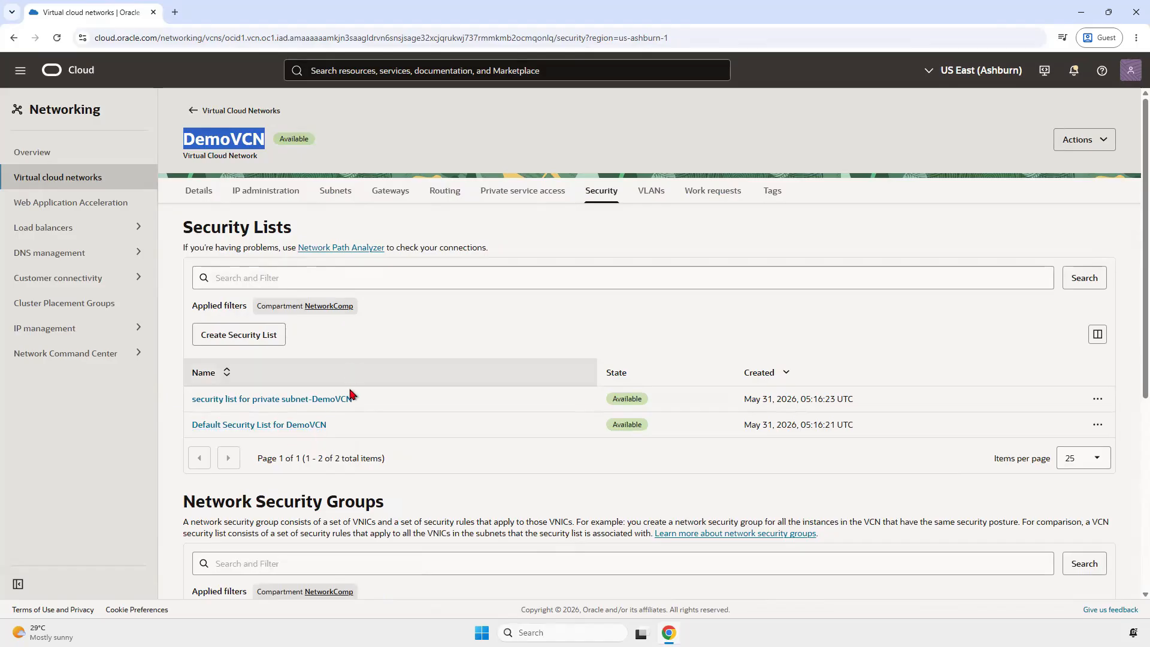
pyautogui.click(446, 191)
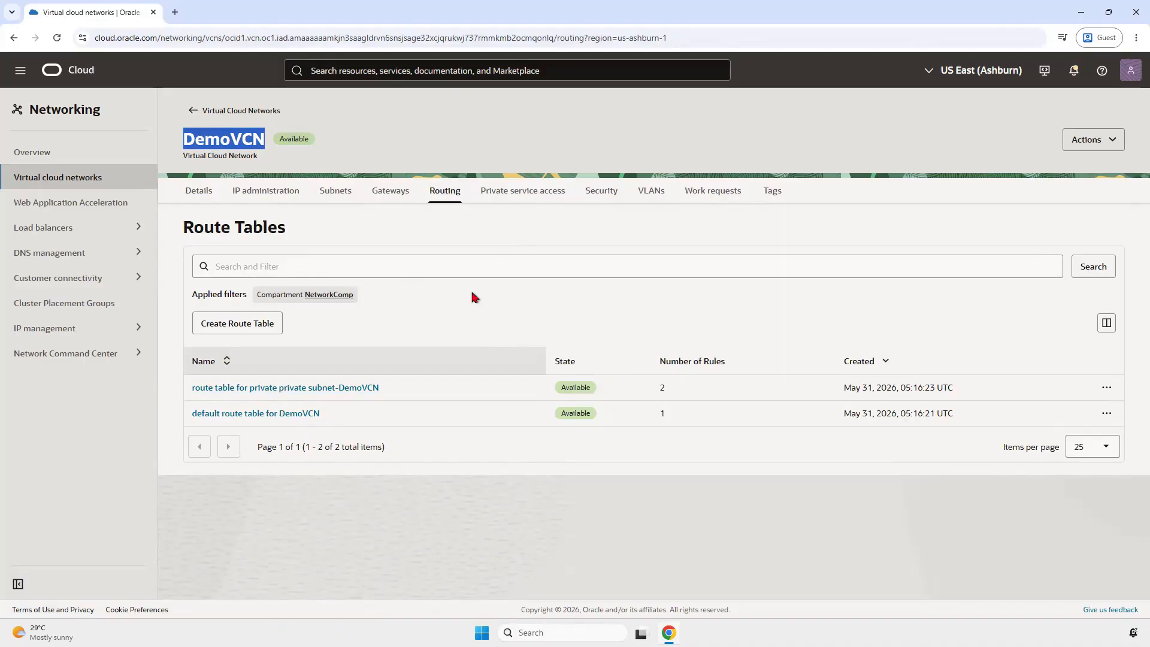
# Step: Go to the Compute instances list and filter it to the ComputeComp compartment
pyautogui.click(21, 71)
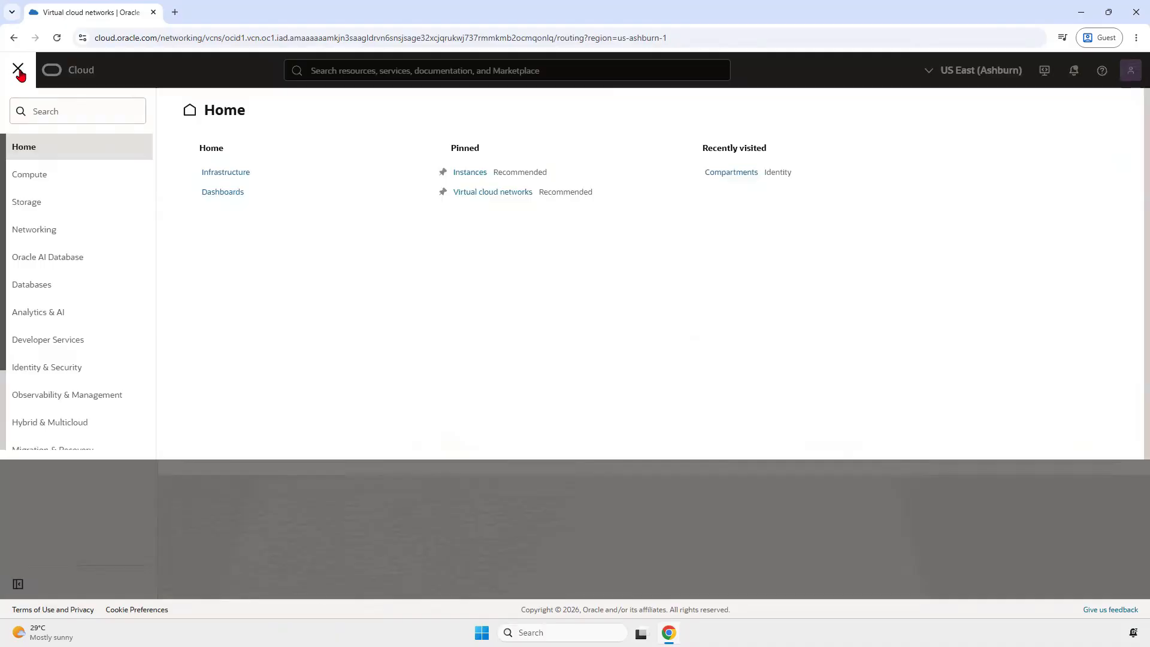
pyautogui.click(53, 178)
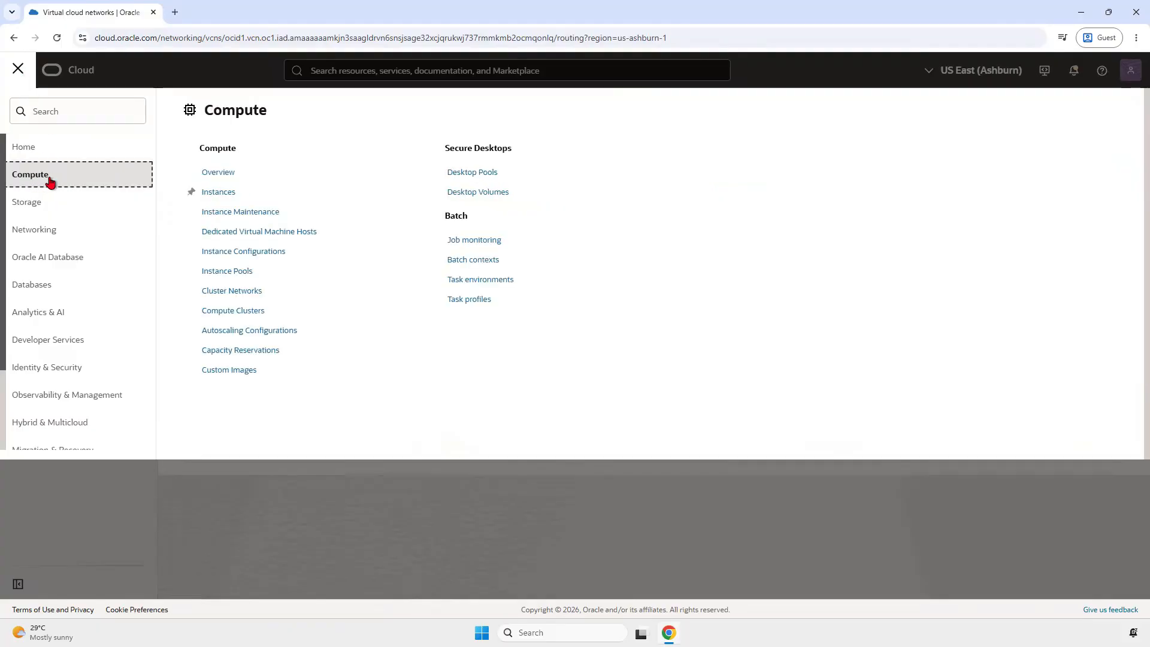
pyautogui.click(226, 193)
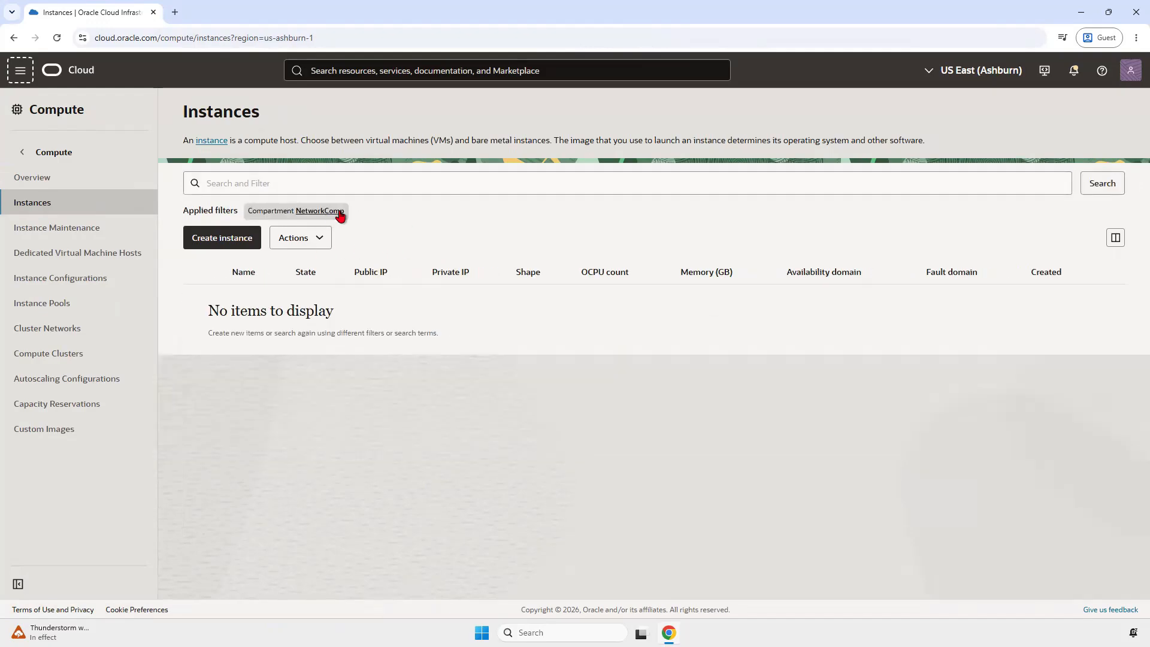
pyautogui.click(339, 214)
pyautogui.click(330, 295)
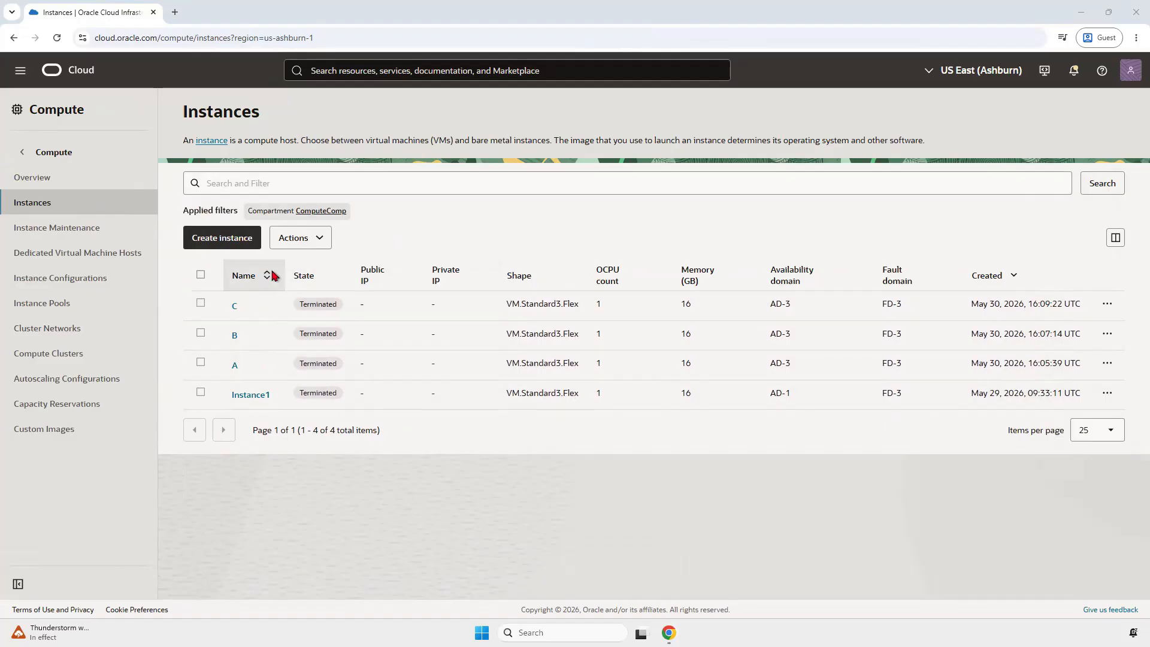
# Step: Start creating a compute instance named WindowsVM and place it in availability domain AD 1
pyautogui.click(236, 244)
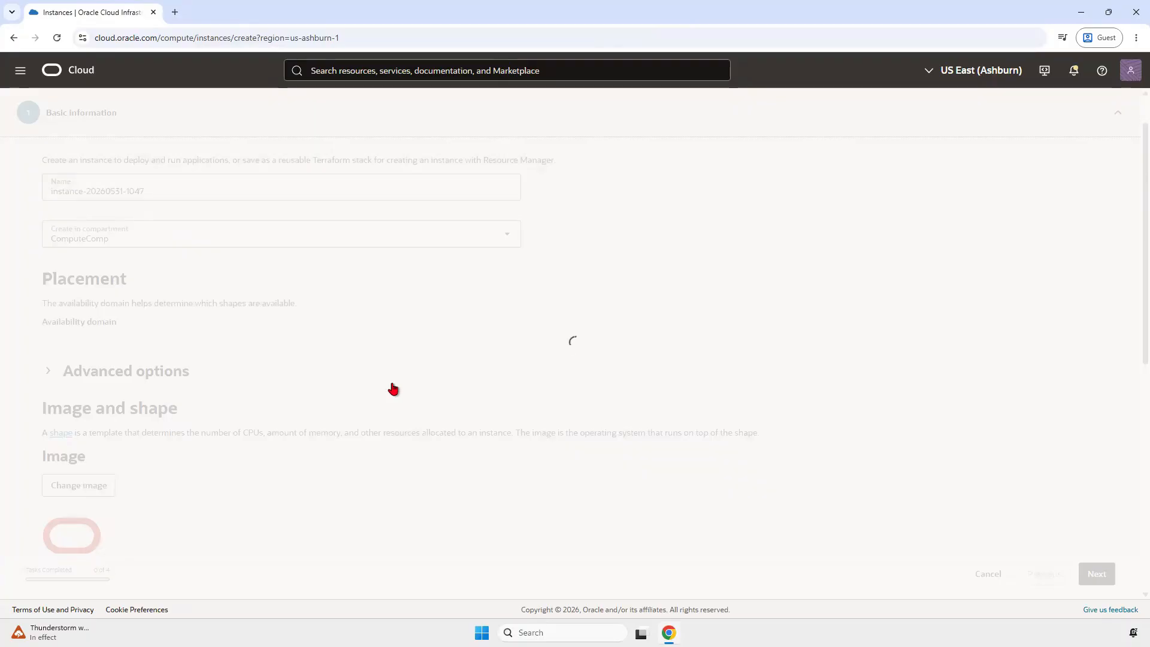
pyautogui.tripleClick(190, 196)
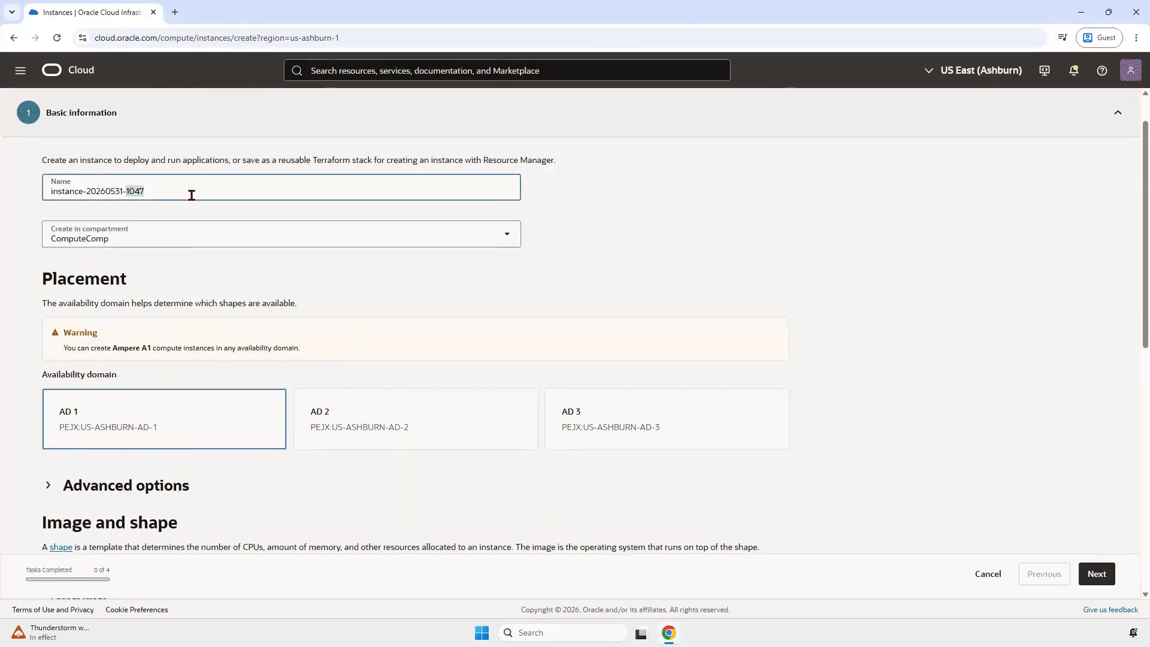
pyautogui.write('WindowsVM')
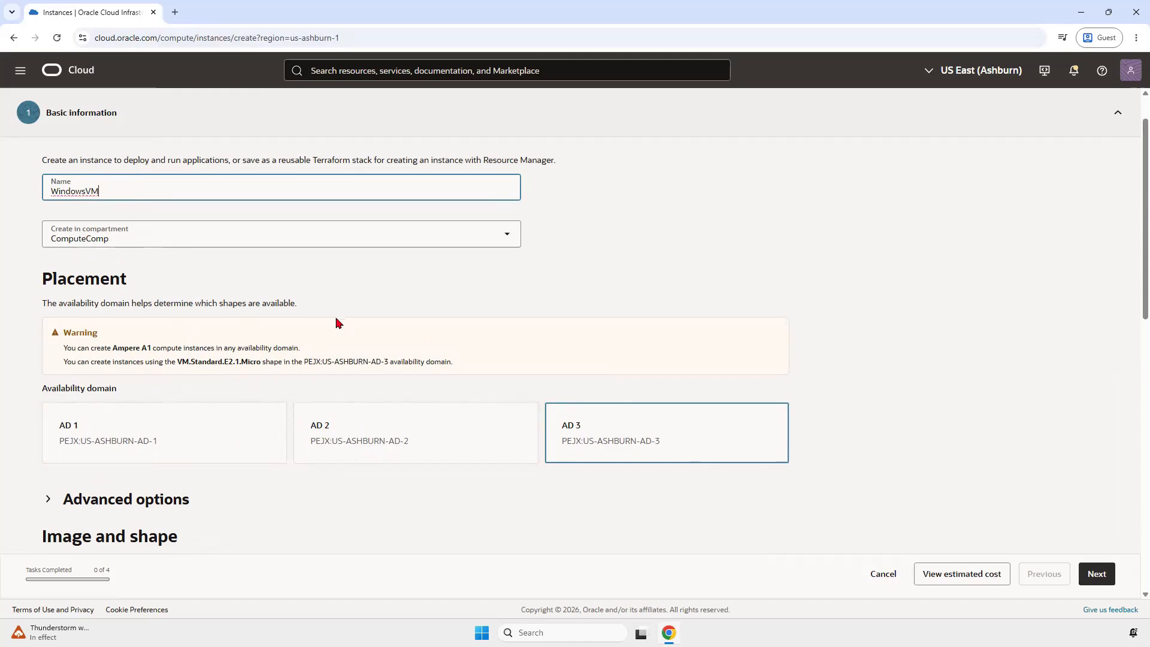
pyautogui.scroll(-2, 337, 335)
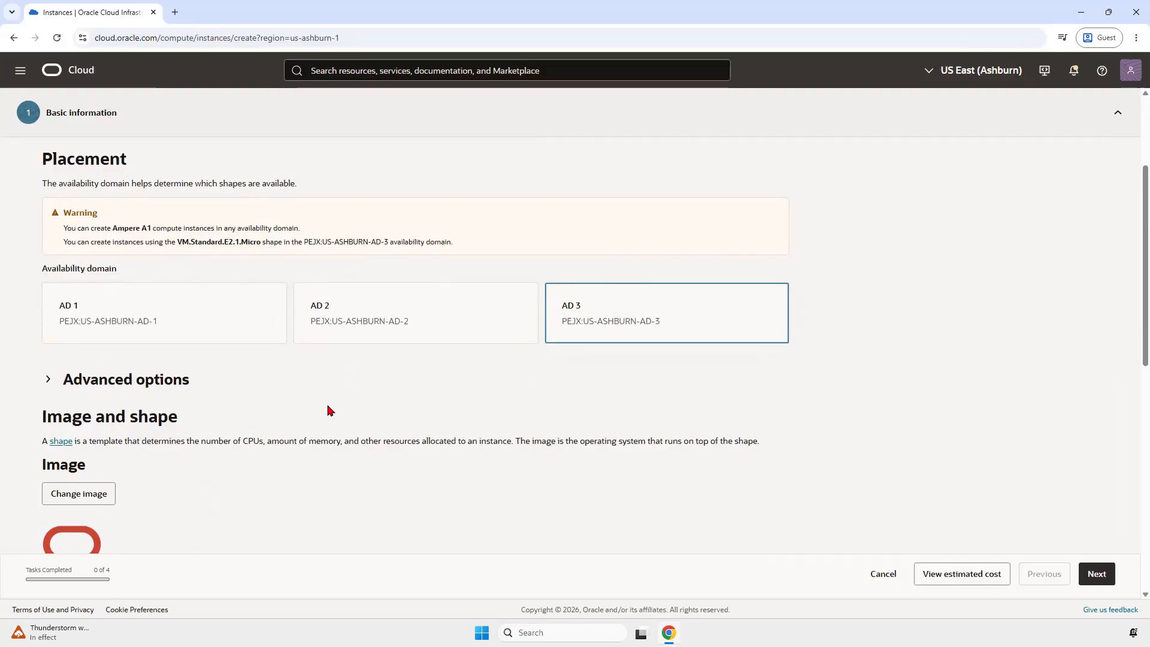
pyautogui.click(140, 315)
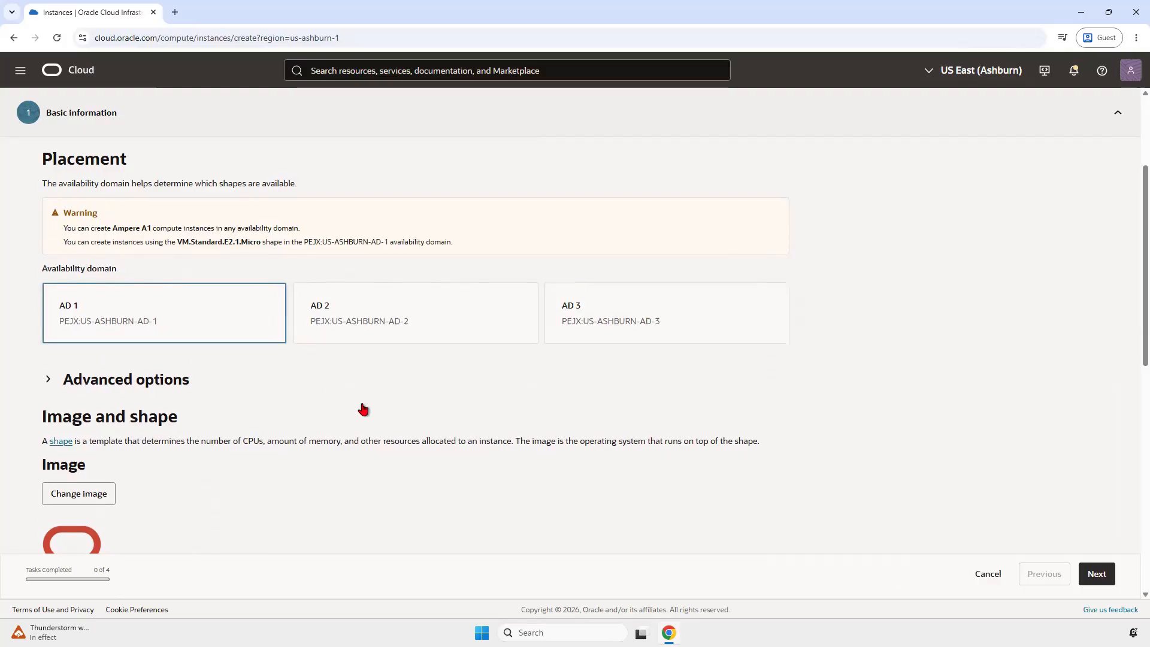
# Step: Open the image selection for the new instance and choose Windows as the operating system
pyautogui.scroll(-3, 455, 410)
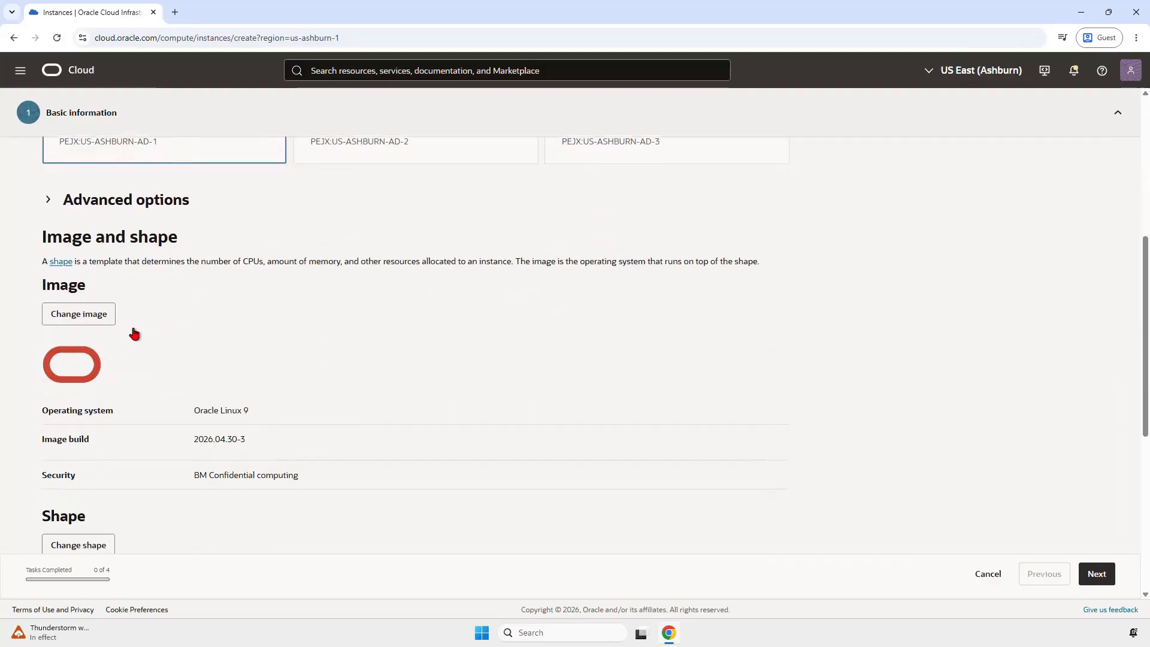
pyautogui.scroll(-2, 133, 331)
pyautogui.doubleClick(62, 167)
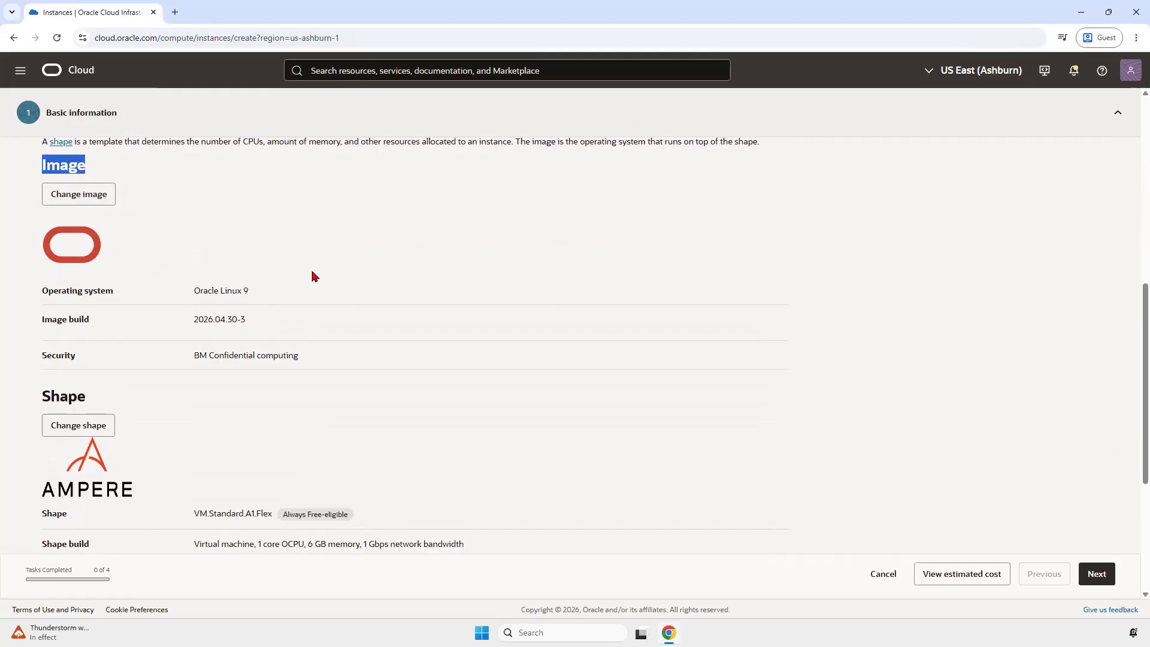
pyautogui.click(86, 198)
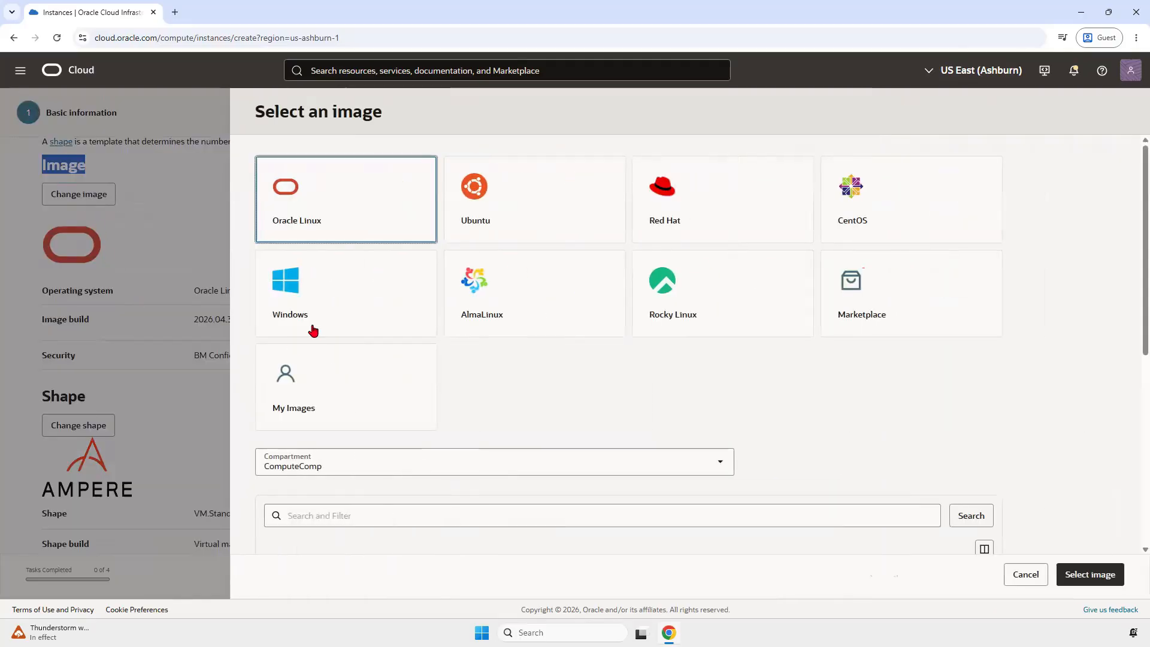
pyautogui.click(352, 311)
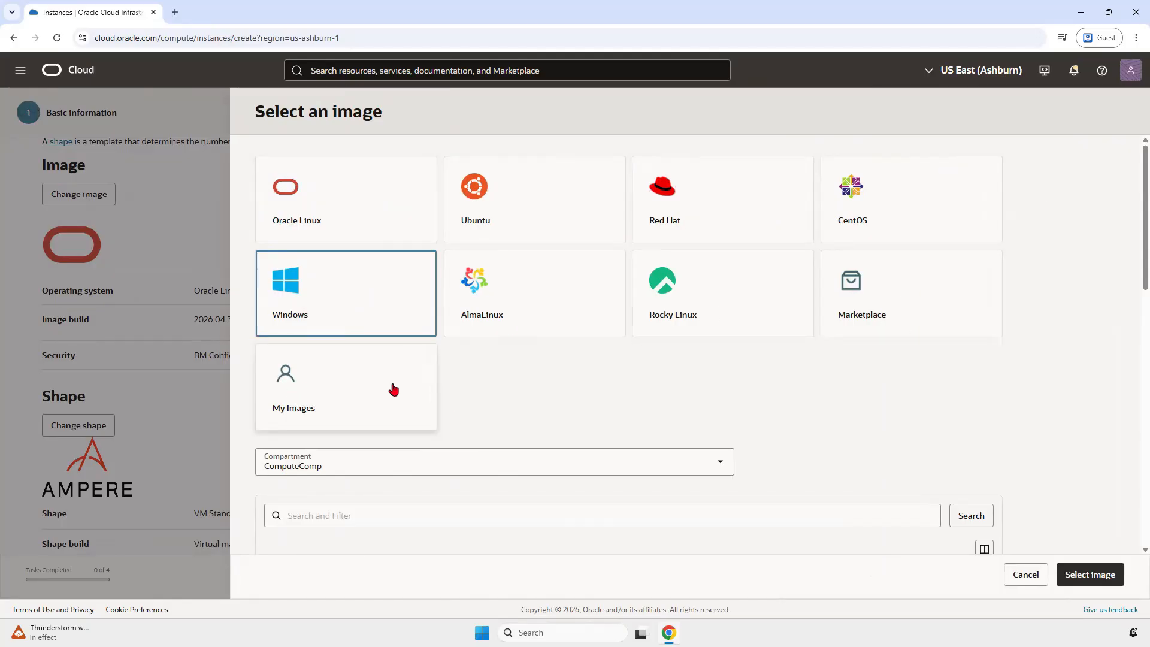
# Step: Look through the Windows Server images and open the Compute section of the price list linked from their additional license fee
pyautogui.scroll(-2, 519, 400)
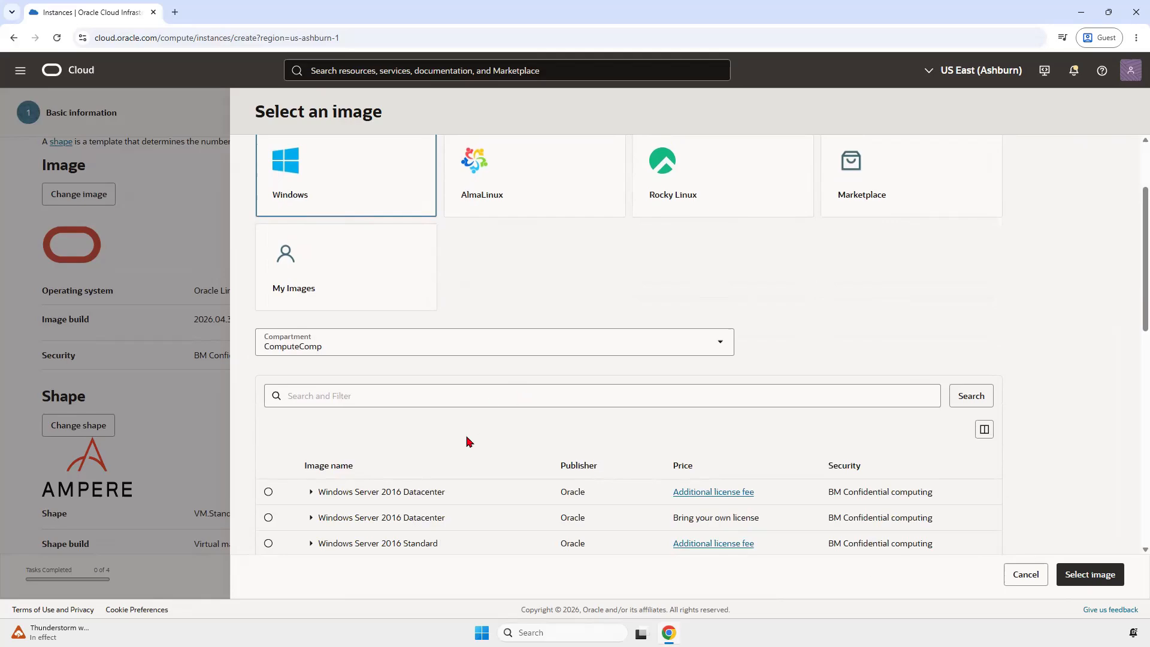
pyautogui.scroll(-3, 500, 402)
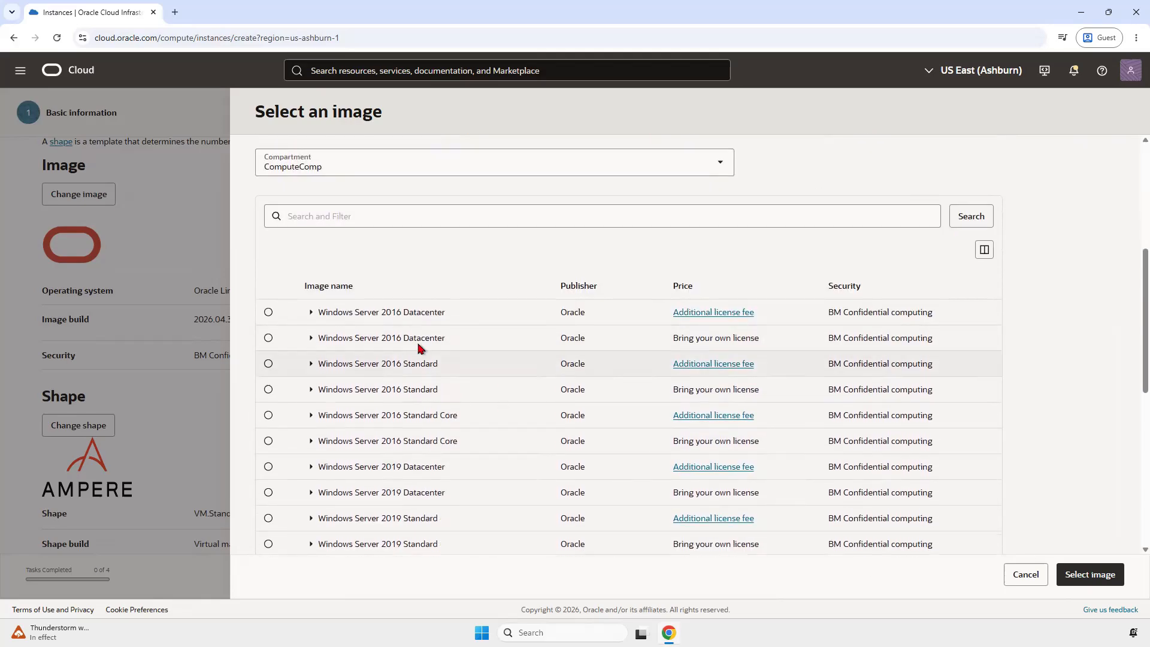
pyautogui.scroll(-3, 422, 371)
pyautogui.scroll(-4, 426, 441)
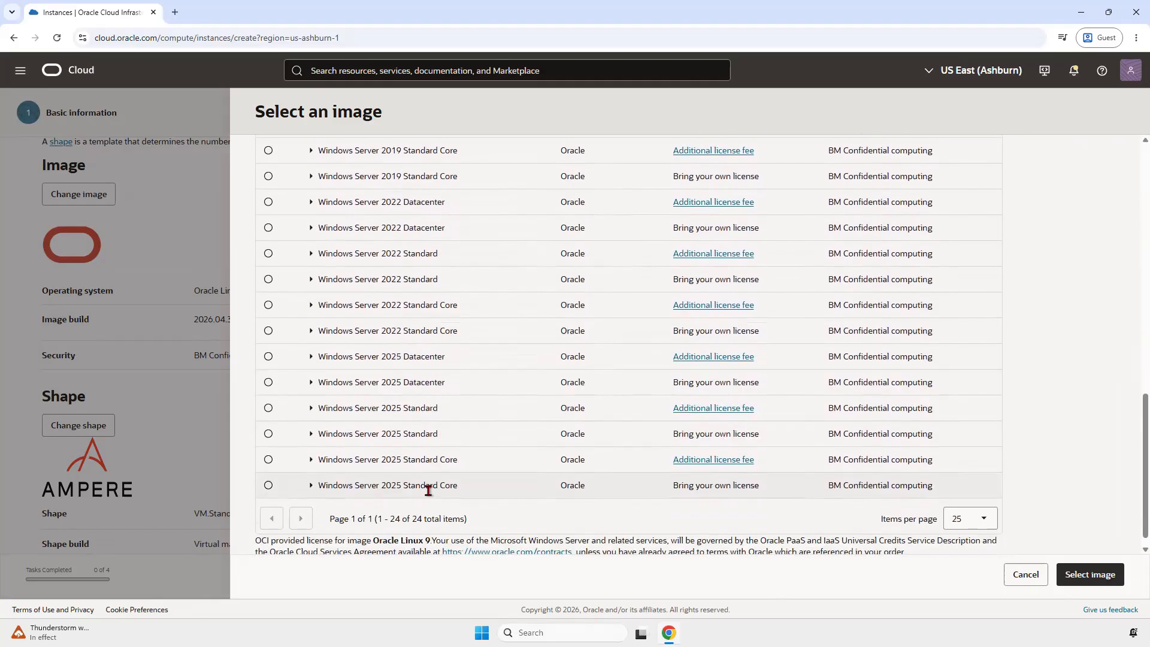
pyautogui.scroll(5, 428, 490)
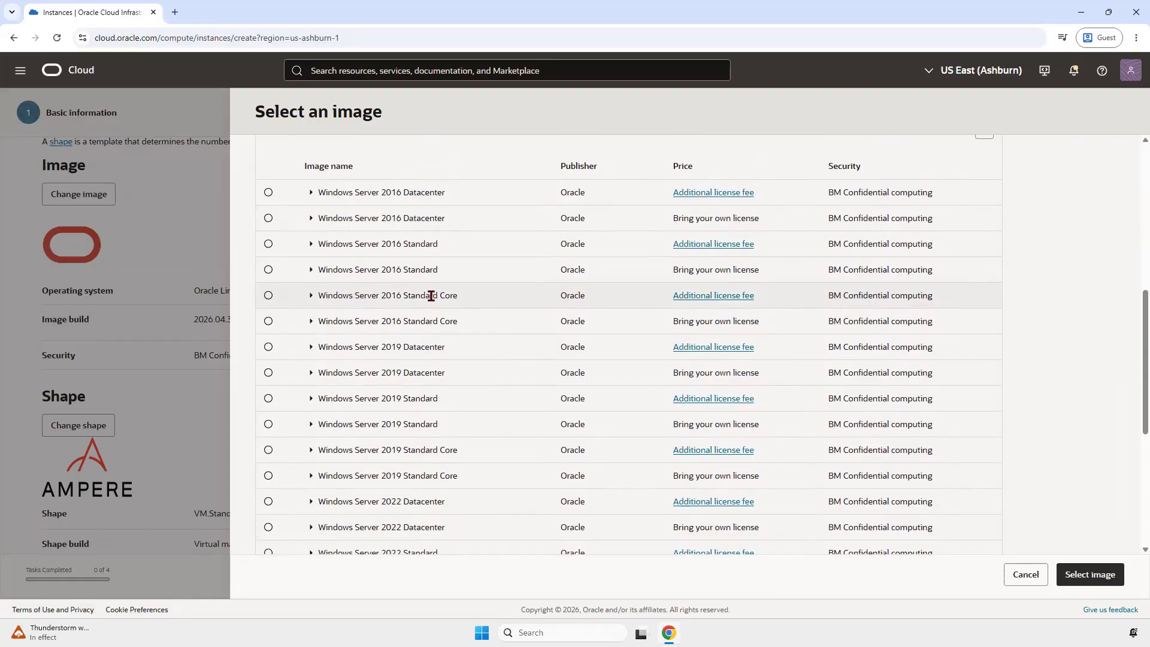
pyautogui.middleClick(732, 298)
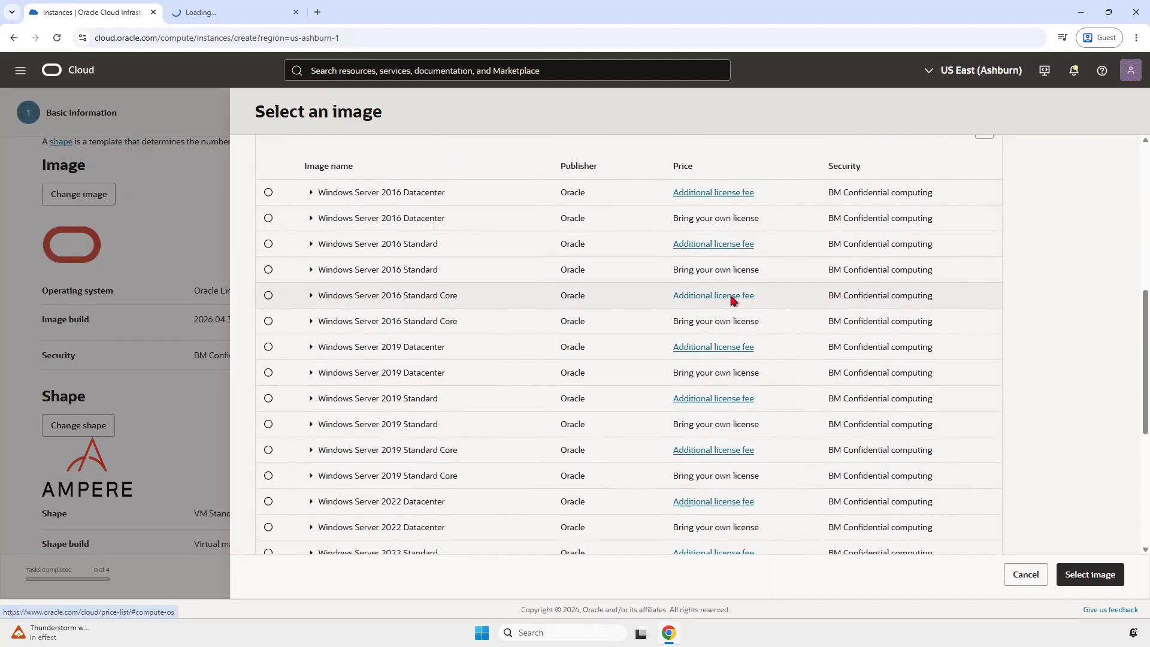
pyautogui.click(240, 14)
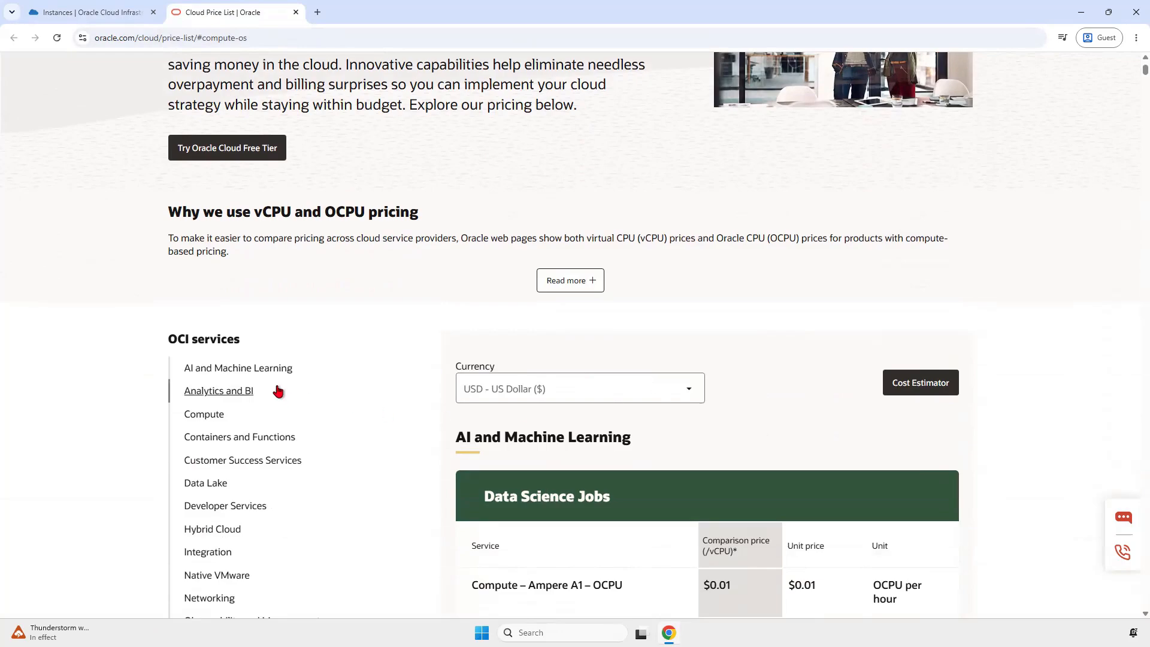
pyautogui.scroll(-9, 525, 364)
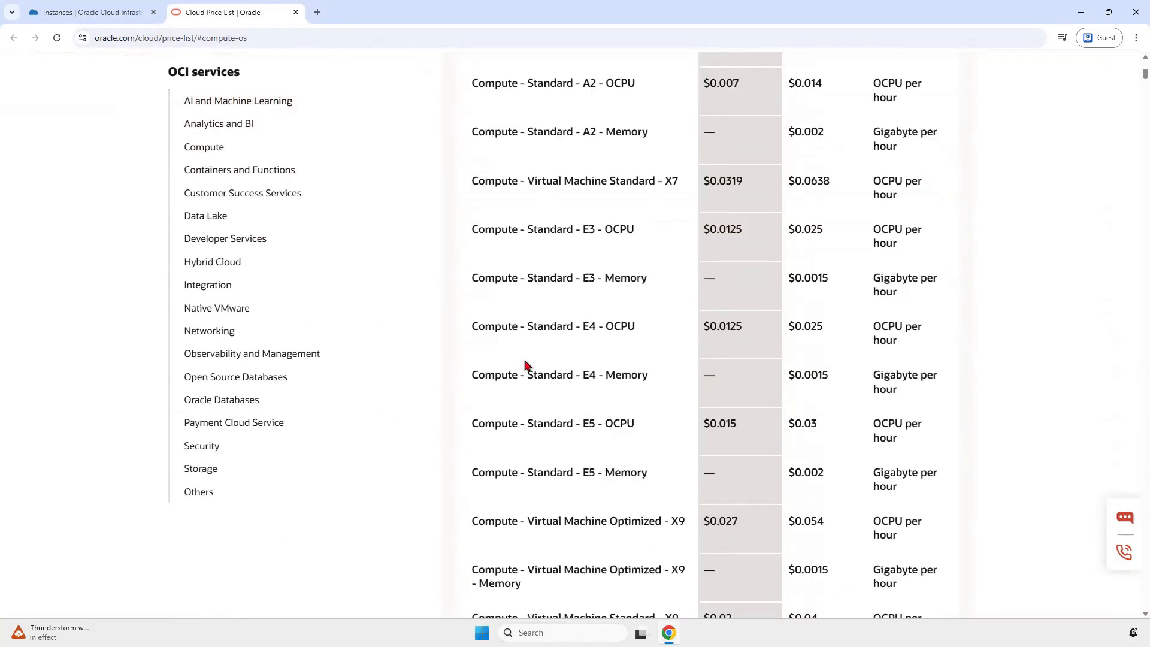
pyautogui.click(204, 160)
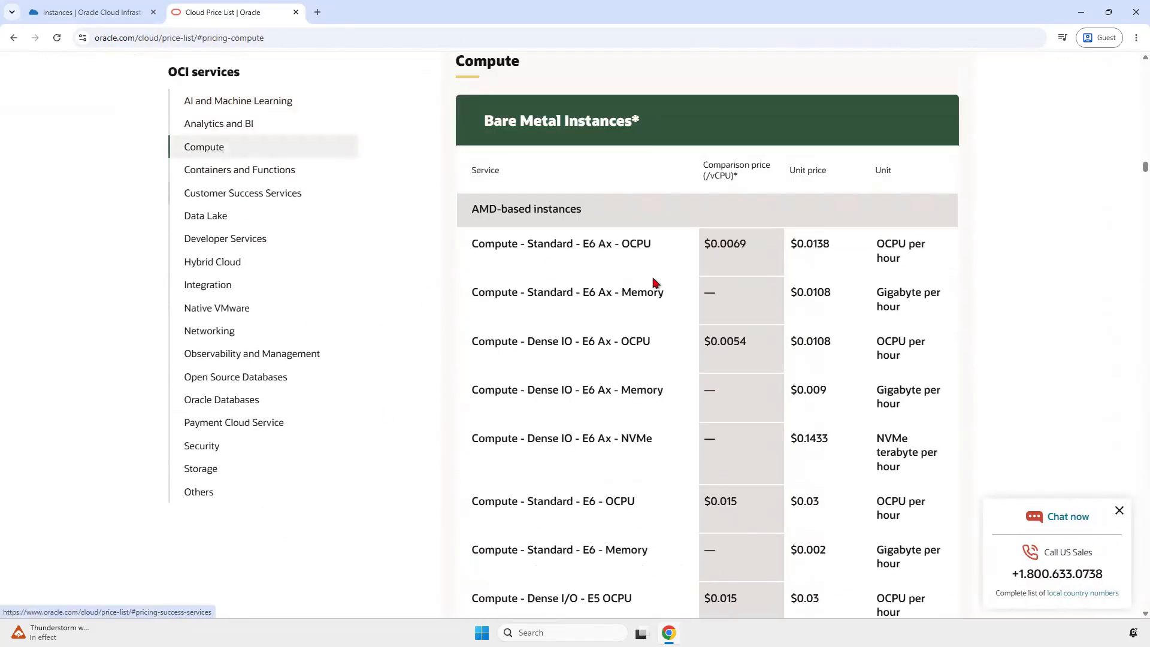
# Step: Examine the Operating Systems prices for Windows BYOL and Windows OS in the Compute price list, and close the price list
pyautogui.scroll(-3, 663, 277)
pyautogui.scroll(-8, 662, 277)
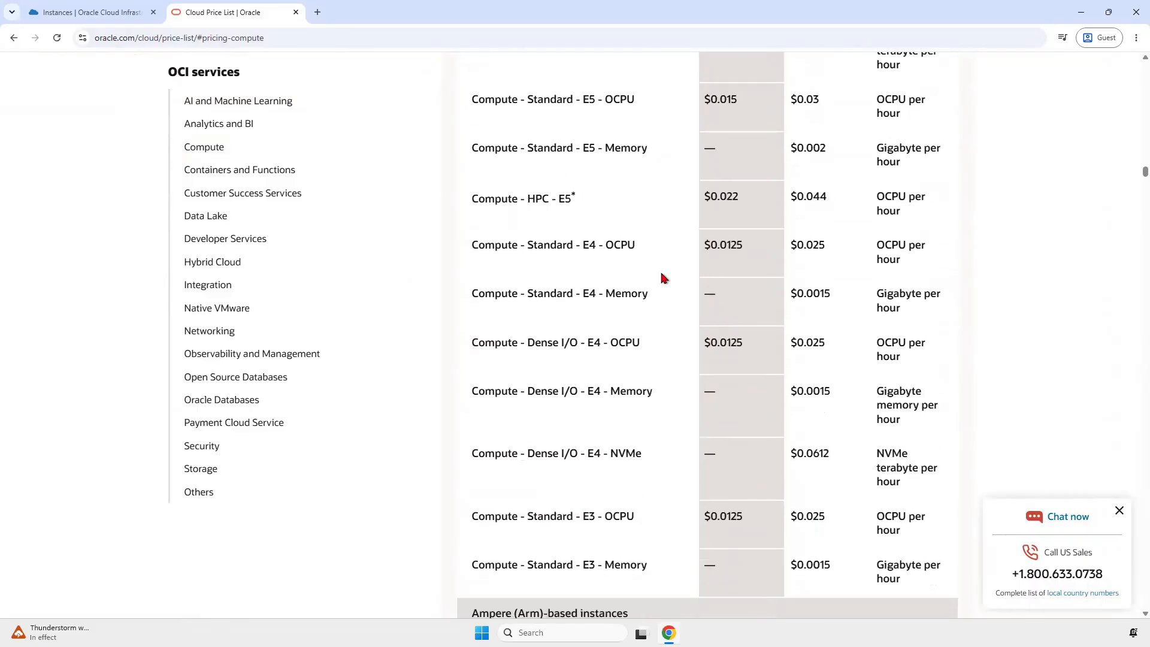
pyautogui.scroll(-2, 662, 277)
pyautogui.scroll(-8, 662, 277)
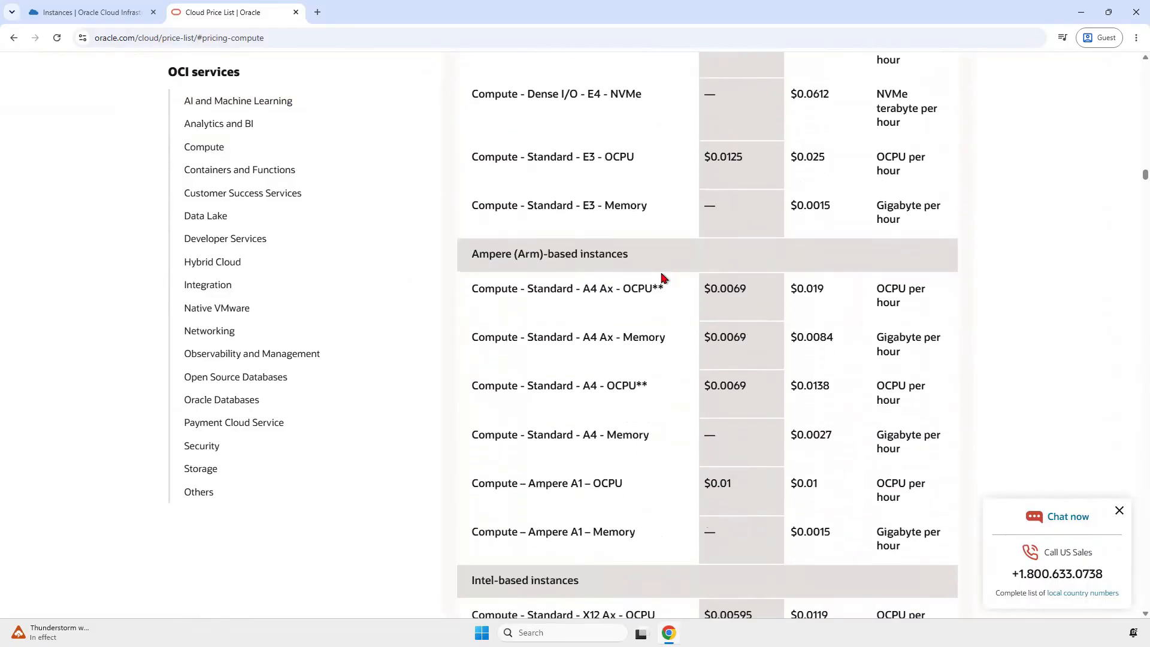
pyautogui.scroll(-16, 663, 390)
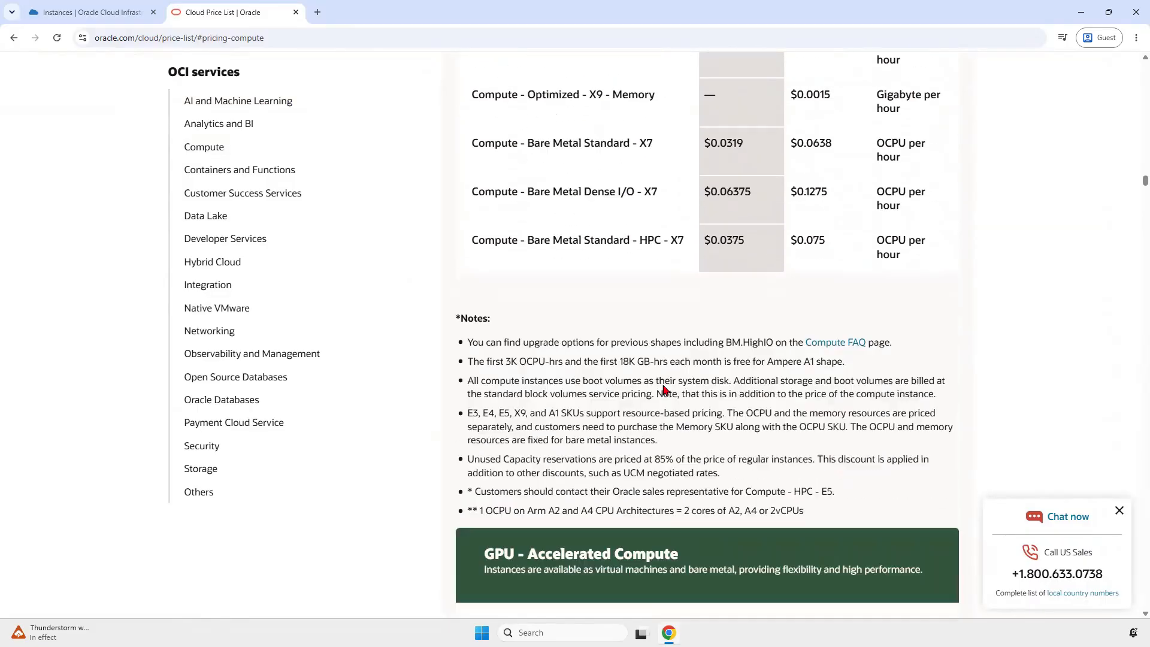
pyautogui.scroll(-18, 663, 390)
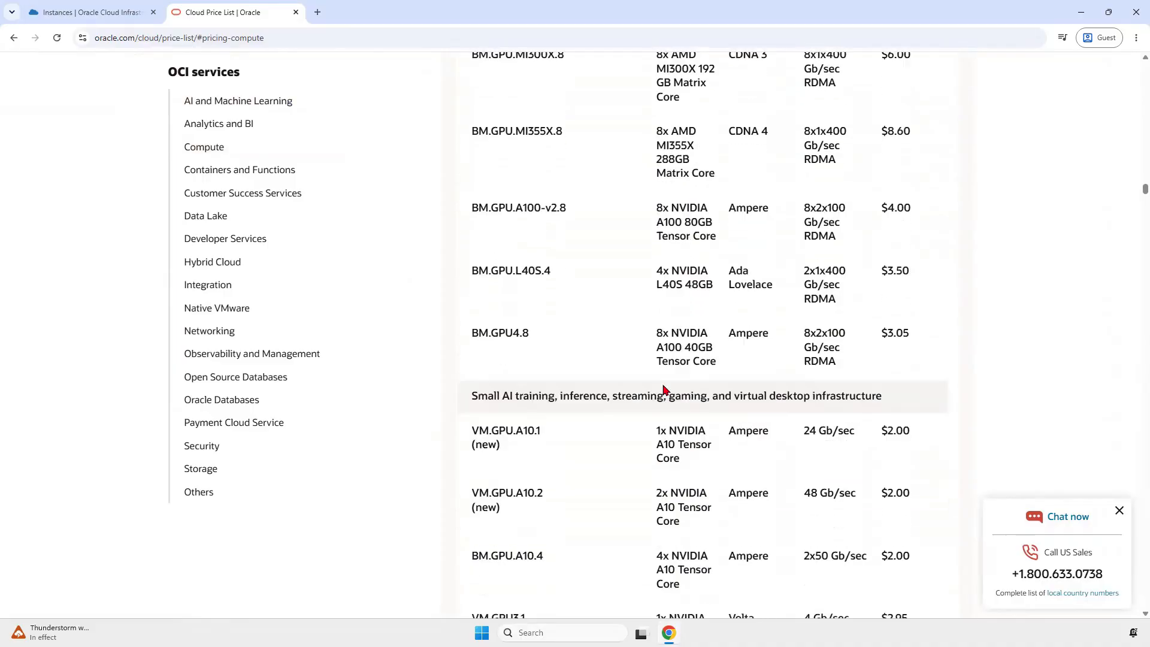
pyautogui.scroll(-14, 664, 390)
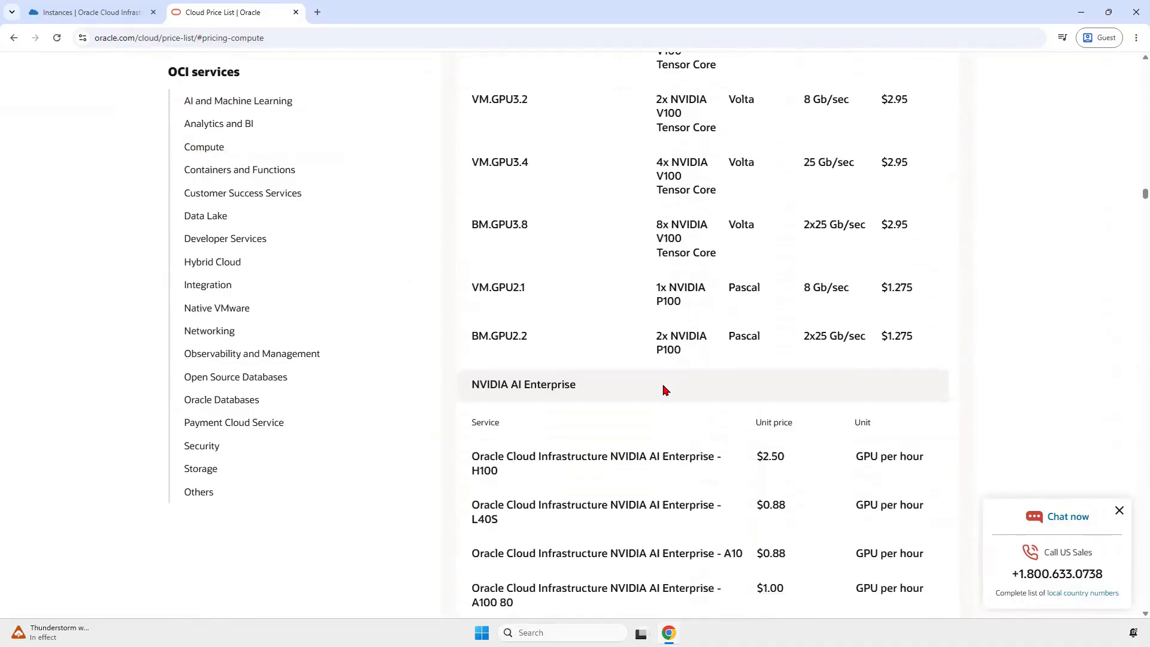
pyautogui.scroll(-11, 664, 390)
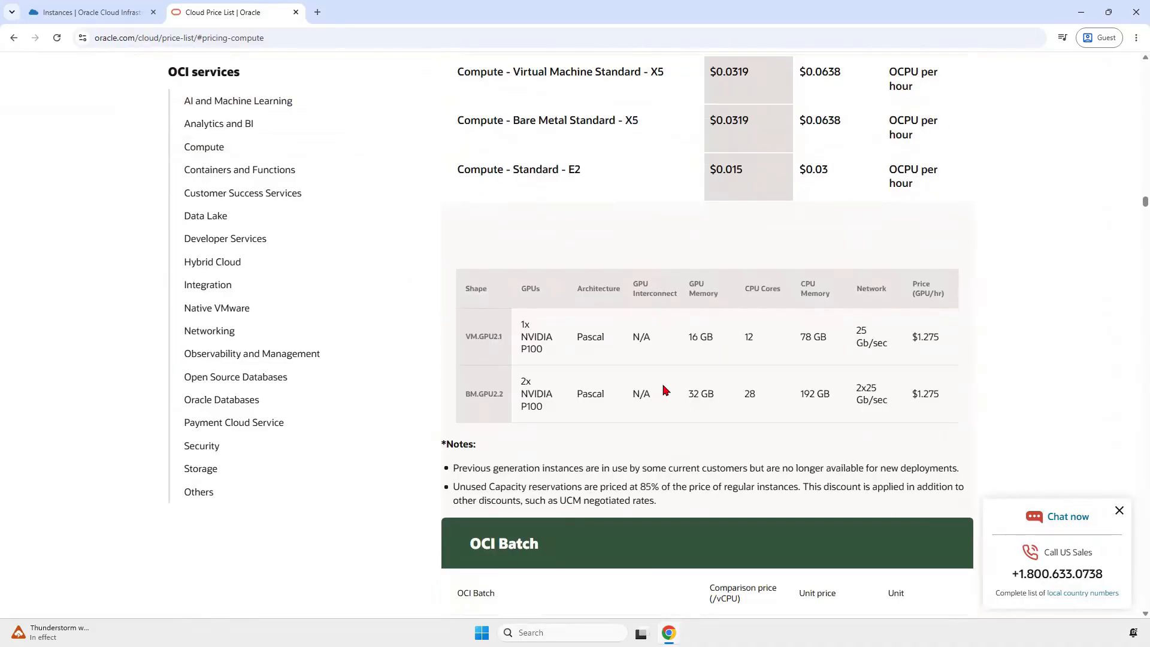
pyautogui.scroll(-1, 663, 390)
pyautogui.scroll(3, 664, 390)
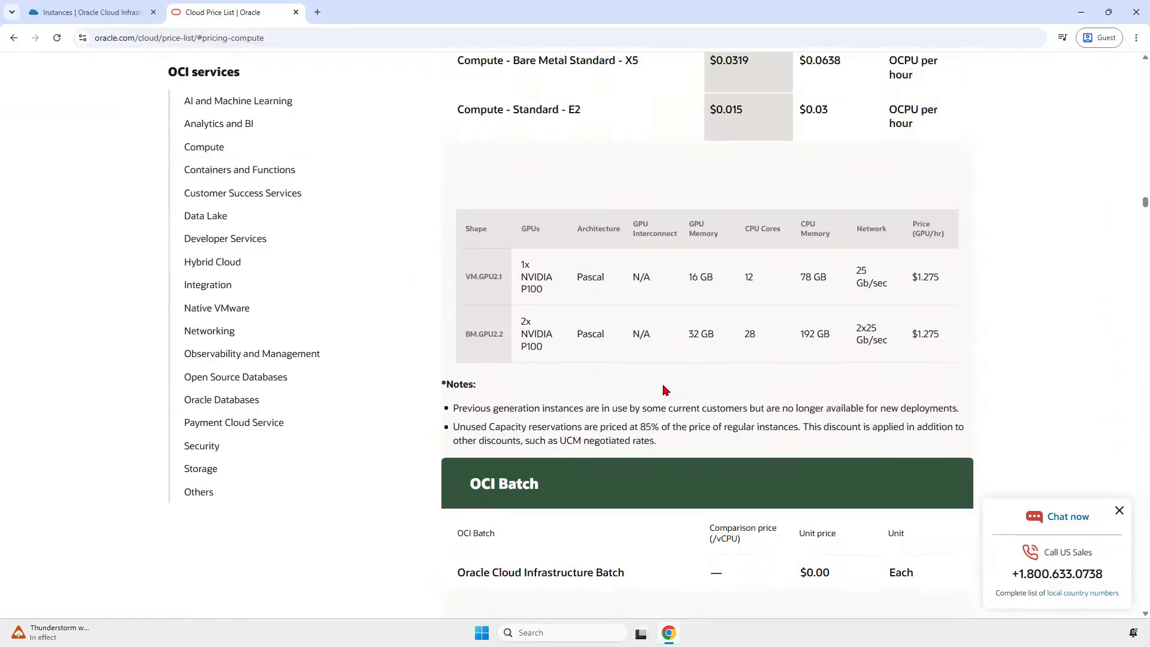
pyautogui.scroll(-8, 664, 390)
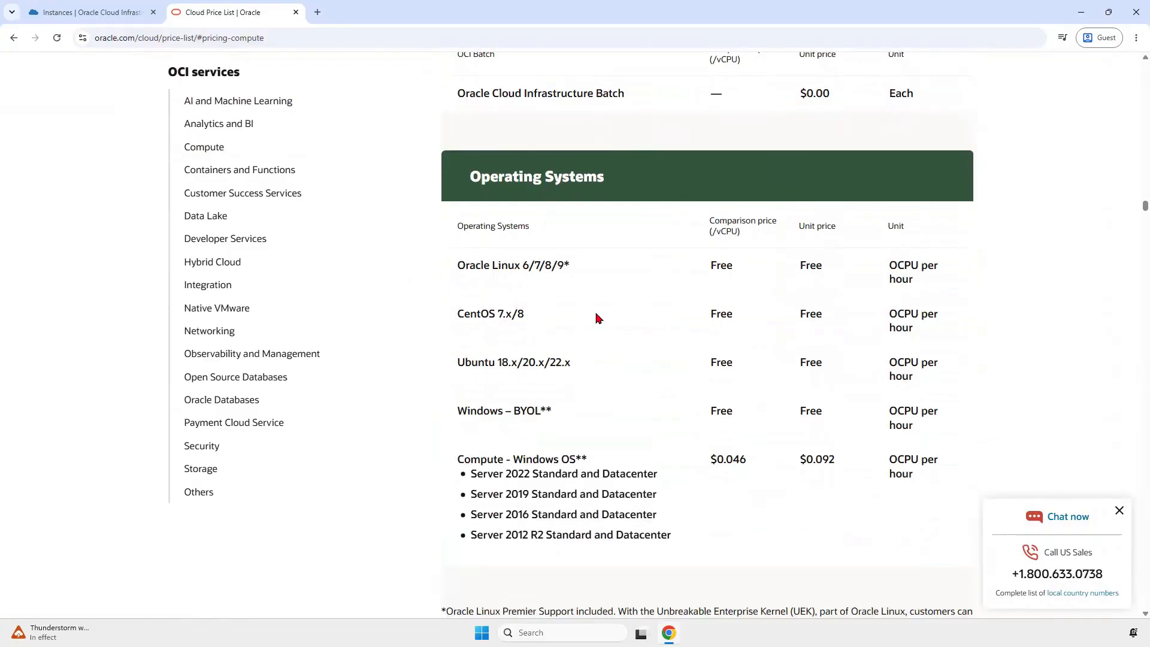
pyautogui.moveTo(459, 414); pyautogui.dragTo(548, 409)
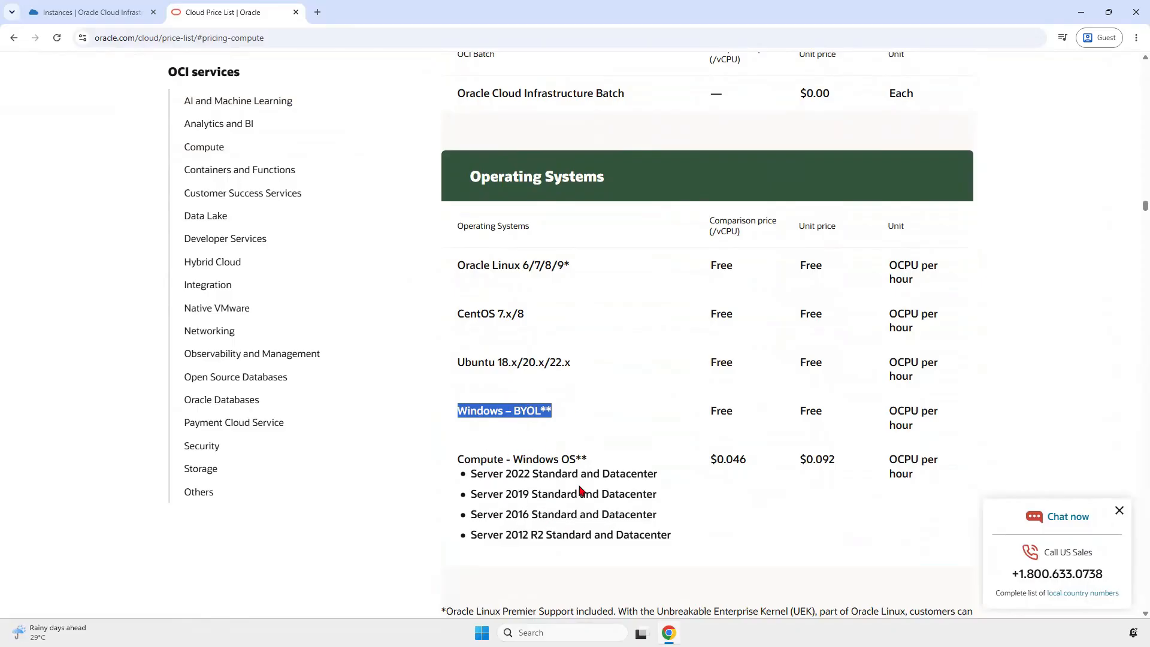
pyautogui.moveTo(474, 475); pyautogui.dragTo(672, 521)
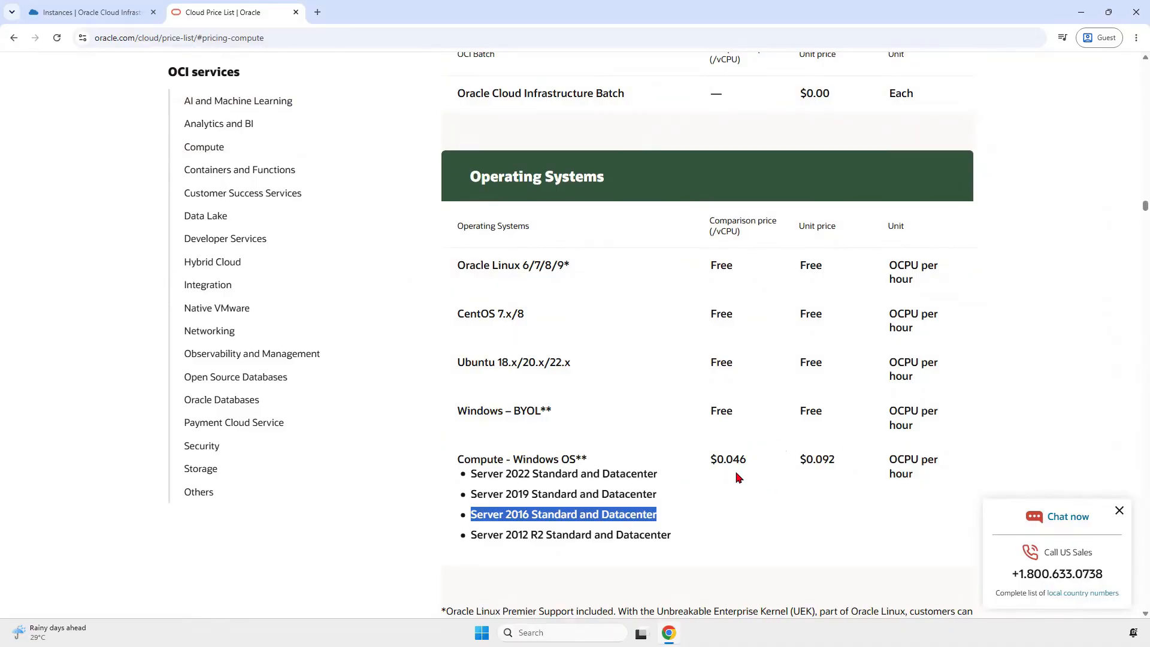
pyautogui.click(296, 12)
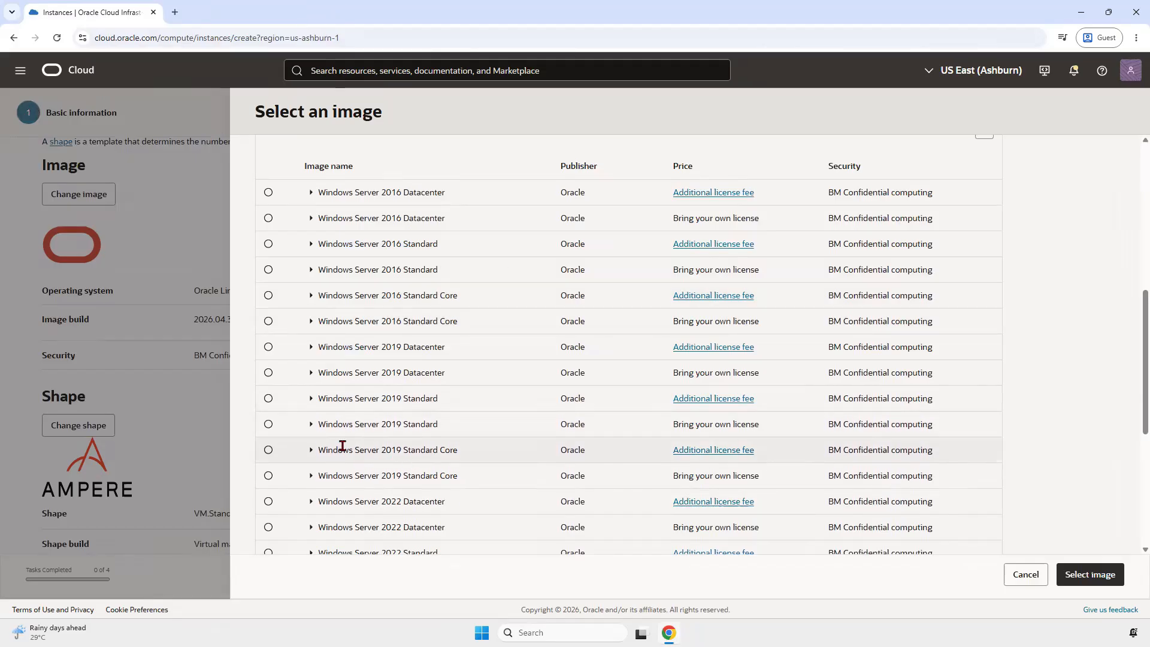
# Step: Choose the Windows Server 2016 Standard Core image with Bring your own license for the instance
pyautogui.click(267, 322)
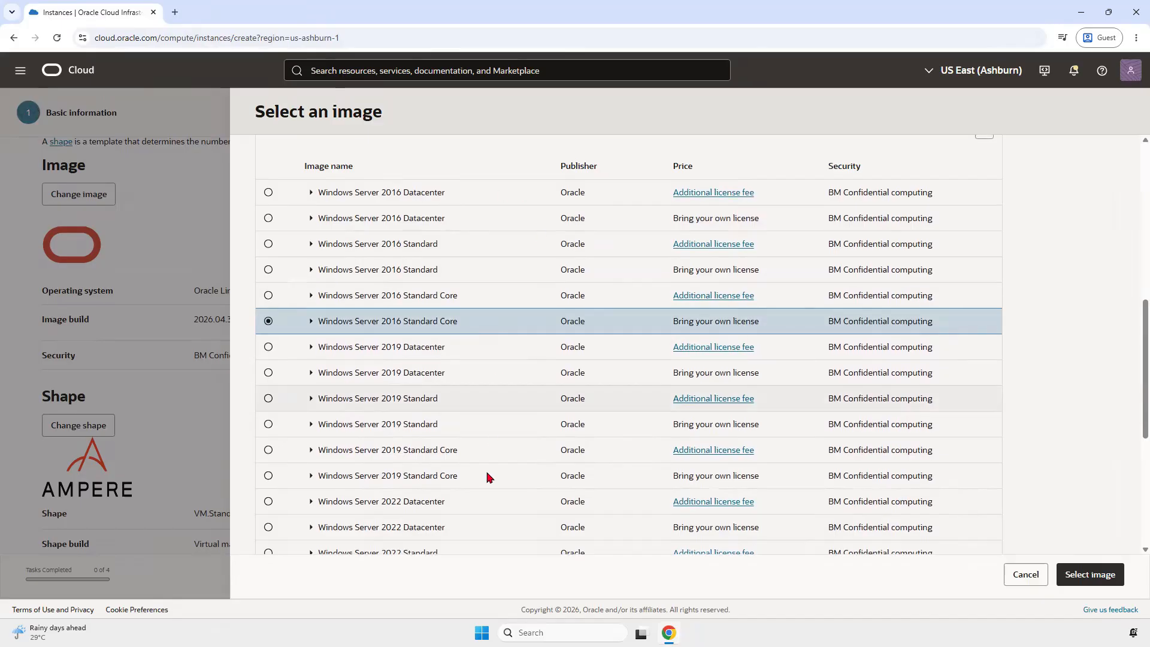
pyautogui.scroll(-2, 489, 506)
pyautogui.scroll(3, 488, 506)
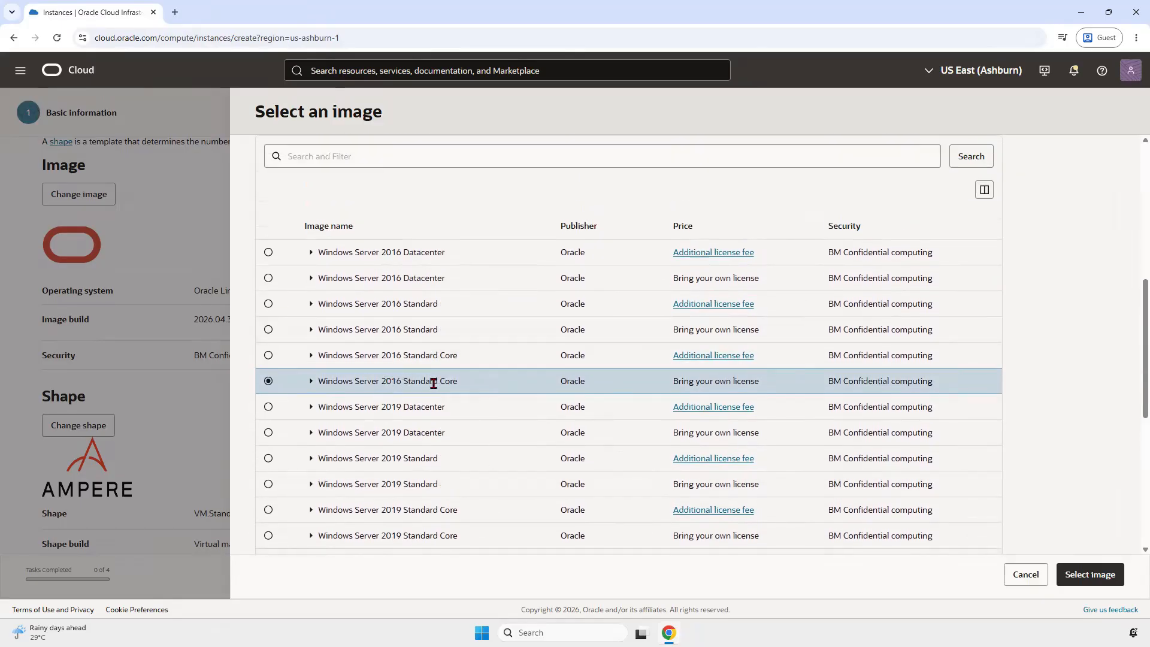
pyautogui.click(1109, 578)
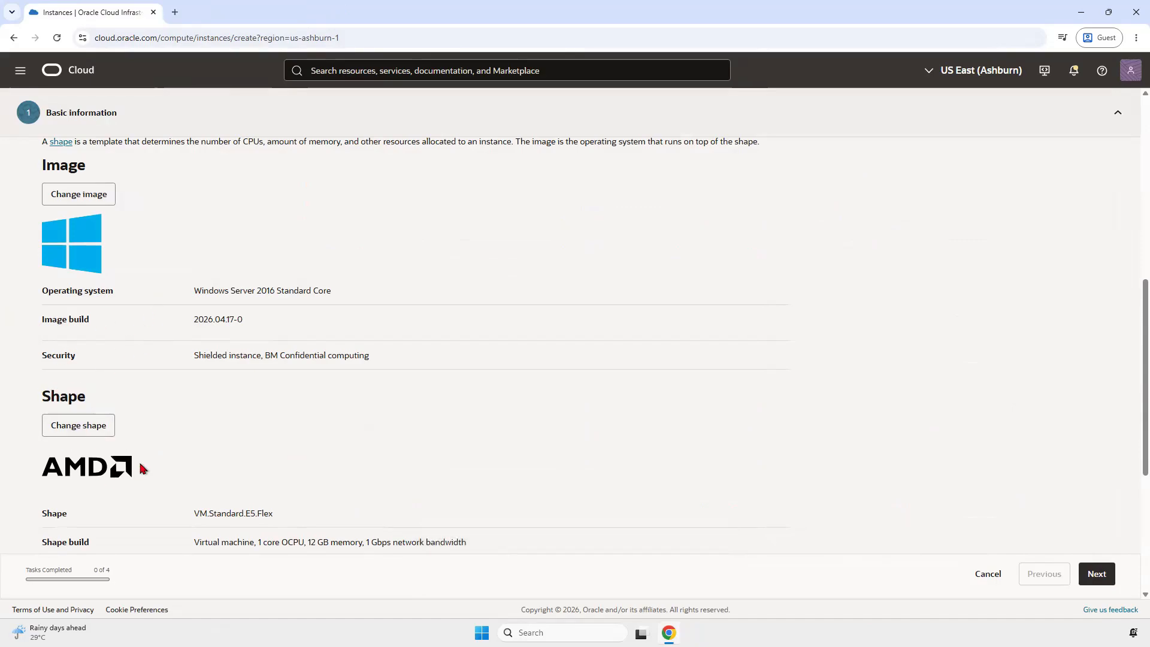
# Step: Open the shape selection, compare the Intel series with AMD, and expand the details of the AMD shape VM.Standard.E5.Flex
pyautogui.scroll(-2, 142, 467)
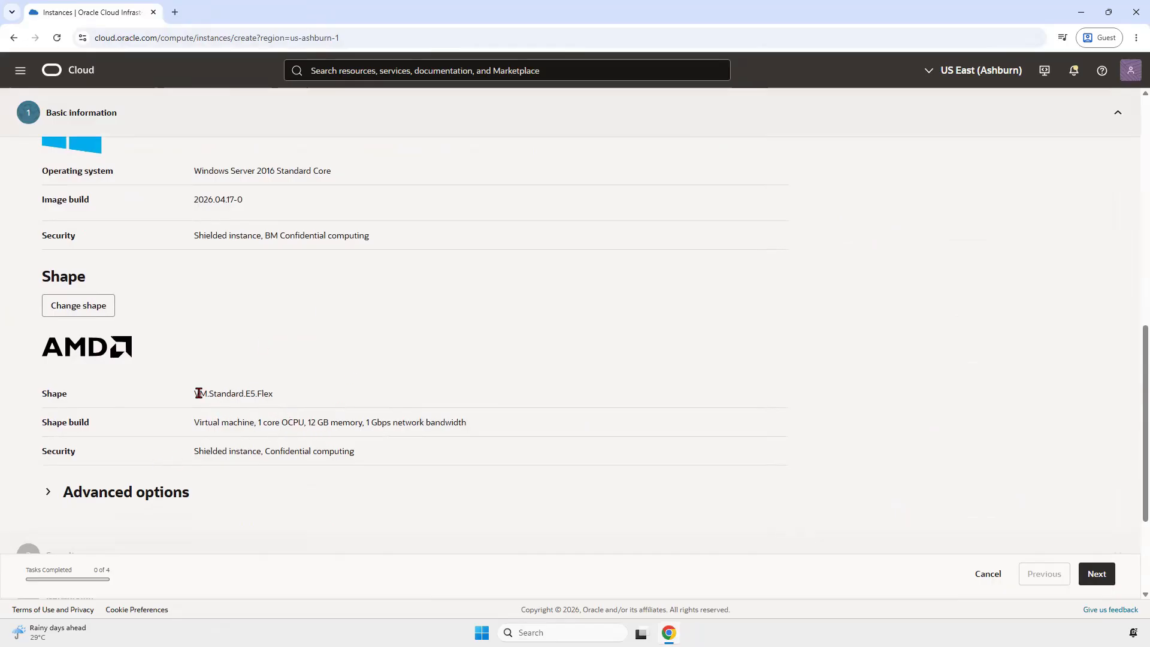
pyautogui.moveTo(196, 393); pyautogui.dragTo(270, 393)
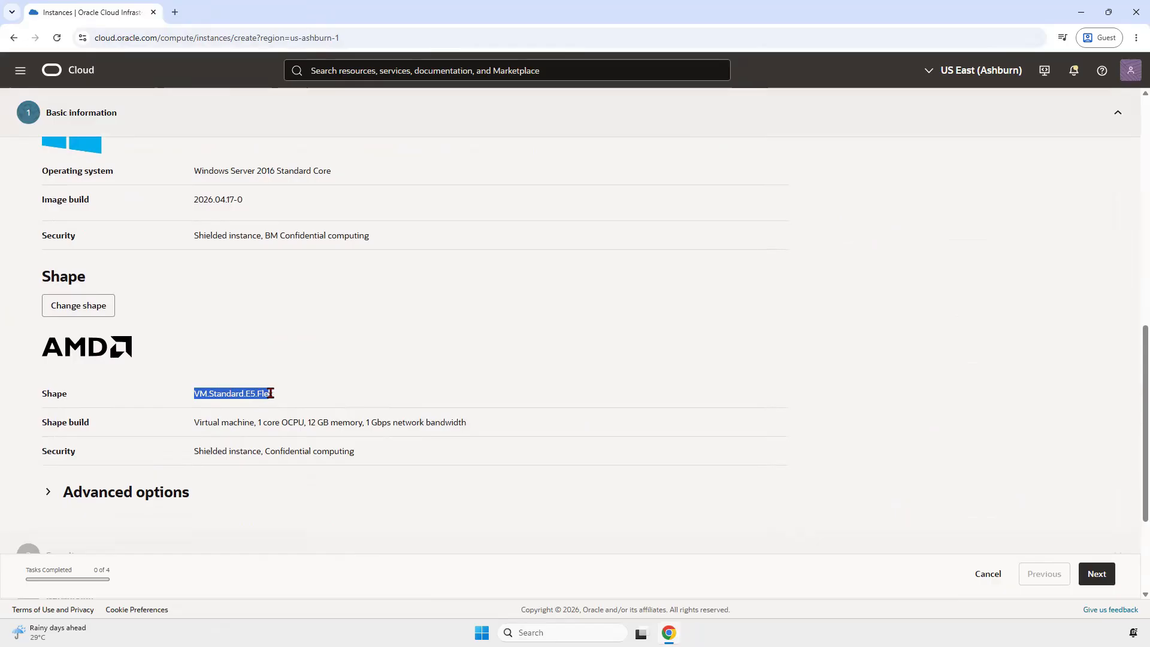
pyautogui.click(102, 312)
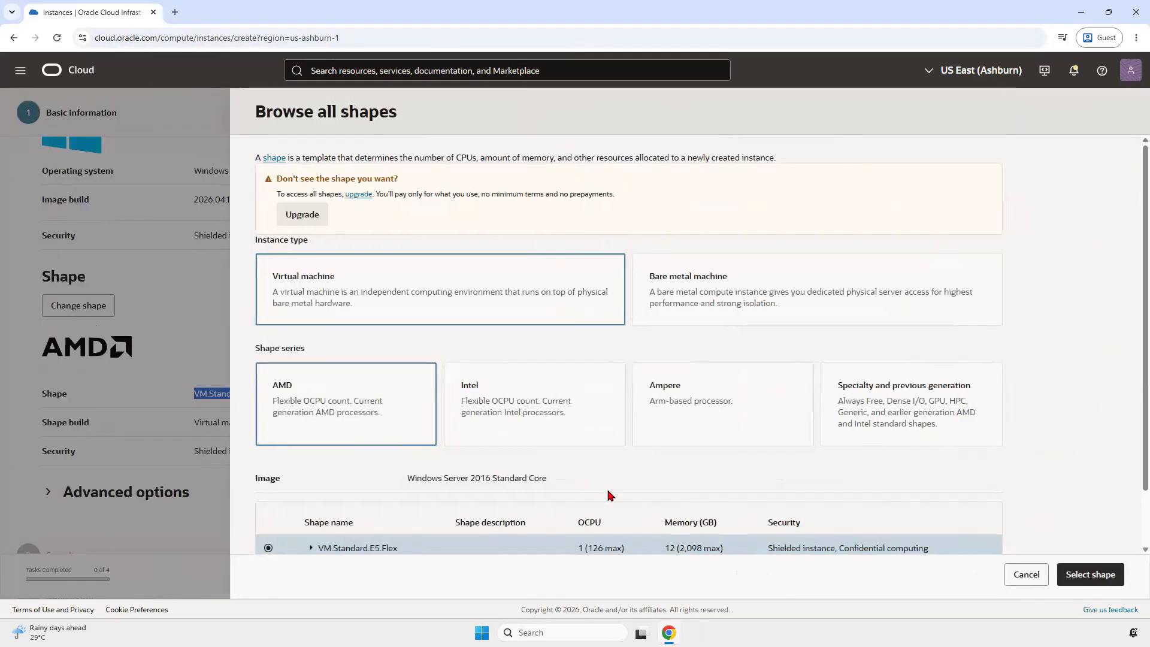
pyautogui.scroll(-1, 629, 491)
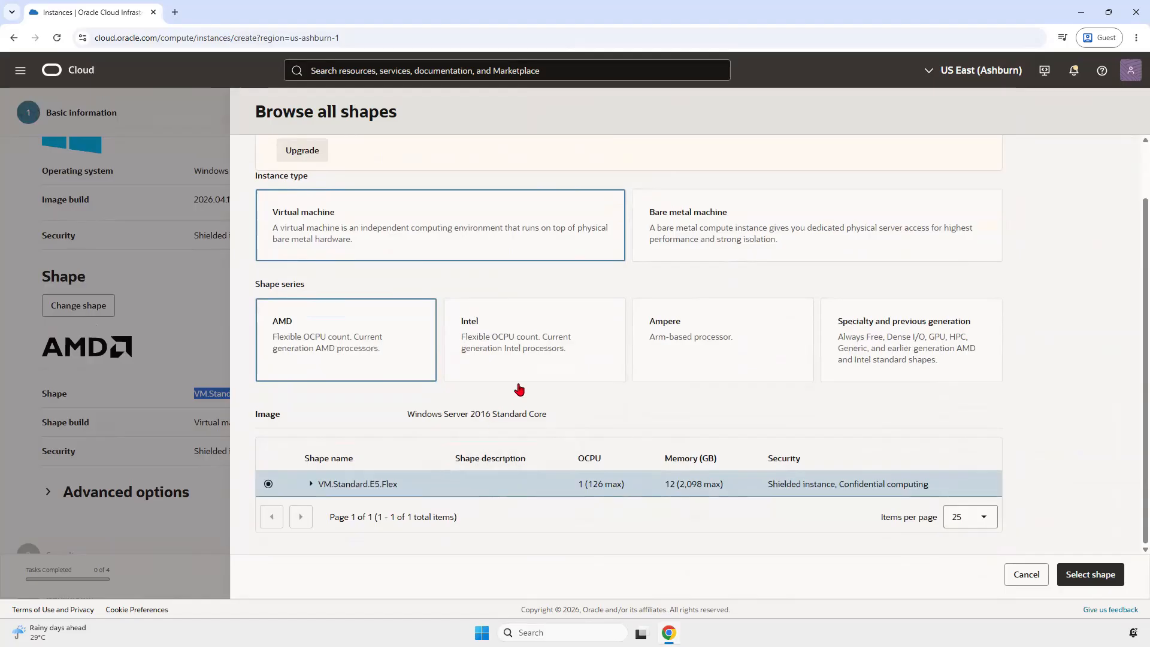
pyautogui.scroll(1, 521, 341)
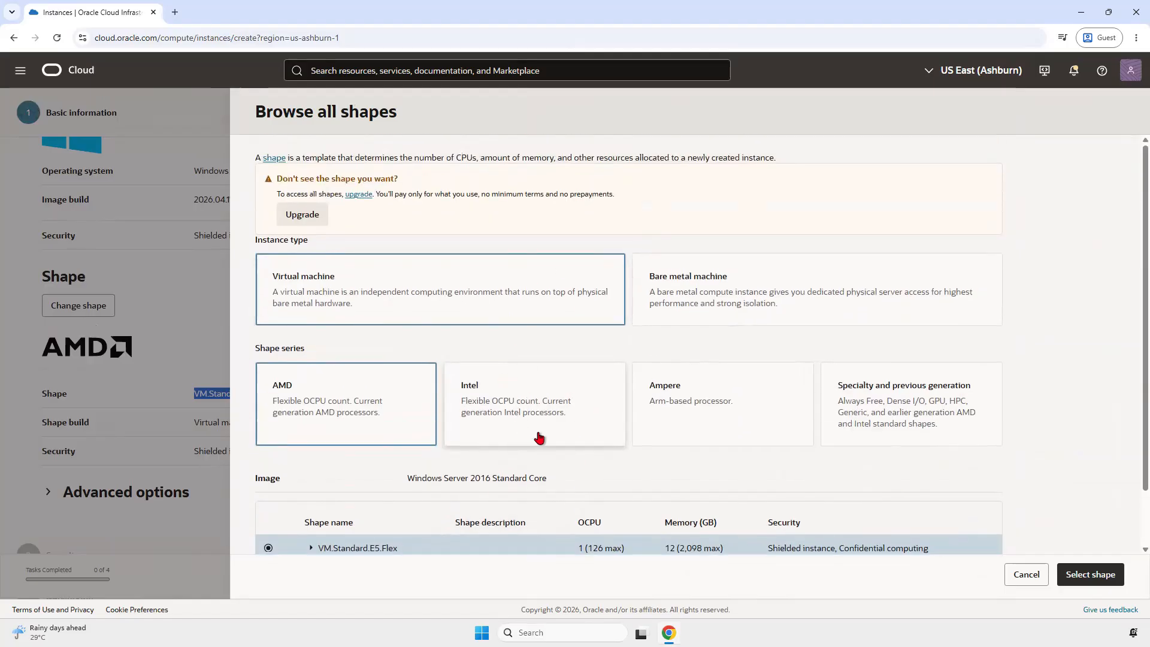
pyautogui.scroll(-1, 540, 442)
pyautogui.click(521, 336)
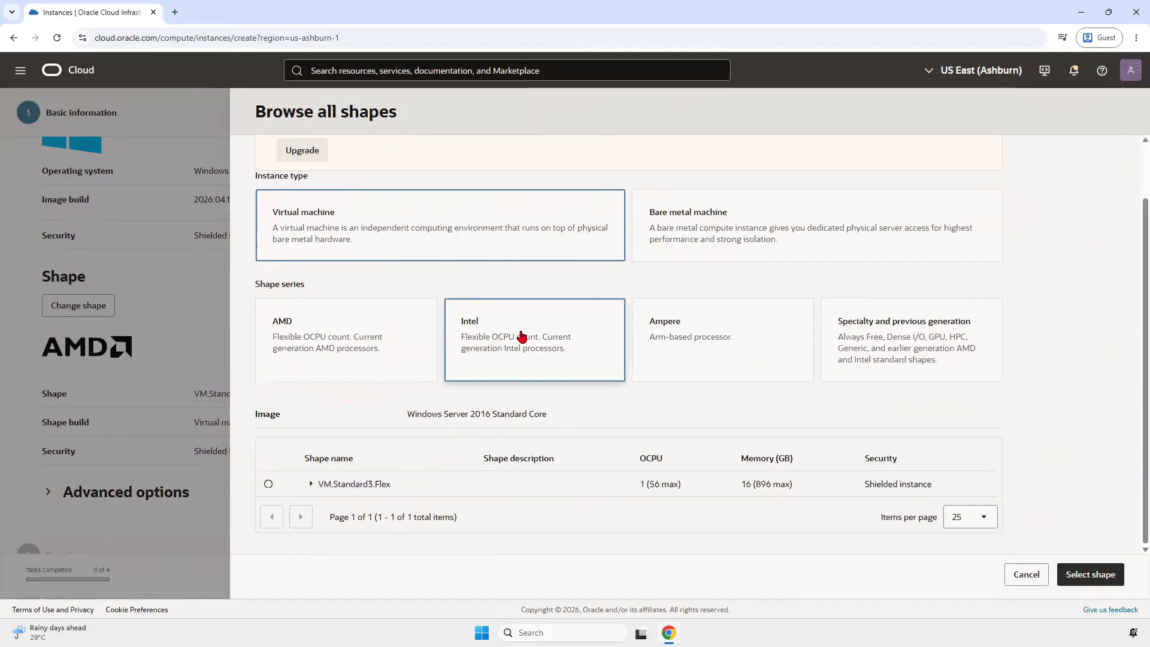
pyautogui.click(386, 334)
pyautogui.click(311, 483)
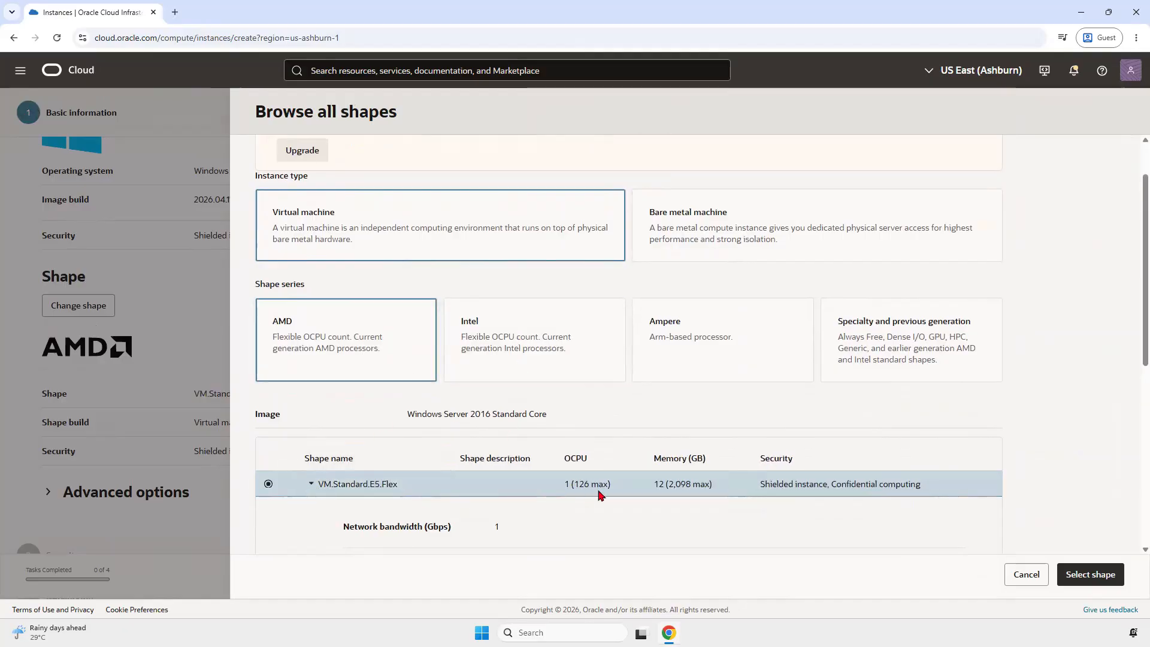
# Step: Set the VM.Standard.E5.Flex shape to 4 OCPUs and 24 GB of memory
pyautogui.scroll(-3, 593, 485)
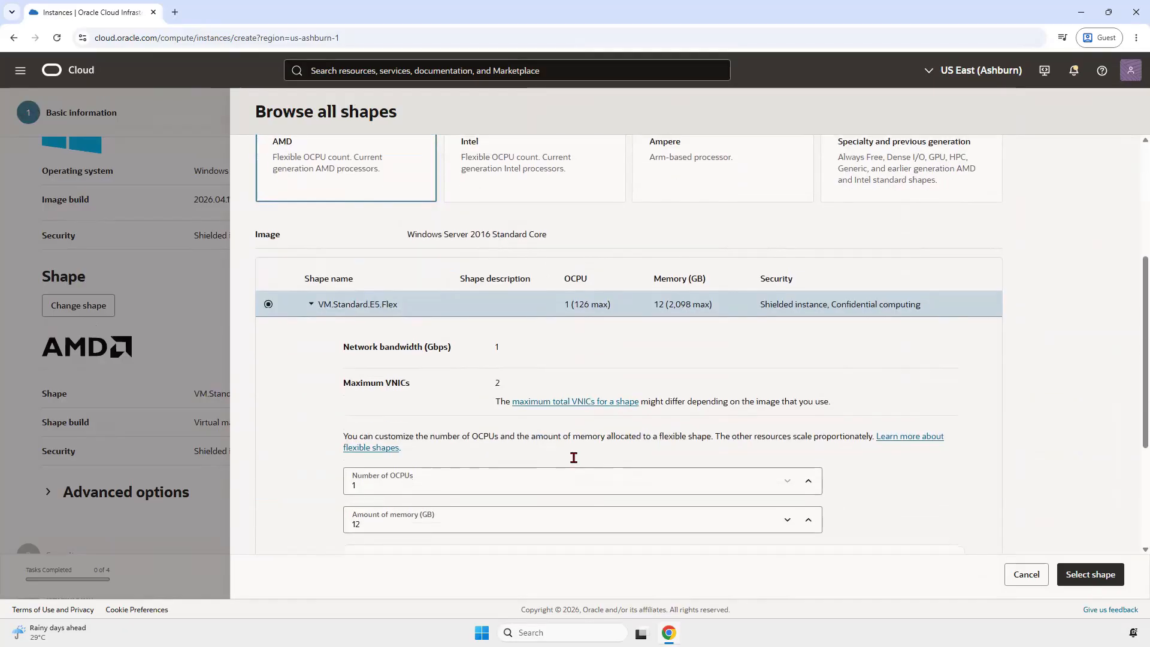
pyautogui.click(400, 488)
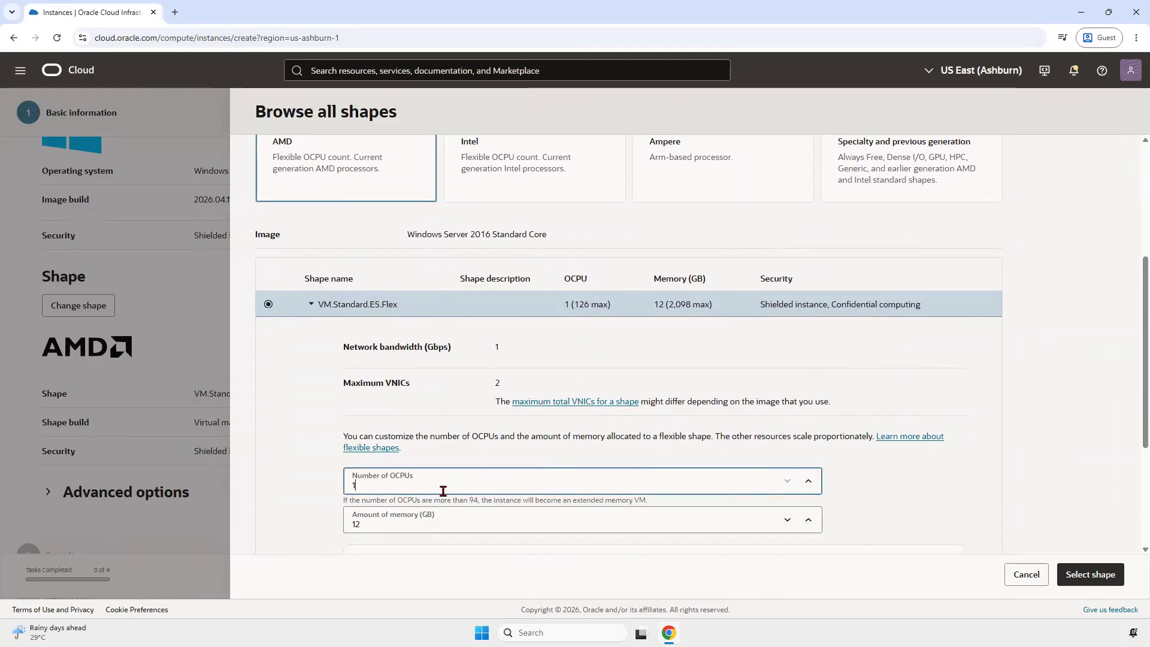
pyautogui.click(809, 484)
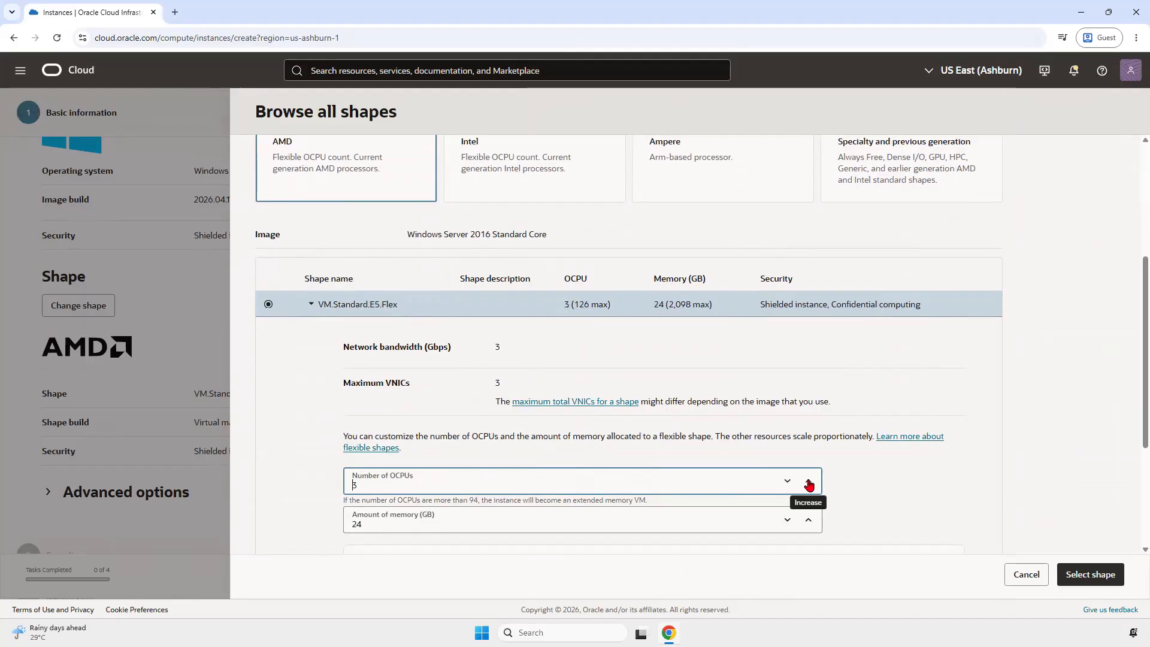
pyautogui.click(809, 484)
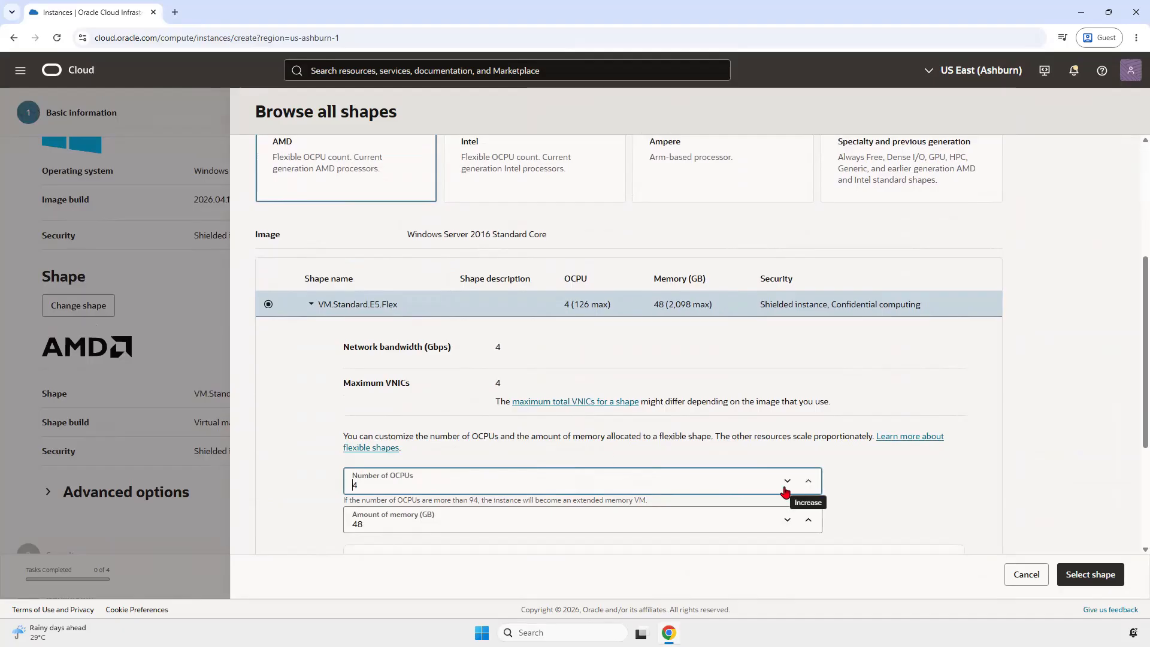
pyautogui.doubleClick(389, 530)
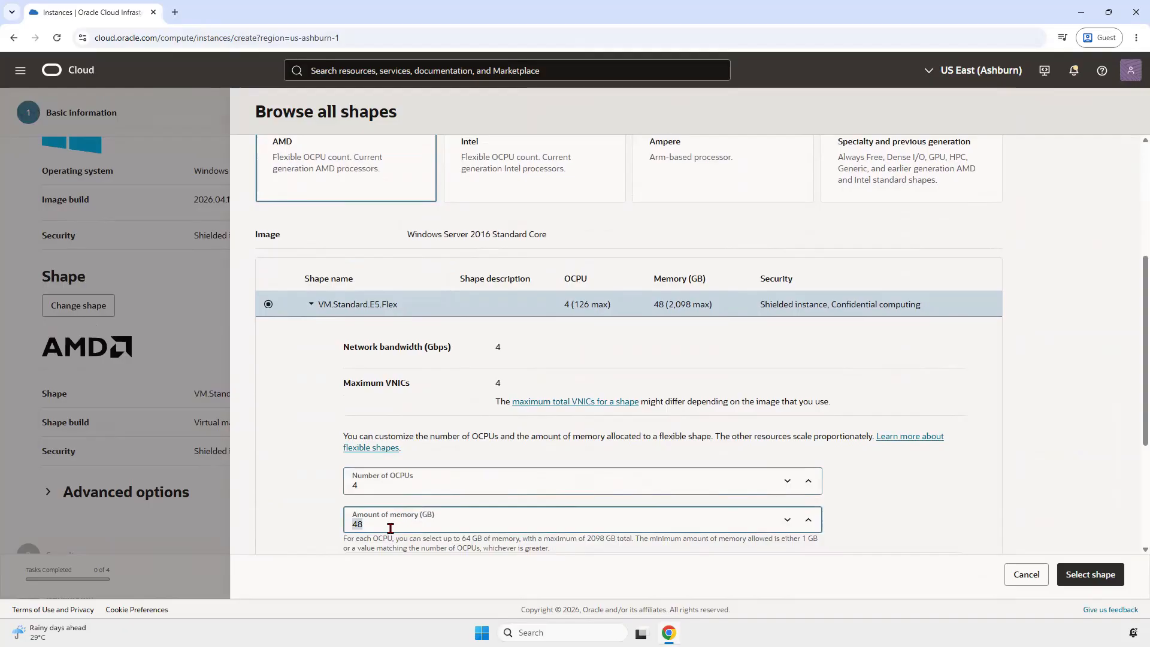
pyautogui.write('24')
pyautogui.scroll(-2, 450, 519)
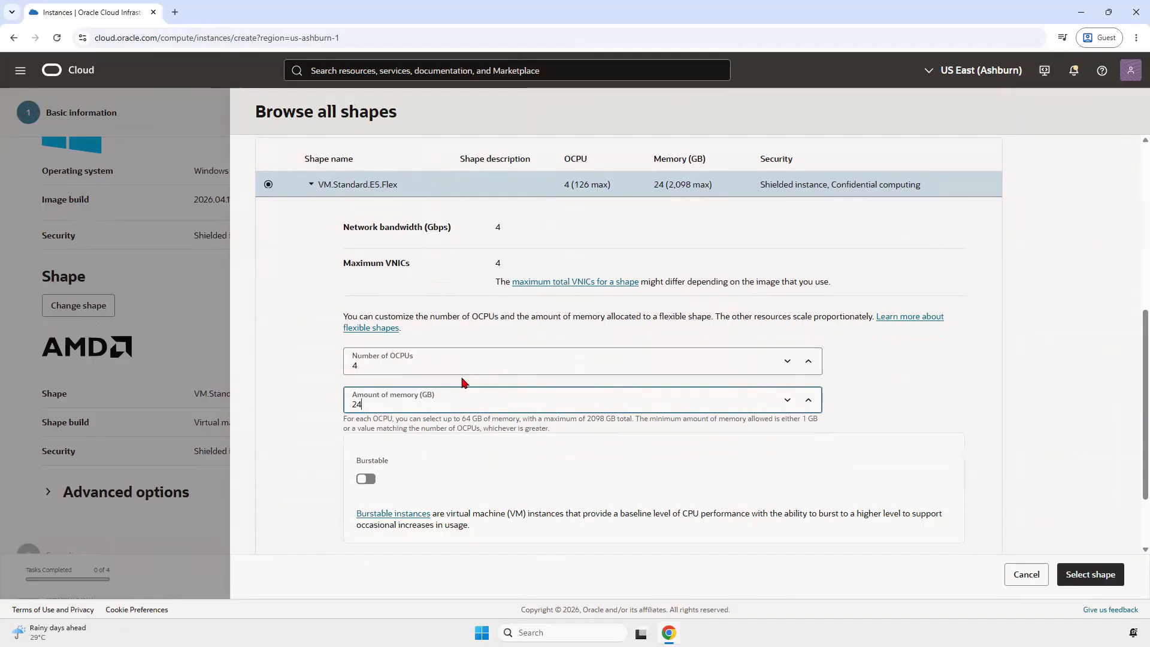
pyautogui.scroll(1, 462, 379)
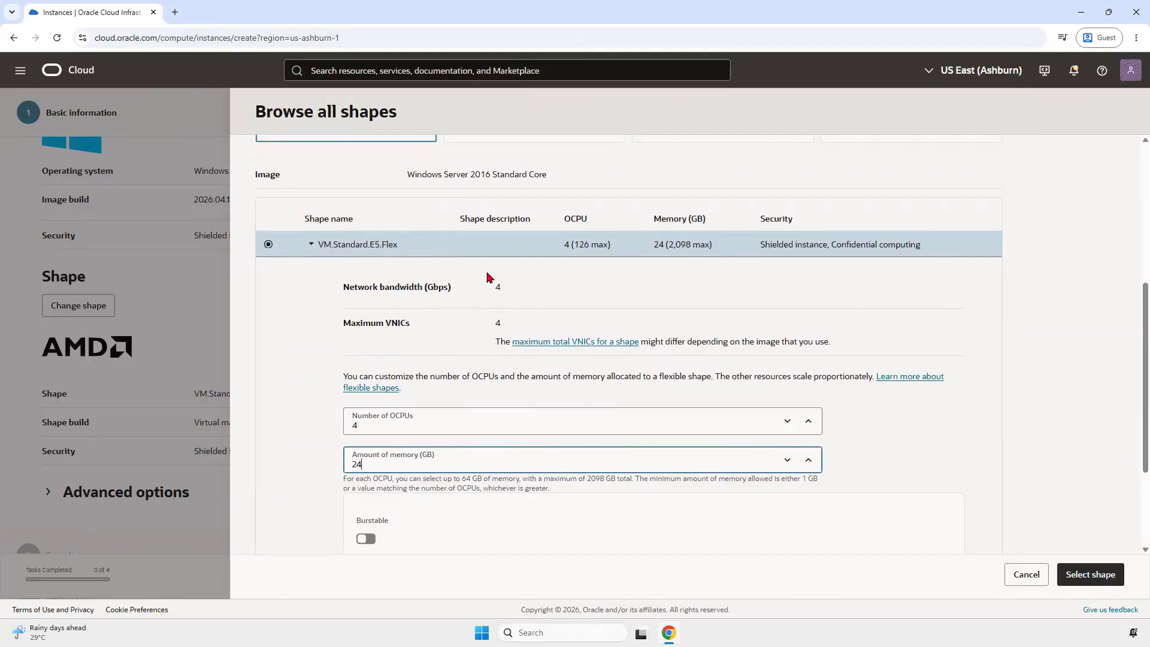
# Step: Check the shape's network bandwidth and apply the customized VM.Standard.E5.Flex shape to the instance
pyautogui.moveTo(347, 290); pyautogui.dragTo(506, 289)
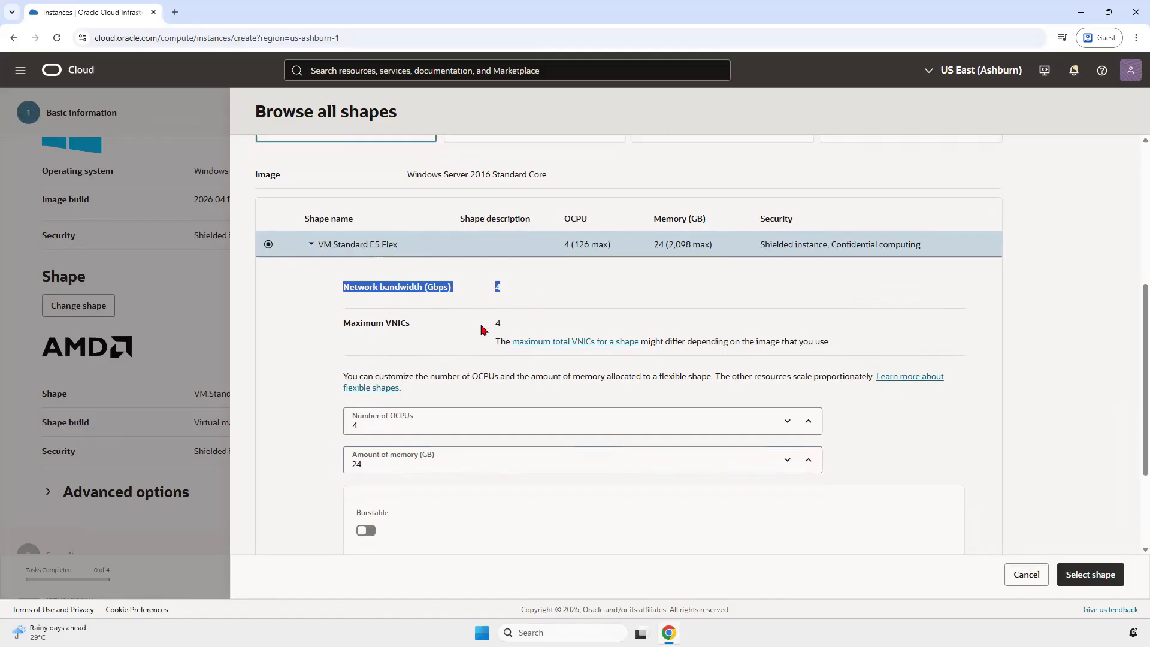
pyautogui.scroll(-1, 454, 303)
pyautogui.click(499, 228)
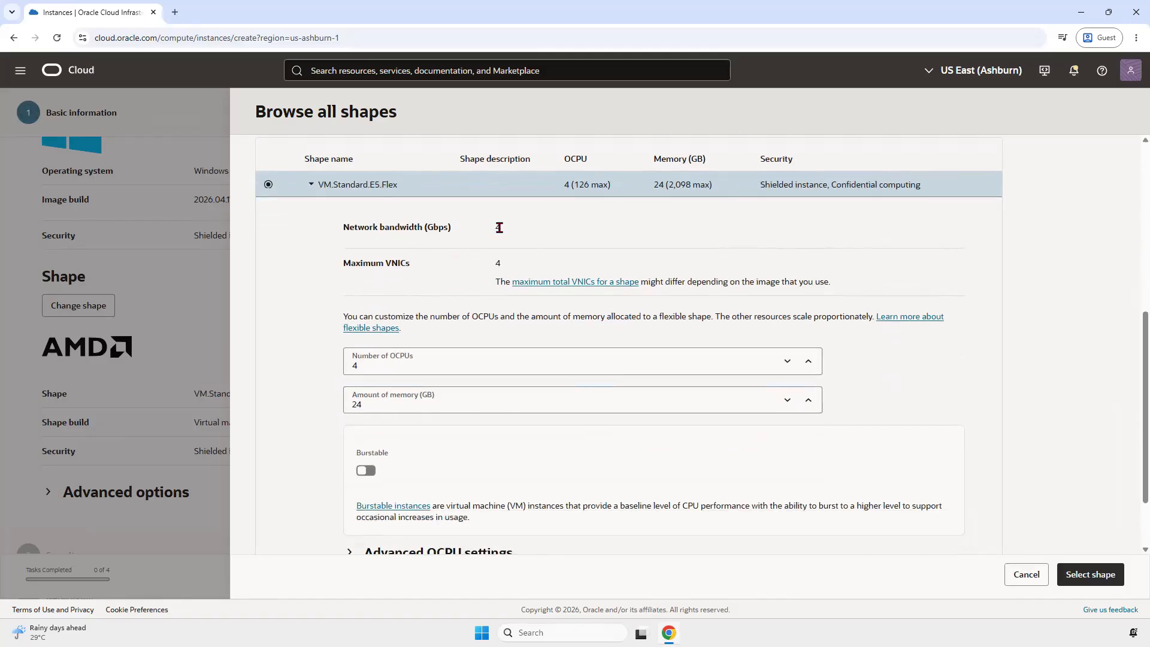
pyautogui.moveTo(513, 229); pyautogui.dragTo(348, 230)
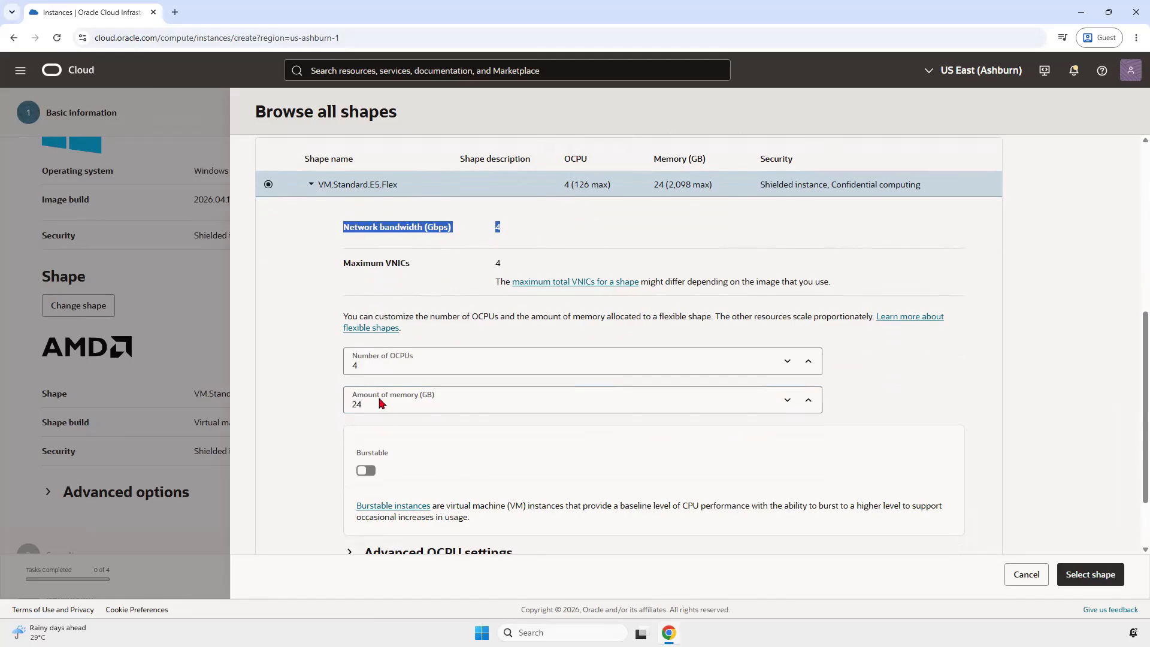
pyautogui.scroll(-2, 417, 453)
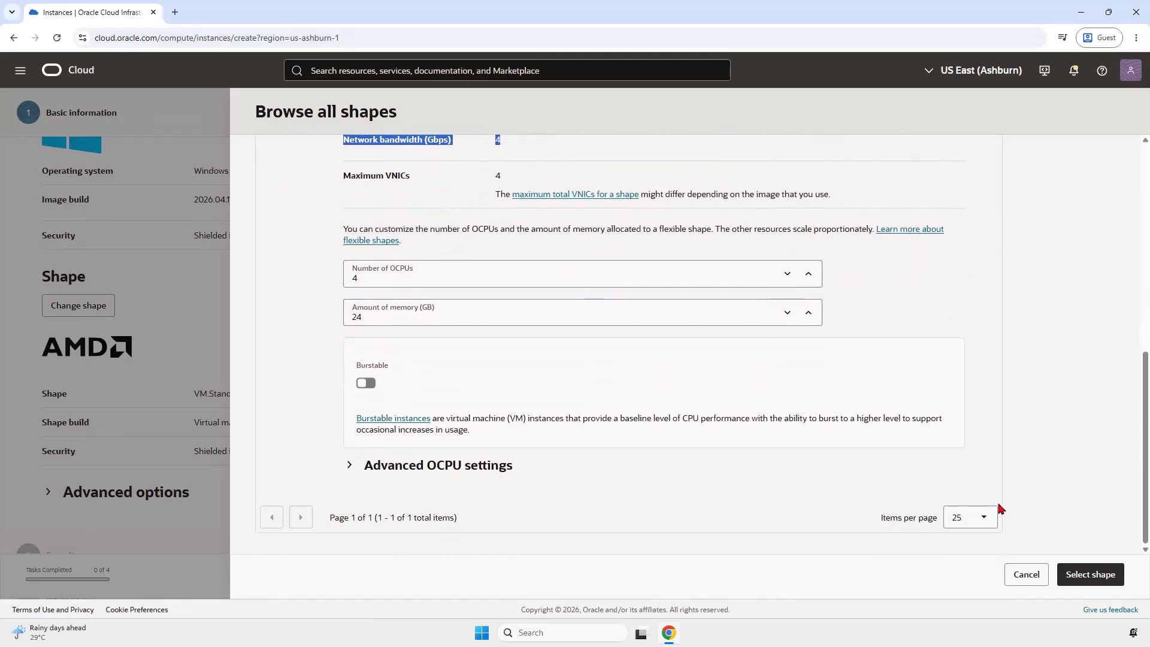
pyautogui.click(1091, 574)
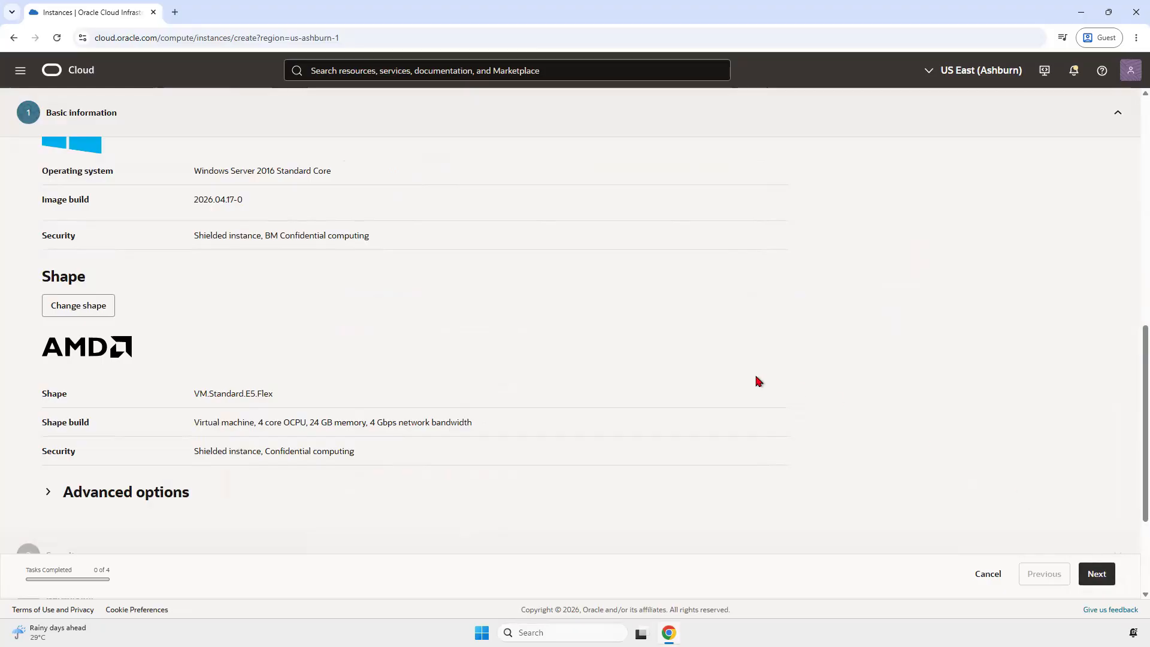
# Step: Review the image and shape under Basic information and continue to the instance's Security settings
pyautogui.scroll(-3, 756, 378)
pyautogui.scroll(5, 705, 352)
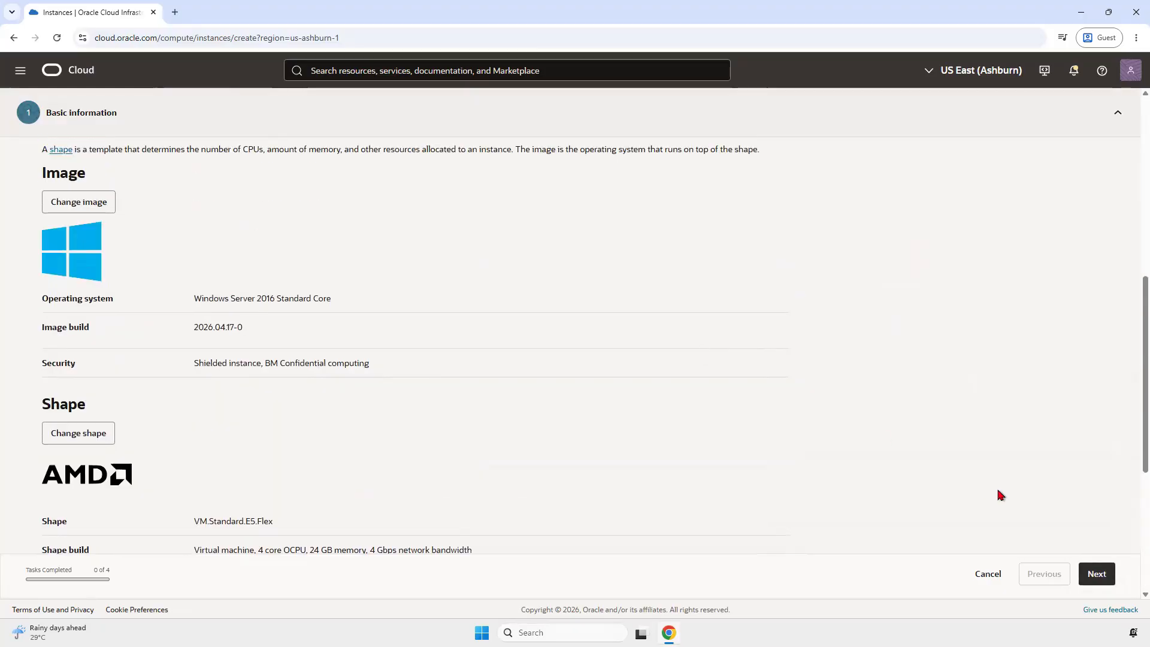
pyautogui.scroll(1, 999, 495)
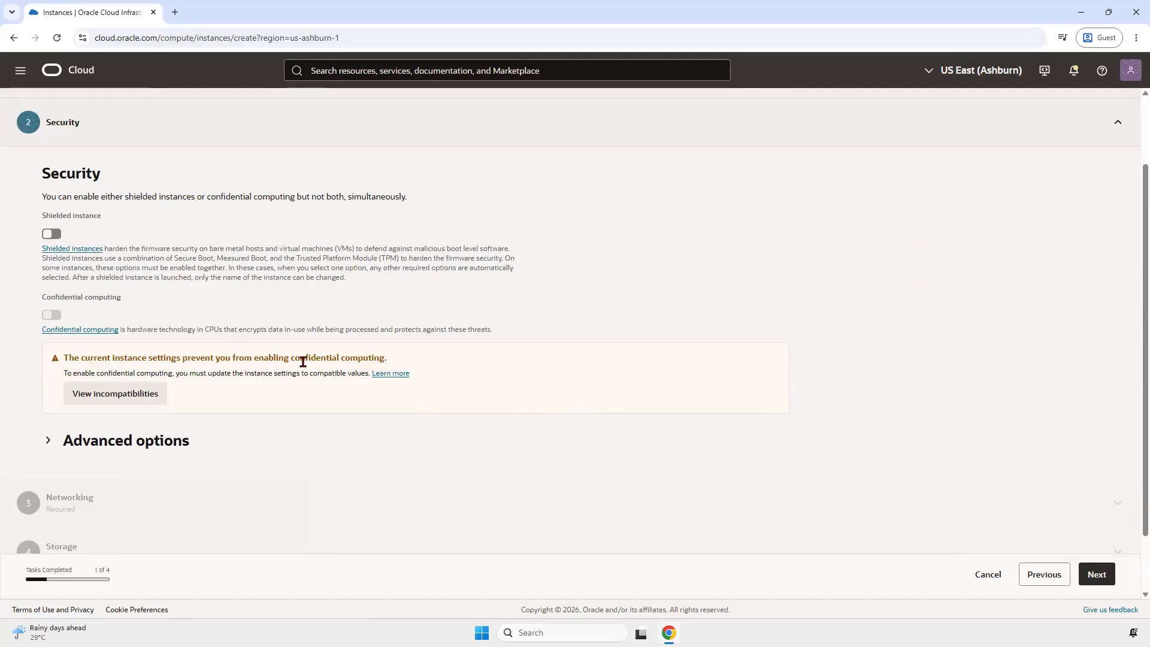
# Step: Keep the default Security settings, continue to Networking, and name the primary VNIC WindowsVM-VNIC
pyautogui.click(1096, 574)
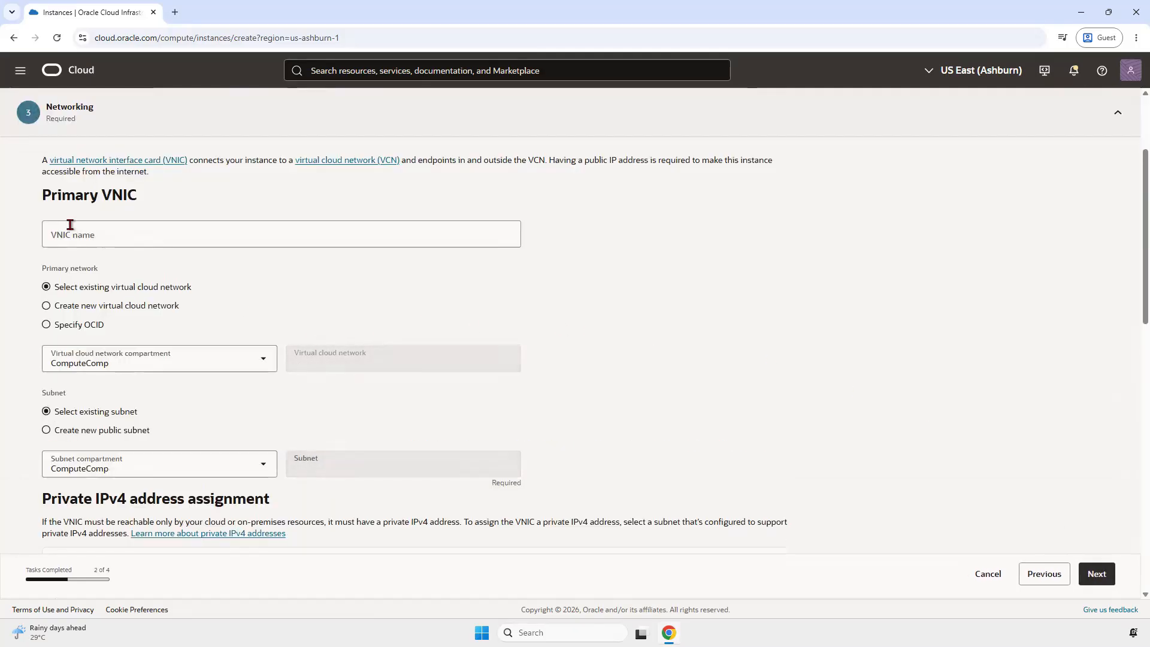
pyautogui.click(116, 237)
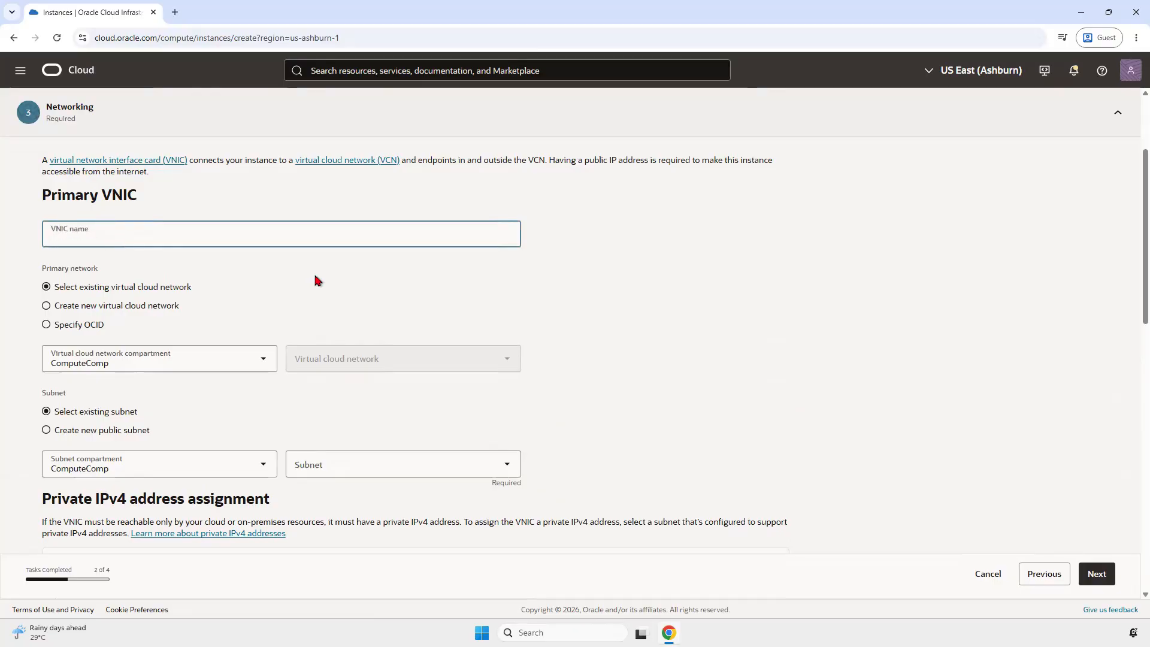
pyautogui.write('WindowsVM-VNIC')
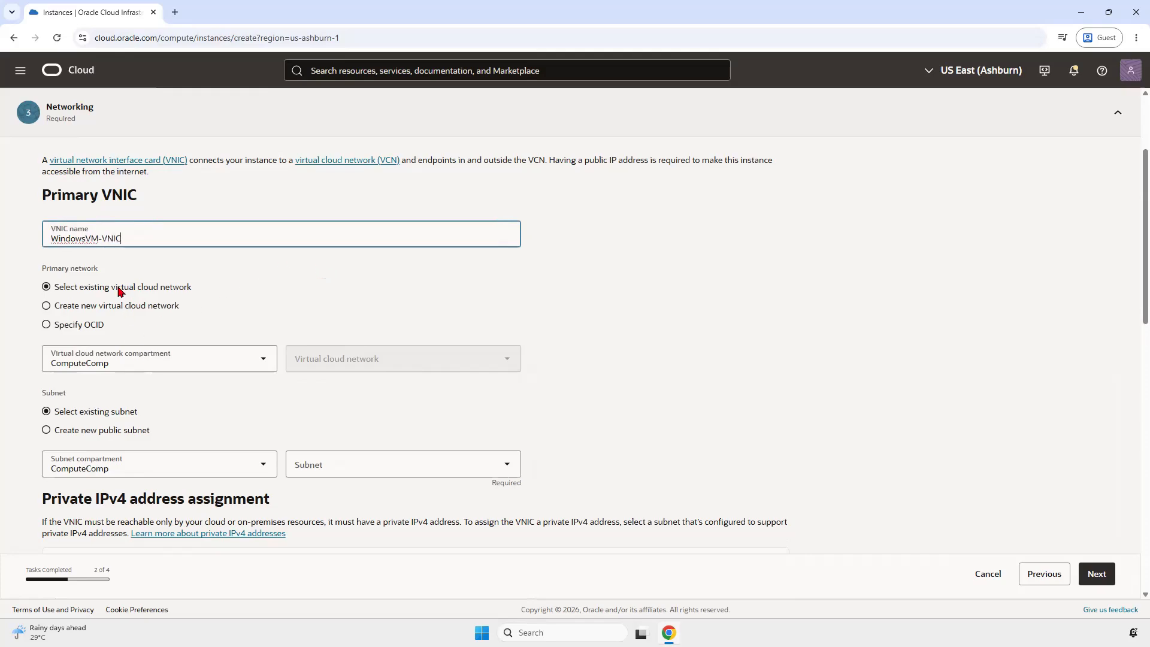
# Step: Place the primary VNIC in DemoVCN from the NetworkComp compartment, using NetworkComp's public subnet-DemoVCN (regional) as the subnet
pyautogui.scroll(1, 175, 263)
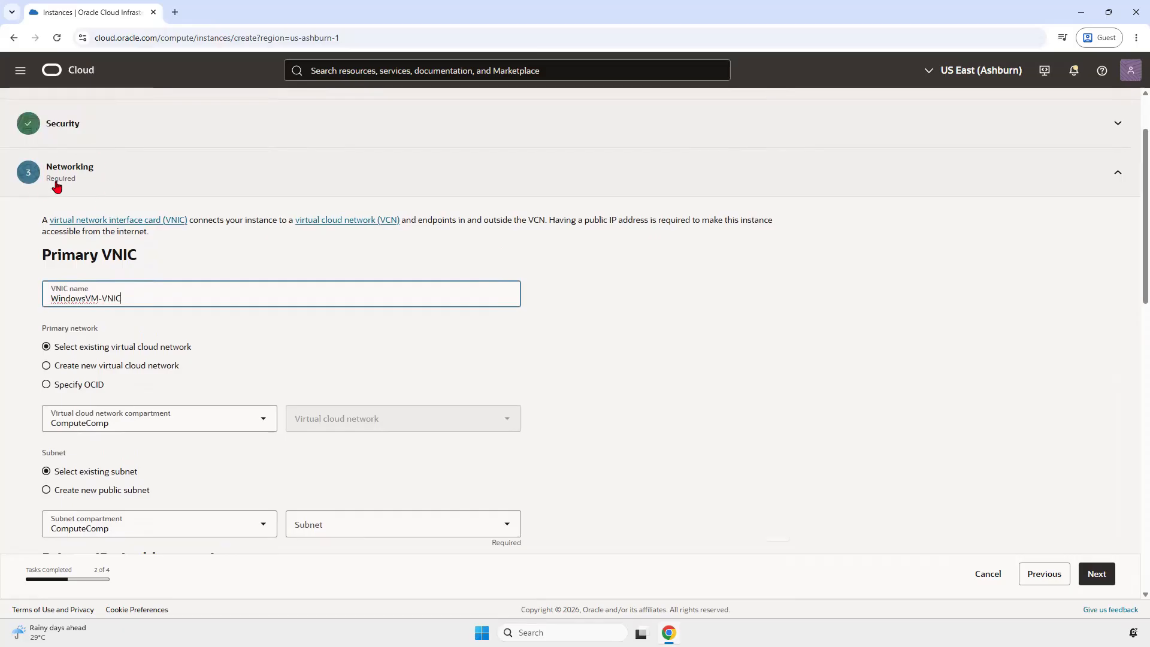
pyautogui.click(257, 421)
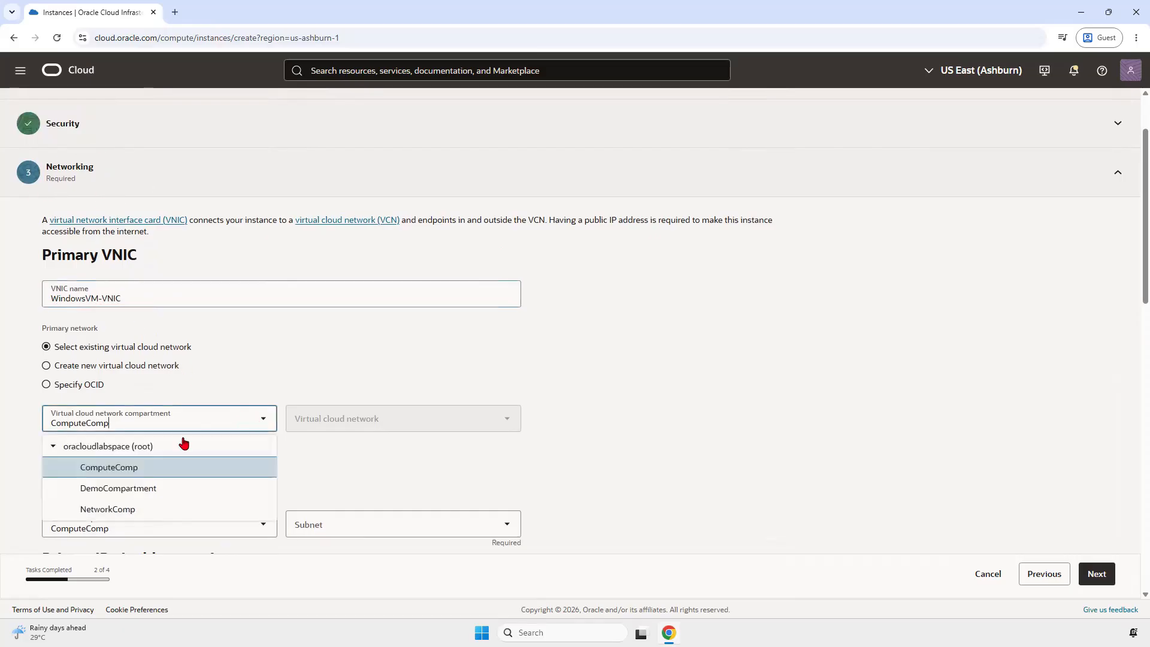
pyautogui.click(108, 509)
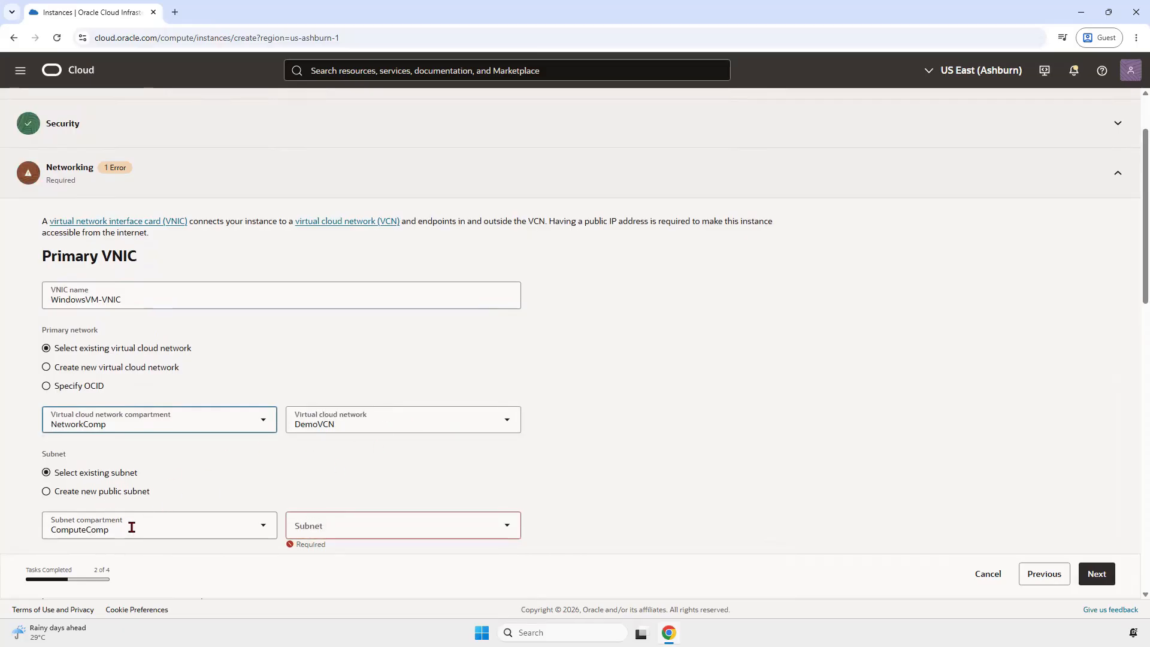
pyautogui.click(161, 529)
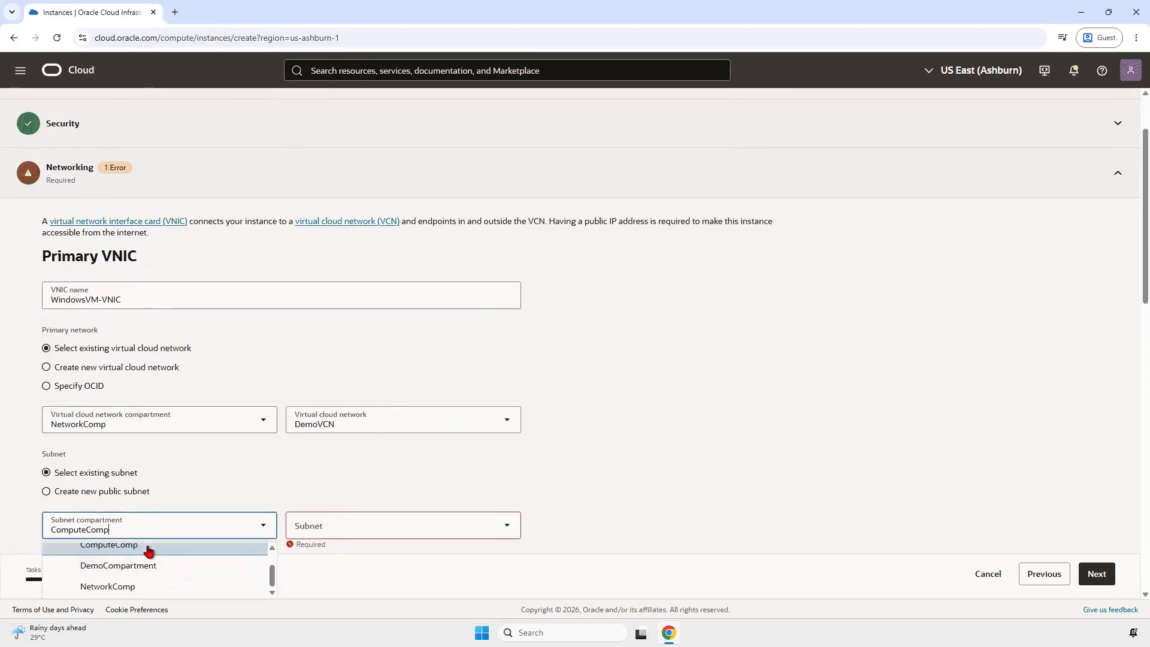
pyautogui.click(142, 587)
pyautogui.scroll(-2, 606, 476)
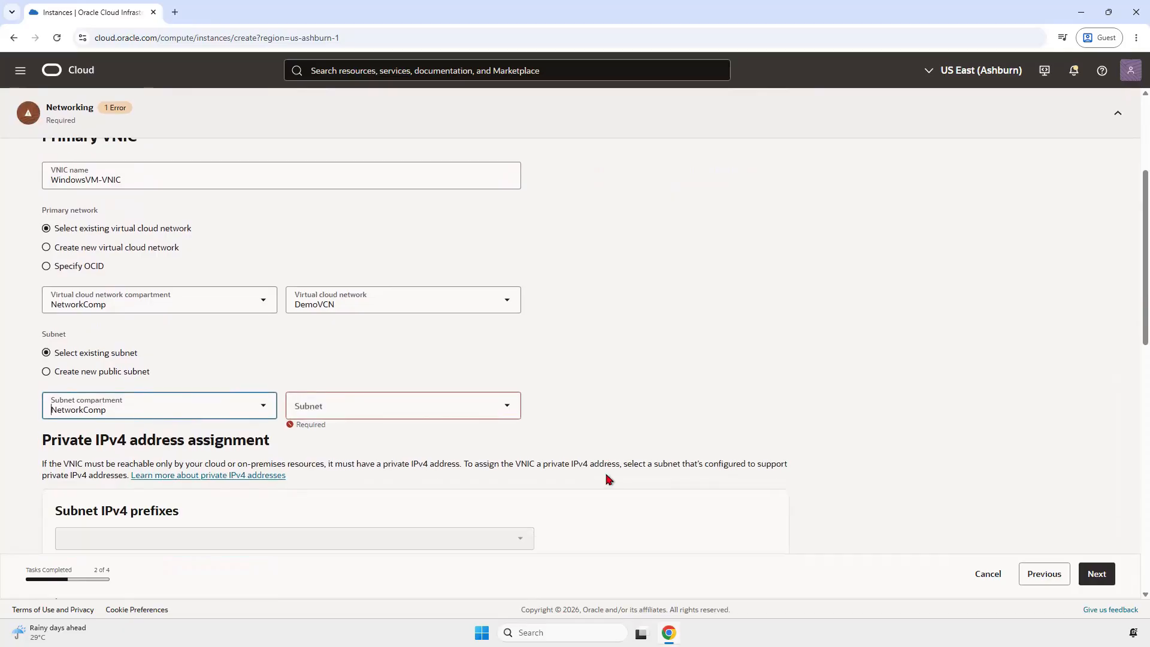
pyautogui.click(511, 412)
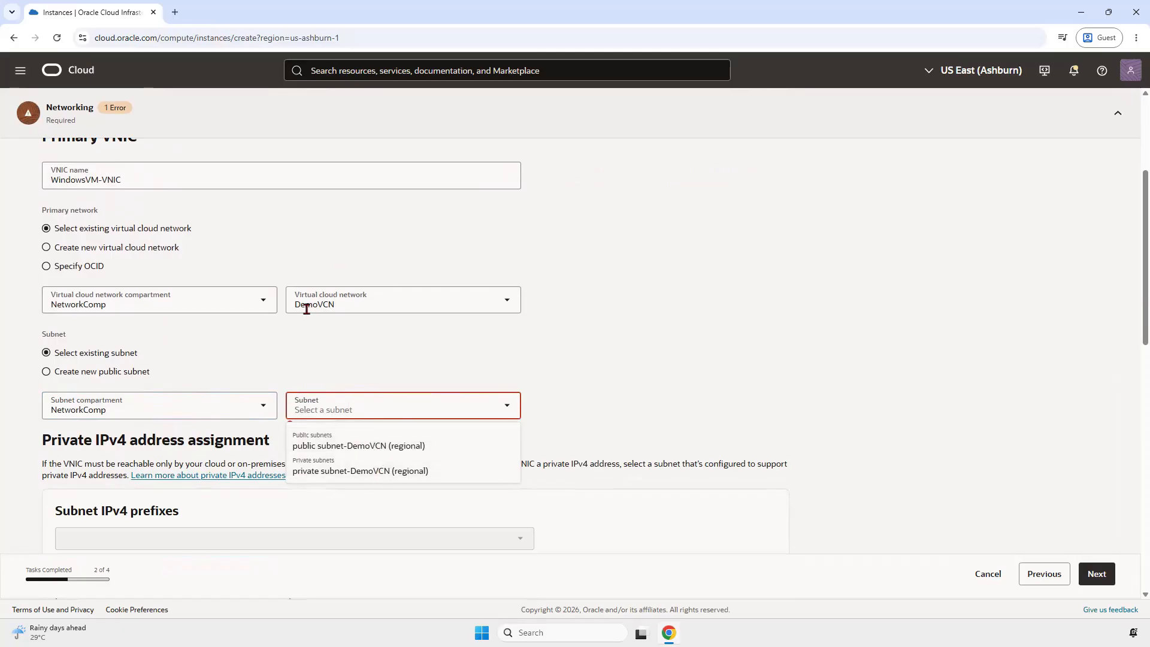
pyautogui.click(352, 446)
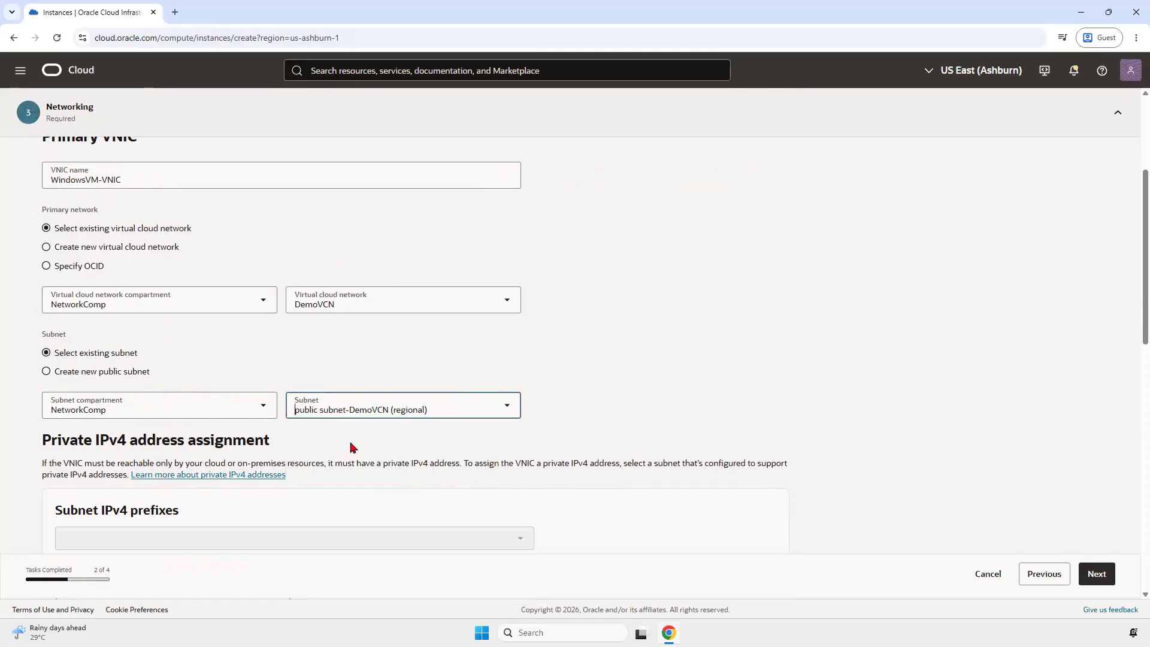
# Step: Examine the private and public IPv4 assignment, IPv6 assignment and login credentials notes in the Networking settings
pyautogui.scroll(-4, 566, 377)
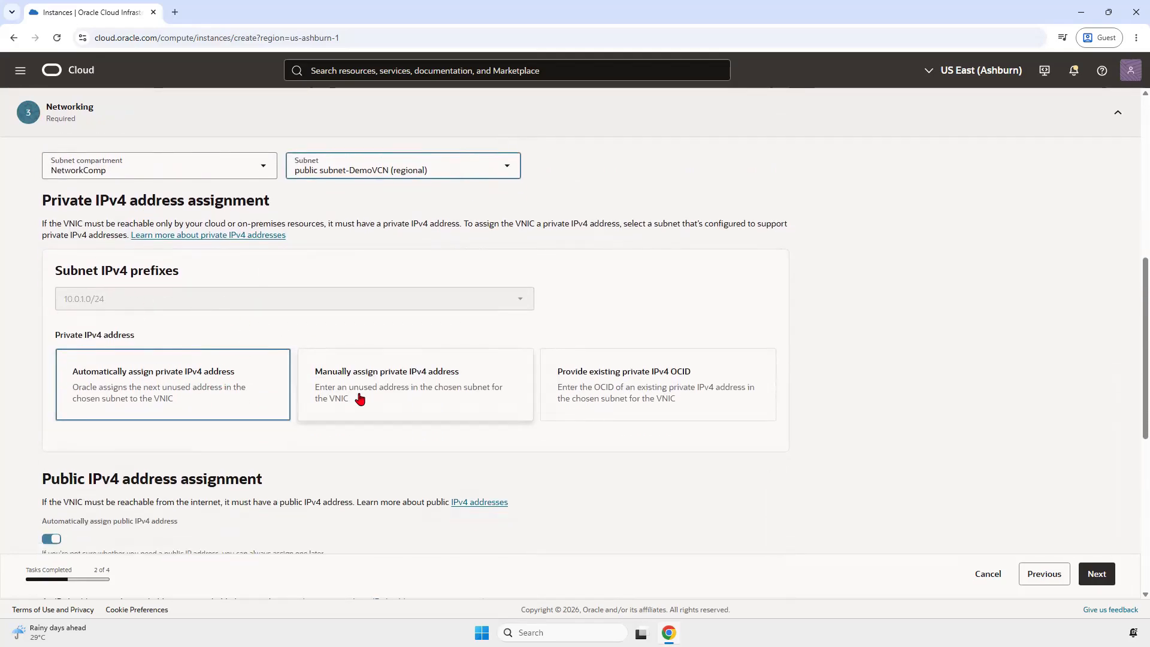
pyautogui.scroll(-5, 259, 406)
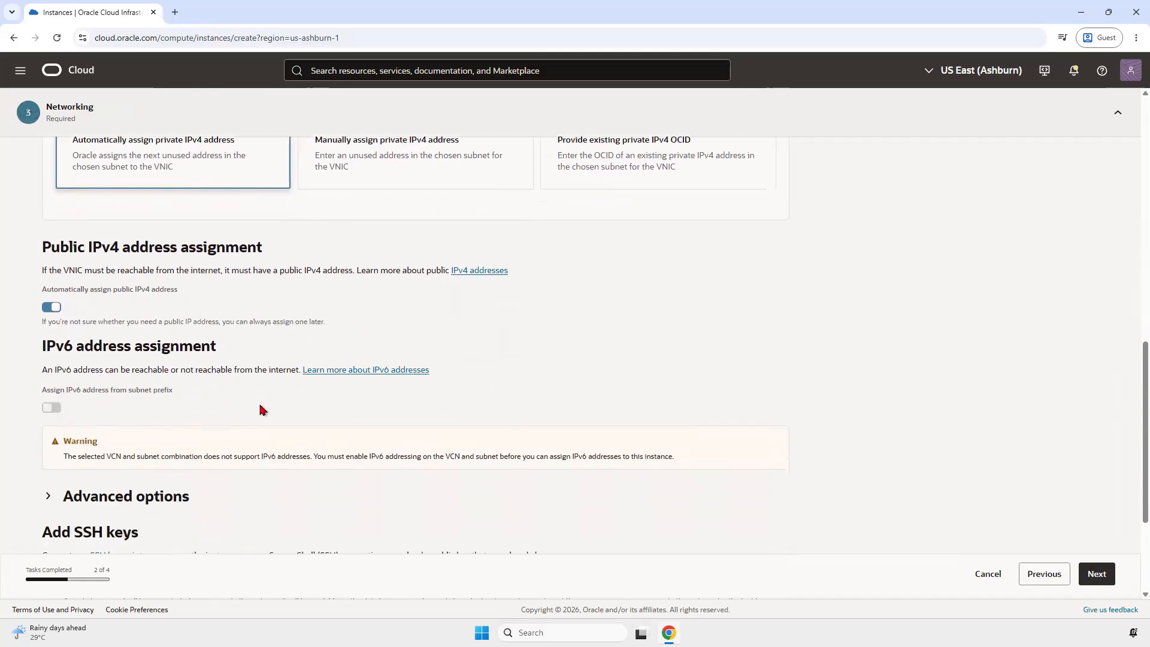
pyautogui.scroll(-3, 262, 402)
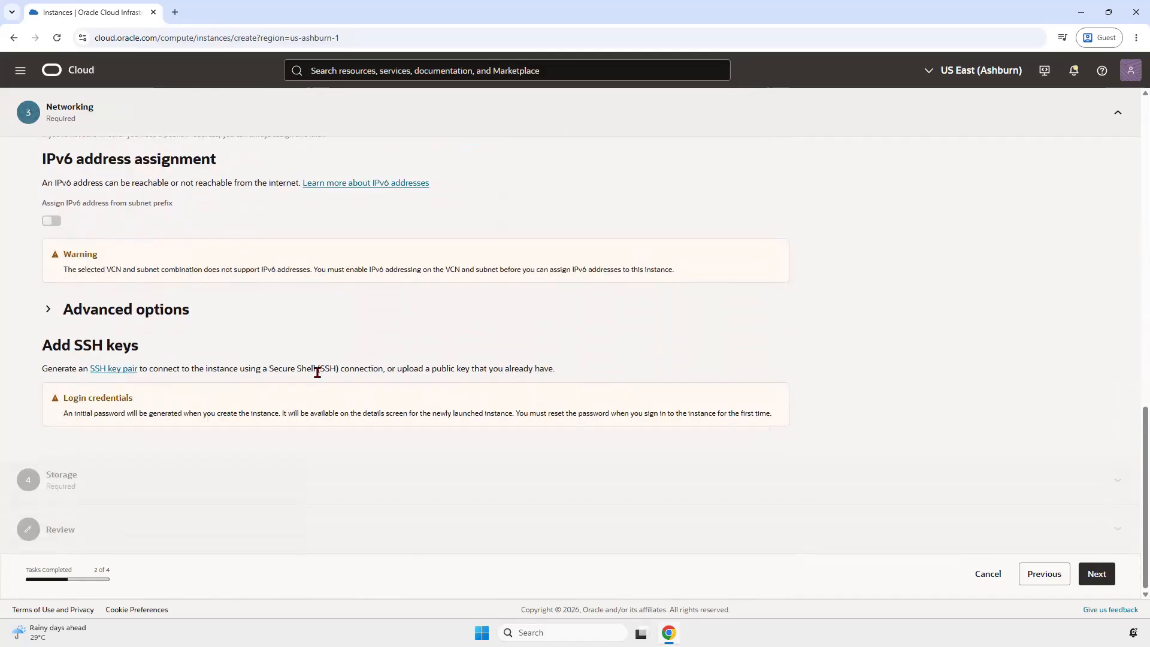
pyautogui.doubleClick(77, 346)
pyautogui.moveTo(63, 411); pyautogui.dragTo(278, 410)
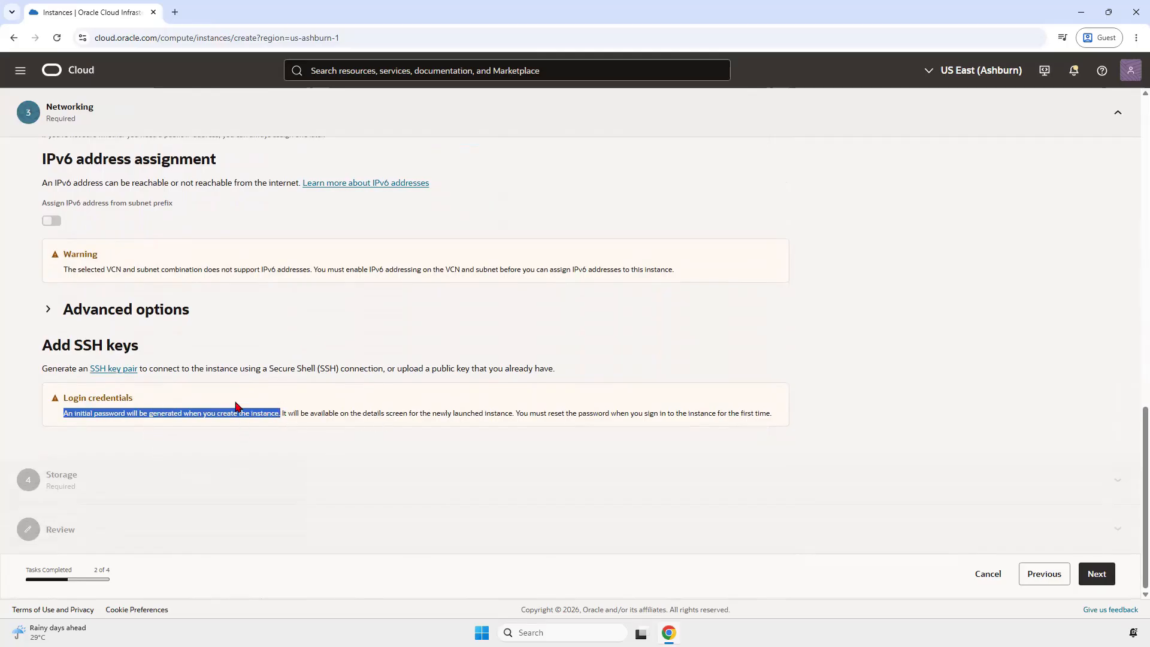
pyautogui.scroll(1, 235, 407)
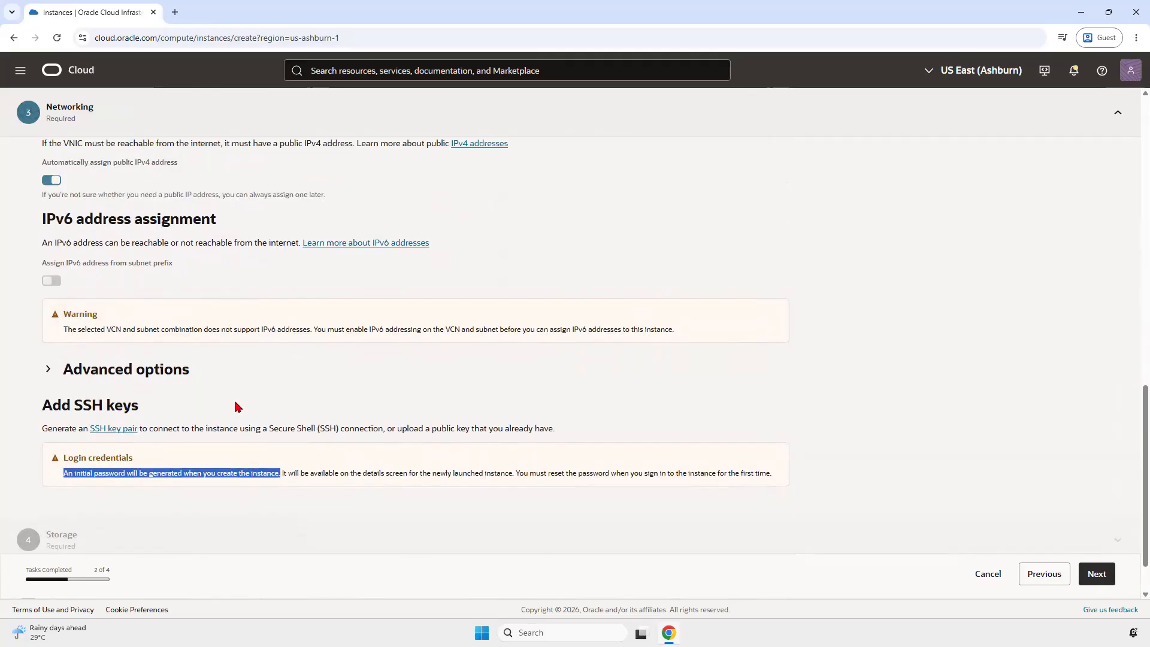
pyautogui.scroll(1, 235, 407)
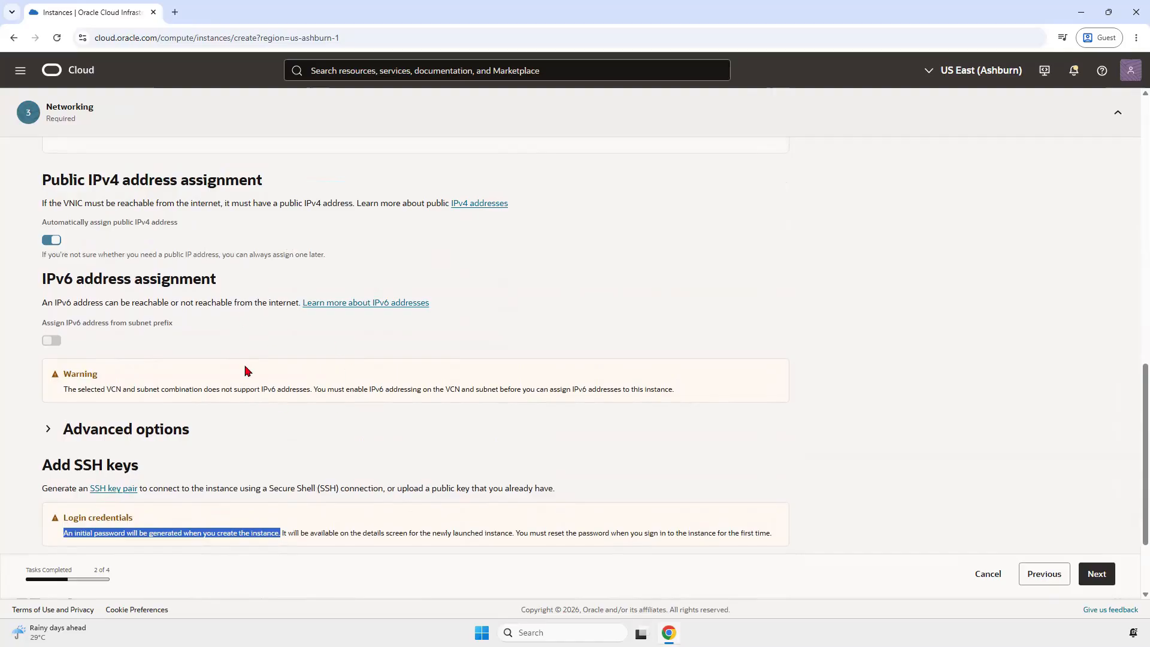
pyautogui.moveTo(42, 225); pyautogui.dragTo(180, 227)
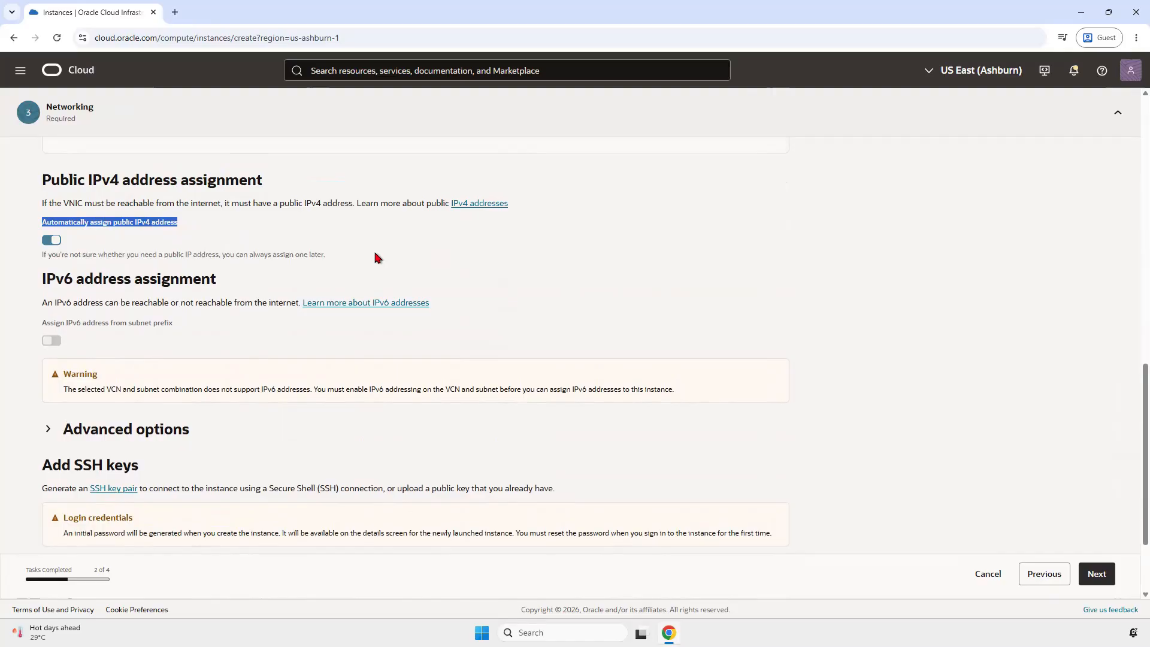
pyautogui.scroll(4, 373, 255)
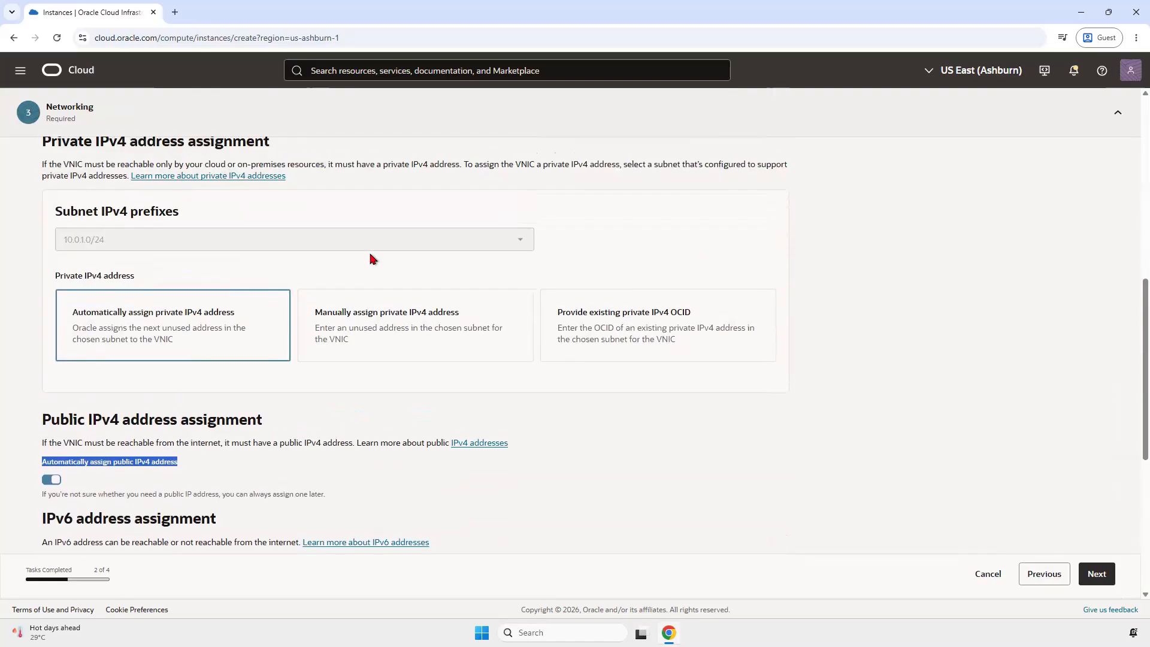
pyautogui.scroll(-5, 371, 255)
pyautogui.scroll(-1, 371, 257)
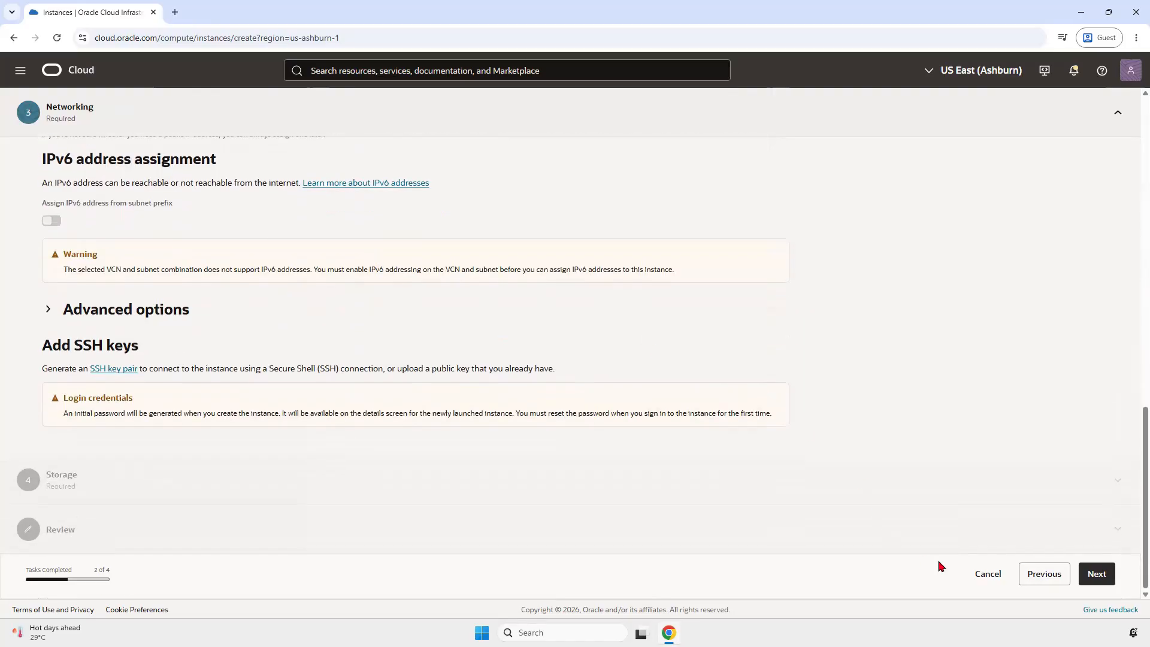
# Step: Continue to the Storage settings and specify a custom boot volume size of 100 GB
pyautogui.click(1096, 574)
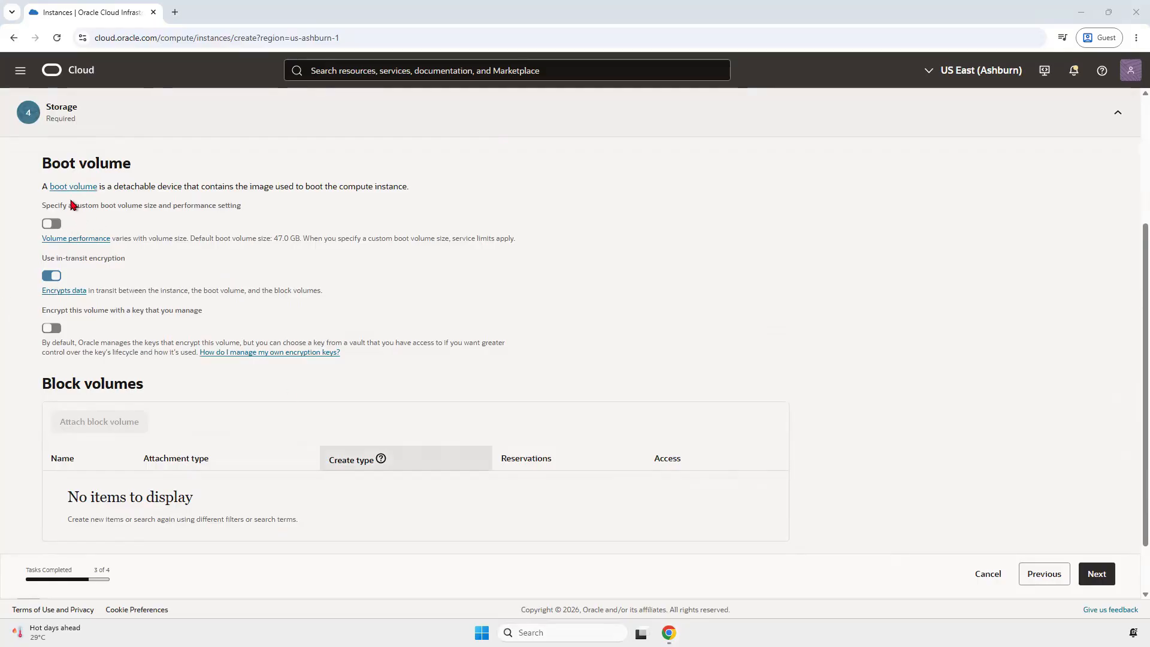
pyautogui.click(51, 225)
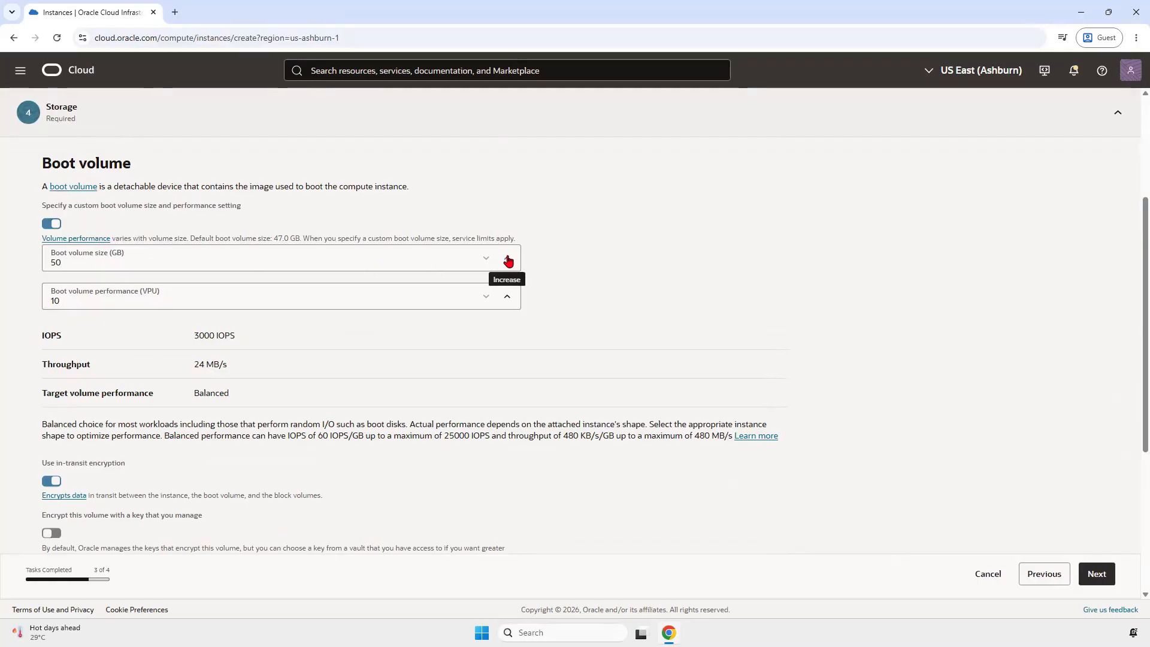
pyautogui.click(445, 263)
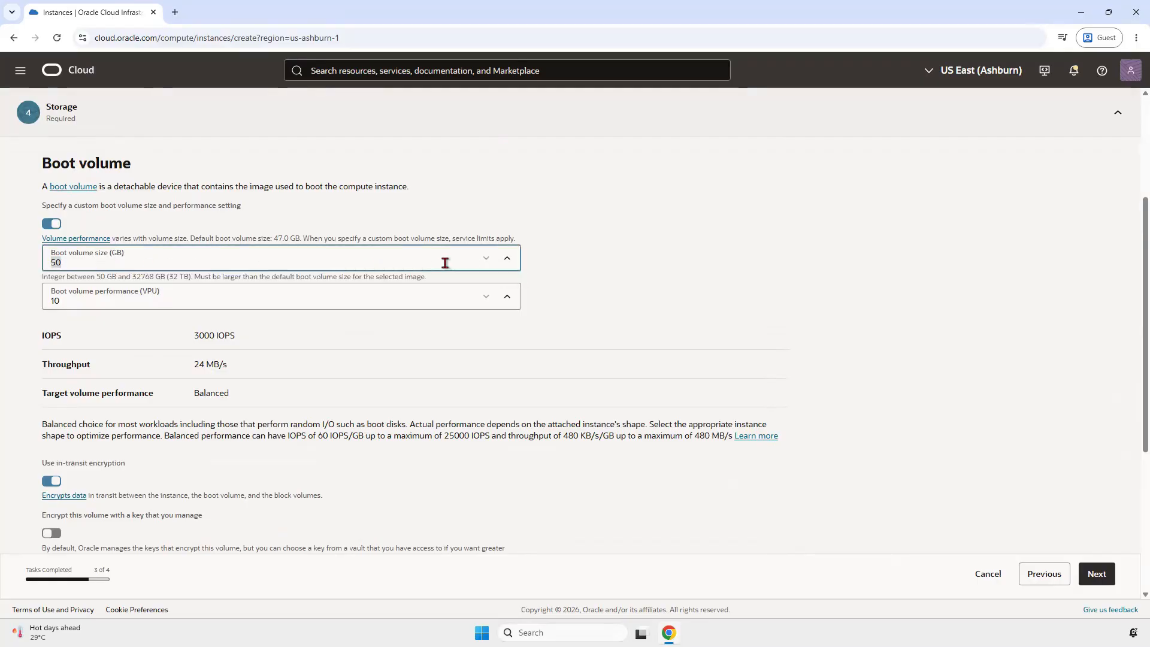
pyautogui.write('100')
pyautogui.click(398, 339)
# Step: Check the volume encryption and block volume settings, and continue to the Review section
pyautogui.scroll(-5, 400, 339)
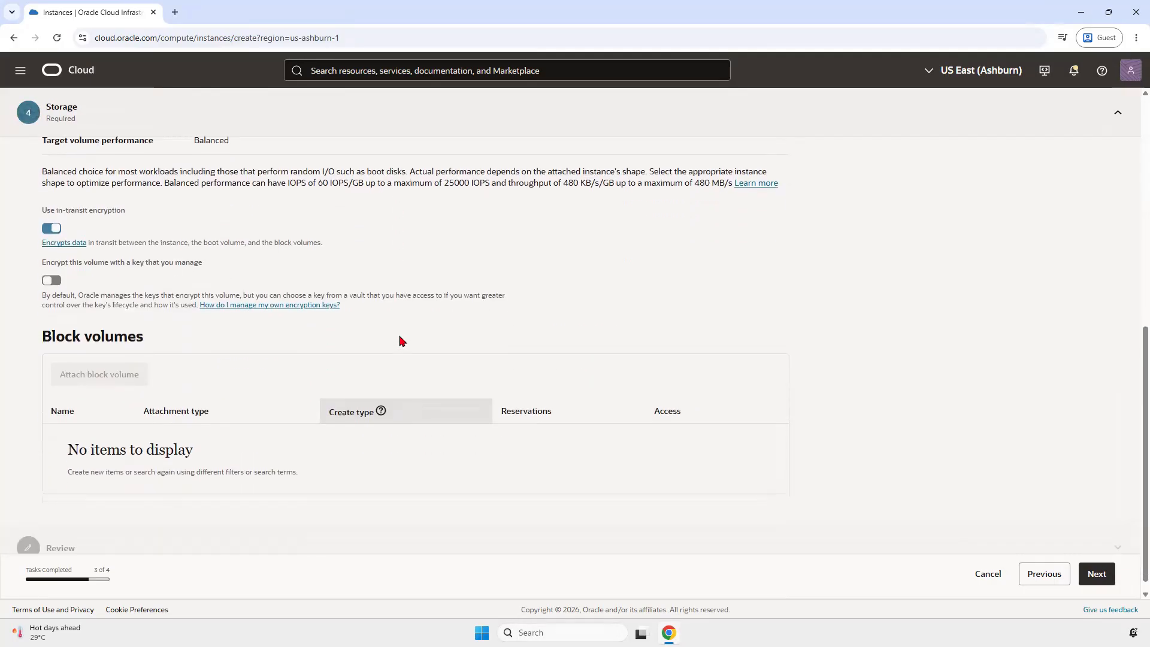
pyautogui.scroll(5, 399, 339)
pyautogui.scroll(-5, 403, 339)
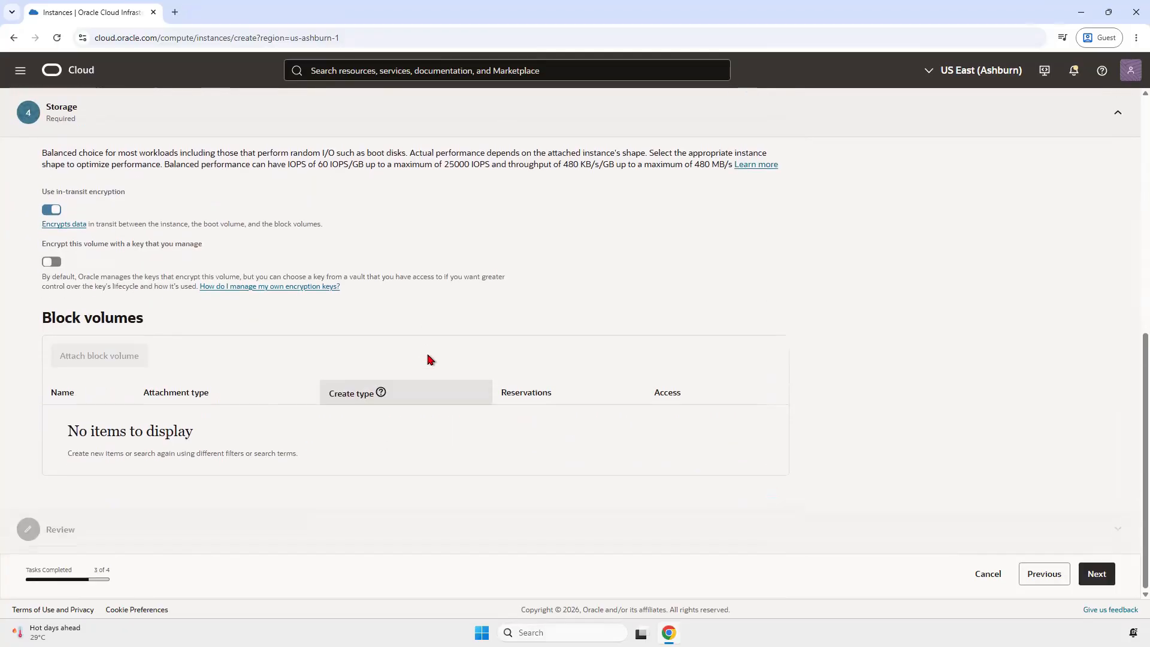
pyautogui.click(1096, 574)
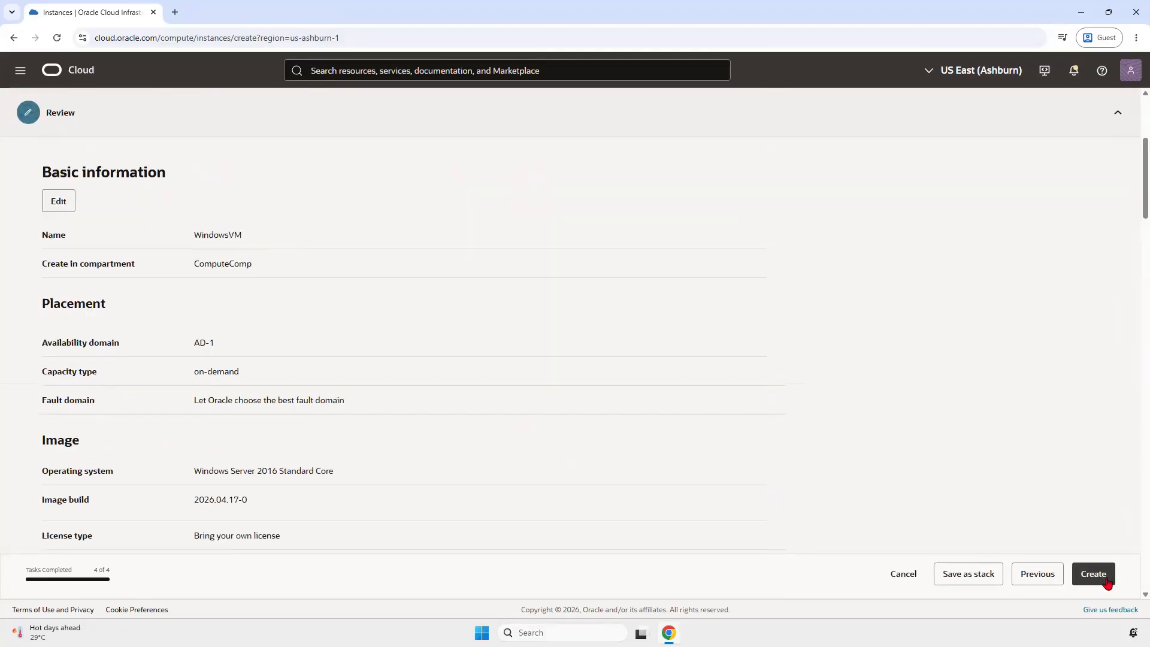
# Step: Review the instance summary, including login credentials, basic information, placement, image, shape, networking and storage
pyautogui.scroll(3, 259, 257)
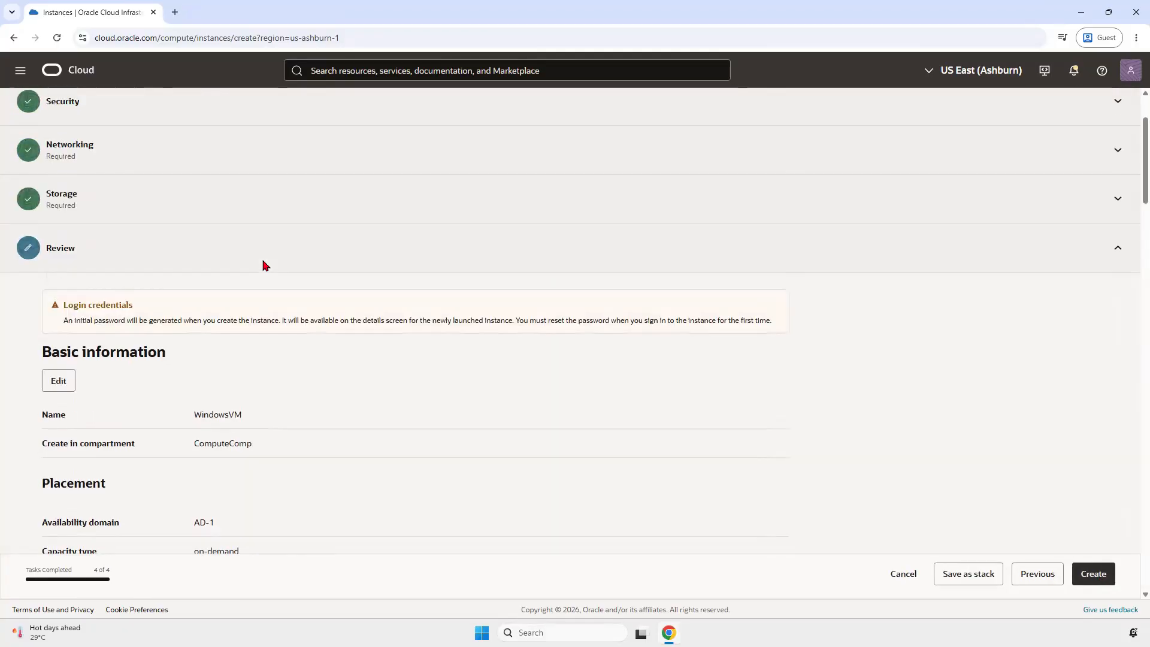
pyautogui.scroll(2, 263, 265)
pyautogui.scroll(-3, 260, 264)
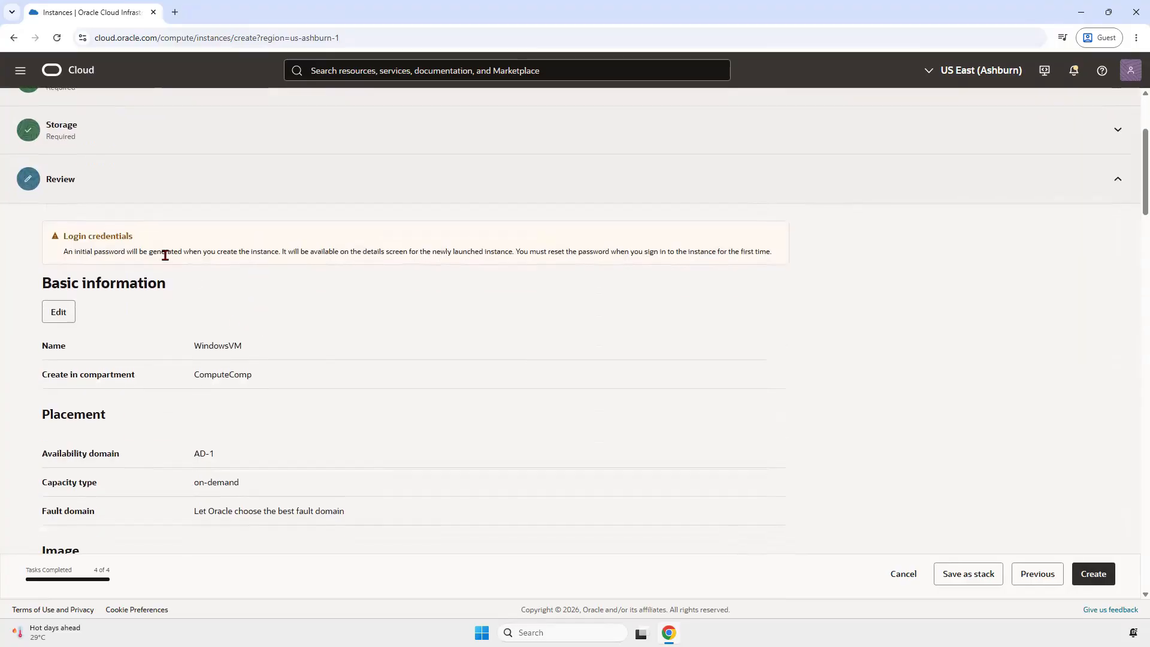
pyautogui.moveTo(59, 258); pyautogui.dragTo(281, 252)
pyautogui.scroll(-2, 278, 281)
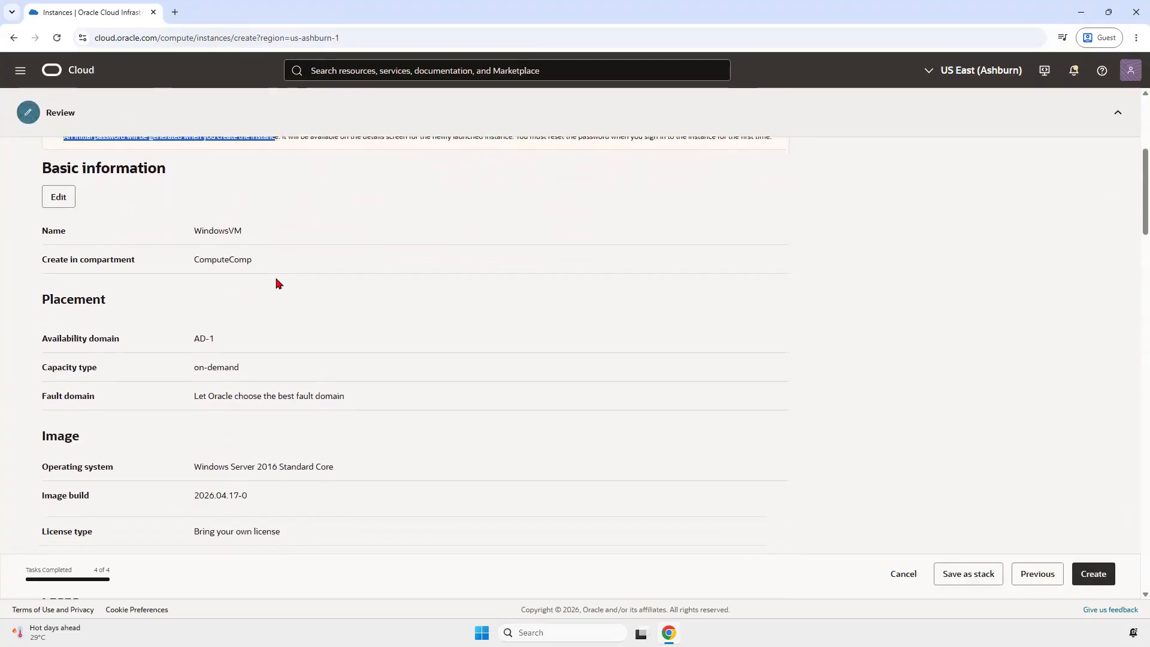
pyautogui.doubleClick(233, 226)
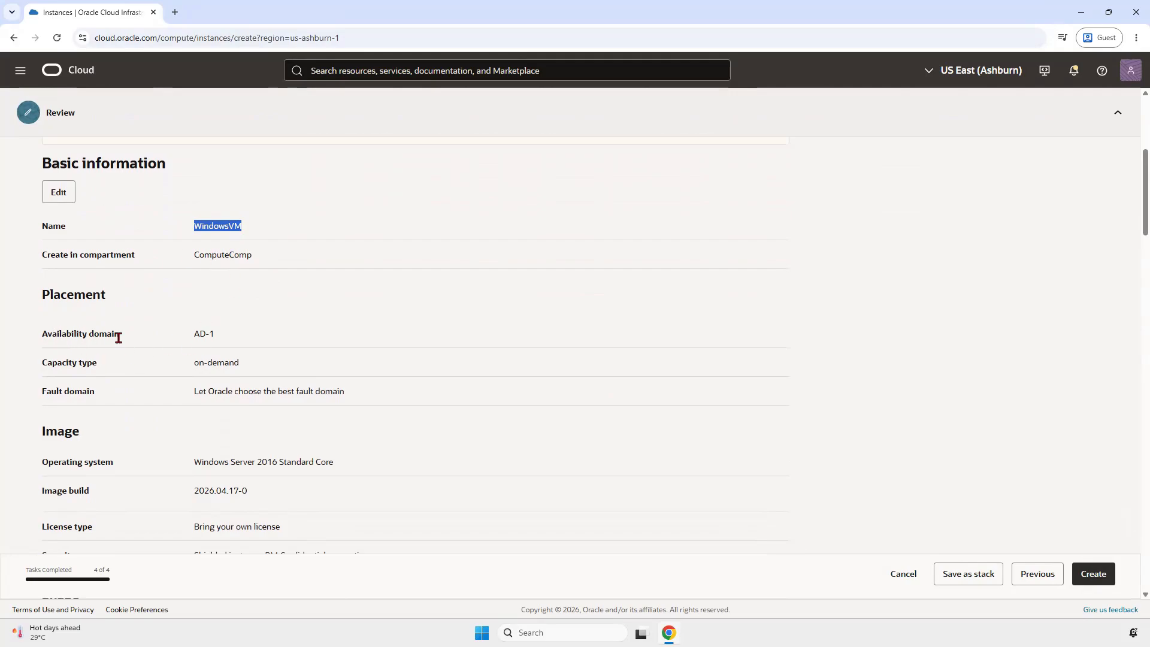
pyautogui.scroll(-3, 232, 385)
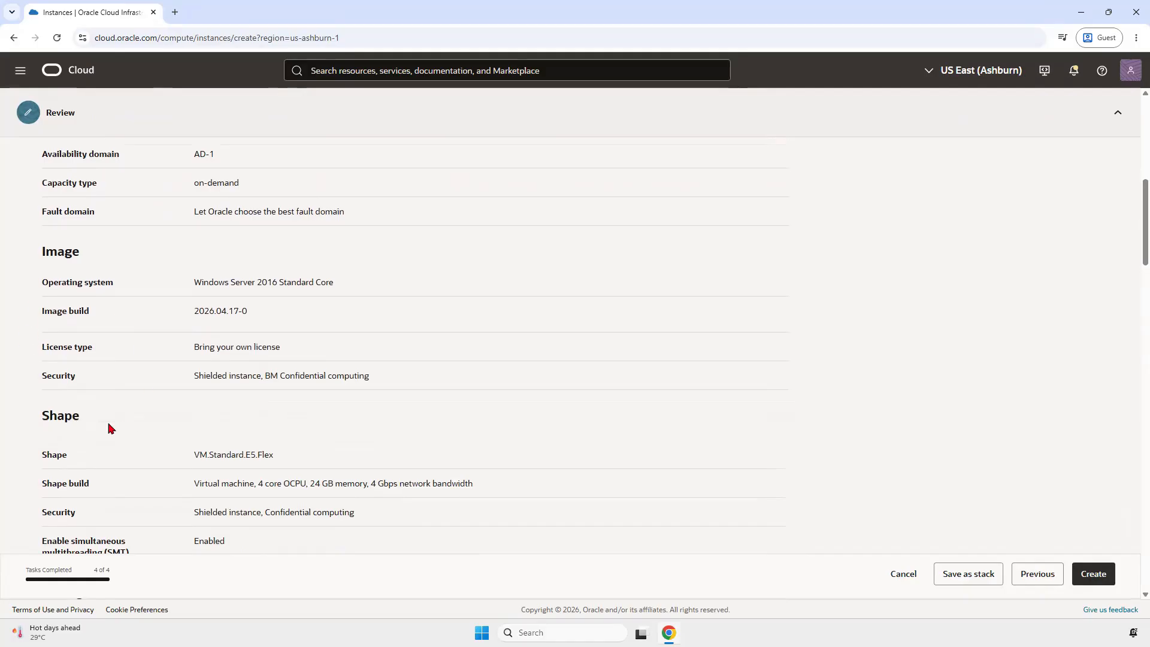
pyautogui.scroll(-10, 109, 427)
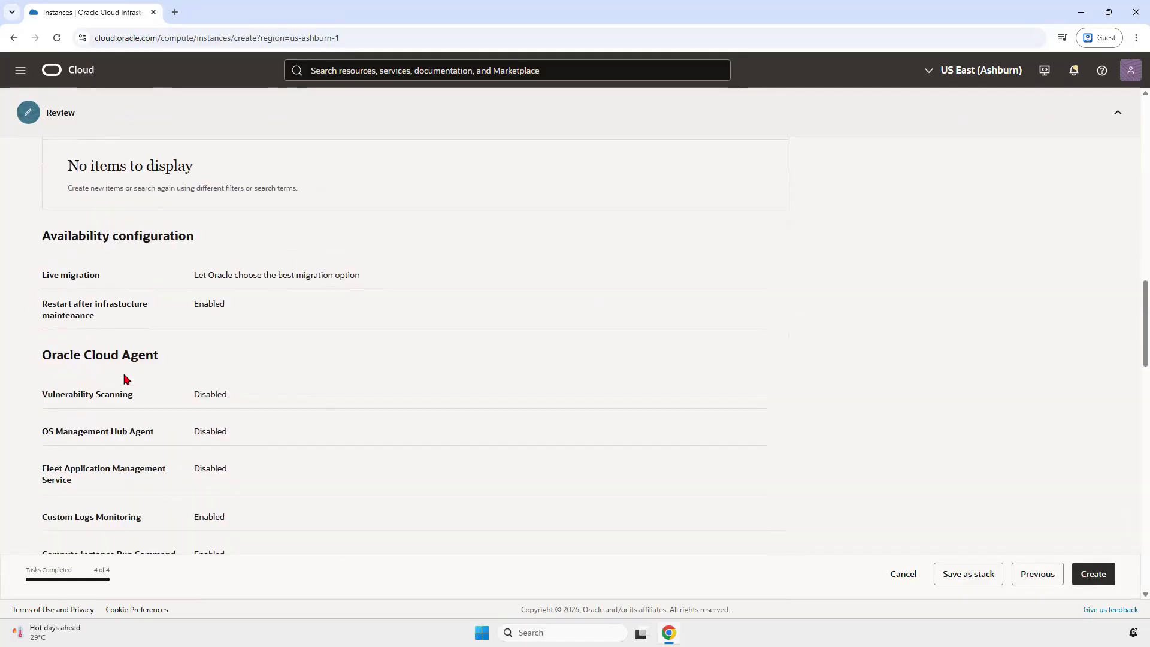
pyautogui.scroll(-20, 125, 378)
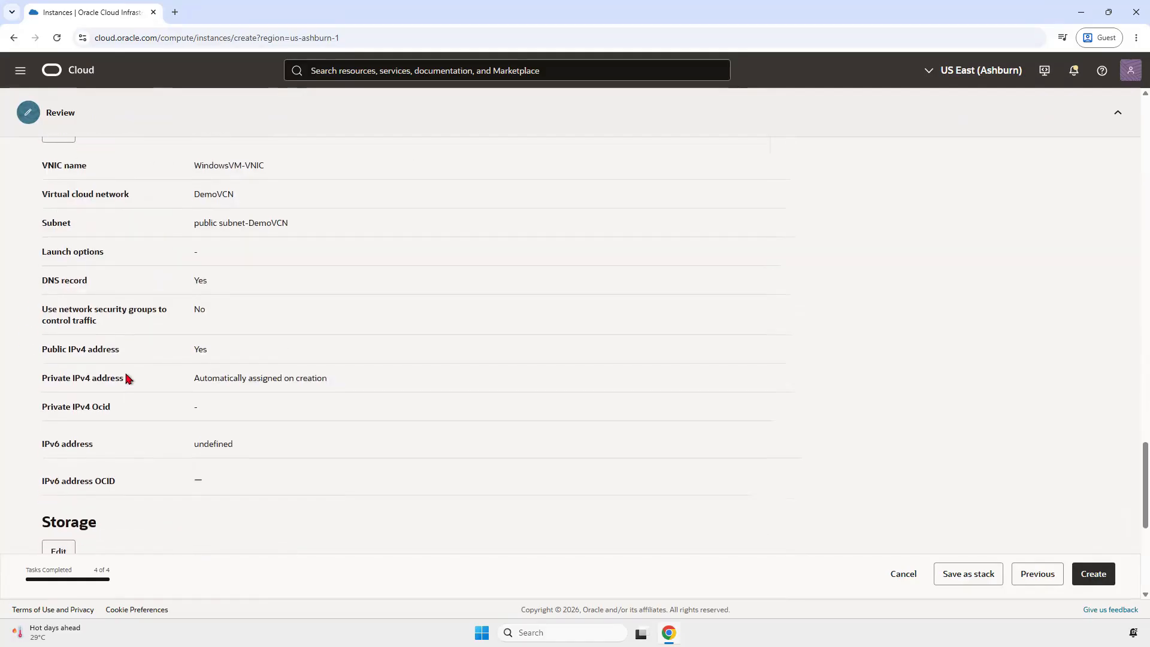
pyautogui.scroll(-5, 182, 328)
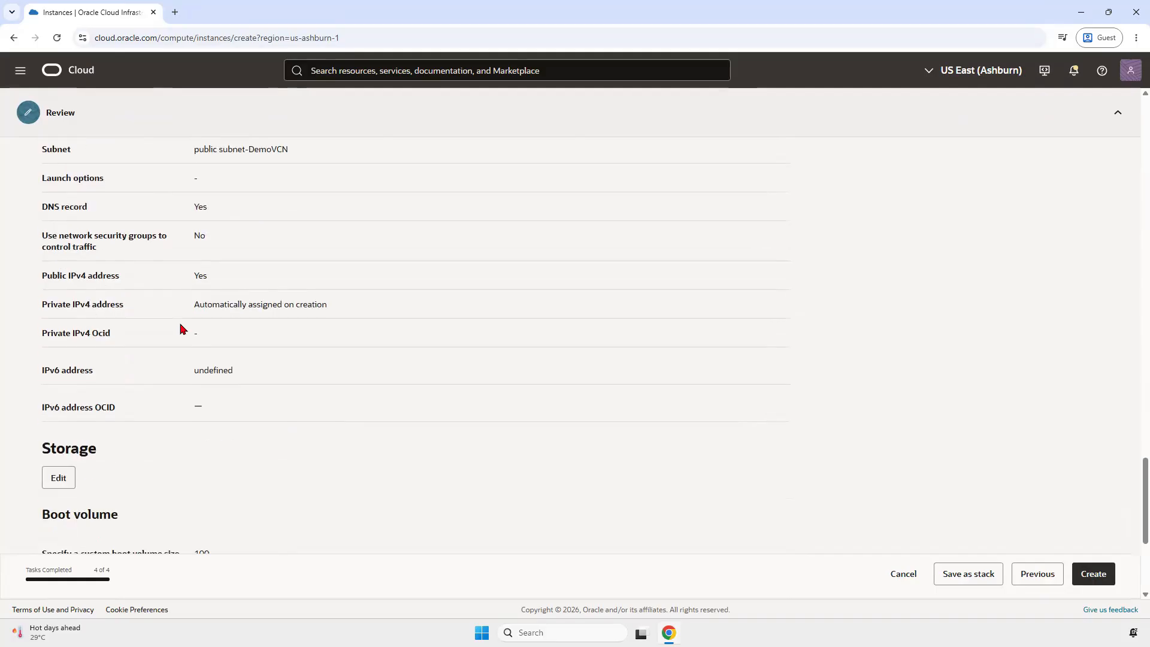
pyautogui.scroll(-1, 182, 384)
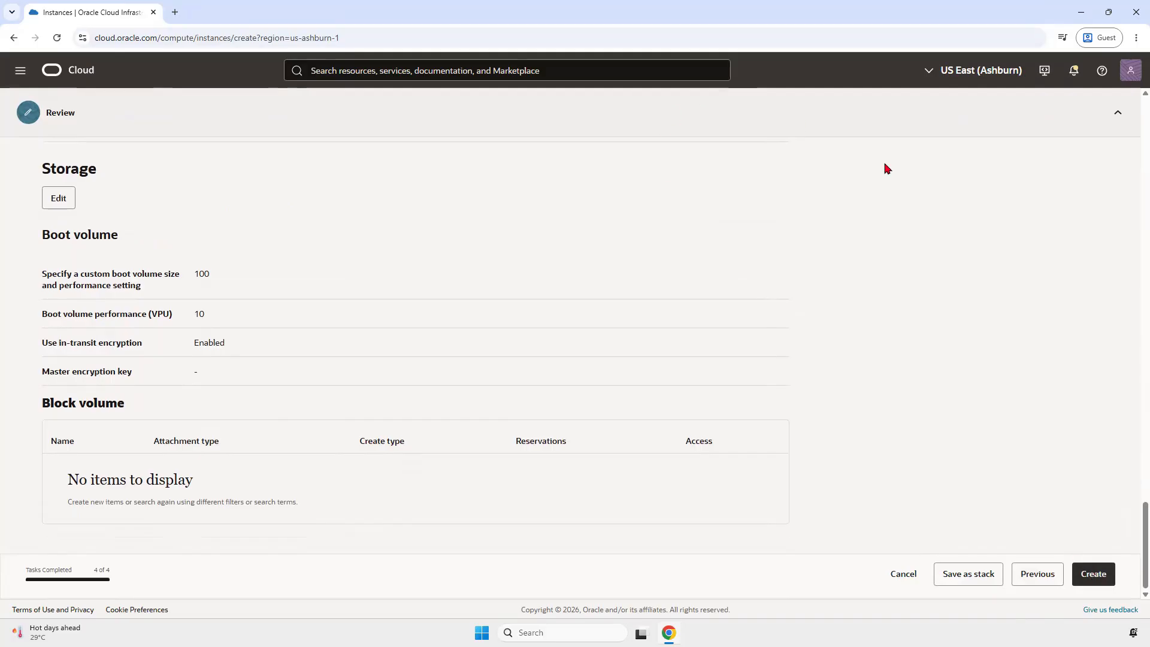
# Step: Create the WindowsVM compute instance with the reviewed configuration
pyautogui.click(1093, 575)
pyautogui.click(1102, 576)
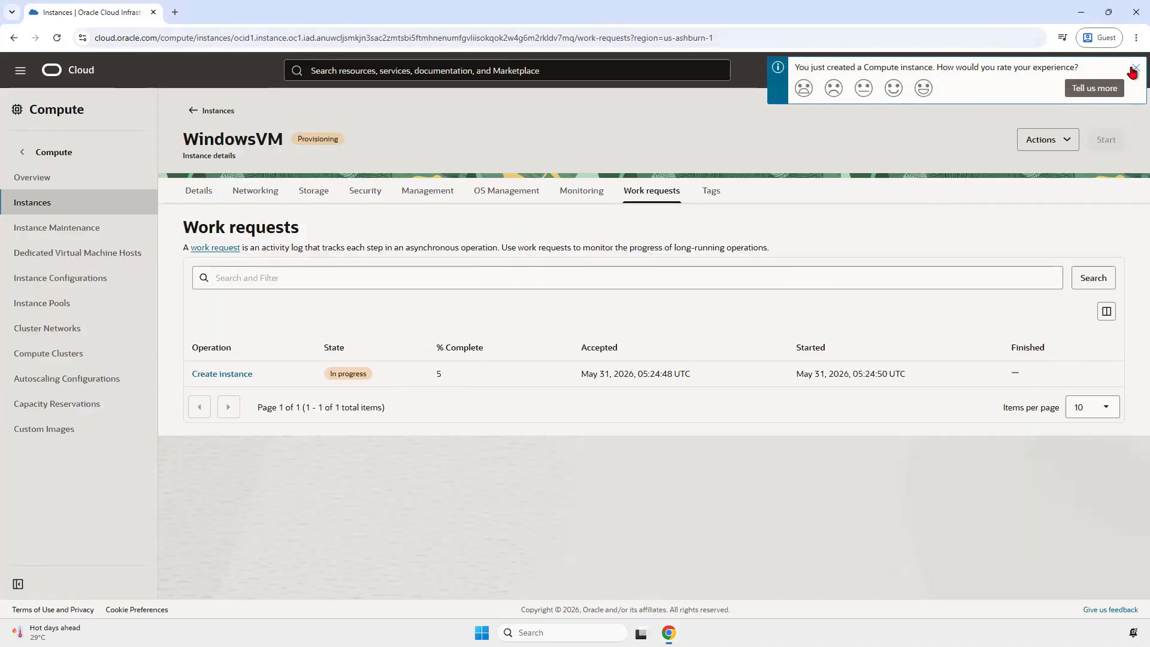
# Step: Dismiss the feedback prompt and check the progress of WindowsVM's creation in the instance list and its work requests
pyautogui.click(1135, 70)
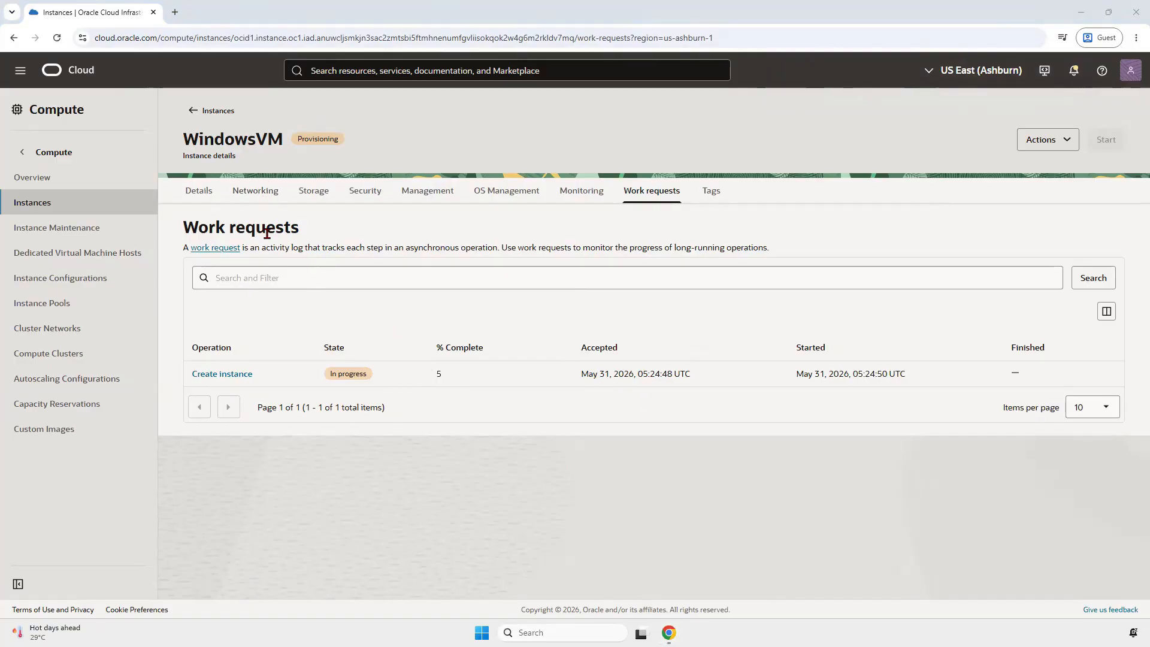
pyautogui.doubleClick(439, 373)
pyautogui.click(190, 114)
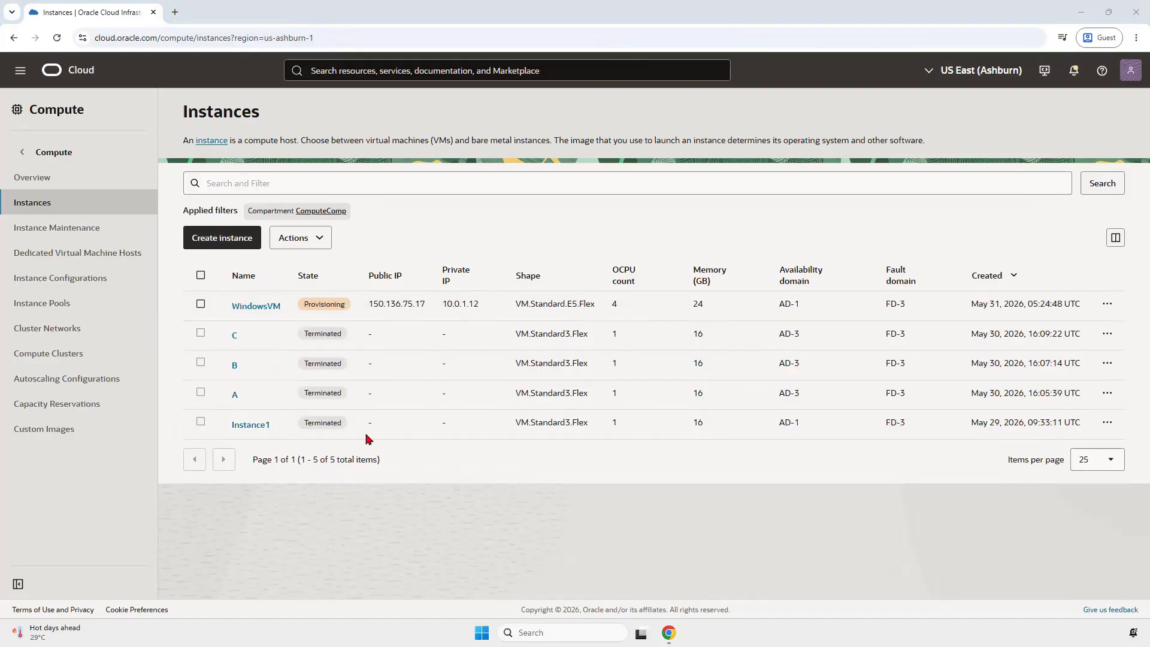
pyautogui.click(257, 305)
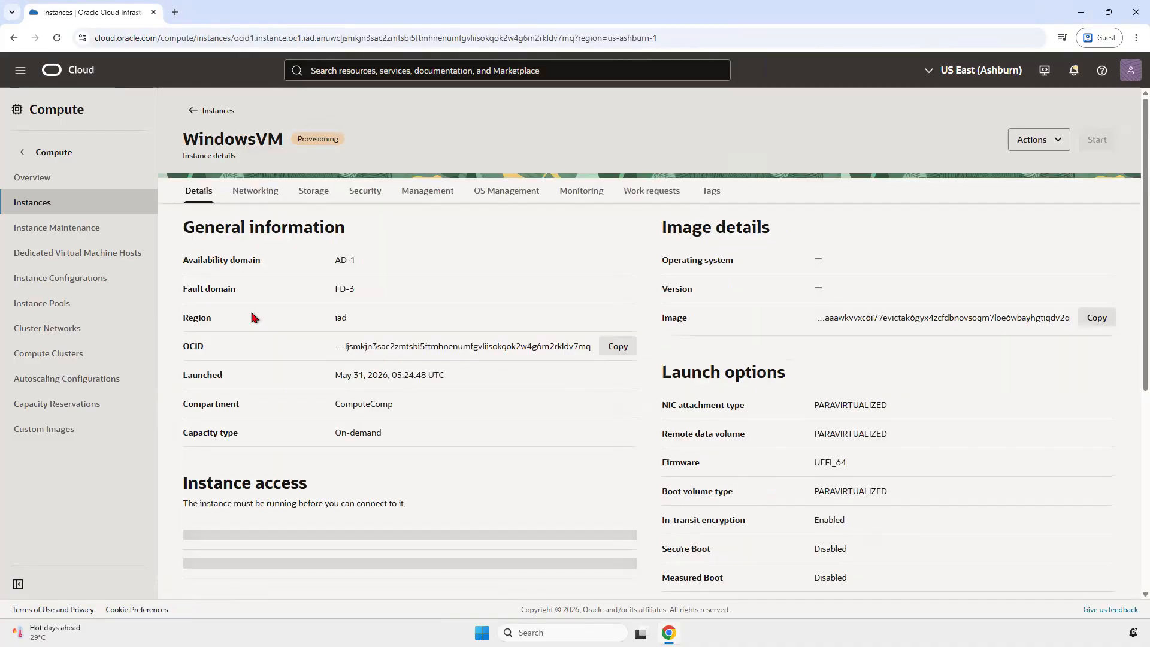
pyautogui.click(666, 195)
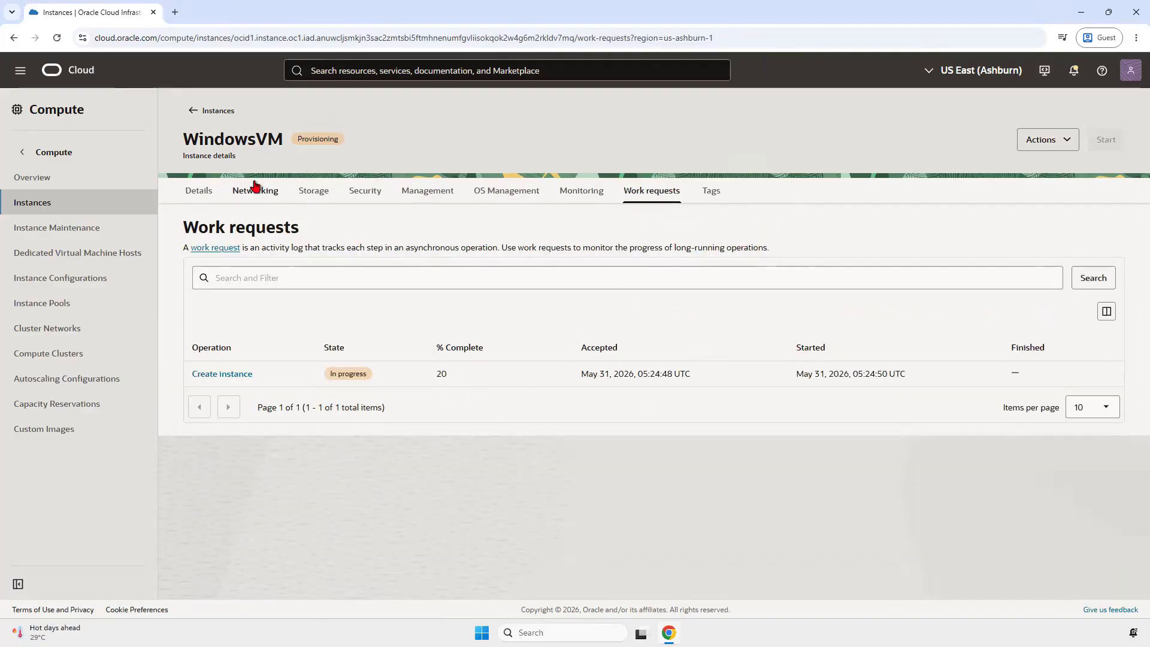
# Step: Examine WindowsVM's details, including general information, instance access, virtual cloud network, launch options and shape configuration
pyautogui.click(204, 191)
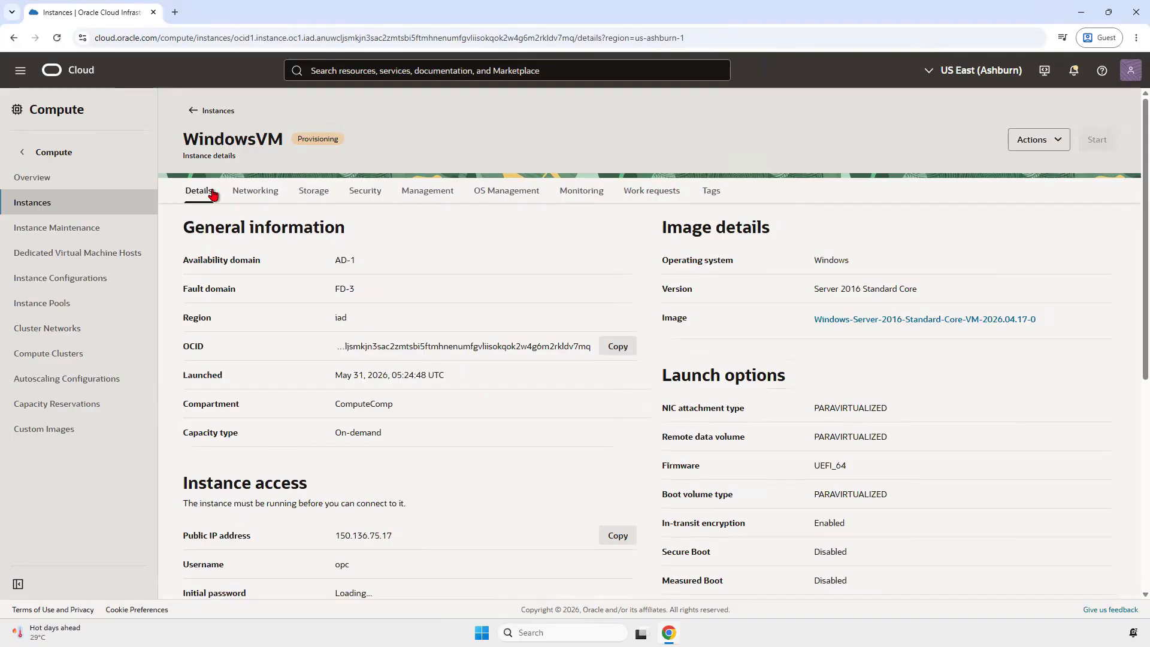
pyautogui.scroll(-1, 469, 298)
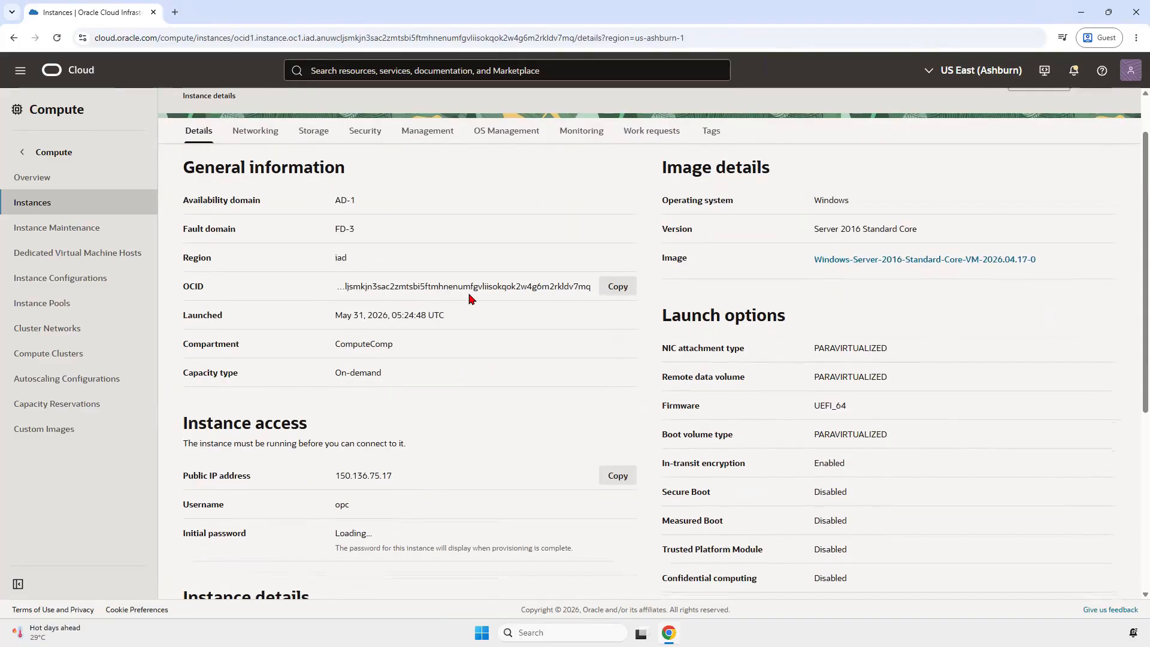
pyautogui.scroll(-4, 470, 298)
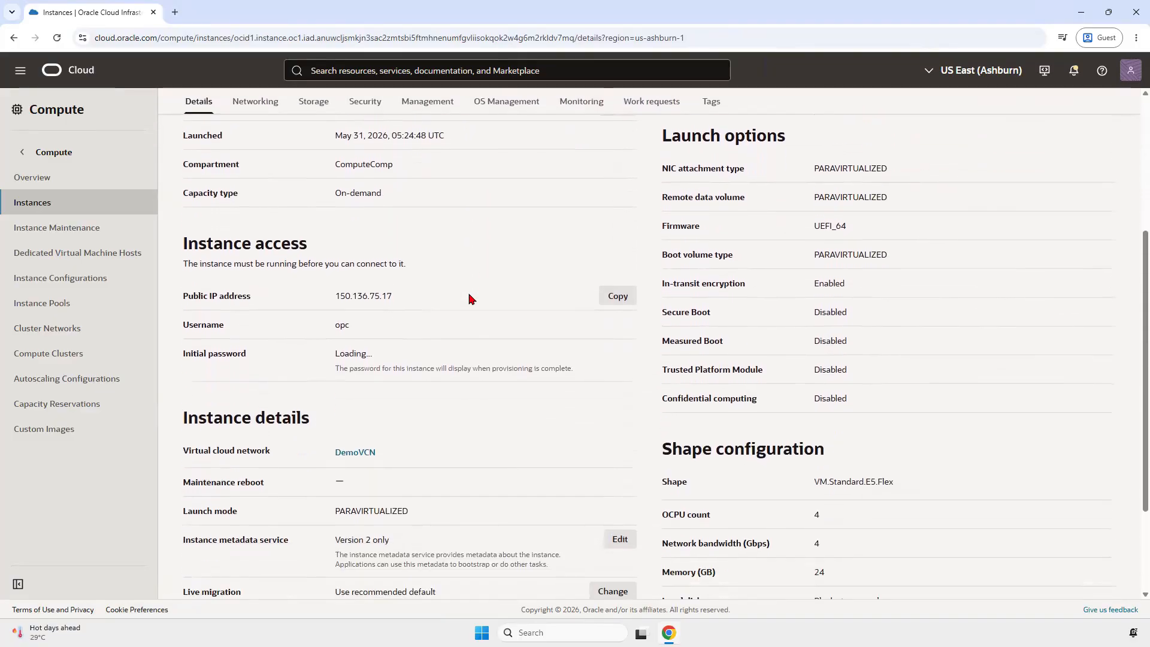
pyautogui.scroll(-1, 469, 297)
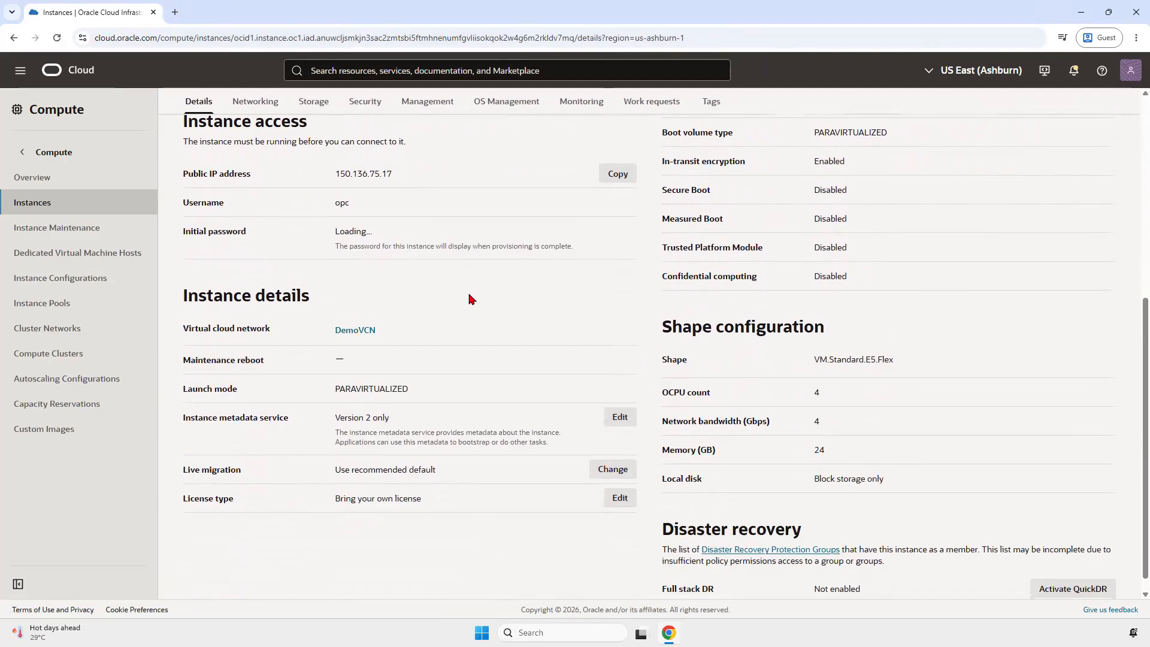
pyautogui.scroll(-1, 469, 297)
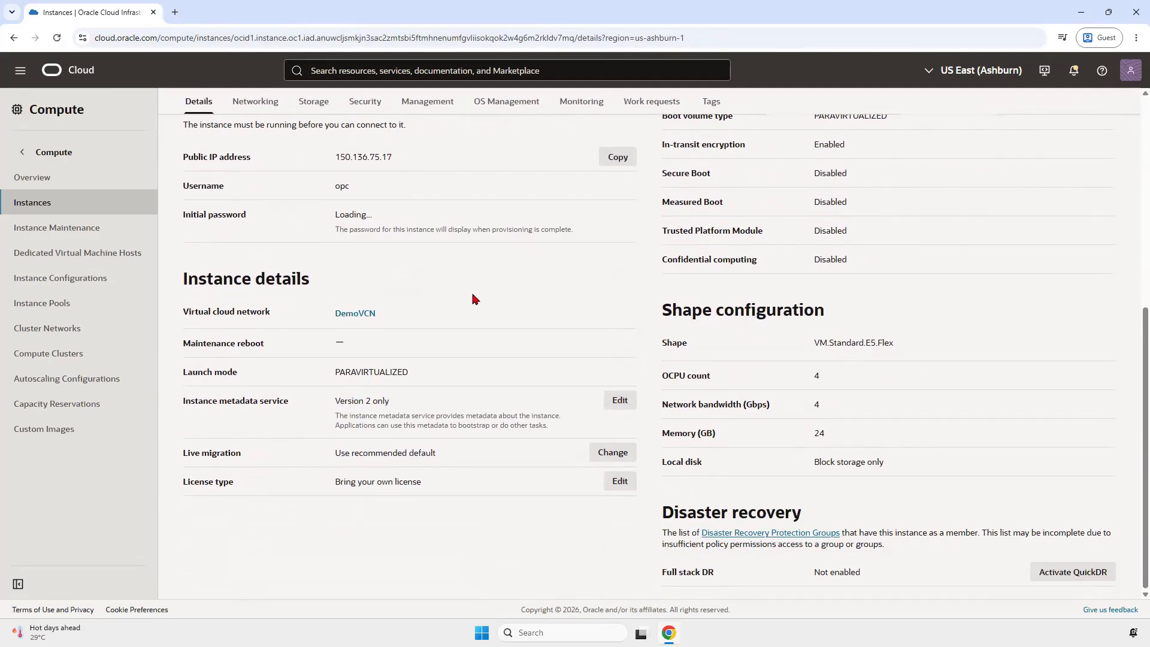
pyautogui.scroll(1, 314, 231)
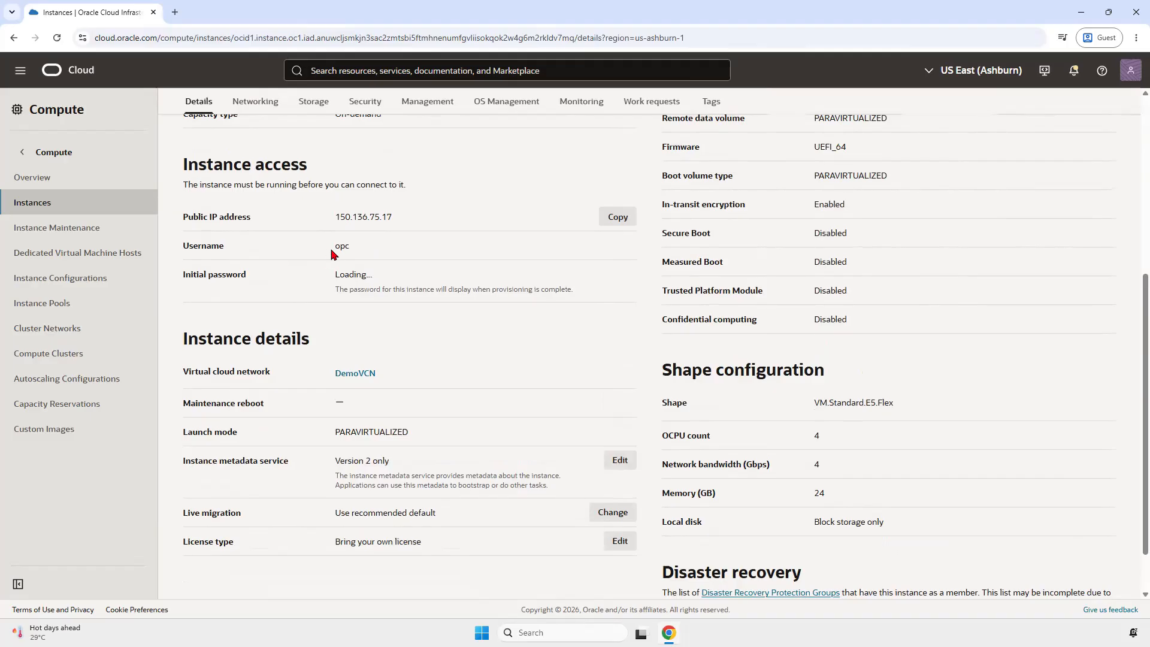
pyautogui.doubleClick(382, 216)
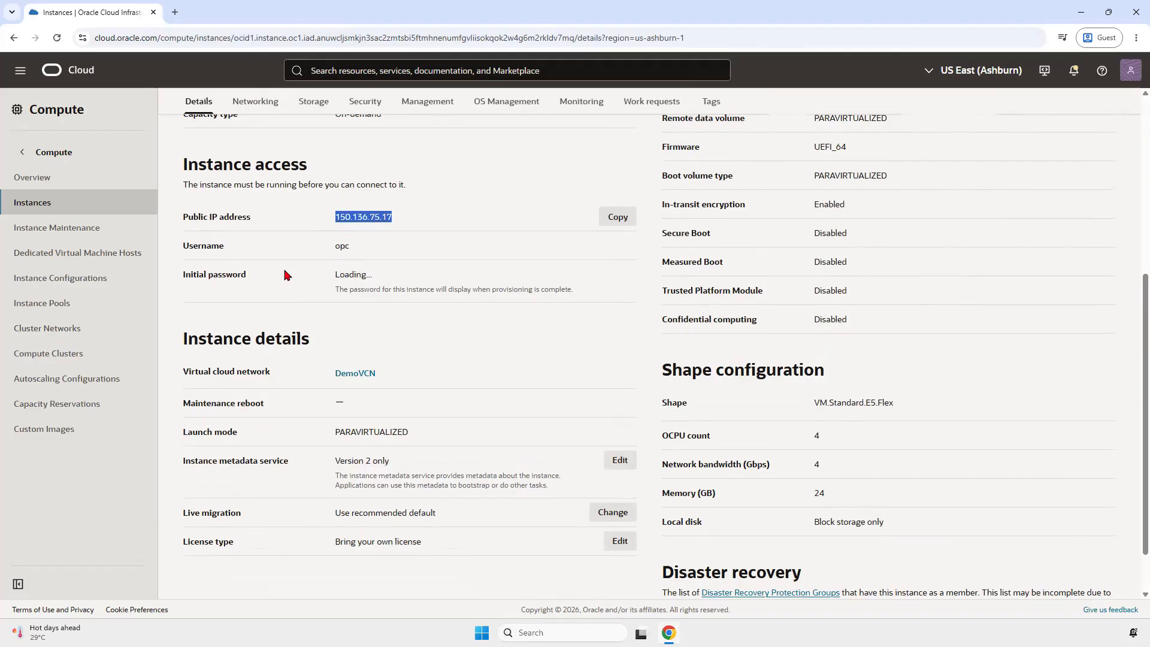
pyautogui.doubleClick(349, 274)
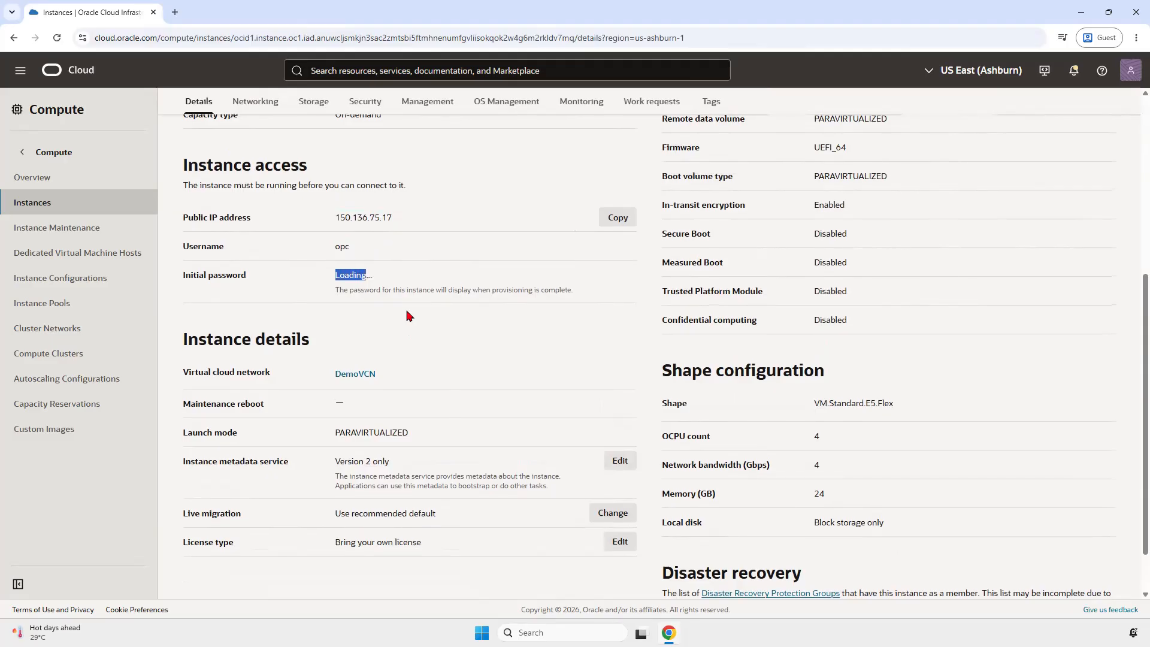
pyautogui.scroll(3, 410, 308)
pyautogui.scroll(1, 455, 420)
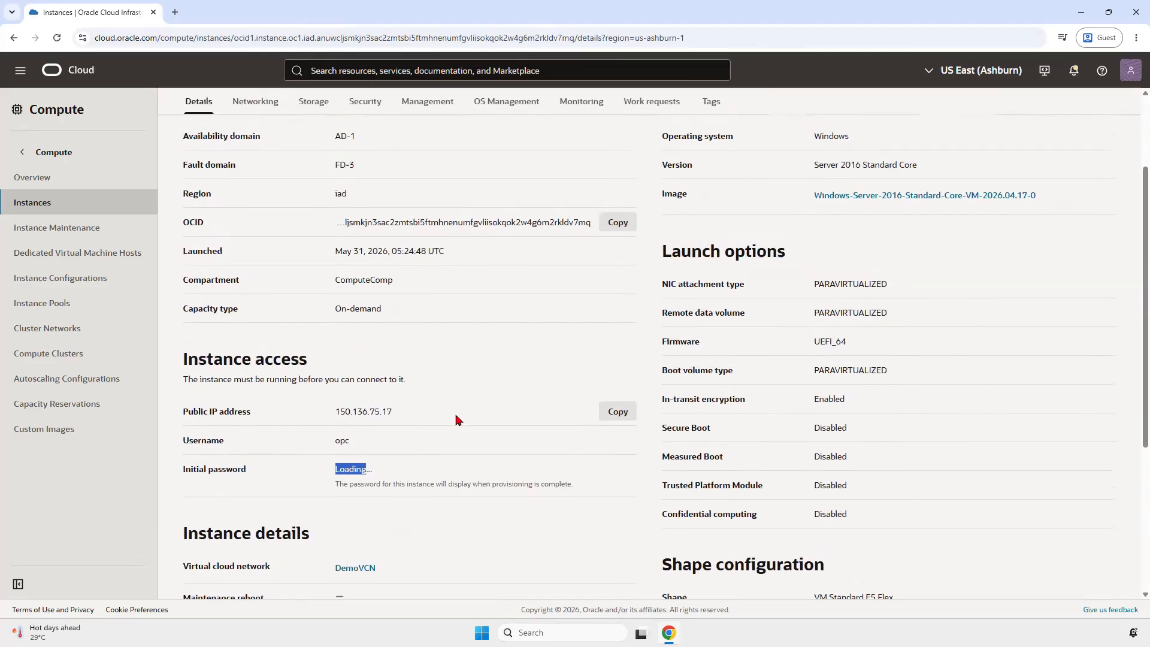
pyautogui.scroll(2, 458, 419)
pyautogui.scroll(-5, 459, 419)
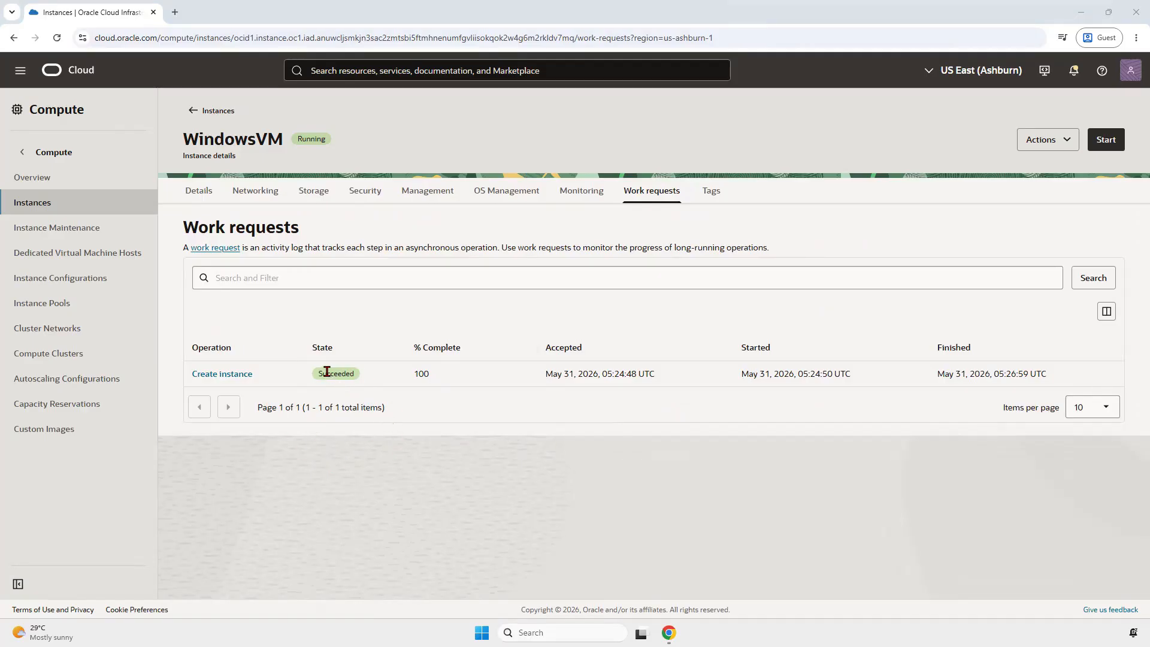
# Step: Check WindowsVM's creation work request, and reveal the initial password in the Instance access details
pyautogui.doubleClick(422, 374)
pyautogui.click(204, 192)
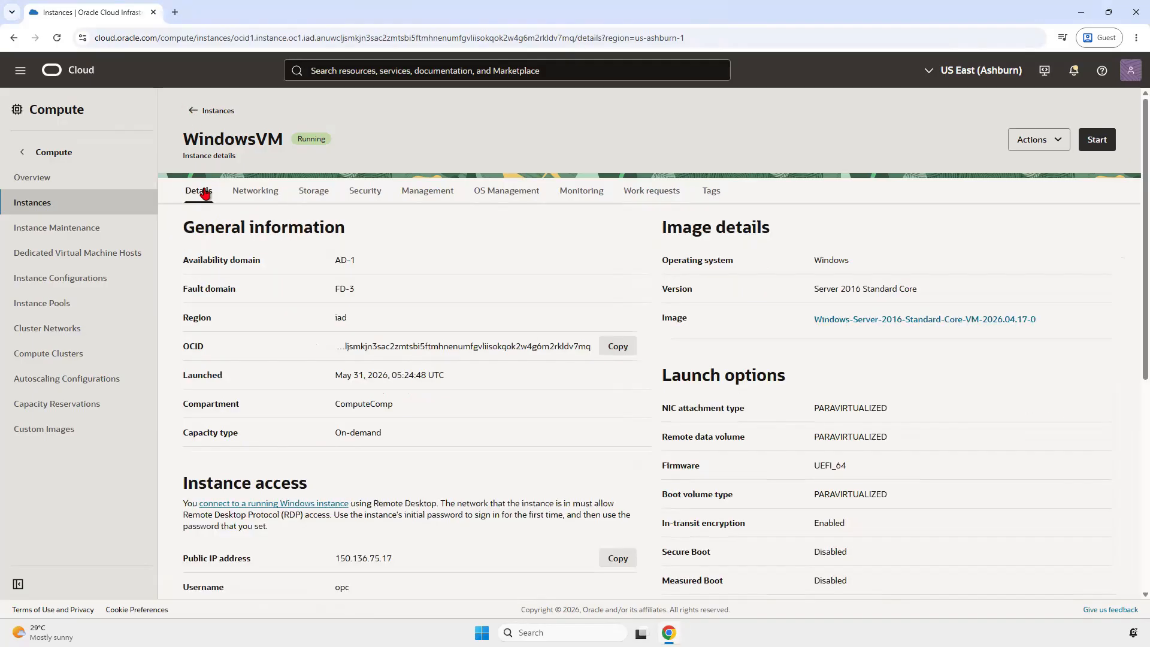
pyautogui.scroll(-3, 415, 364)
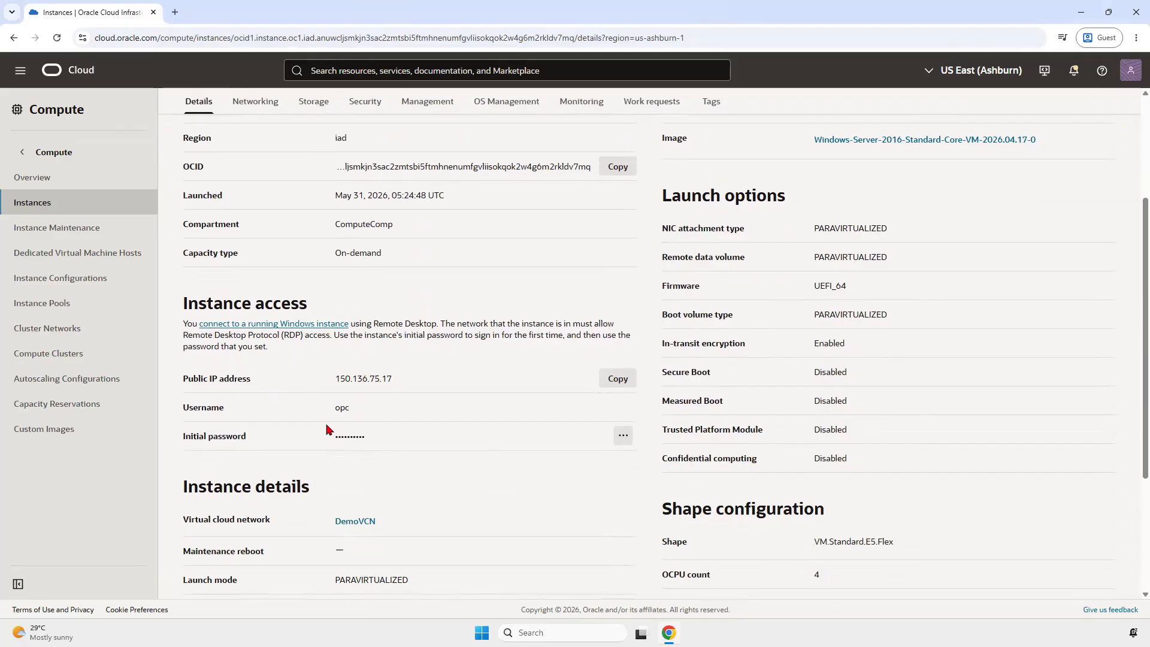
pyautogui.doubleClick(342, 409)
pyautogui.click(623, 439)
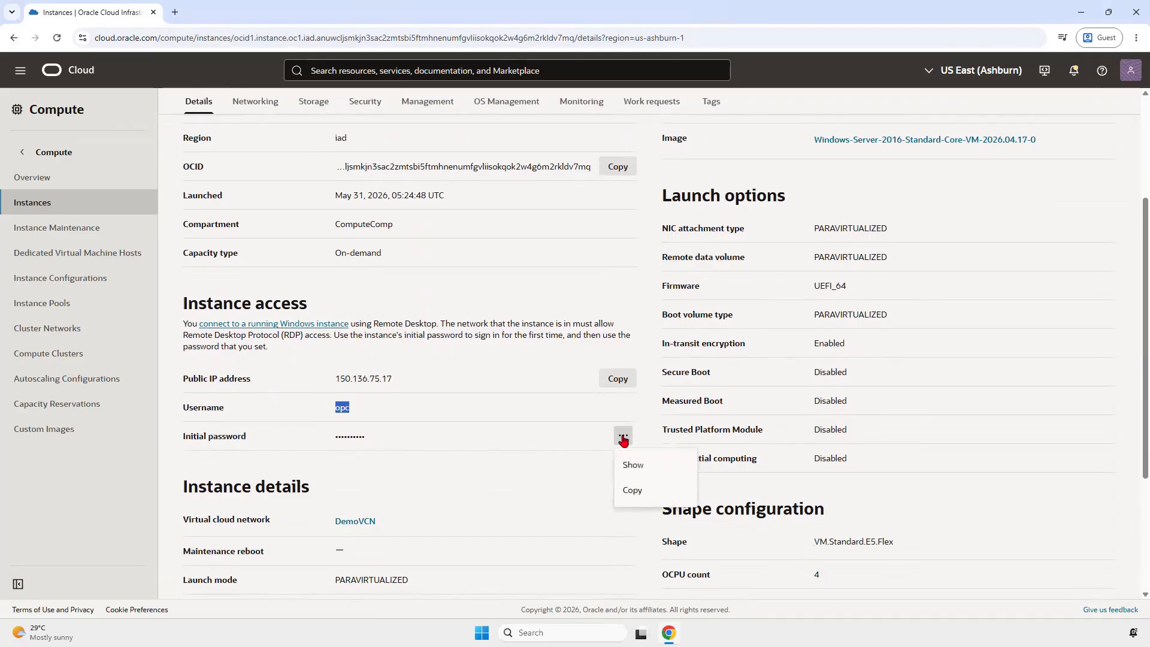
pyautogui.click(634, 467)
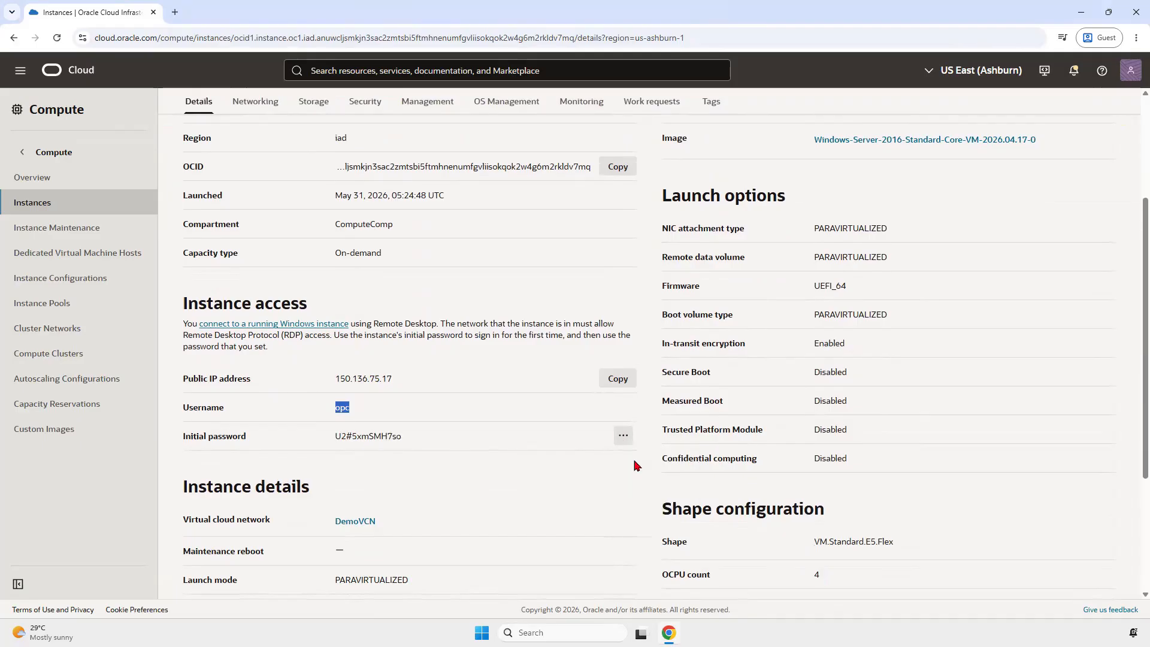
pyautogui.click(402, 436)
pyautogui.moveTo(400, 433); pyautogui.dragTo(335, 435)
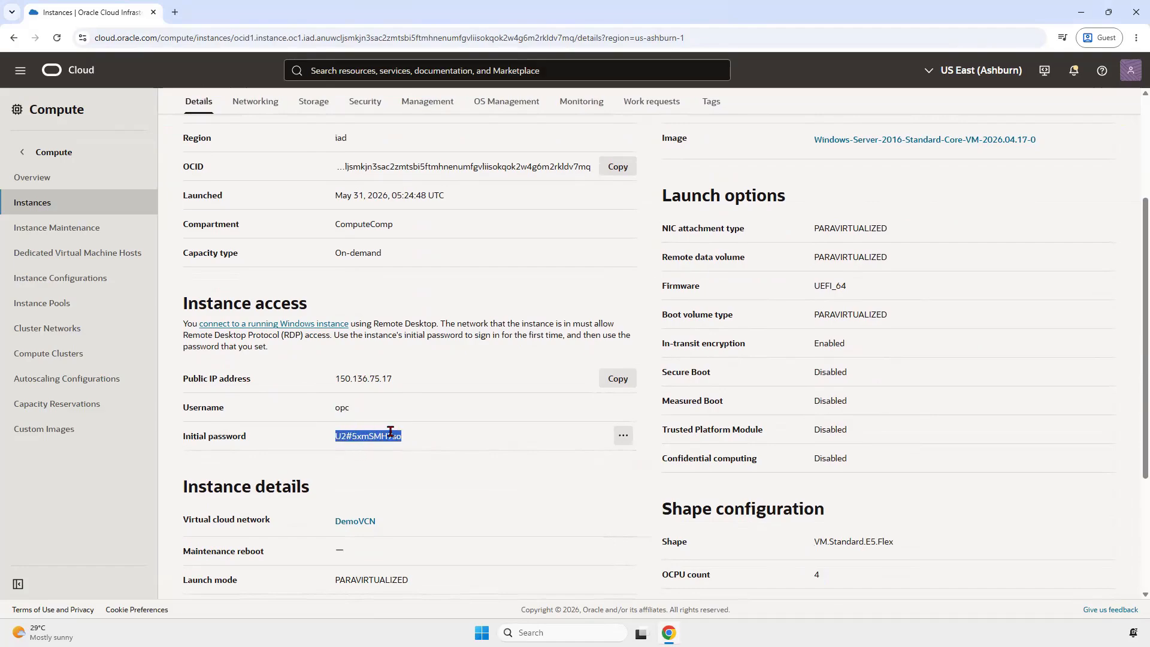
pyautogui.press('super')
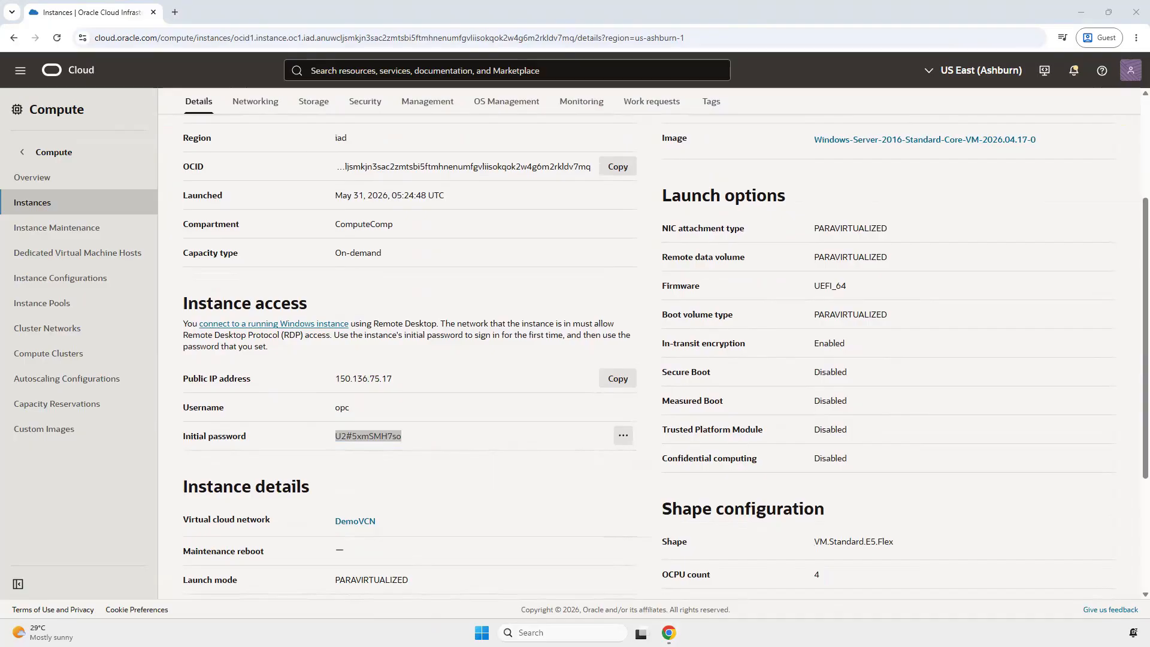
pyautogui.click(409, 392)
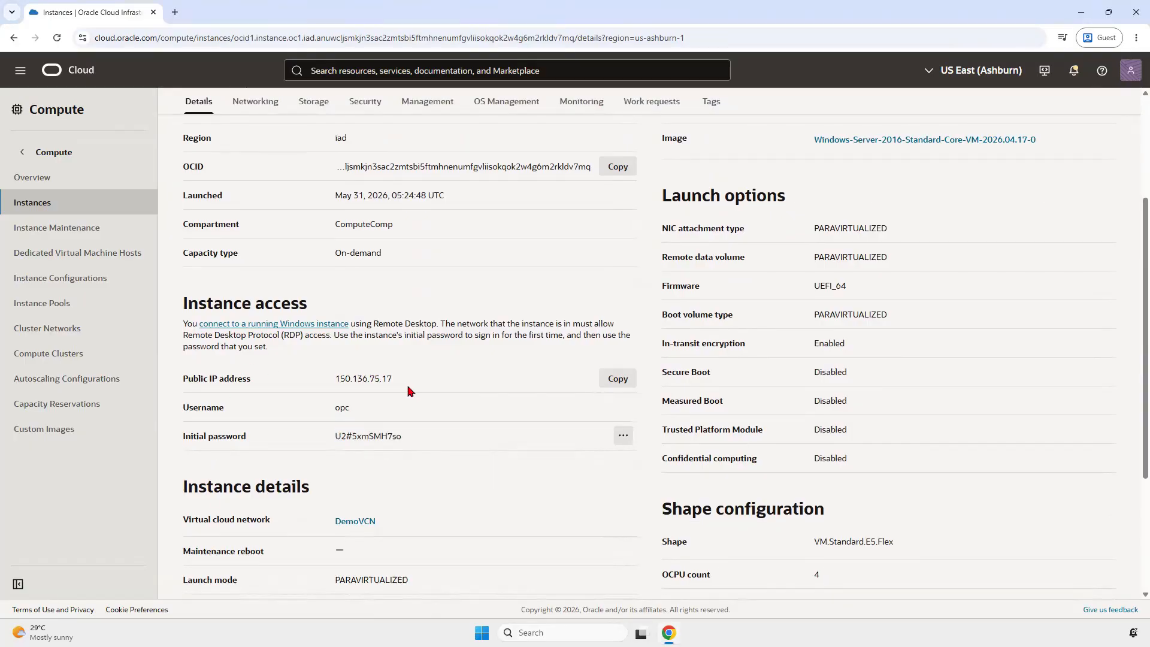
# Step: Copy WindowsVM's public IP address from the Instance access details and dismiss the notification
pyautogui.scroll(3, 521, 253)
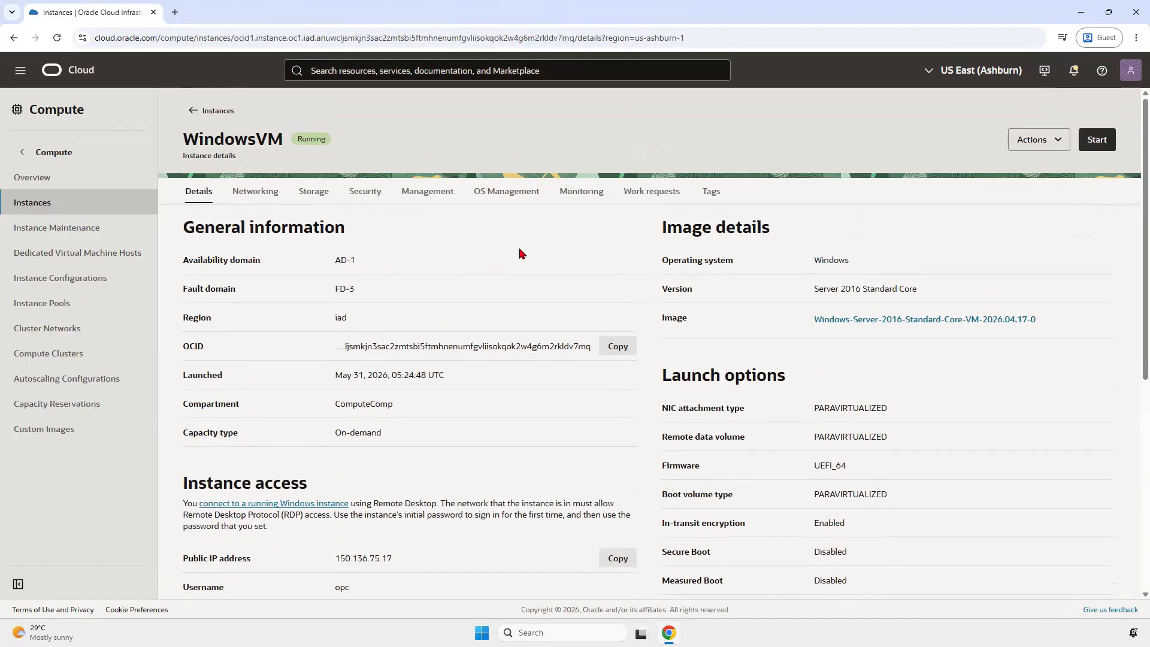
pyautogui.scroll(-2, 521, 253)
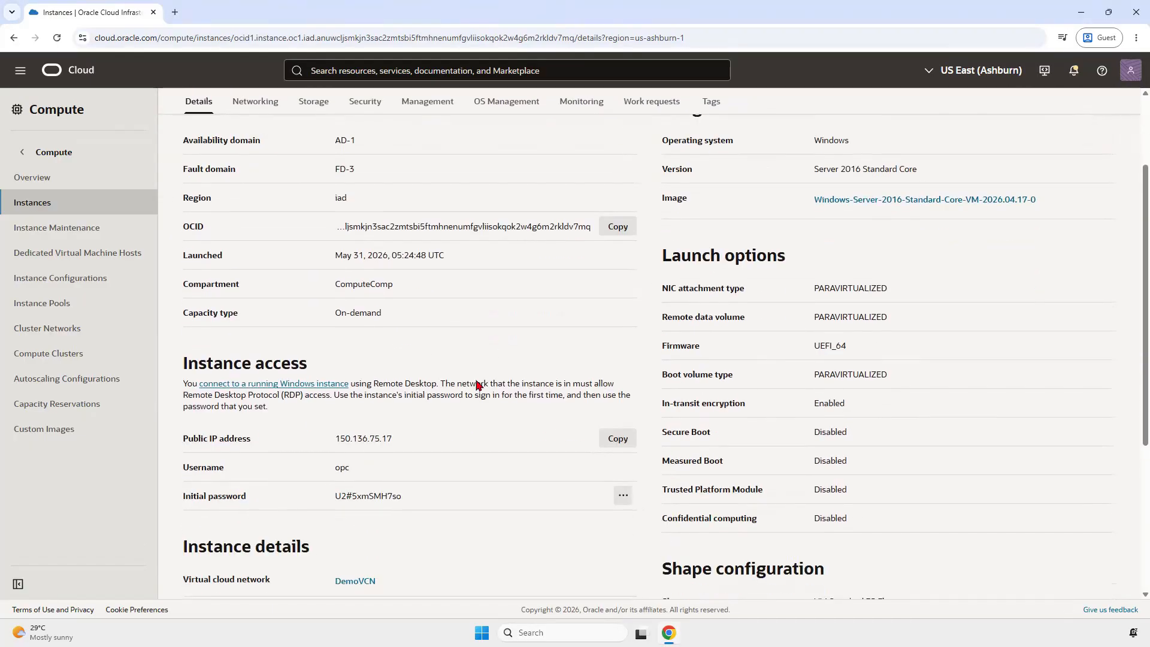
pyautogui.click(609, 446)
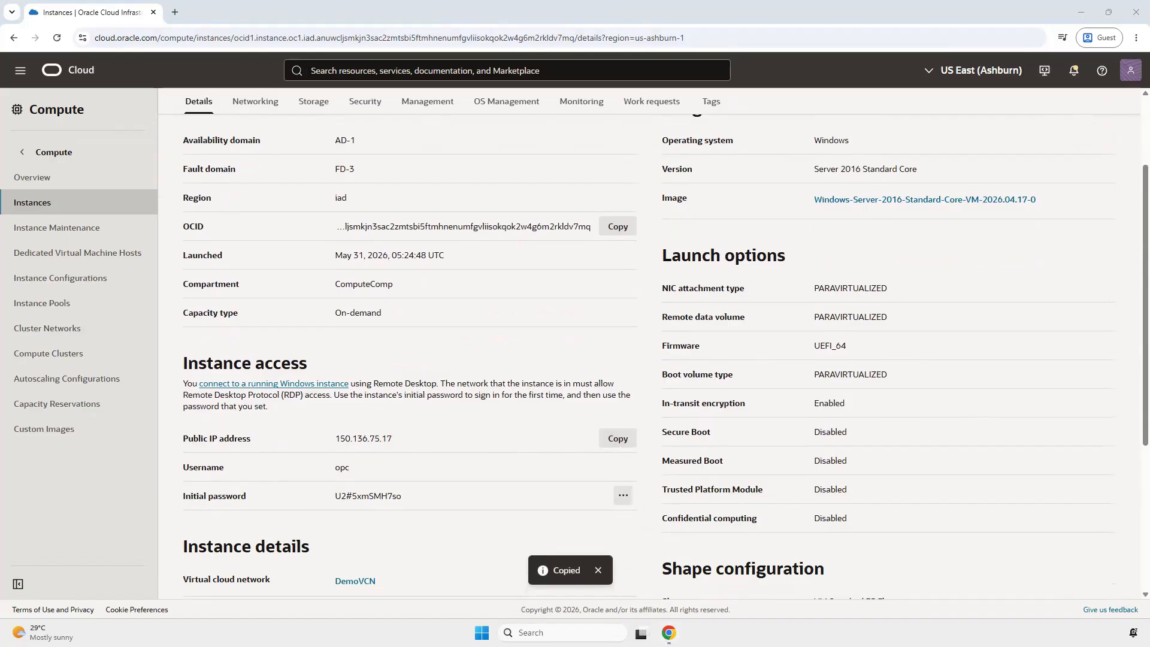
pyautogui.click(600, 571)
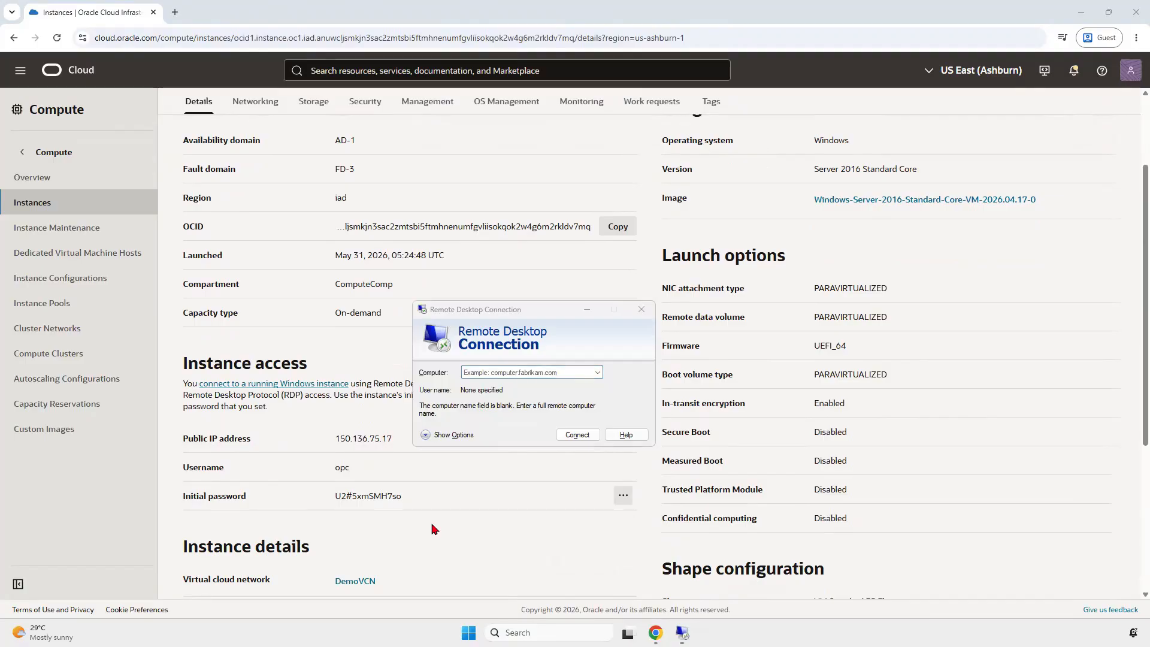
# Step: Switch to Remote Desktop Connection and try to connect to WindowsVM at 150.136.75.17
pyautogui.click(513, 373)
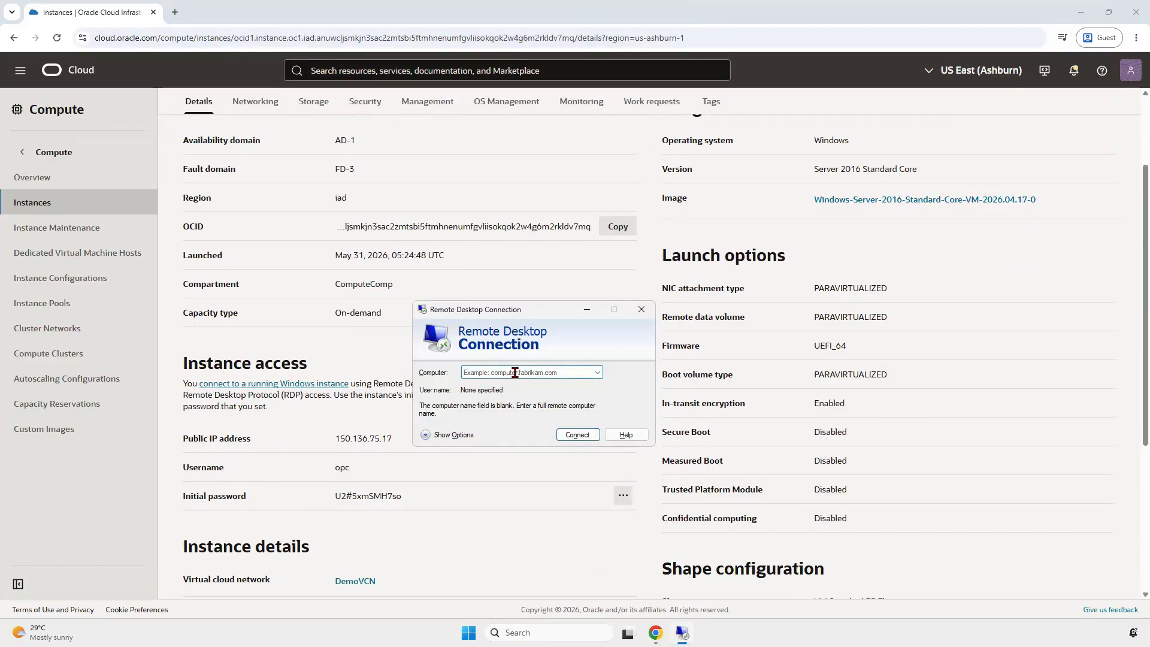
pyautogui.write('150')
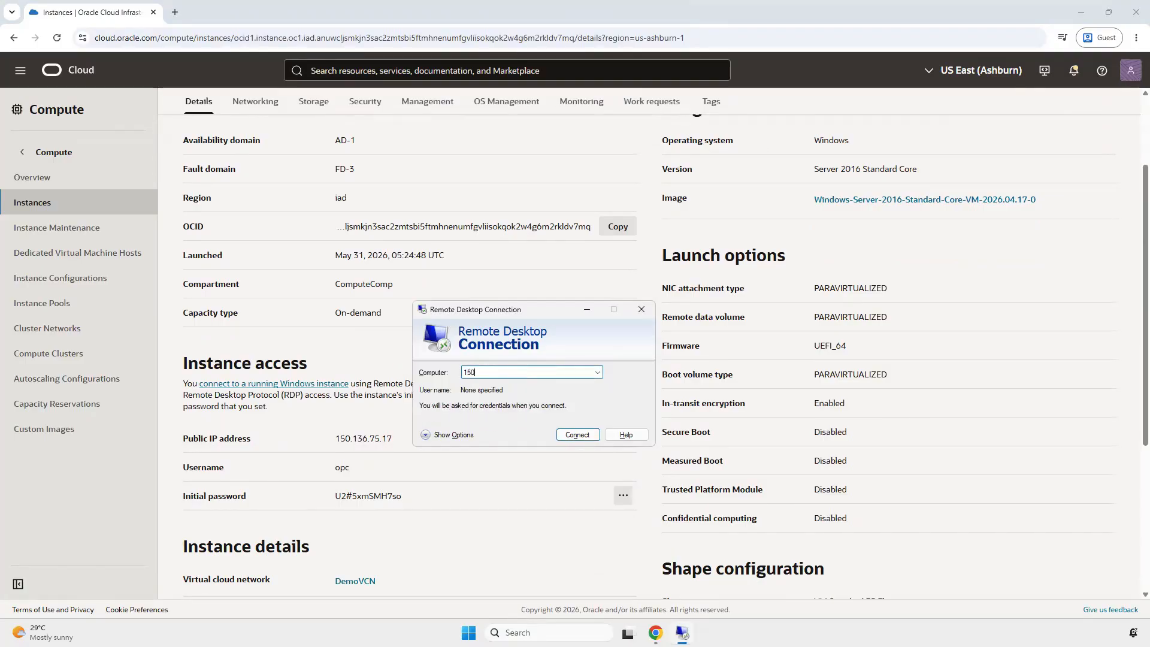
pyautogui.write('.136.75.17')
pyautogui.click(584, 436)
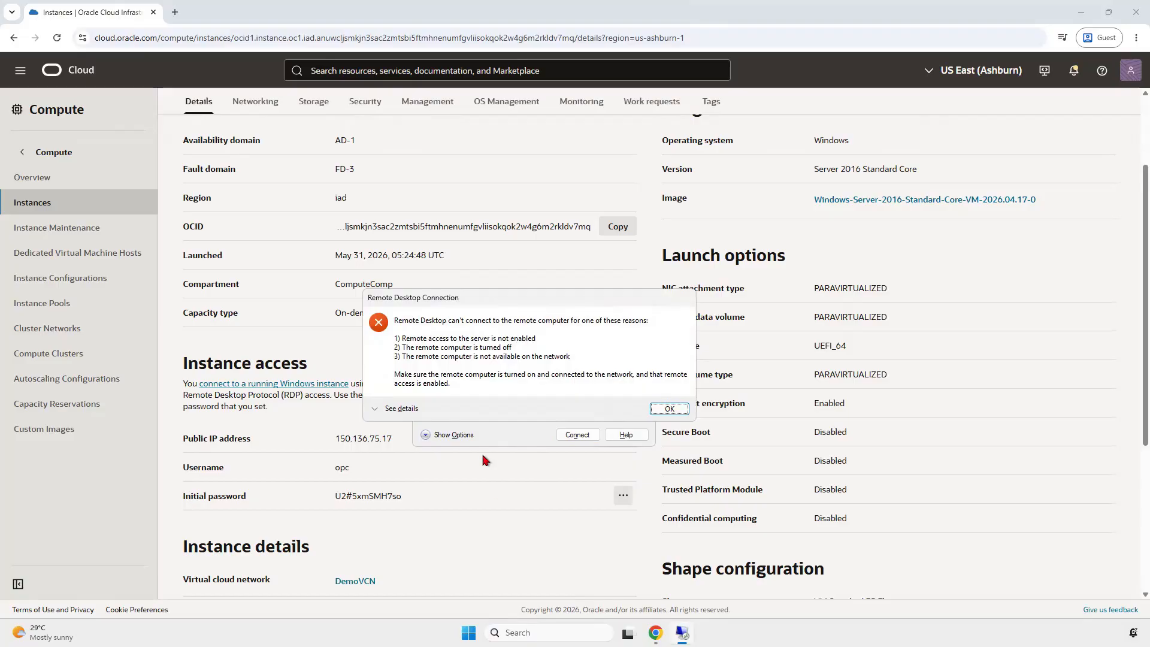
pyautogui.moveTo(533, 305); pyautogui.dragTo(824, 341)
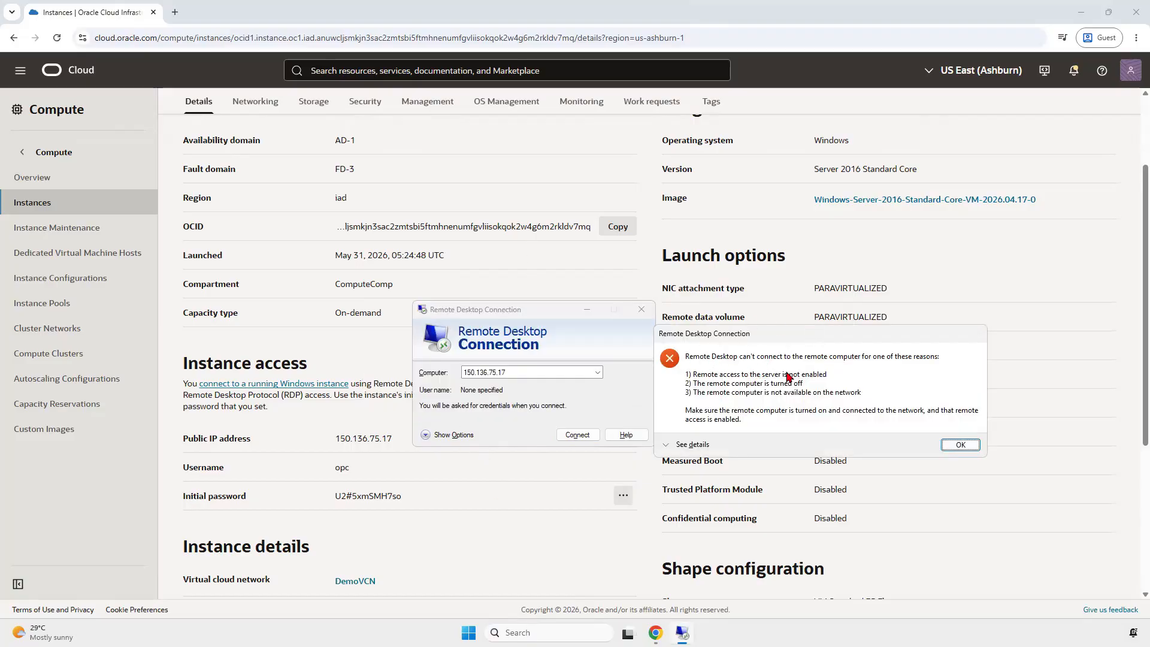
pyautogui.click(956, 443)
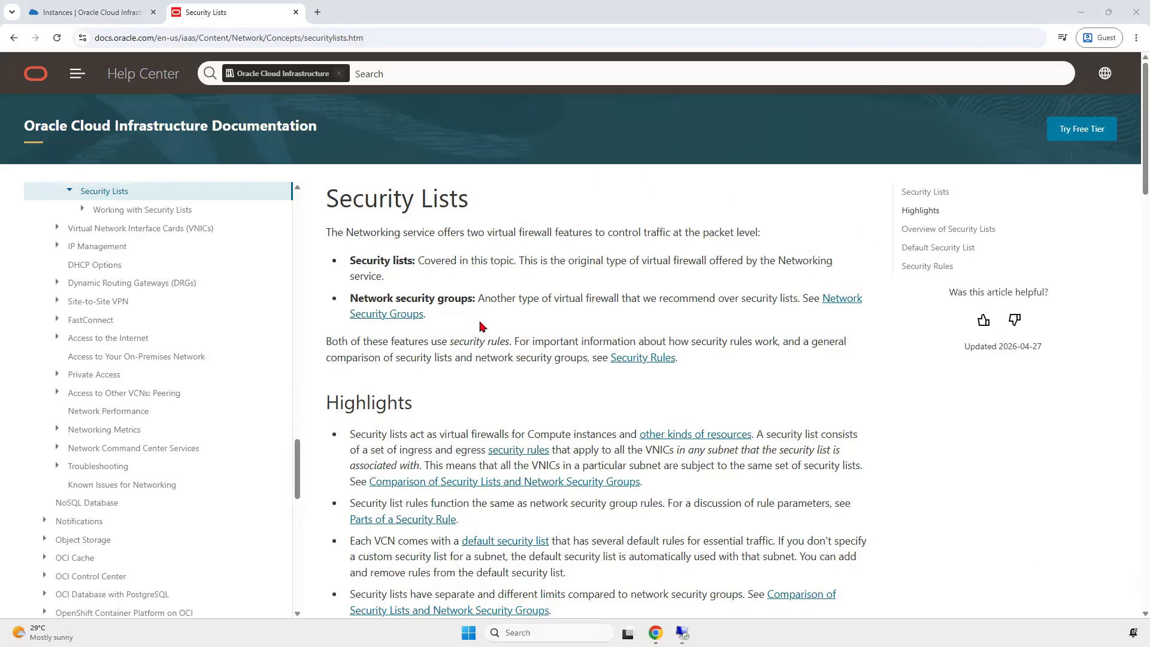
# Step: Read the Default Security List section of Oracle's Security Lists documentation for the RDP access requirements of Windows images
pyautogui.moveTo(328, 196); pyautogui.dragTo(481, 210)
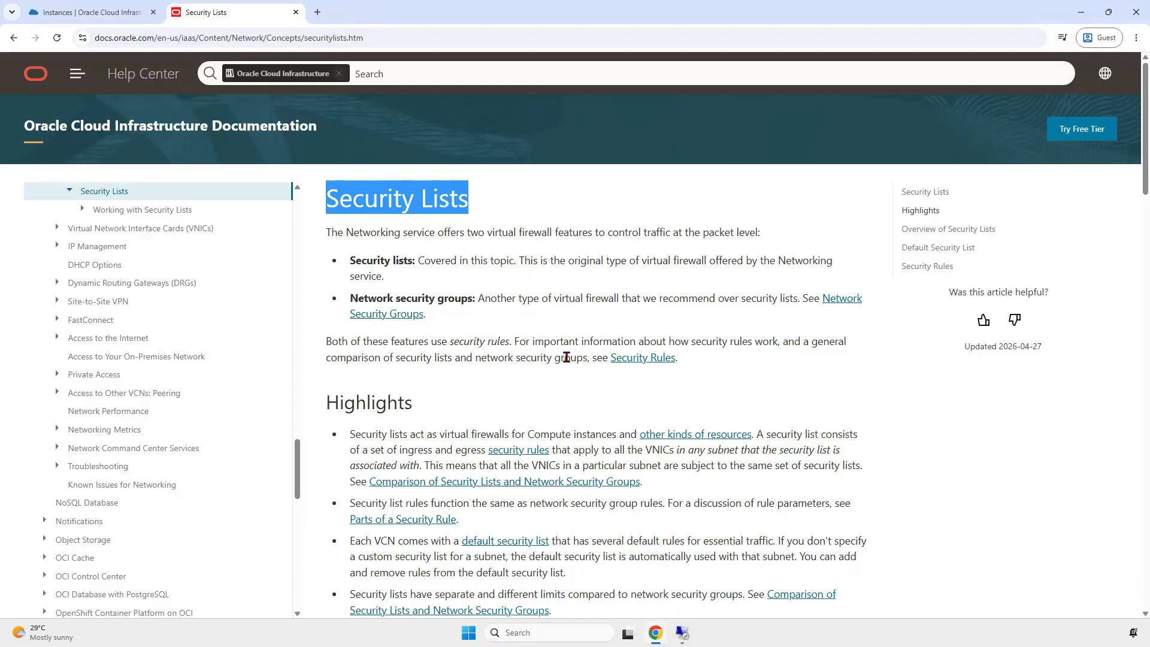
pyautogui.scroll(-6, 567, 358)
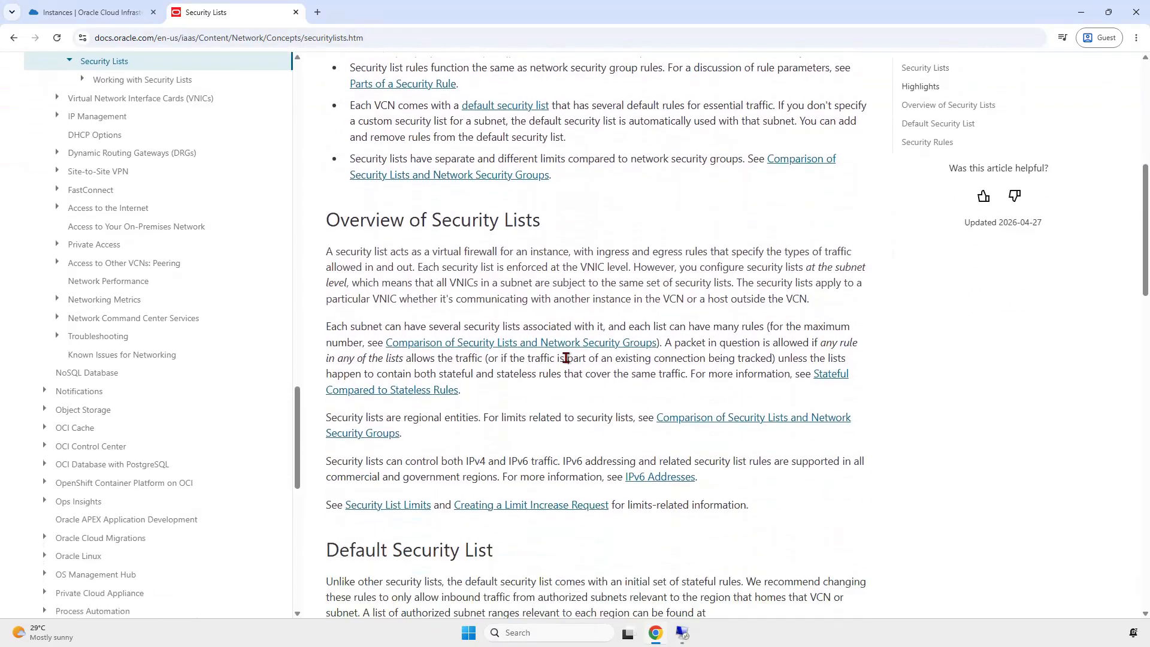
pyautogui.scroll(-5, 566, 358)
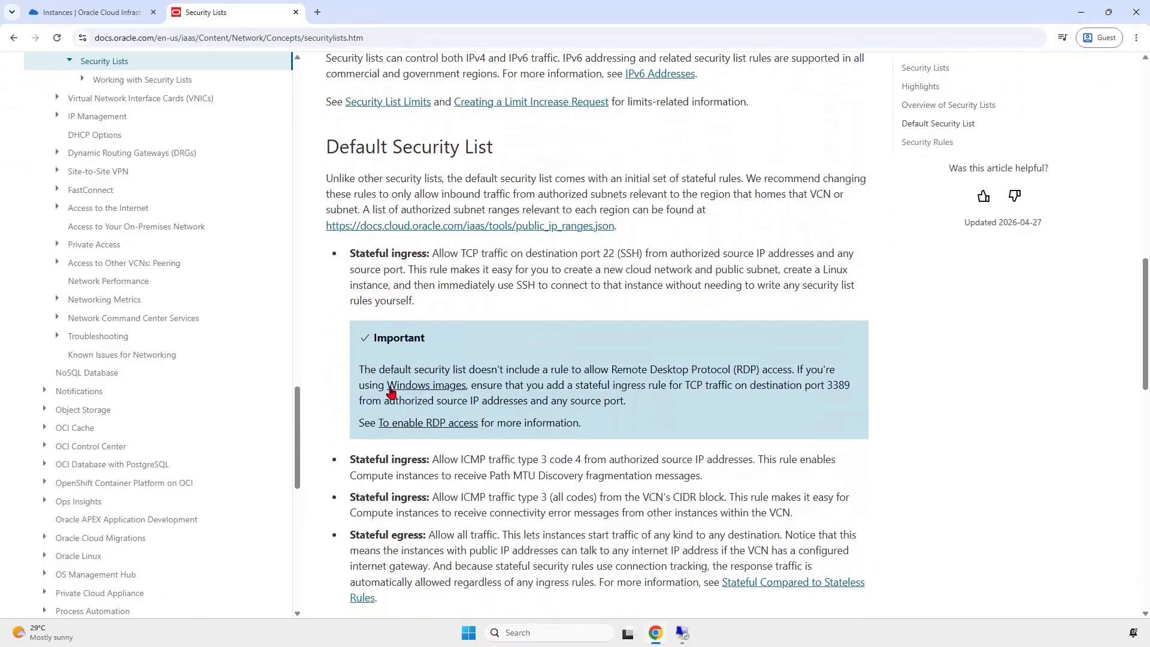
pyautogui.moveTo(363, 368); pyautogui.dragTo(810, 370)
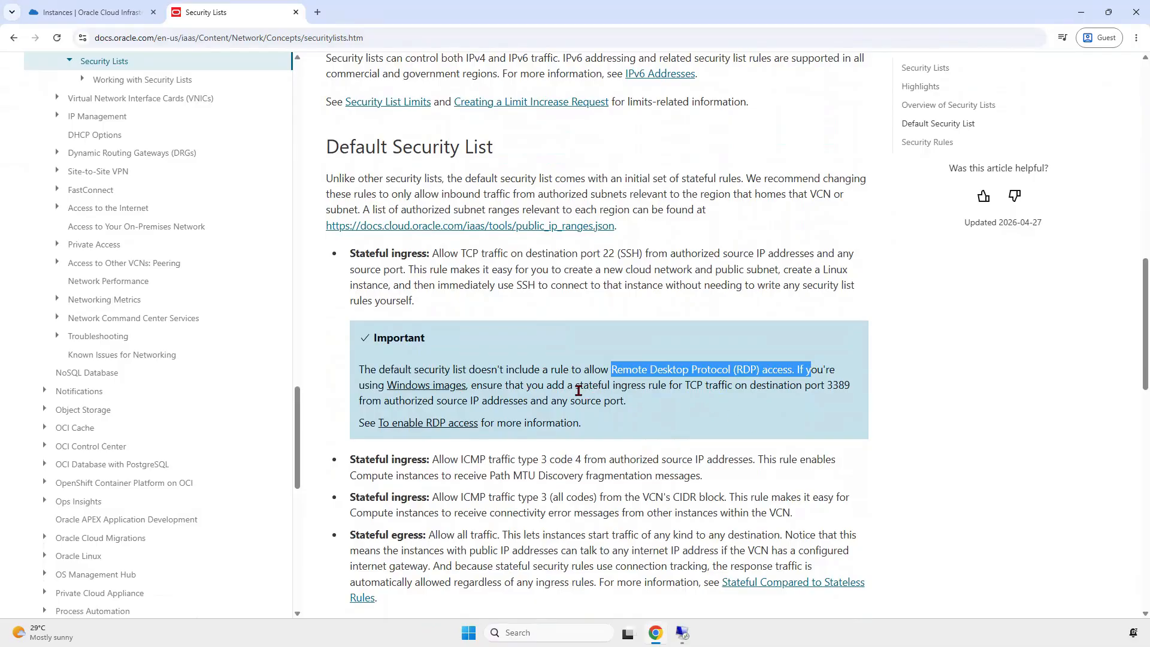
pyautogui.moveTo(575, 385); pyautogui.dragTo(748, 385)
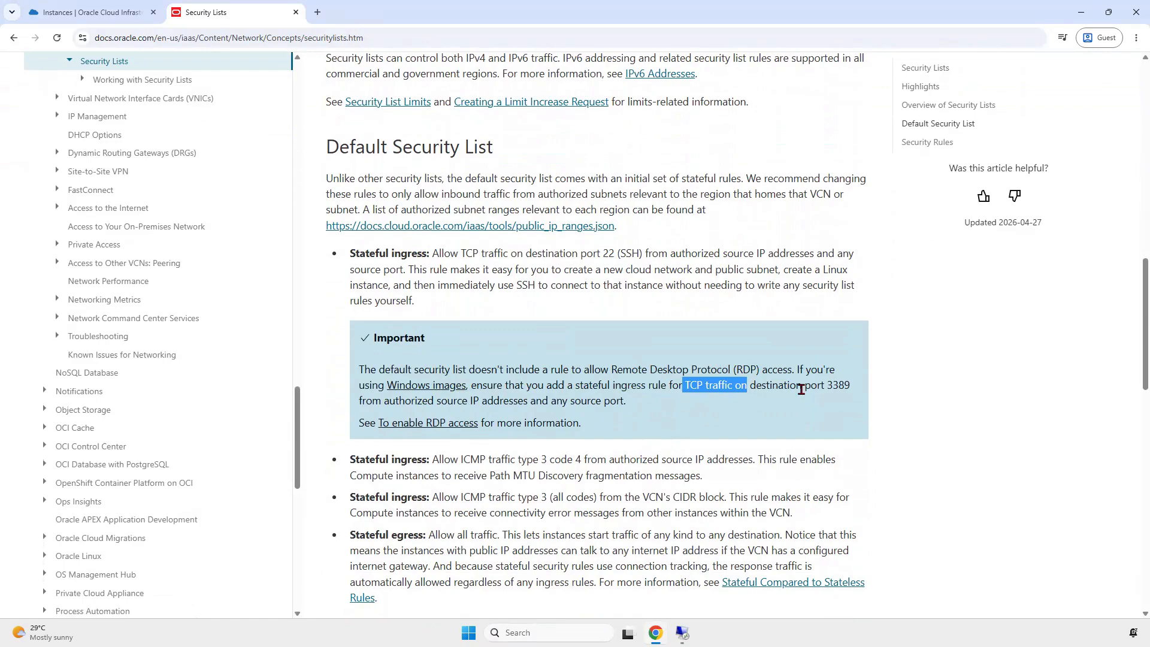
# Step: Return to WindowsVM's instance page and open its subnet, public subnet-DemoVCN, from the Primary VNIC networking details
pyautogui.moveTo(827, 385); pyautogui.dragTo(851, 385)
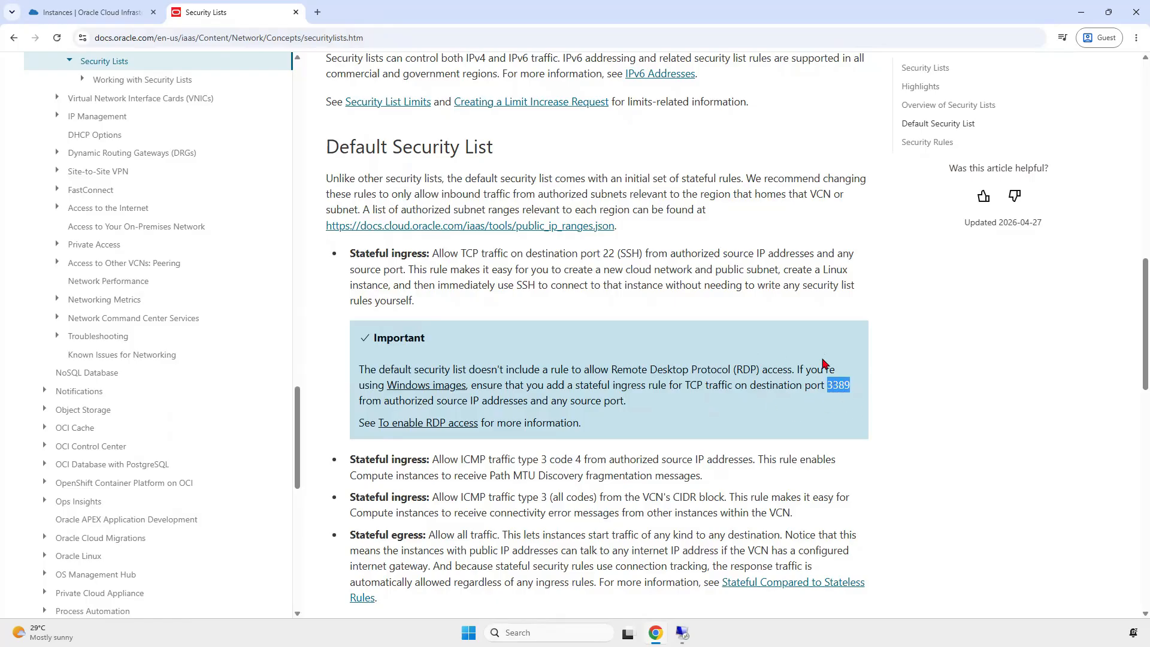
pyautogui.click(93, 12)
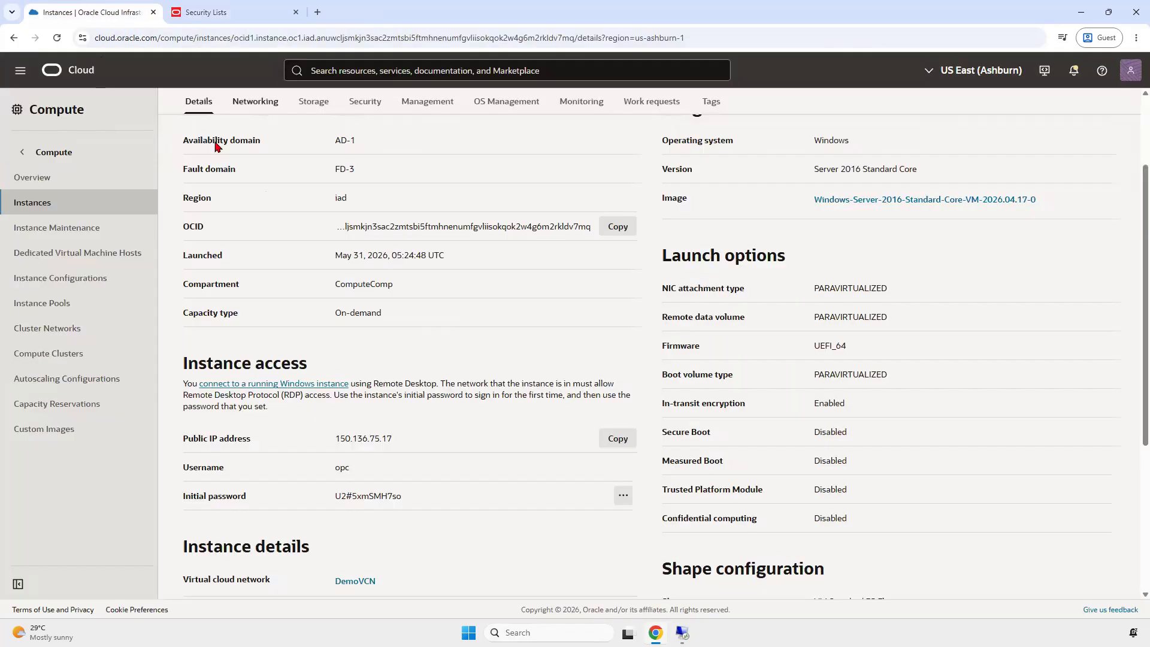
pyautogui.scroll(2, 340, 251)
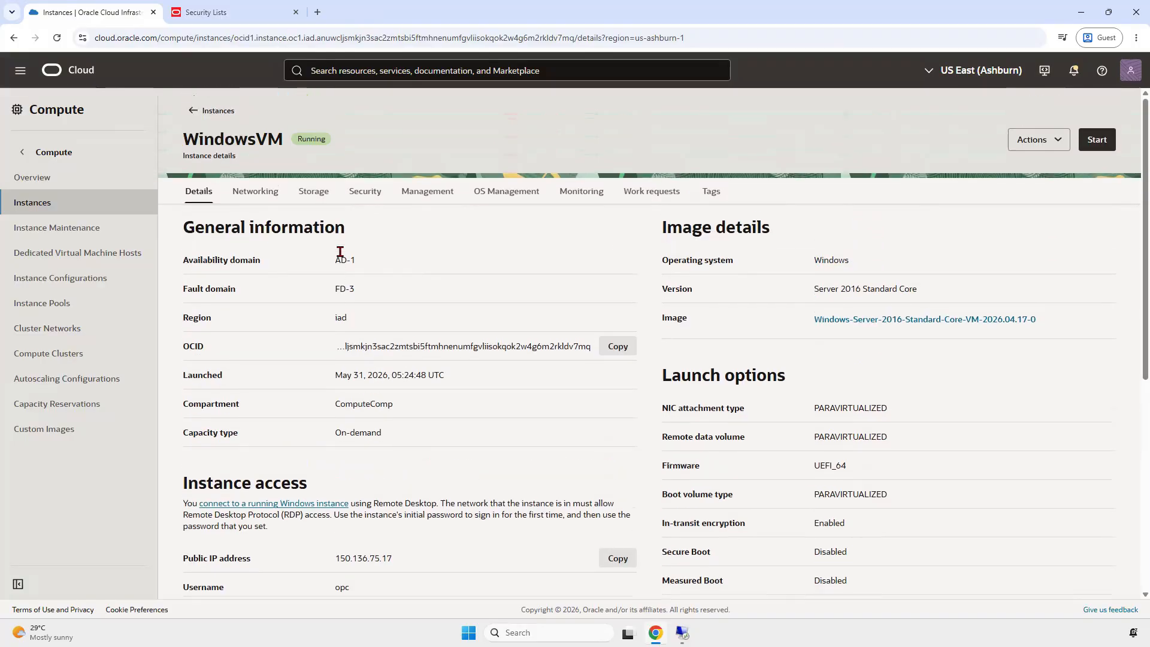
pyautogui.click(257, 192)
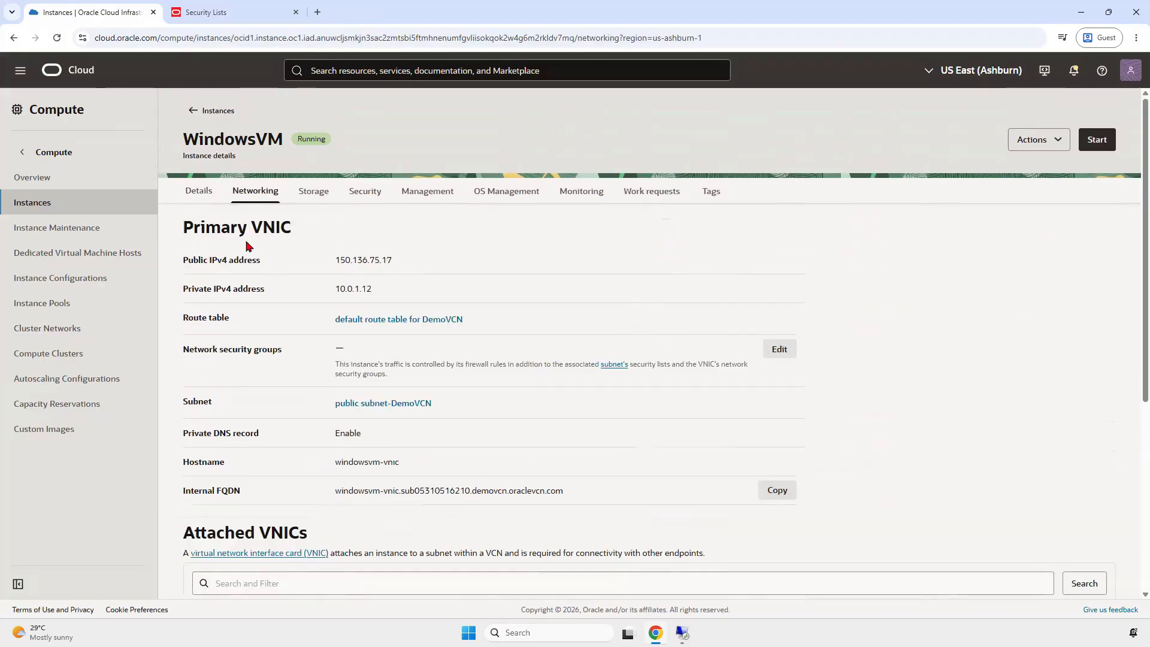
pyautogui.doubleClick(194, 401)
pyautogui.click(396, 403)
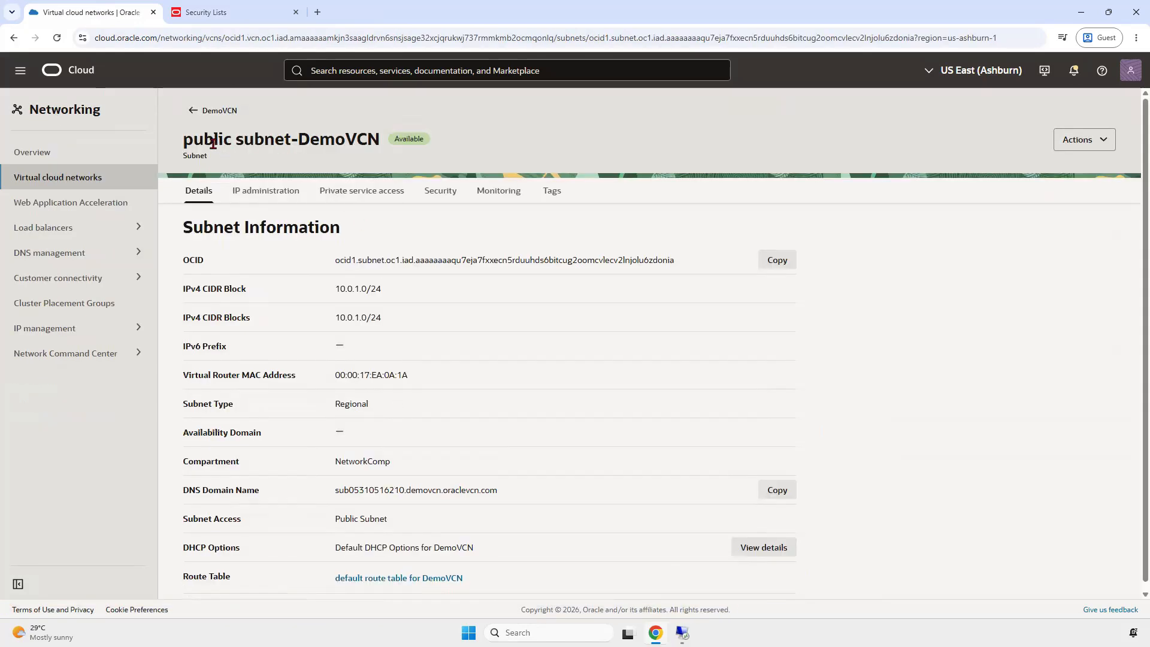
# Step: Open the security rules of Default Security List for DemoVCN from the public subnet's security lists
pyautogui.moveTo(193, 139); pyautogui.dragTo(361, 139)
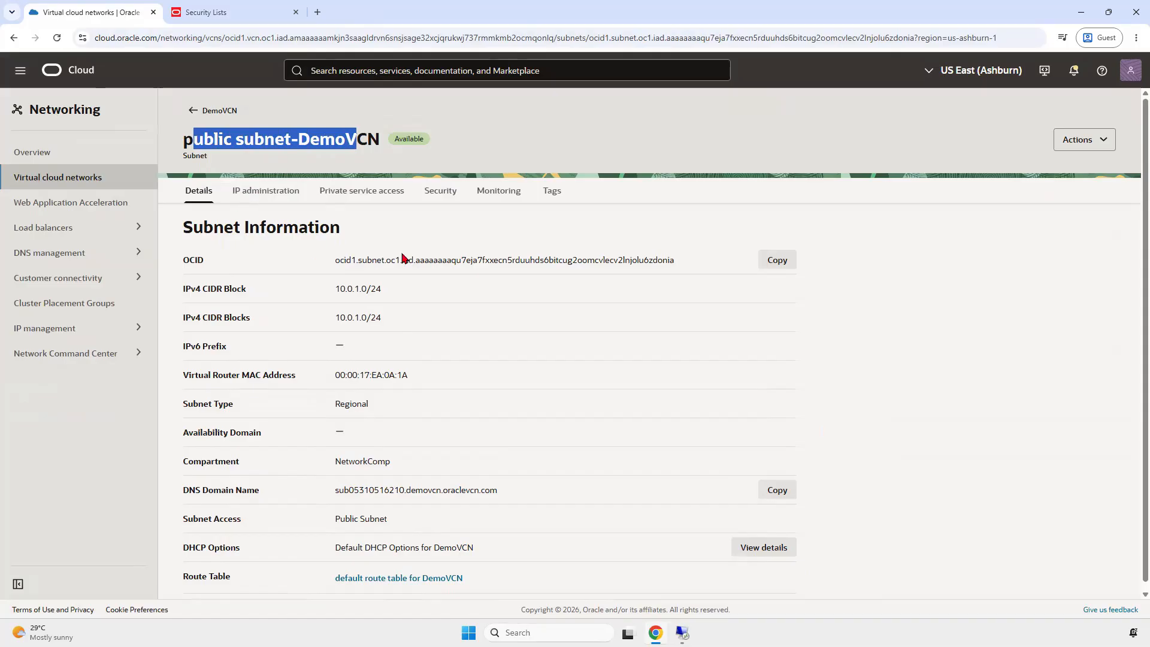
pyautogui.click(446, 191)
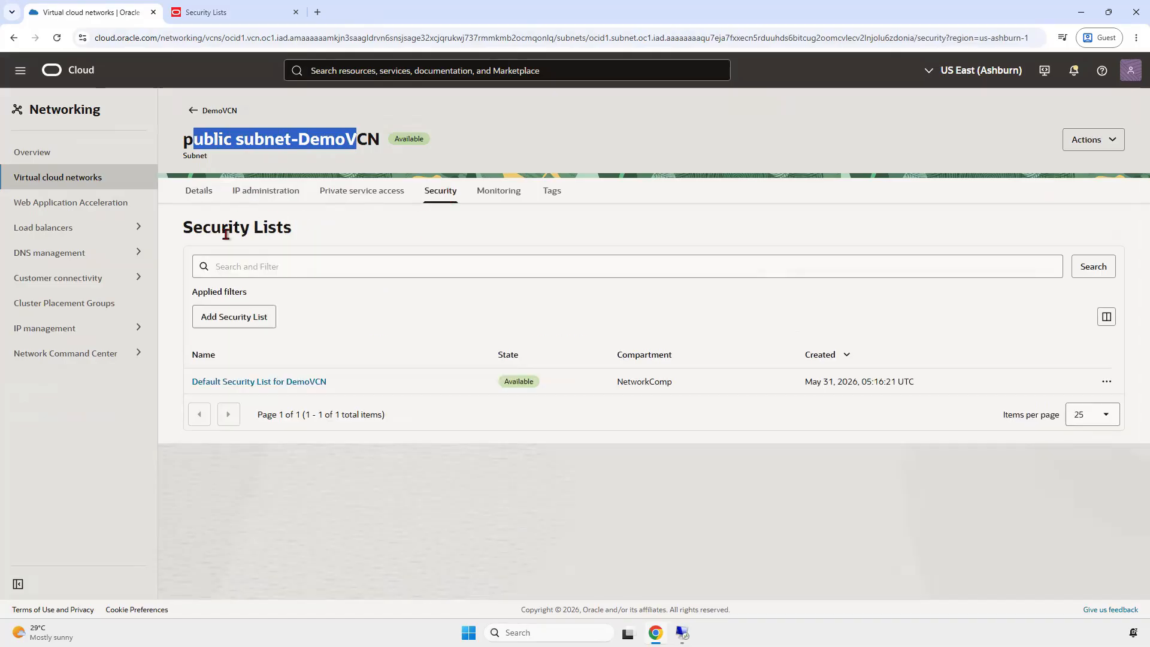
pyautogui.tripleClick(230, 223)
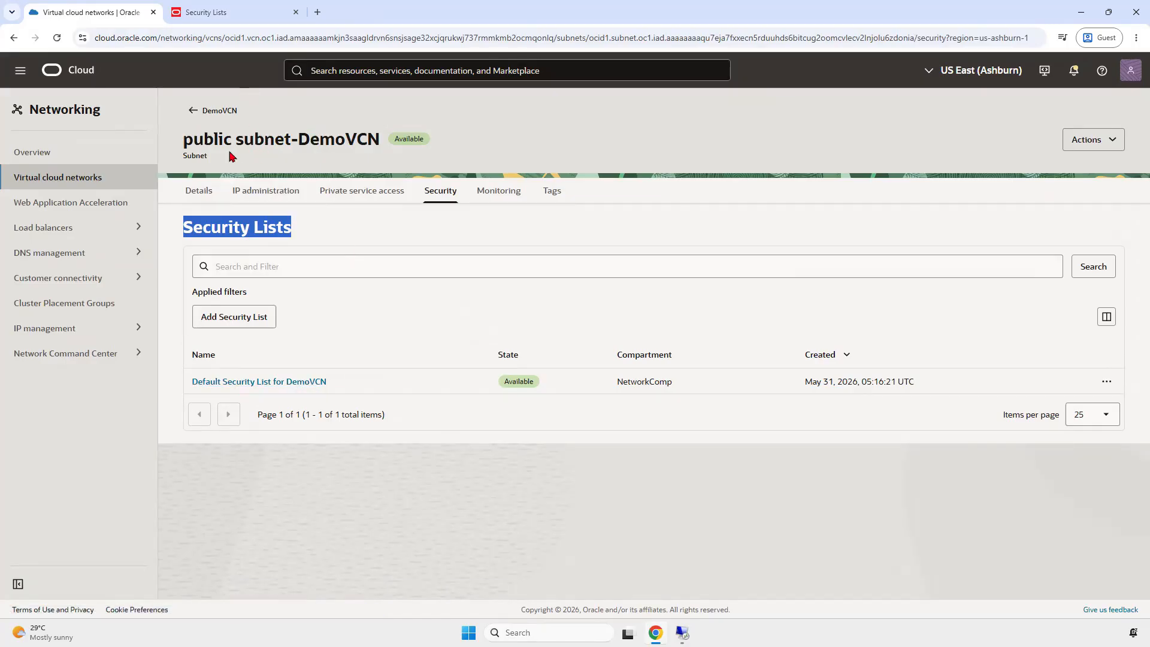
pyautogui.click(270, 383)
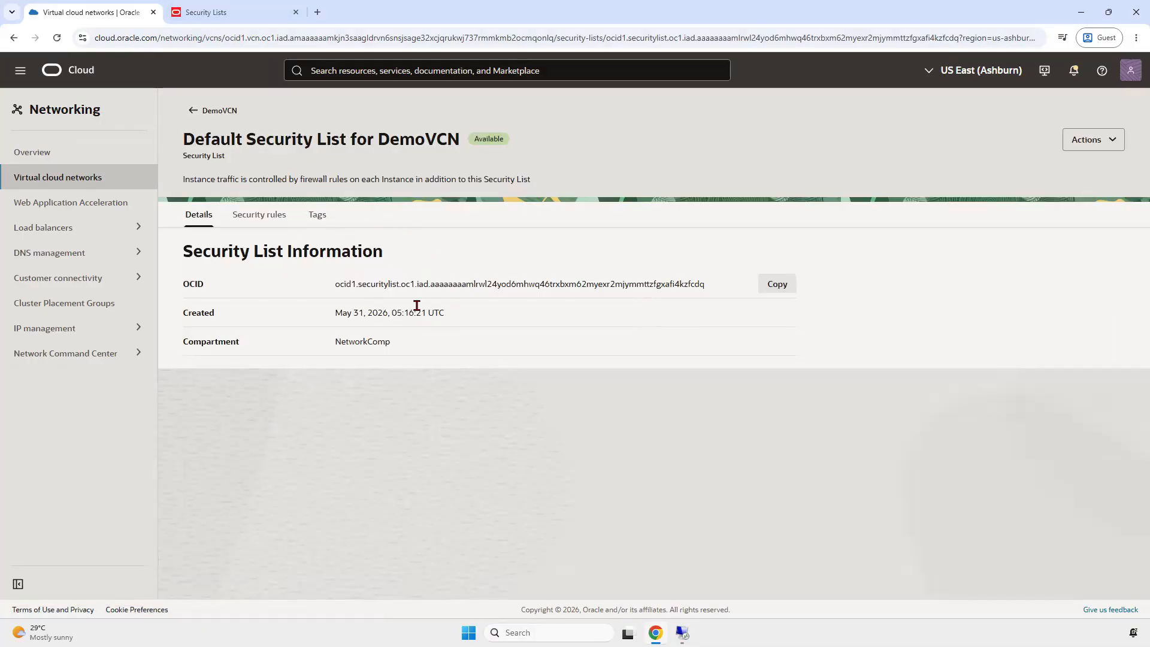
pyautogui.click(270, 216)
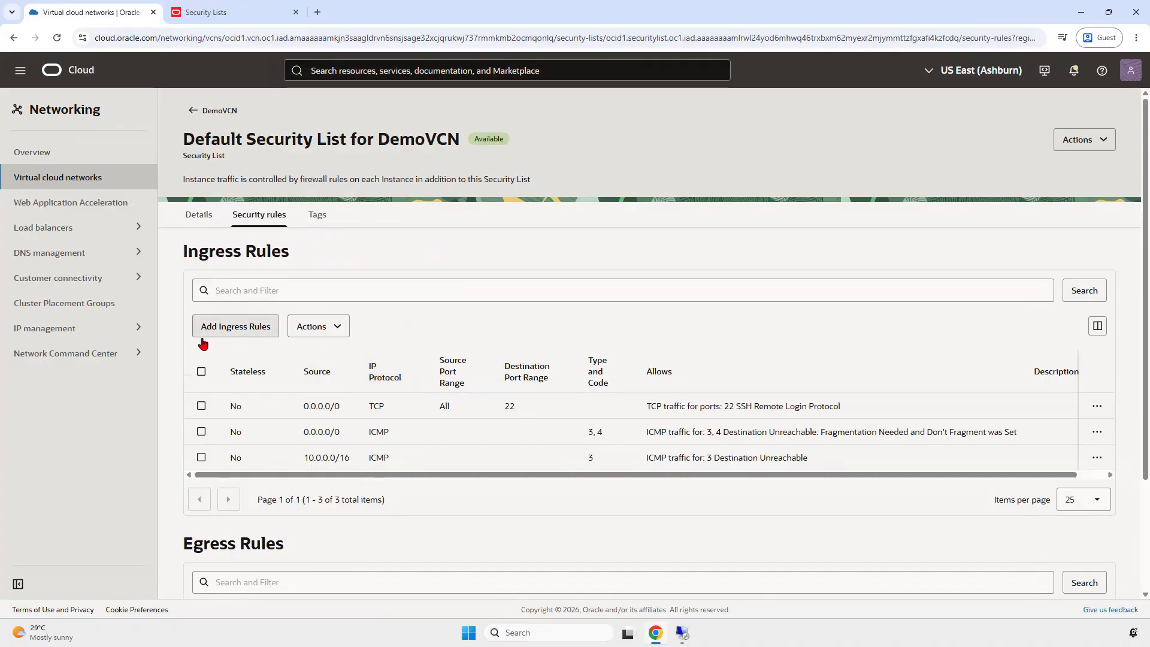
# Step: Check the rule type and protocol for RDP access in the Security Lists documentation, then return to the DemoVCN security rules
pyautogui.click(276, 18)
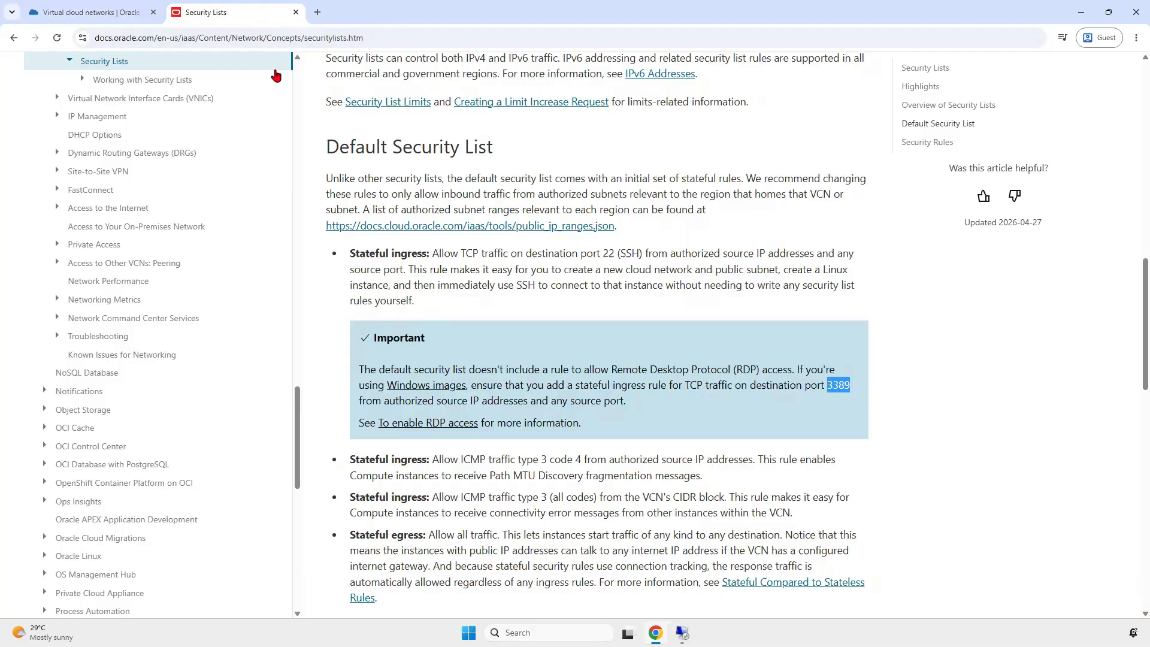
pyautogui.doubleClick(628, 384)
pyautogui.click(581, 385)
pyautogui.moveTo(576, 385); pyautogui.dragTo(645, 386)
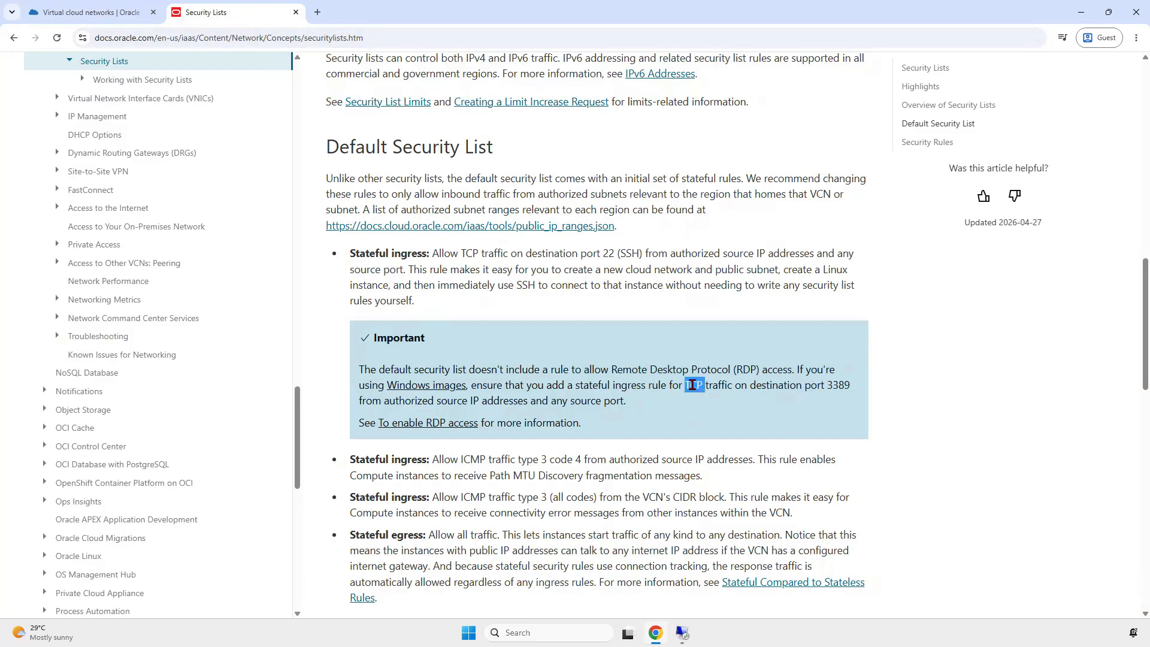
pyautogui.click(122, 11)
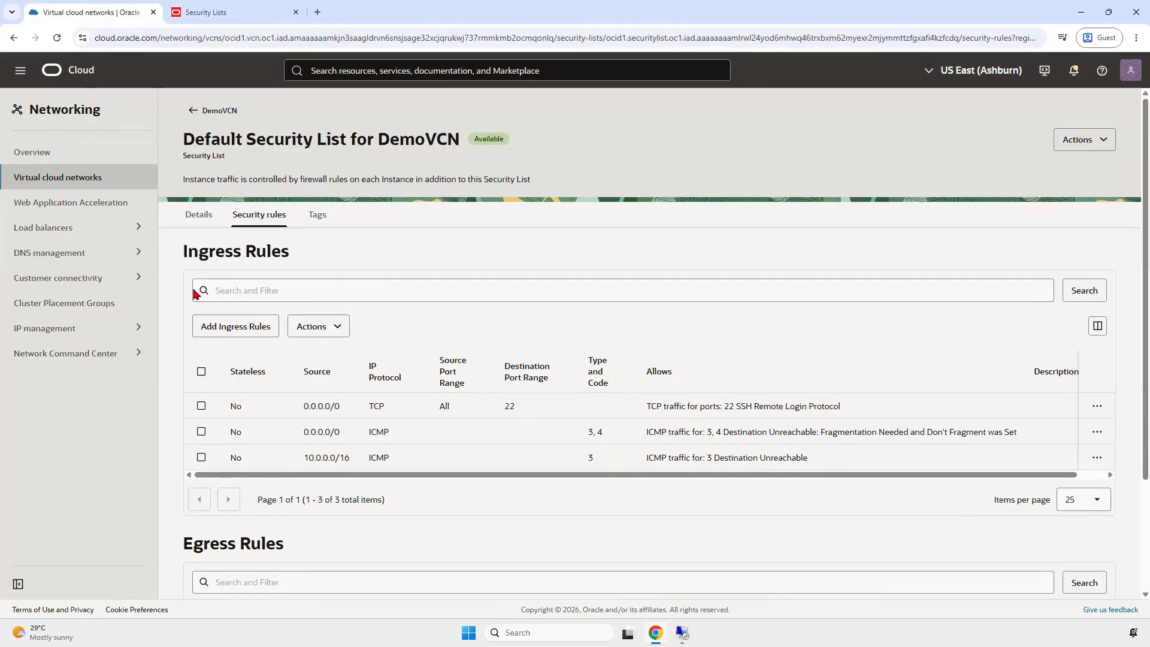
# Step: Start a stateful TCP ingress rule with source CIDR 0.0.0.0/0, leaving the source port range empty
pyautogui.click(251, 331)
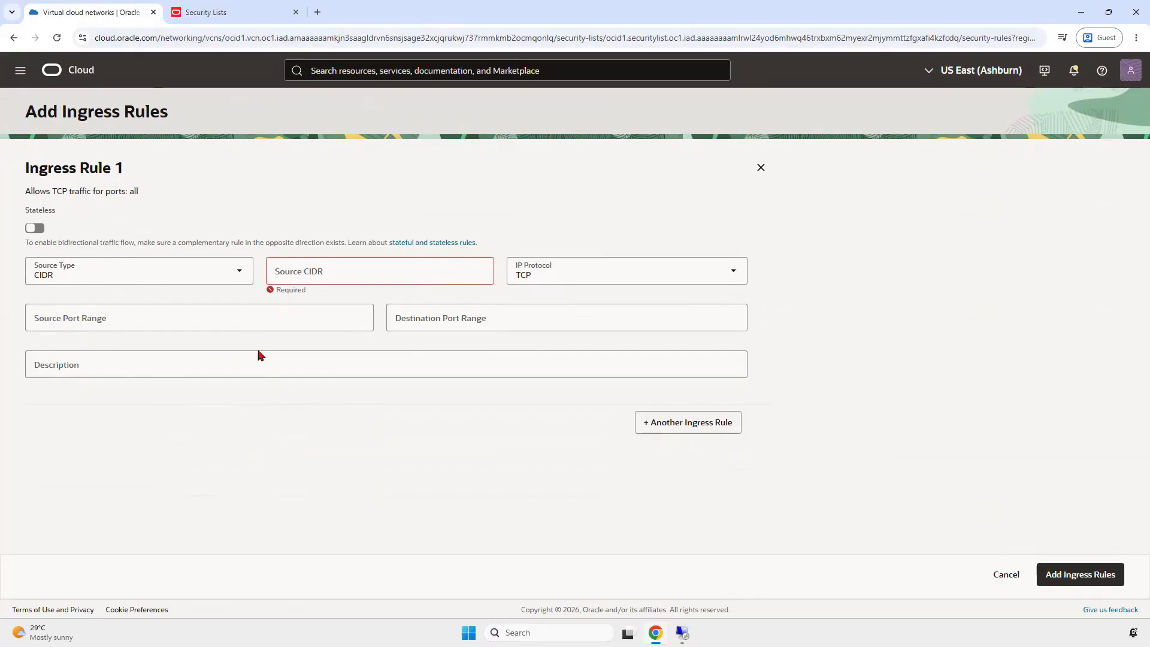
pyautogui.click(324, 271)
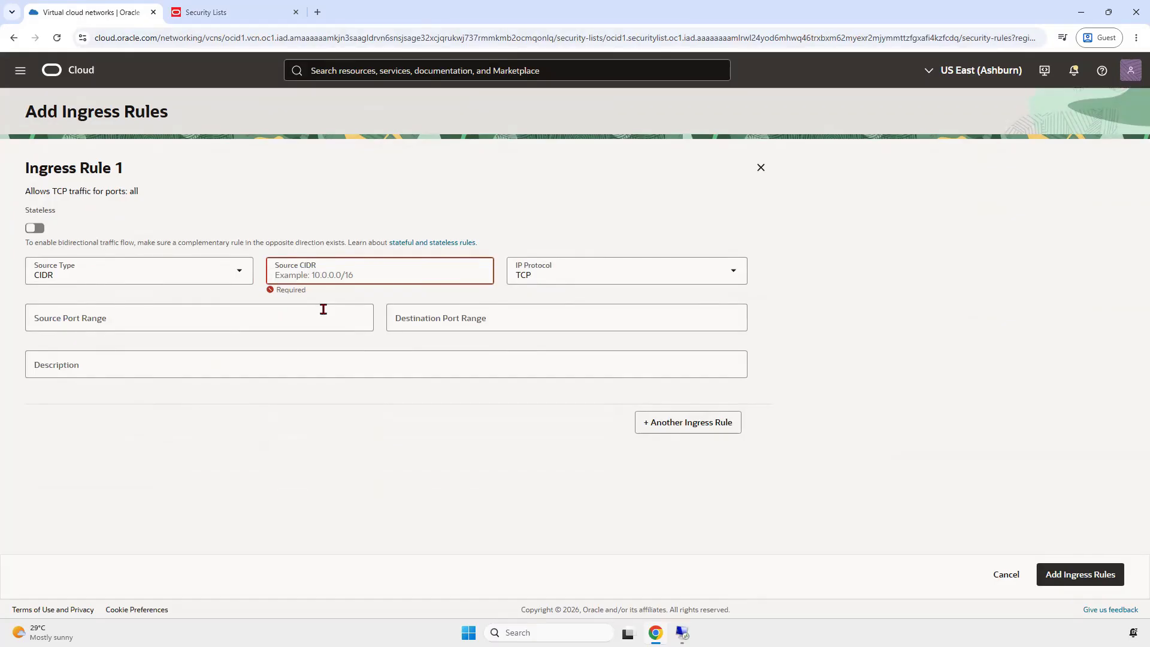
pyautogui.write('0.0.0.0/0')
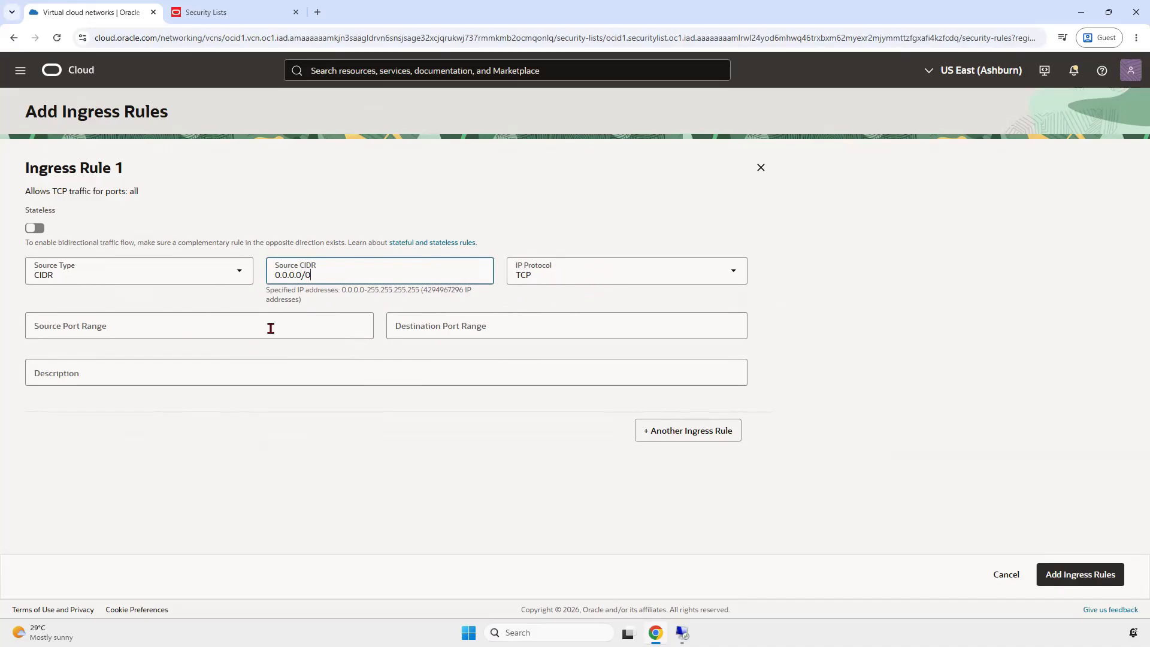
pyautogui.click(169, 326)
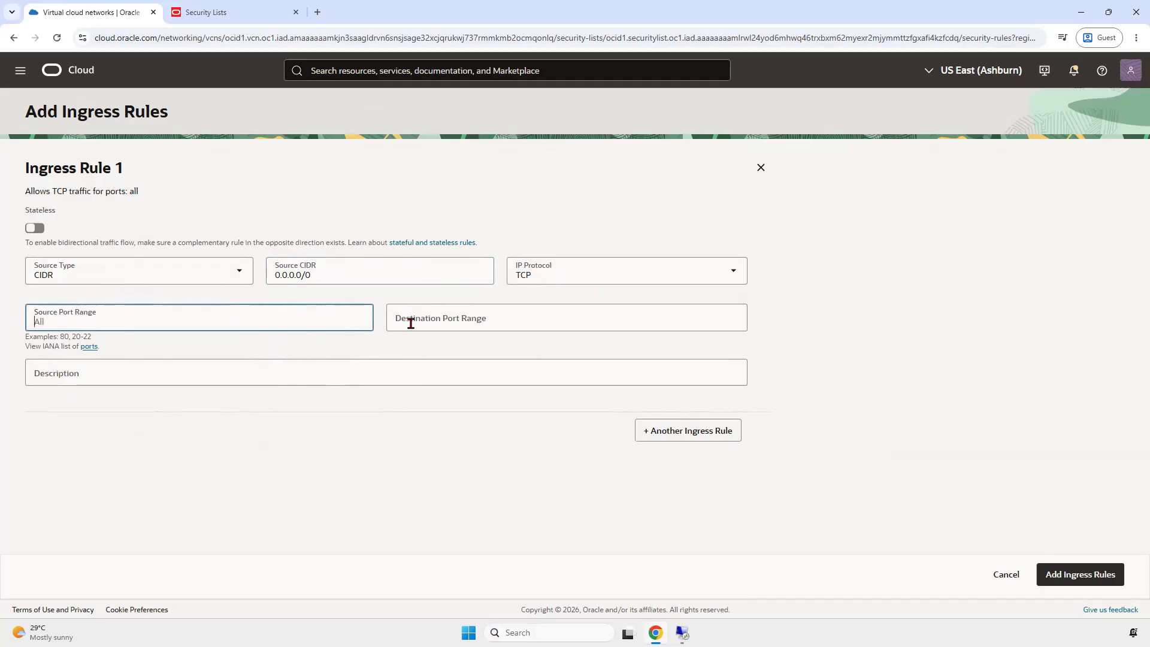
# Step: Look up the RDP port in the Security Lists documentation and set the ingress rule's destination port range to 3389
pyautogui.click(258, 8)
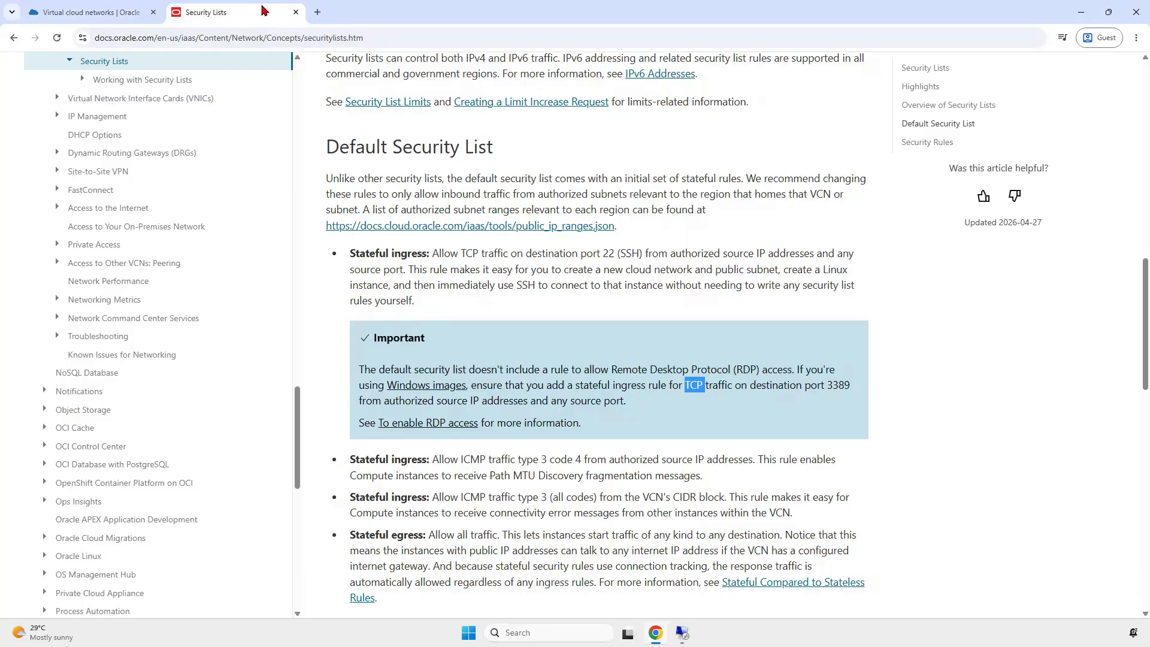
pyautogui.click(769, 390)
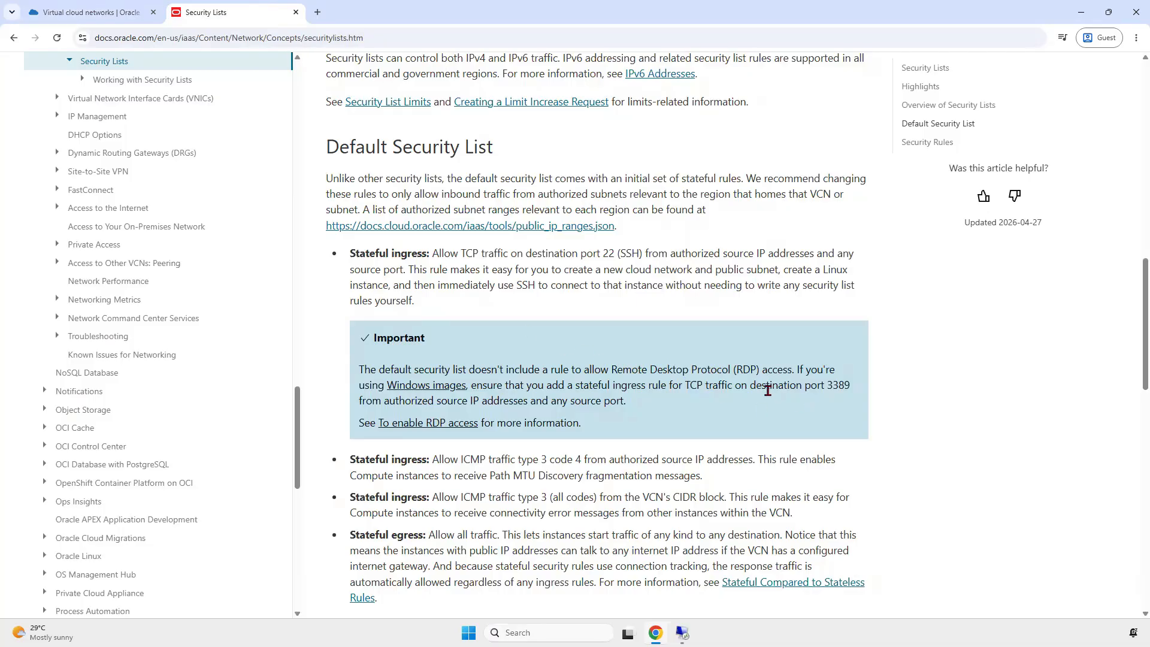
pyautogui.doubleClick(838, 386)
pyautogui.click(90, 12)
pyautogui.click(472, 324)
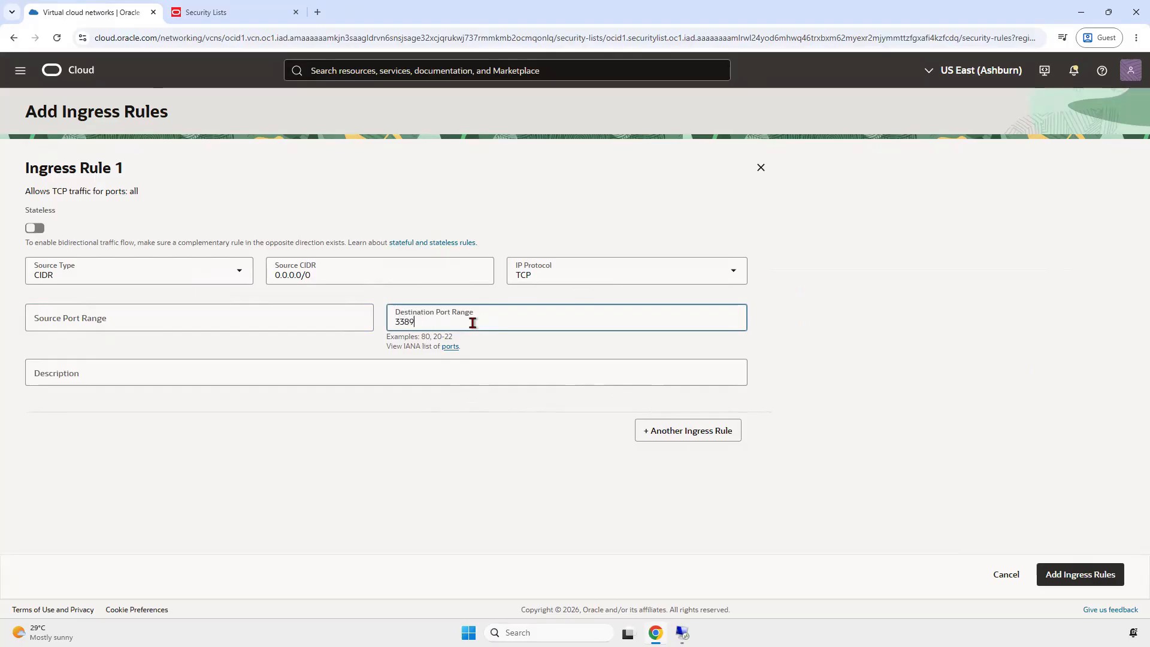
pyautogui.click(496, 339)
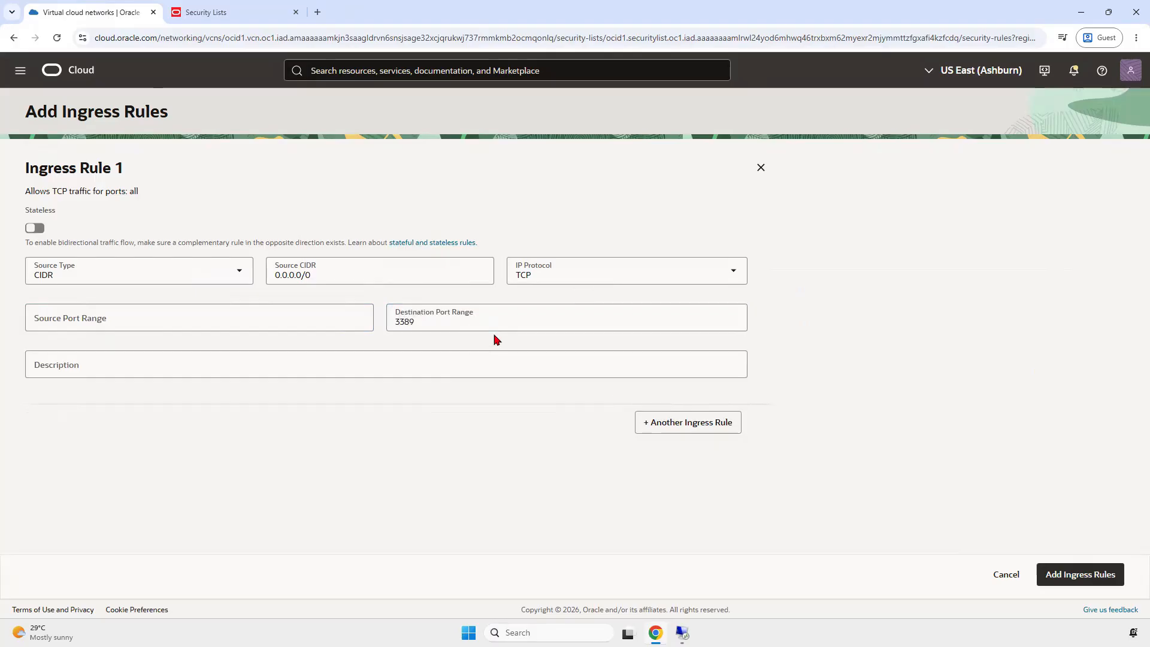
# Step: Describe the ingress rule as "Allow RDP", add it to the security list, and review the ingress and egress rules
pyautogui.click(308, 360)
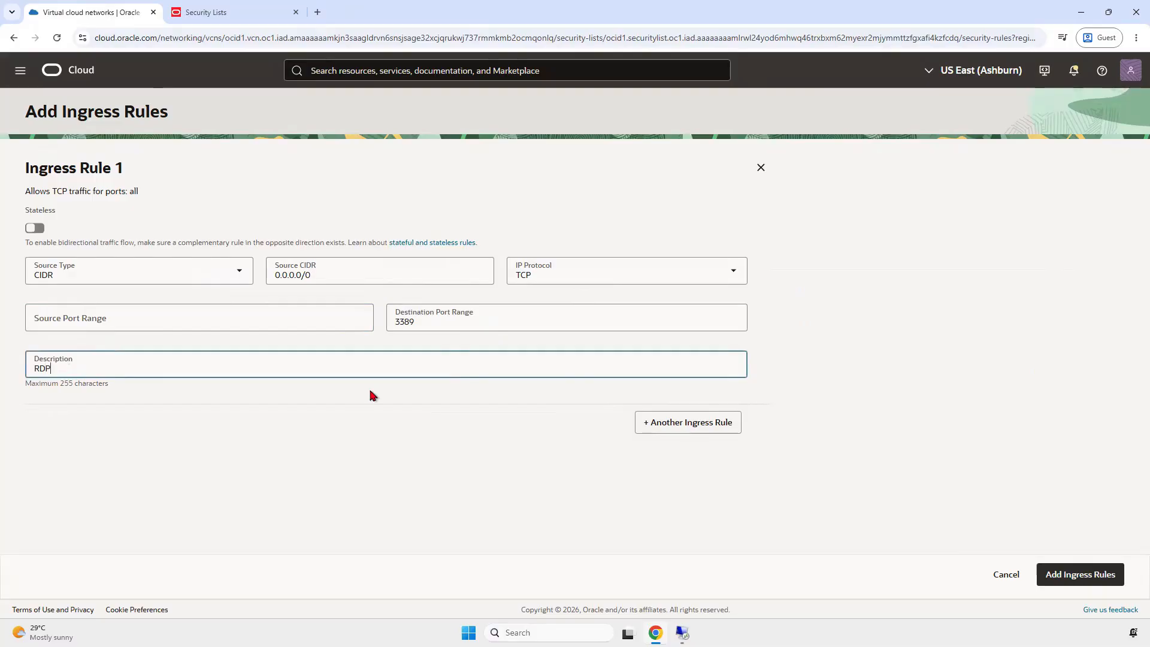
pyautogui.write('Allow')
pyautogui.click(351, 275)
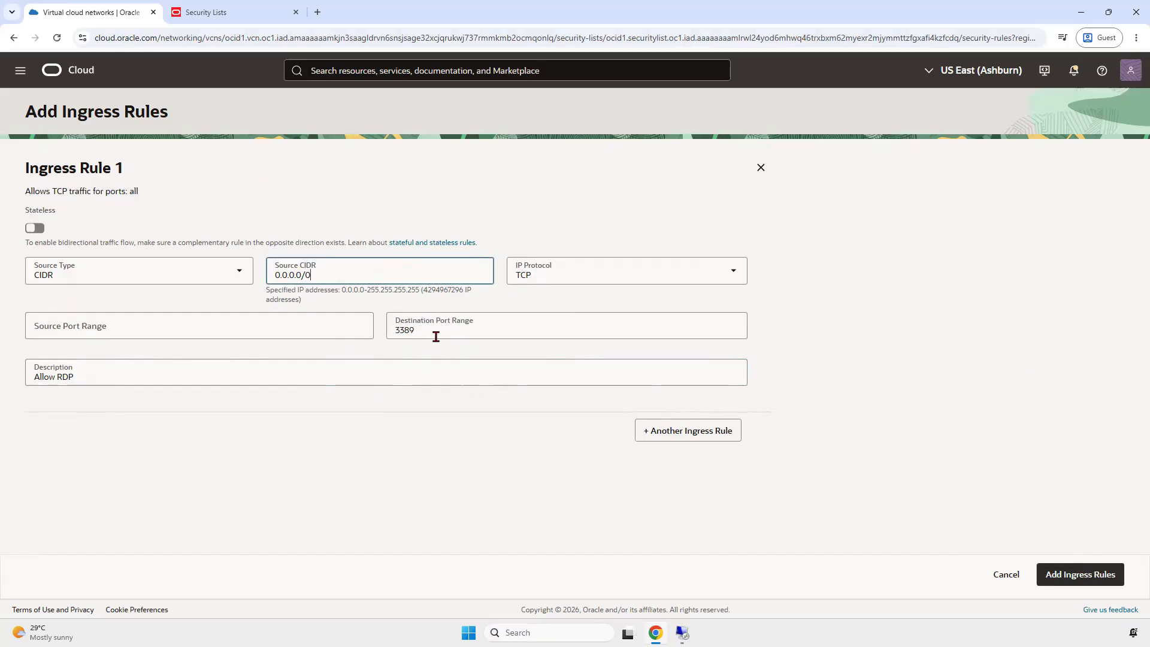
pyautogui.click(1107, 576)
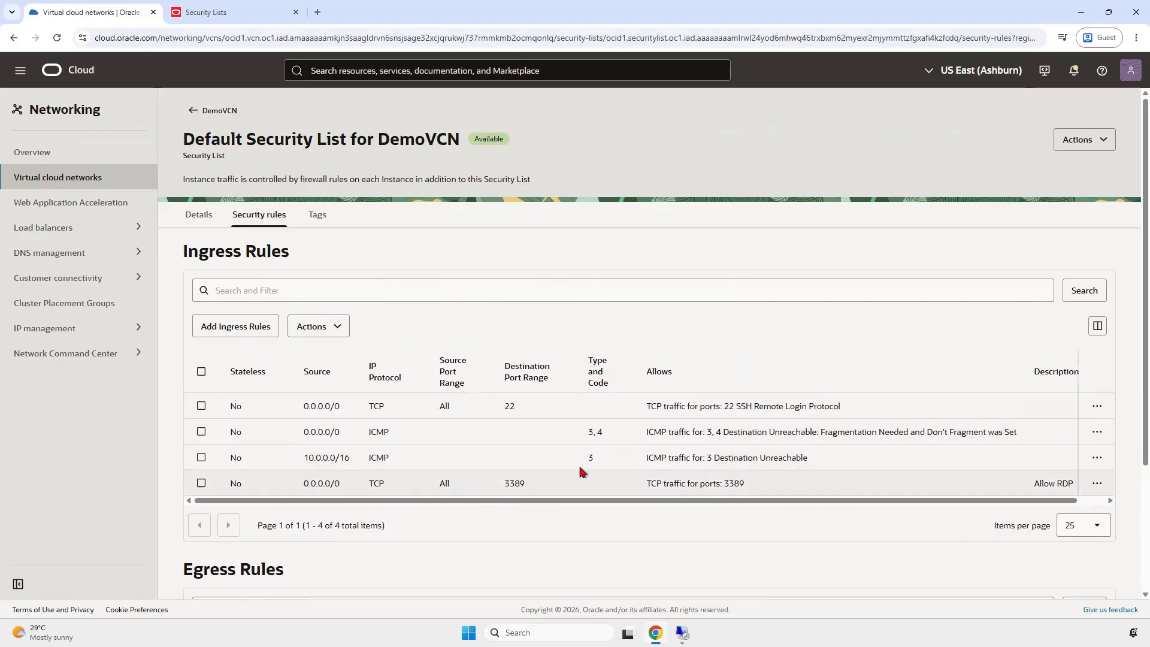
pyautogui.scroll(-3, 581, 461)
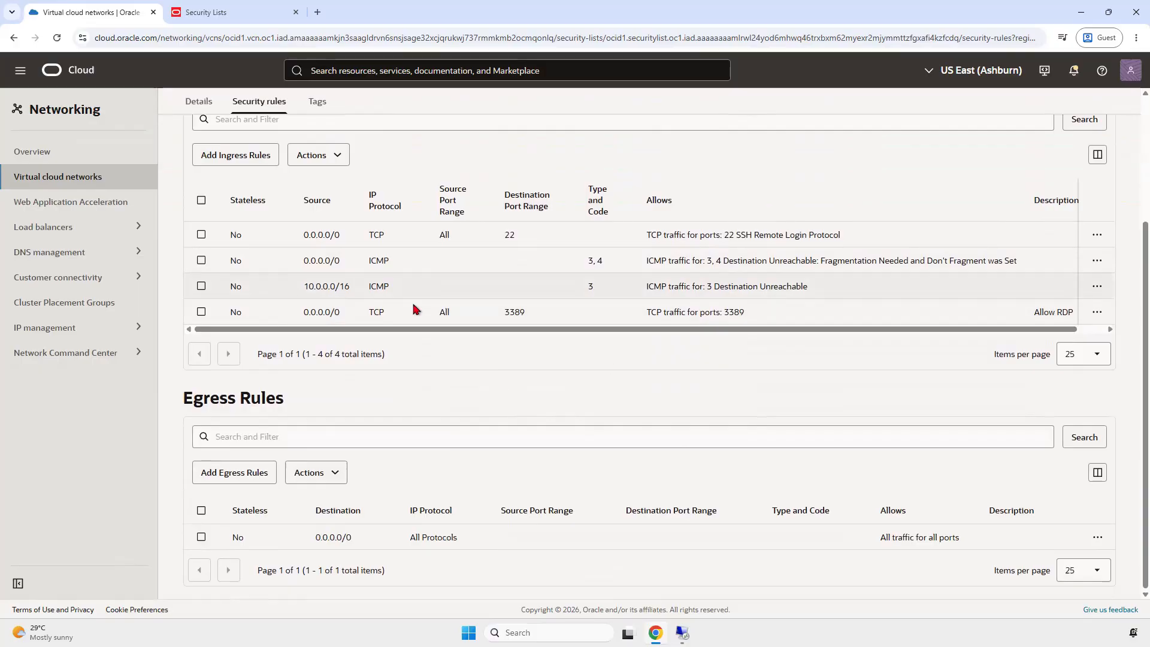
# Step: Leave the security list and open WindowsVM from the Compute instances list at its Instance access details
pyautogui.click(207, 109)
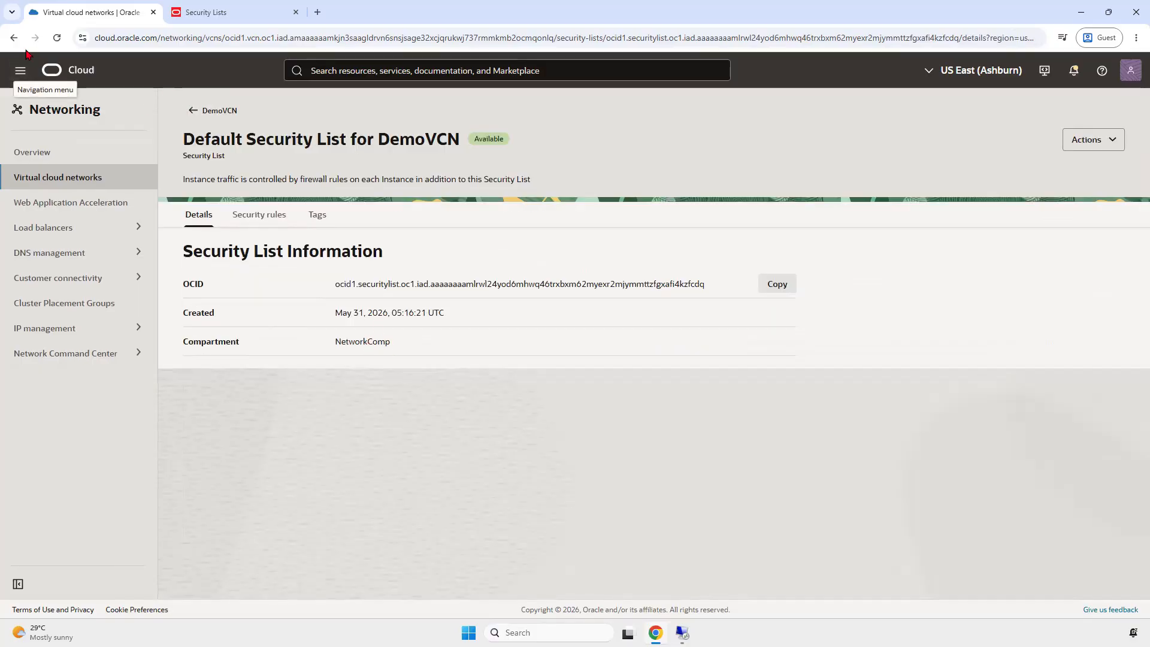
pyautogui.click(15, 72)
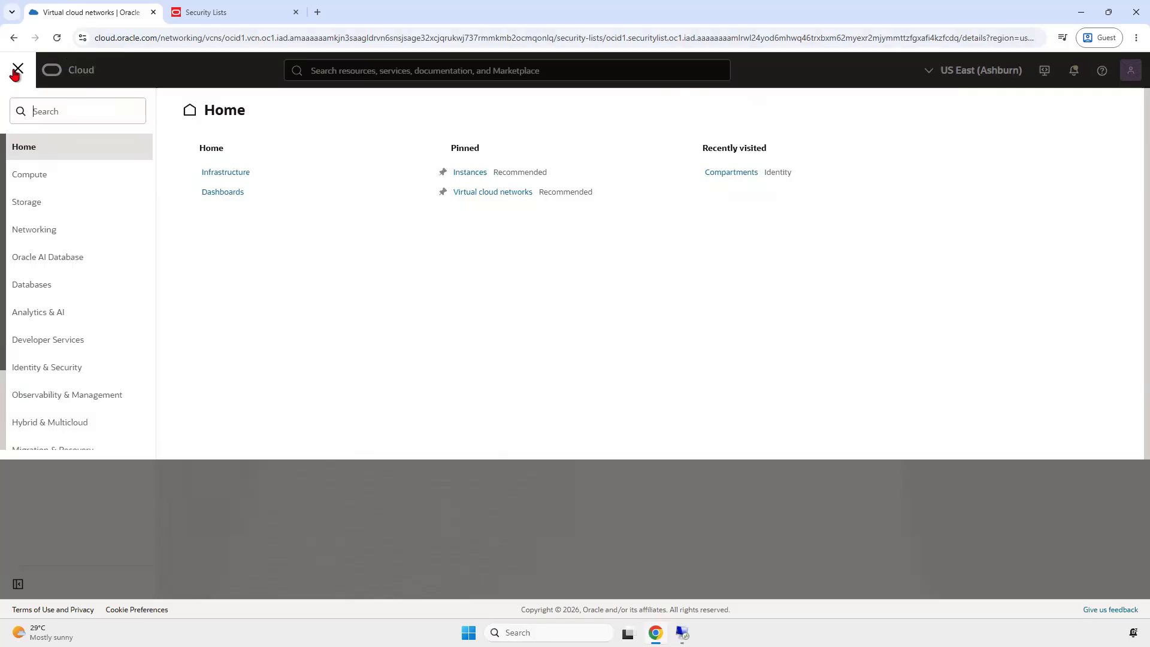
pyautogui.click(66, 180)
pyautogui.click(232, 195)
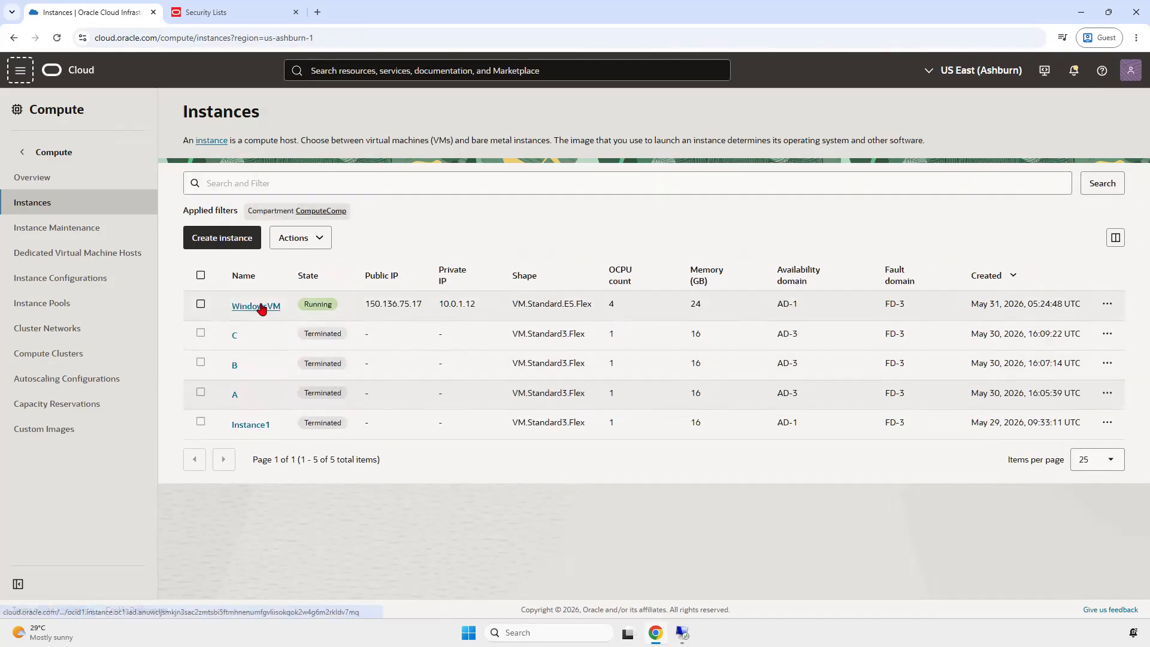
pyautogui.click(263, 308)
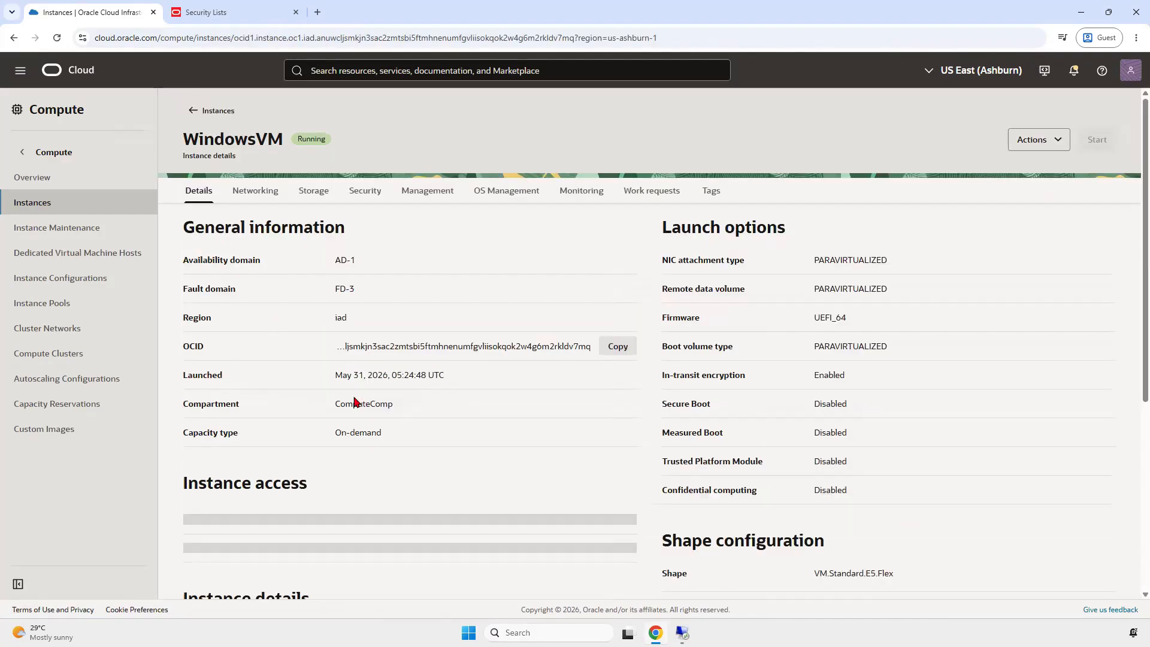
pyautogui.scroll(-2, 452, 505)
pyautogui.scroll(-2, 453, 505)
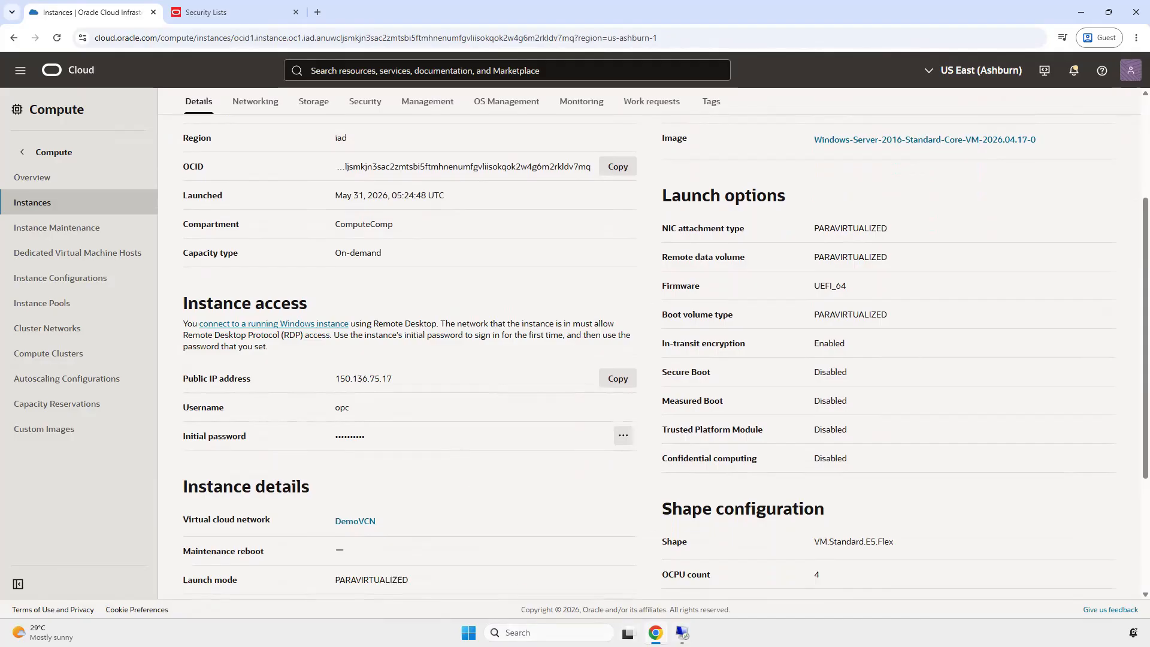
# Step: Switch to Remote Desktop Connection, connect to 150.136.75.17, and accept connecting despite the unverified computer identity
pyautogui.click(683, 632)
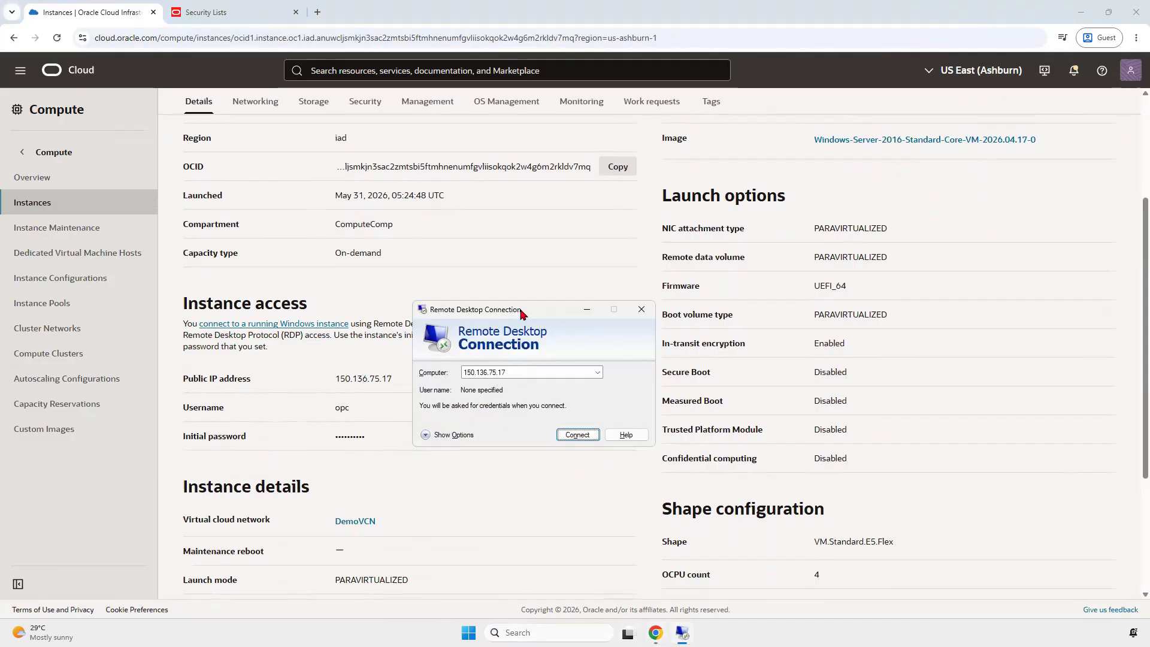
pyautogui.moveTo(519, 316); pyautogui.dragTo(616, 331)
pyautogui.click(672, 450)
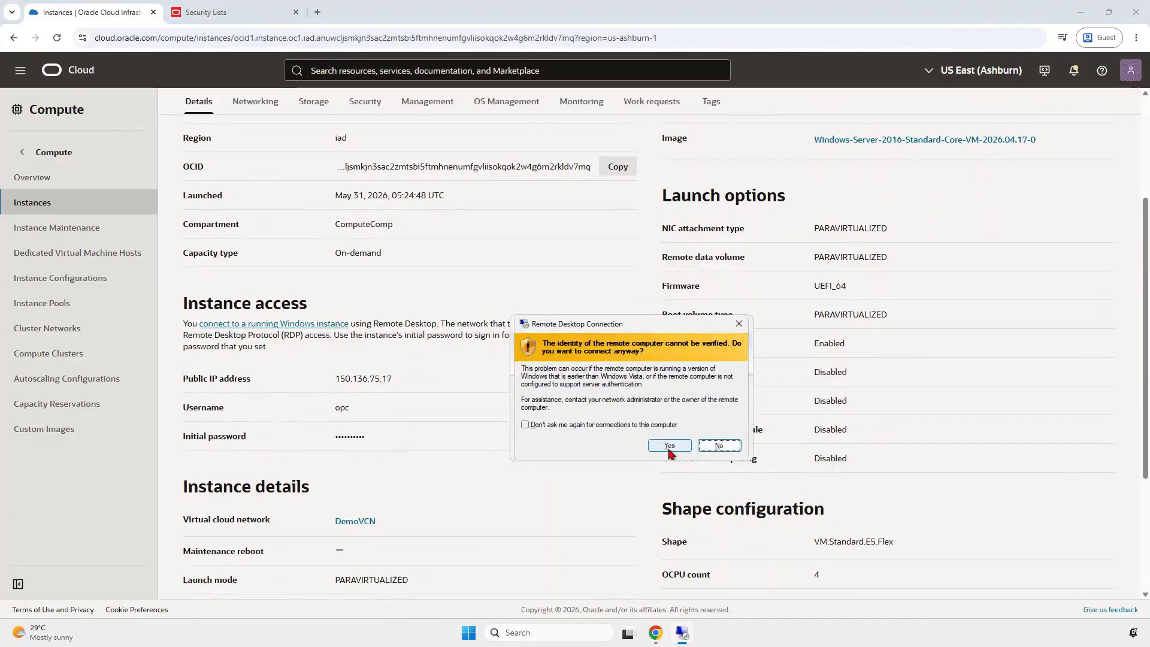
pyautogui.moveTo(569, 324); pyautogui.dragTo(716, 390)
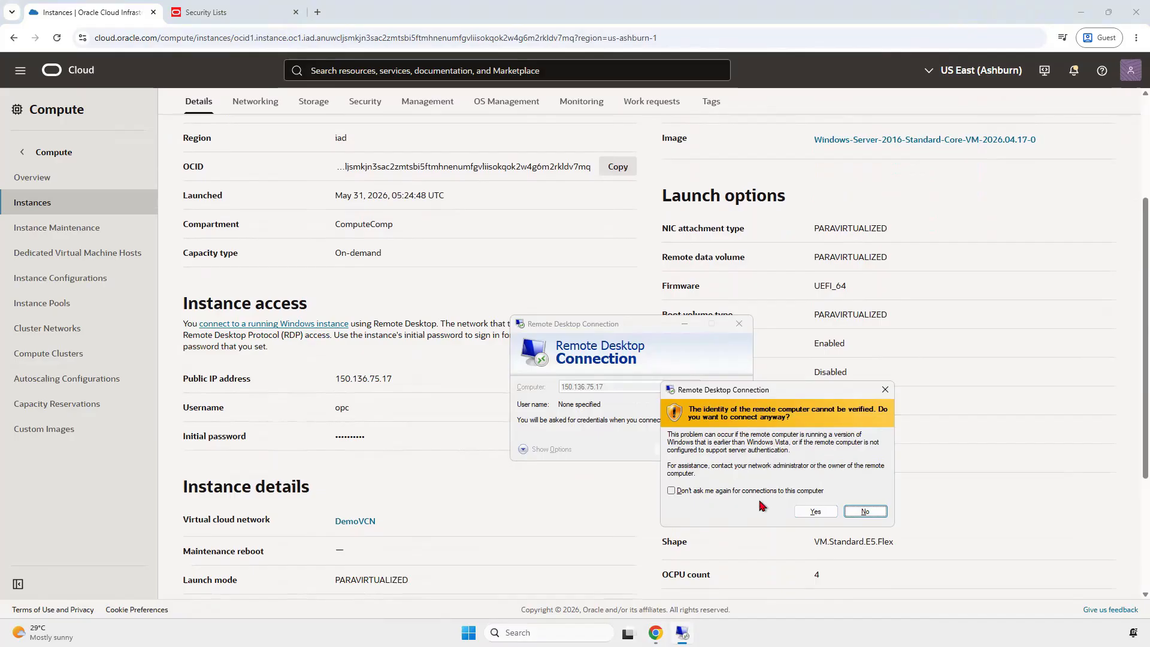
pyautogui.click(815, 511)
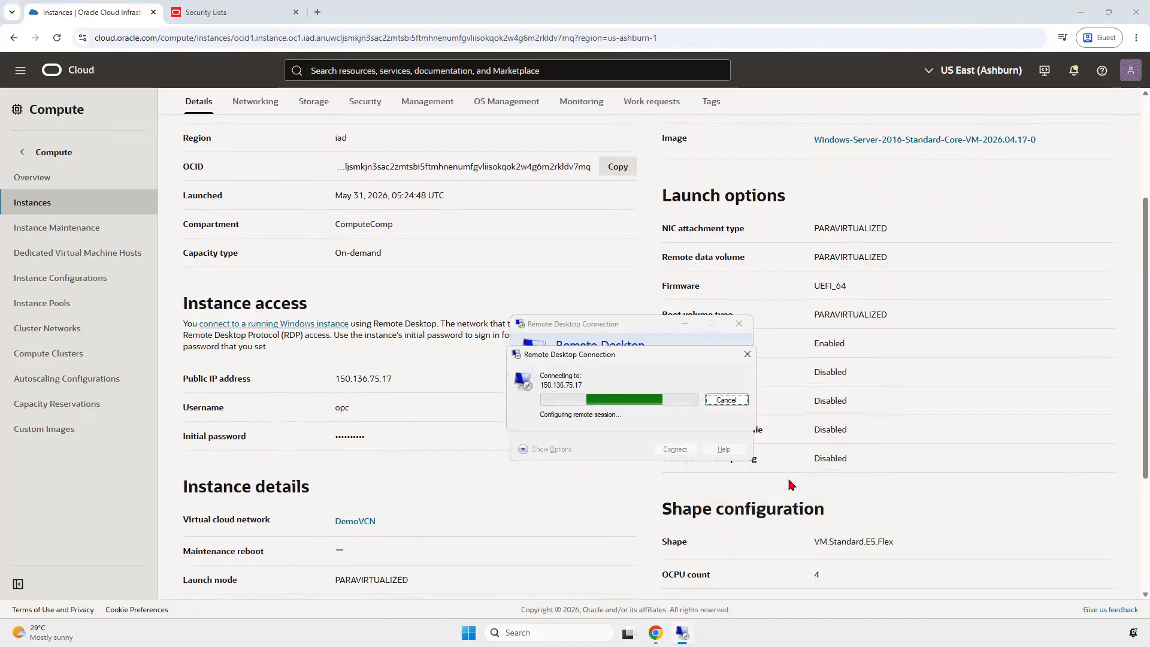
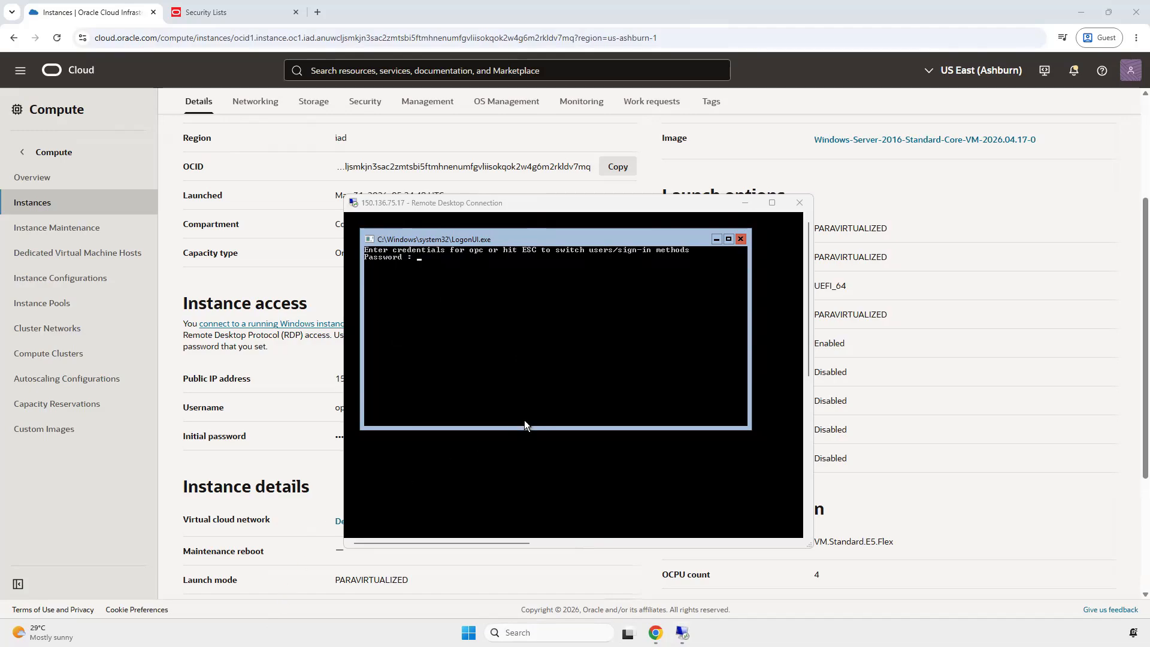
# Step: Sign in to the remote session as opc with the initial password and accept the required password change
pyautogui.click(566, 372)
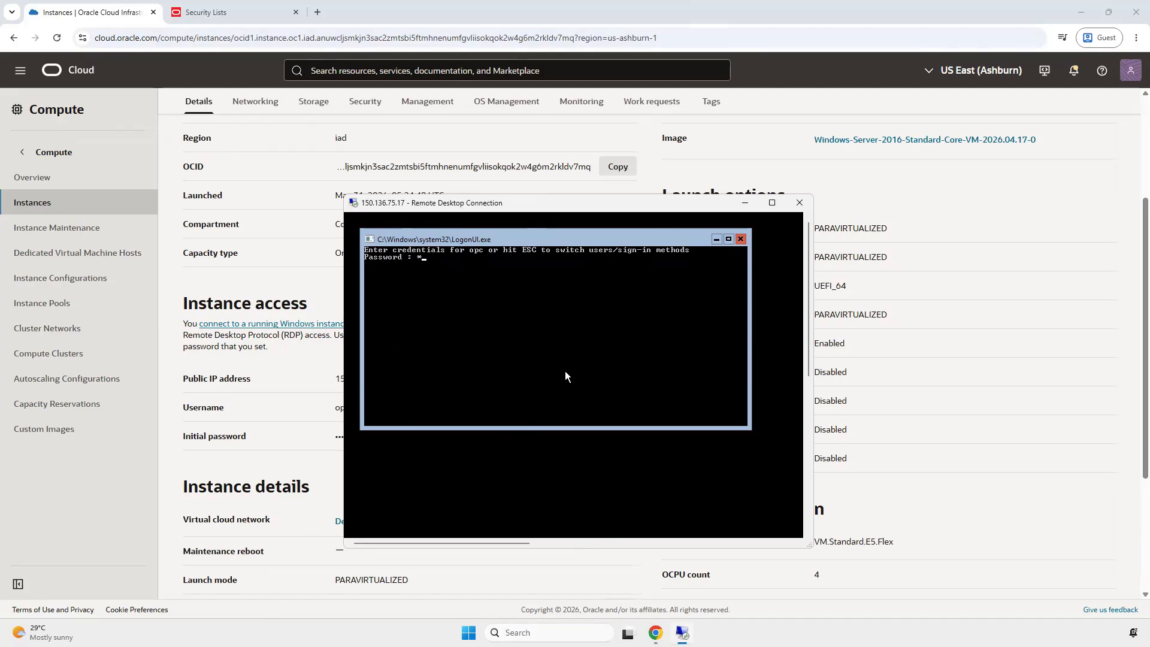
pyautogui.write('************')
pyautogui.press('Return')
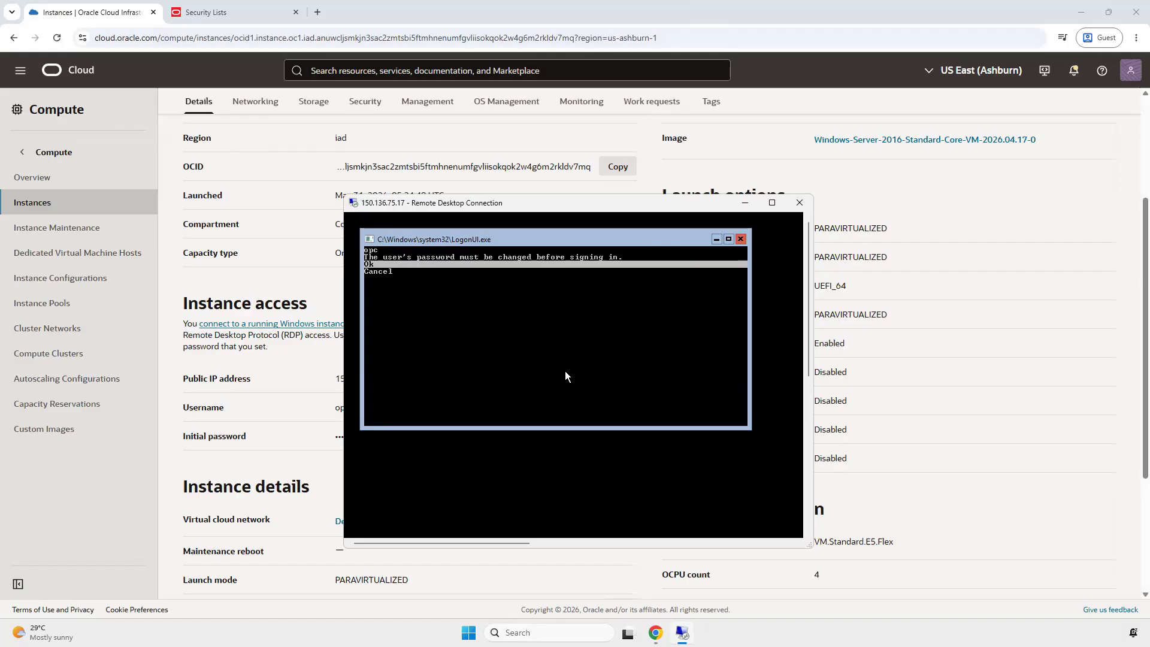
pyautogui.press('Return')
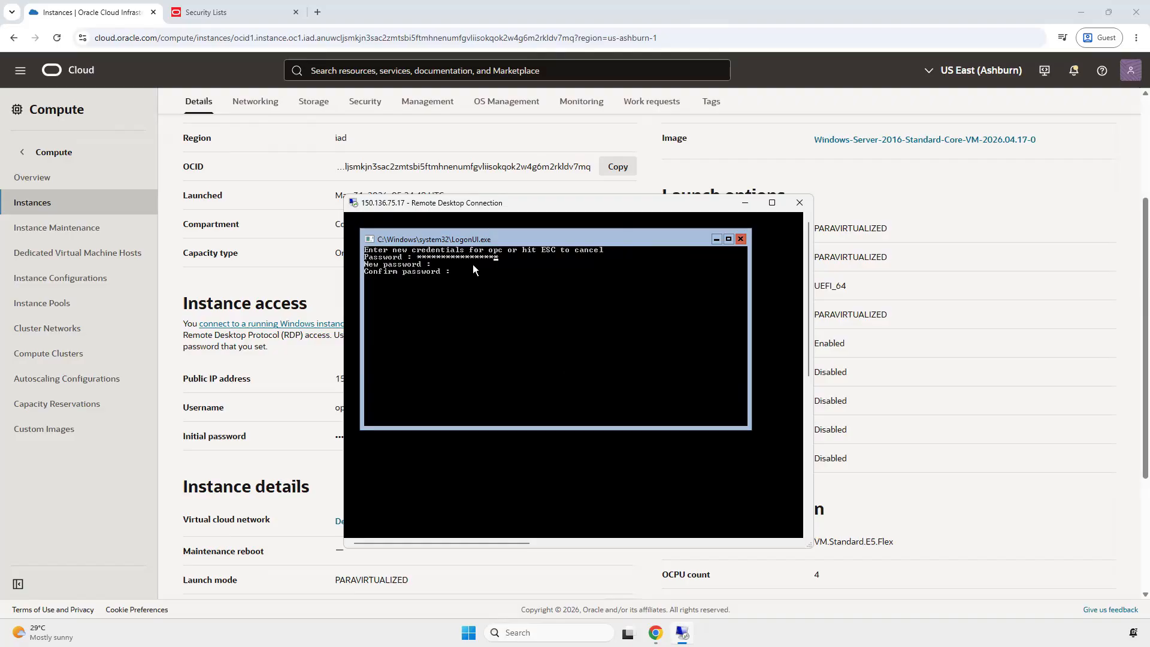
# Step: Try to change opc's password by entering the current password, a new password and its confirmation
pyautogui.write('****')
pyautogui.write('***********')
pyautogui.press('BackSpace')
pyautogui.press('BackSpace')
pyautogui.press('BackSpace')
pyautogui.press('BackSpace')
pyautogui.press('BackSpace')
pyautogui.press('BackSpace')
pyautogui.press('BackSpace')
pyautogui.press('BackSpace')
pyautogui.press('BackSpace')
pyautogui.press('BackSpace')
pyautogui.press('BackSpace')
pyautogui.press('BackSpace')
pyautogui.press('BackSpace')
pyautogui.press('BackSpace')
pyautogui.press('BackSpace')
pyautogui.press('BackSpace')
pyautogui.press('BackSpace')
pyautogui.press('BackSpace')
pyautogui.press('BackSpace')
pyautogui.press('BackSpace')
pyautogui.write('***')
pyautogui.write('******')
pyautogui.write('*******')
pyautogui.press('Return')
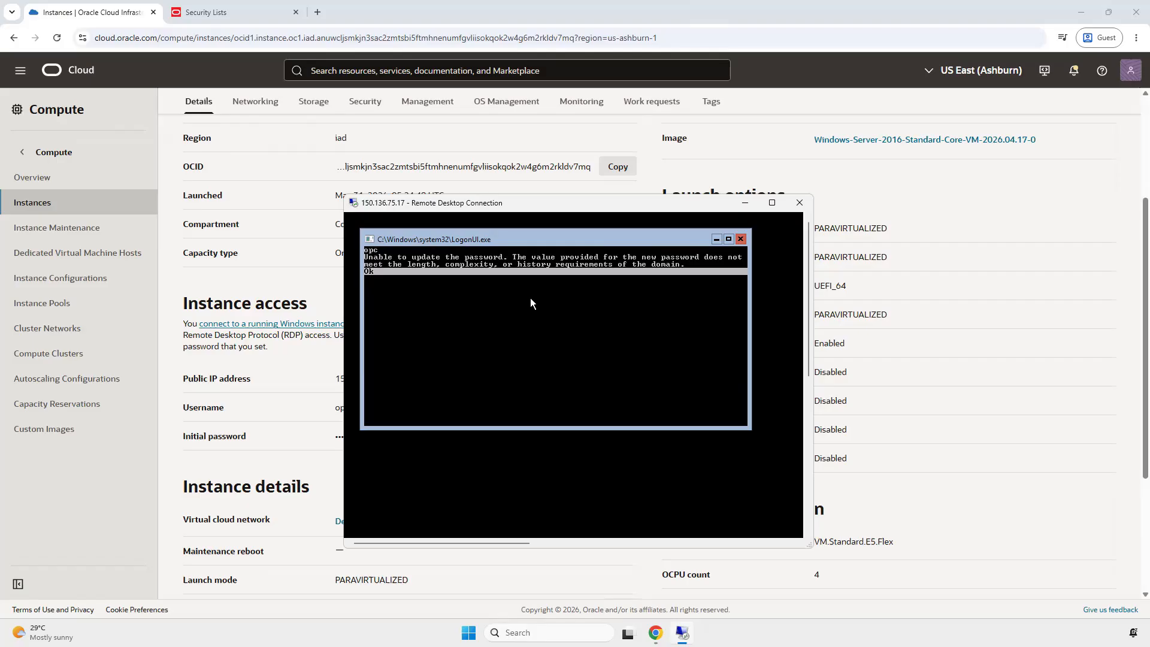
pyautogui.press('Return')
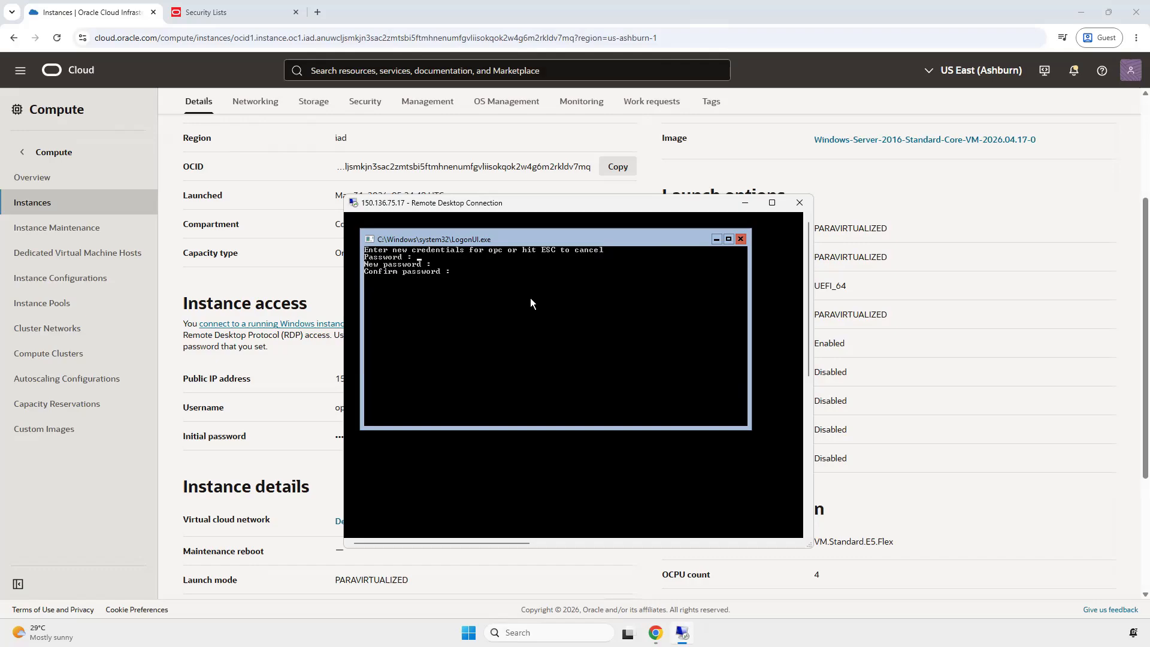
# Step: Enter opc's current password, set and confirm a compliant new password, and continue to the server's command prompt
pyautogui.write('************')
pyautogui.write('******************')
pyautogui.press('Return')
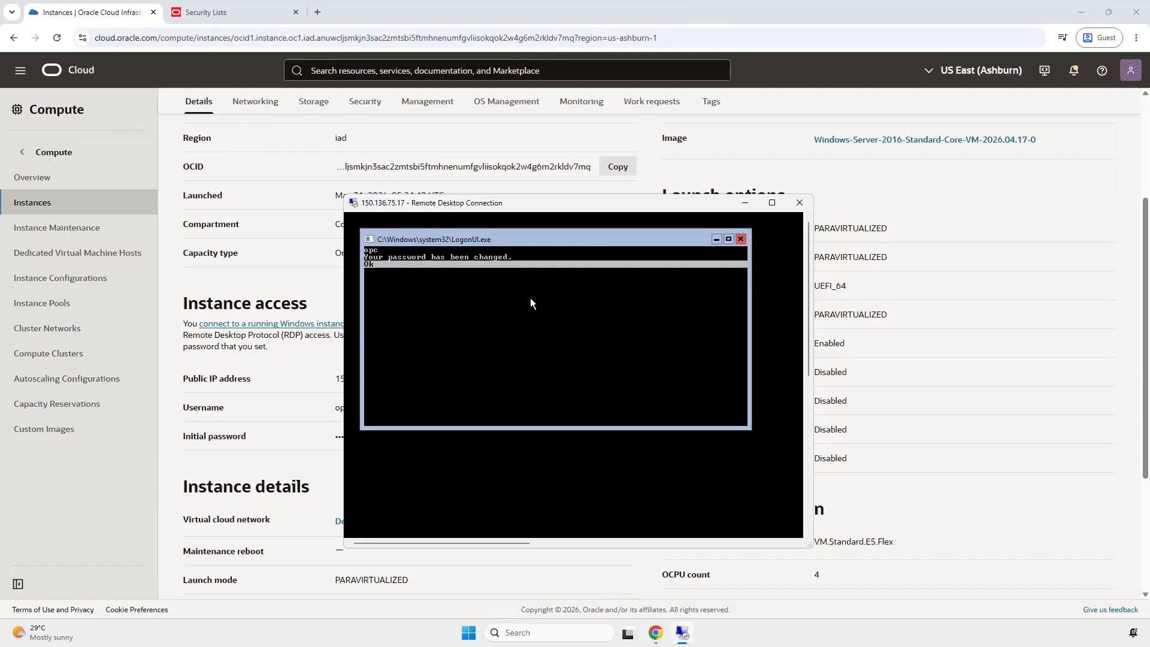
pyautogui.press('Return')
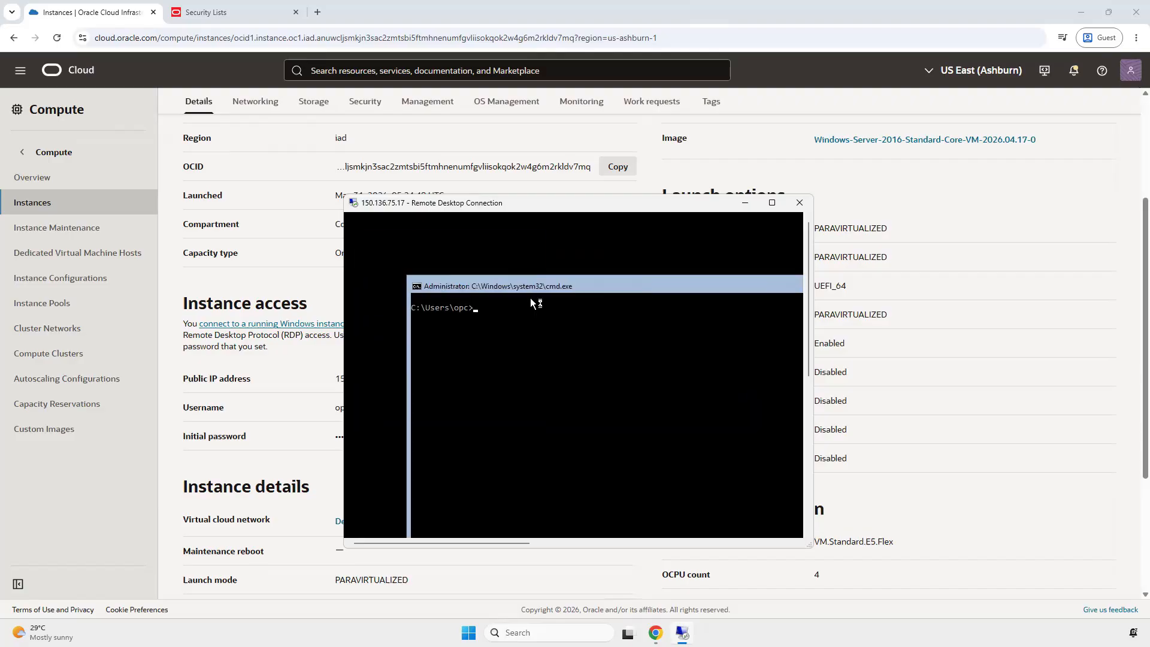
# Step: Maximize the remote session and run ipconfig at the command prompt
pyautogui.click(774, 202)
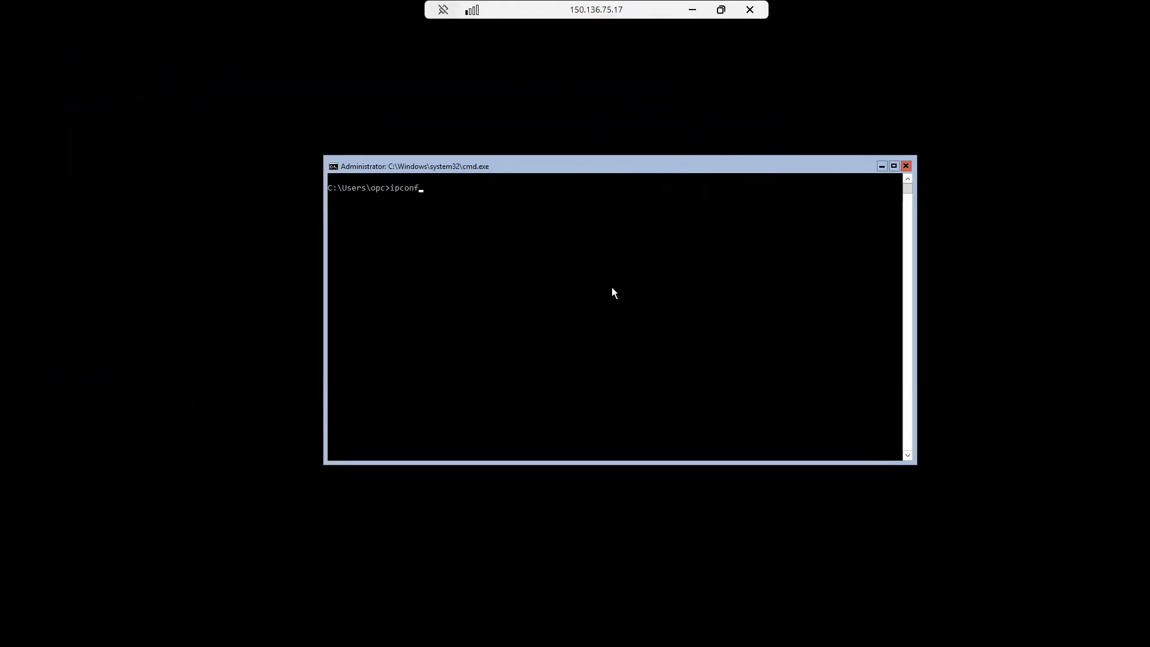
pyautogui.press('Return')
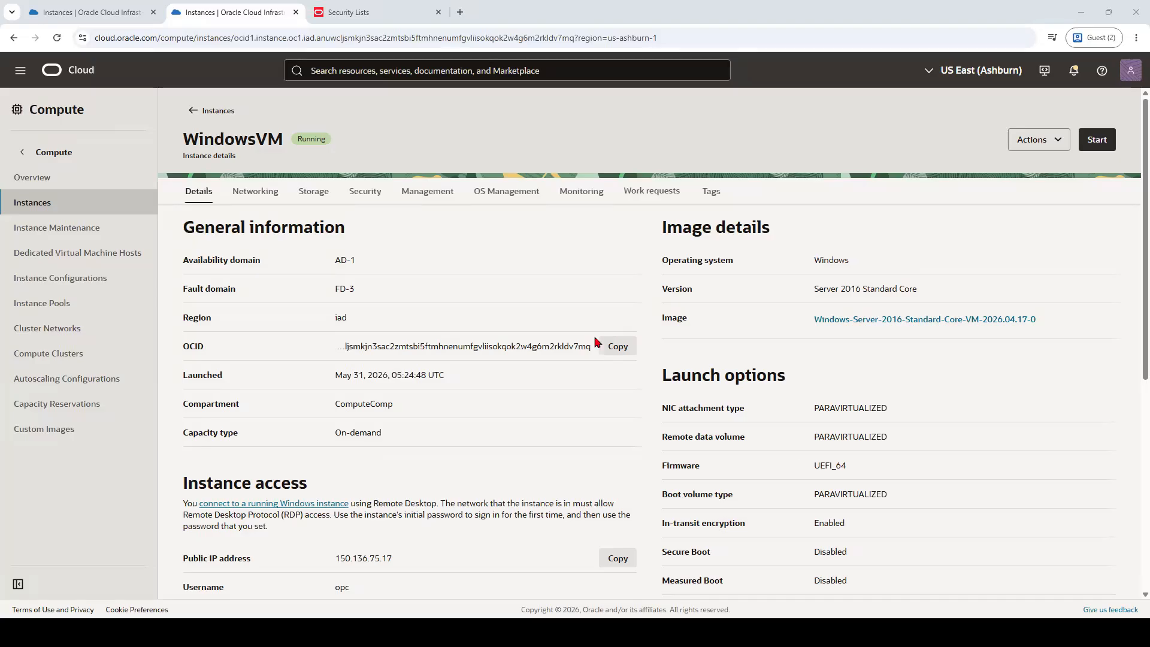
# Step: Check WindowsVM's image details and read the Google AI Overview on Server Core's command-line screen and its Remote Management and full desktop options
pyautogui.doubleClick(712, 230)
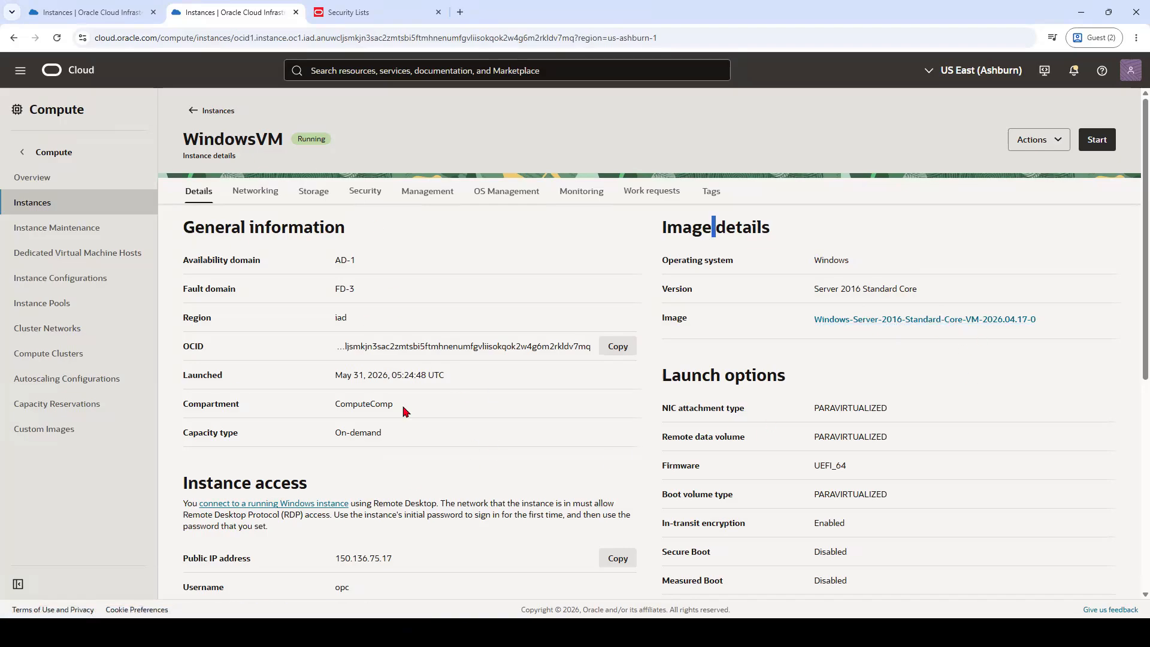
pyautogui.press('super')
pyautogui.press('Return')
pyautogui.hotkey('alt', 'Tab')
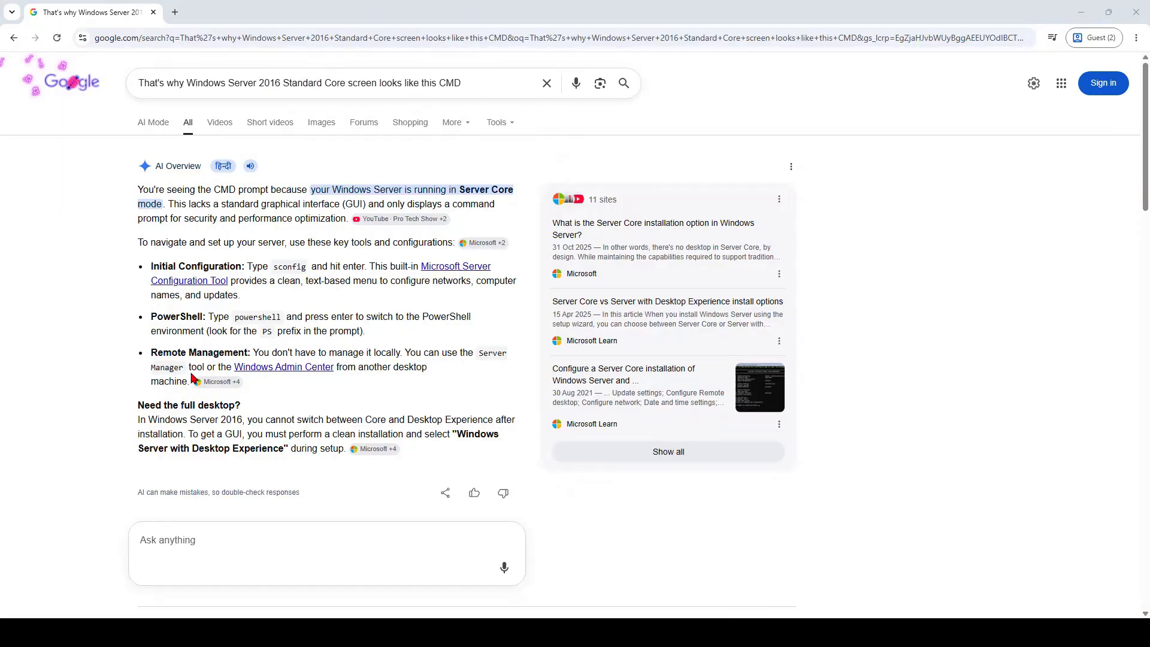
pyautogui.moveTo(253, 352); pyautogui.dragTo(324, 369)
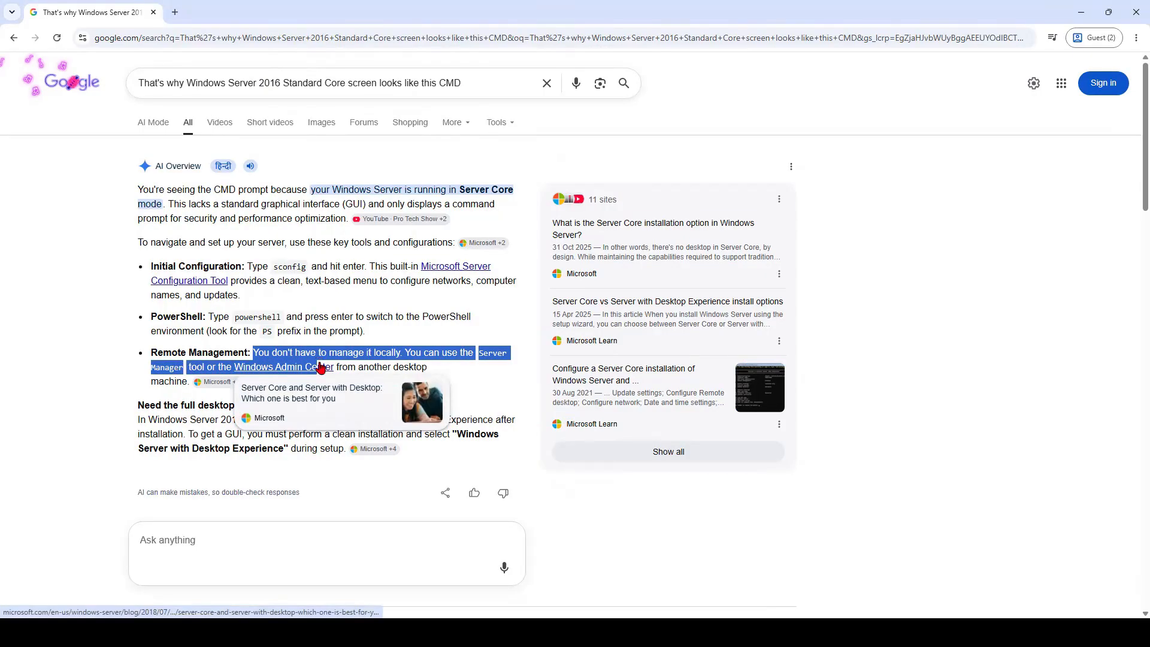
pyautogui.click(56, 413)
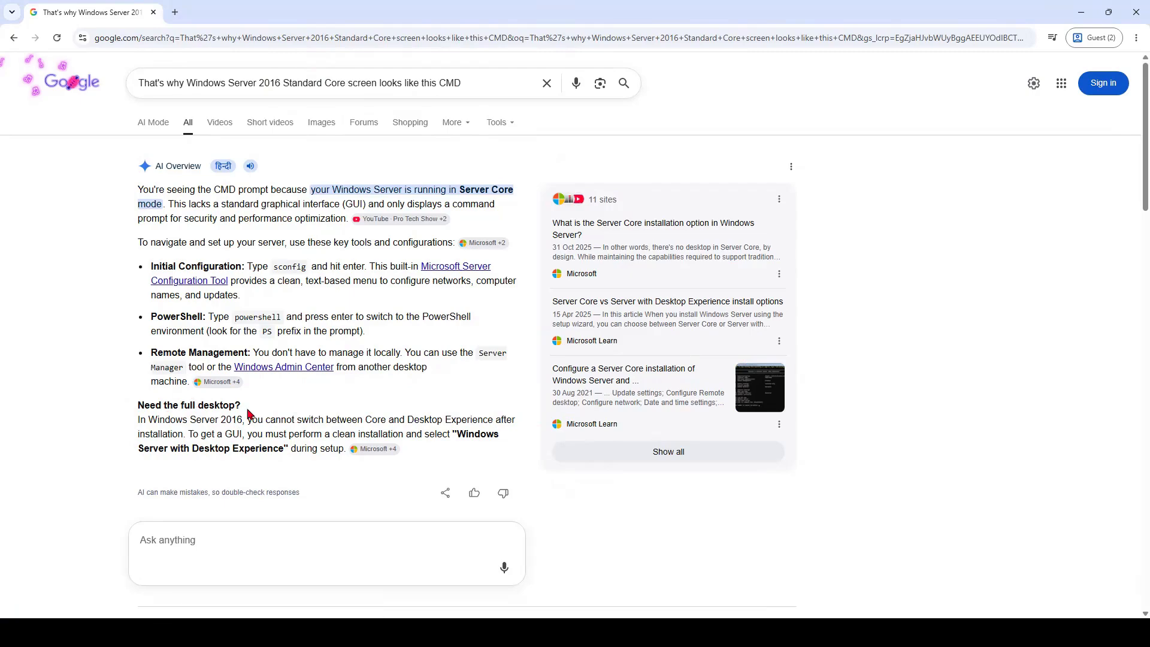
pyautogui.moveTo(248, 420); pyautogui.dragTo(506, 417)
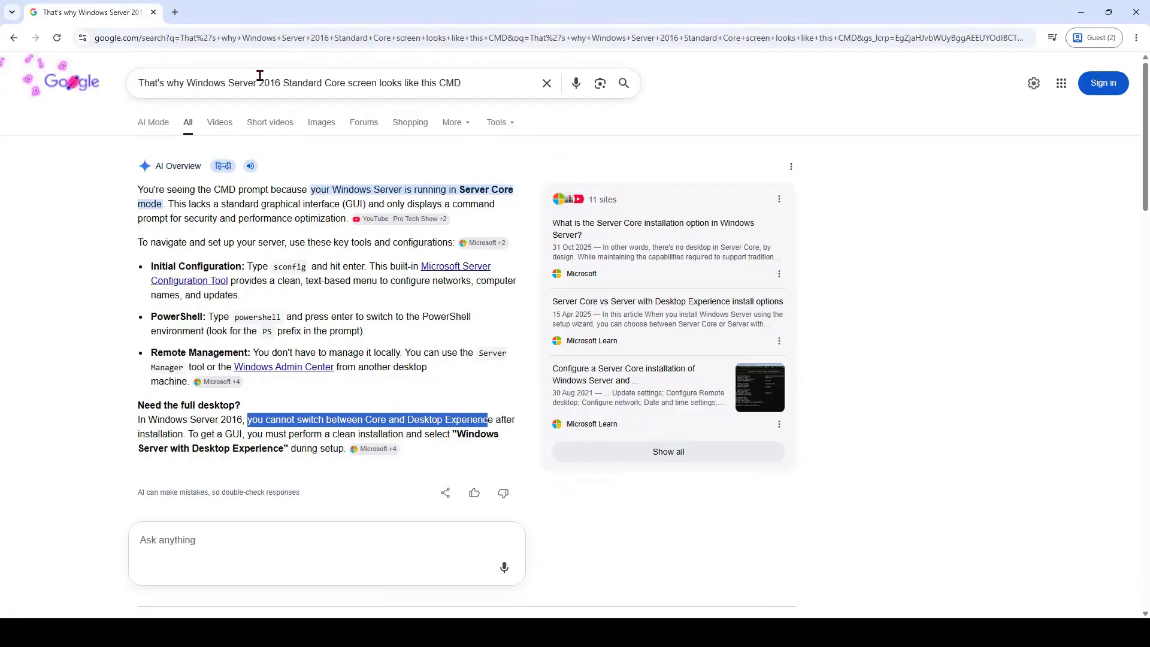
pyautogui.click(153, 13)
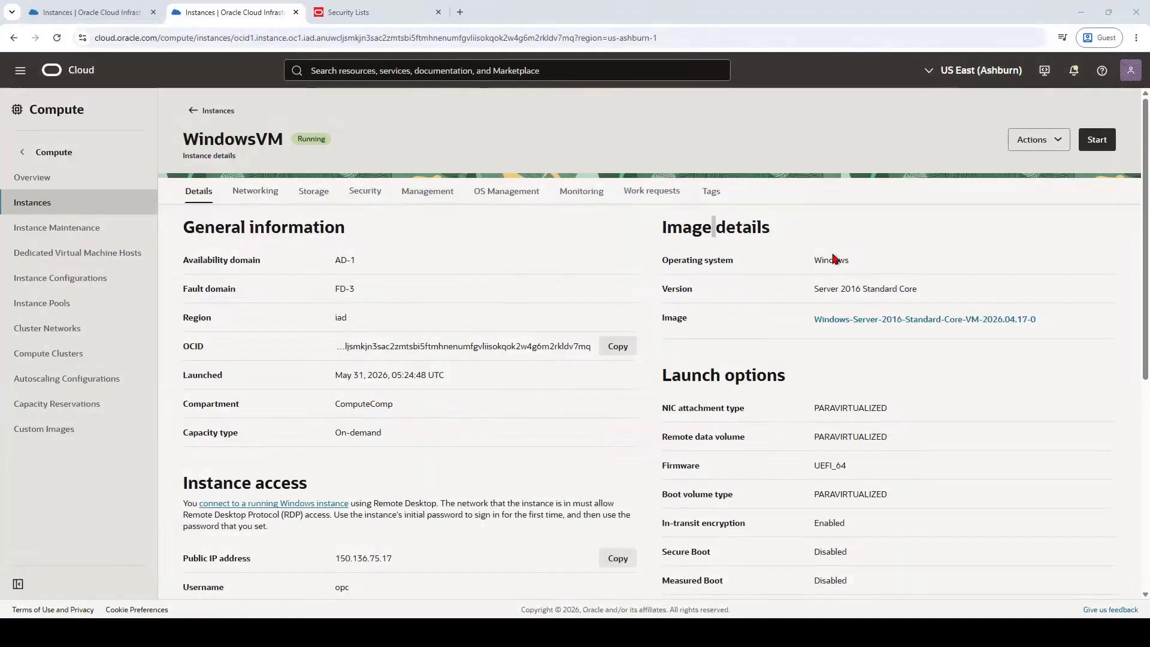
# Step: Start a new compute instance from the Instances list, name it WindowsVM1, and place it in availability domain AD 3
pyautogui.doubleClick(739, 227)
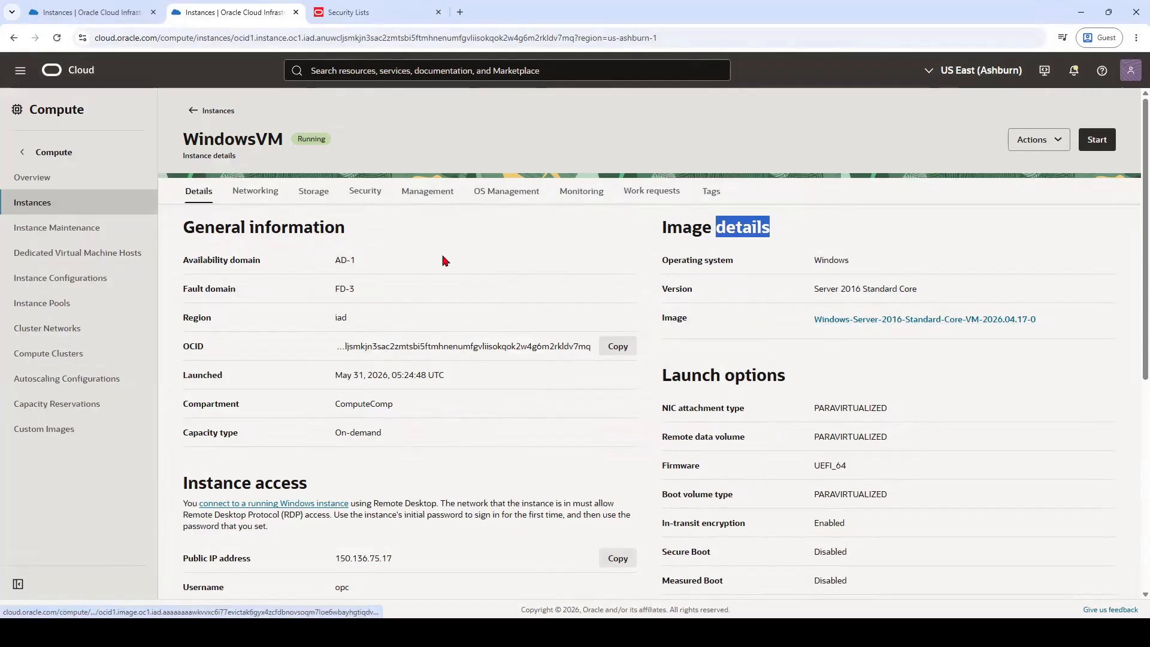
pyautogui.click(189, 112)
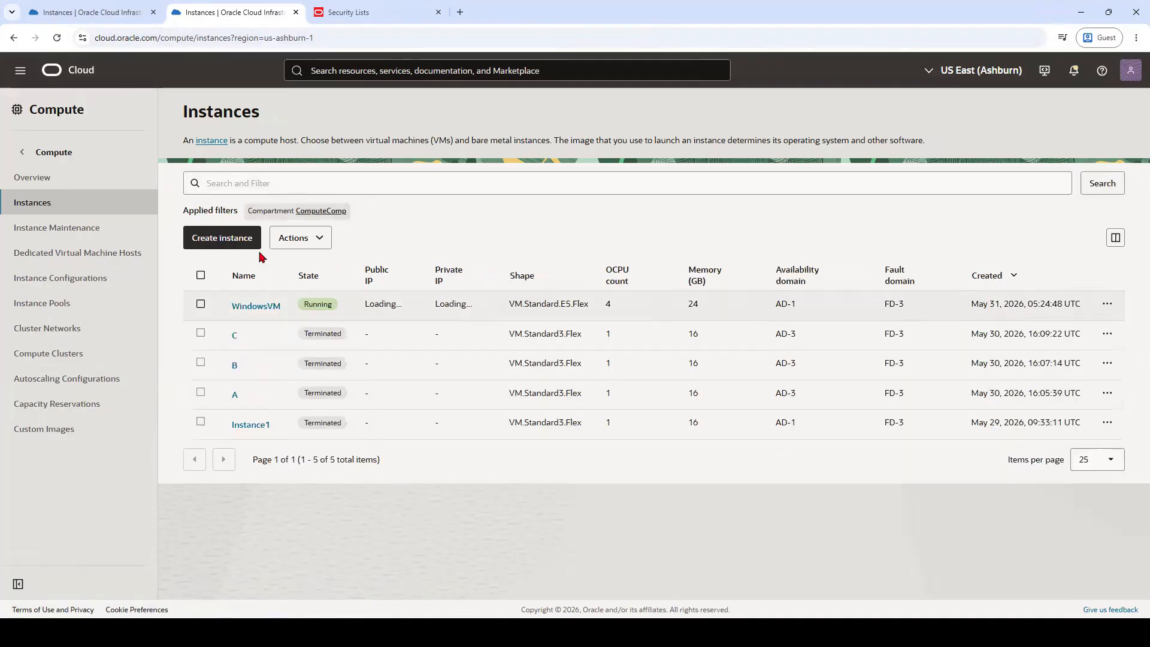
pyautogui.click(233, 243)
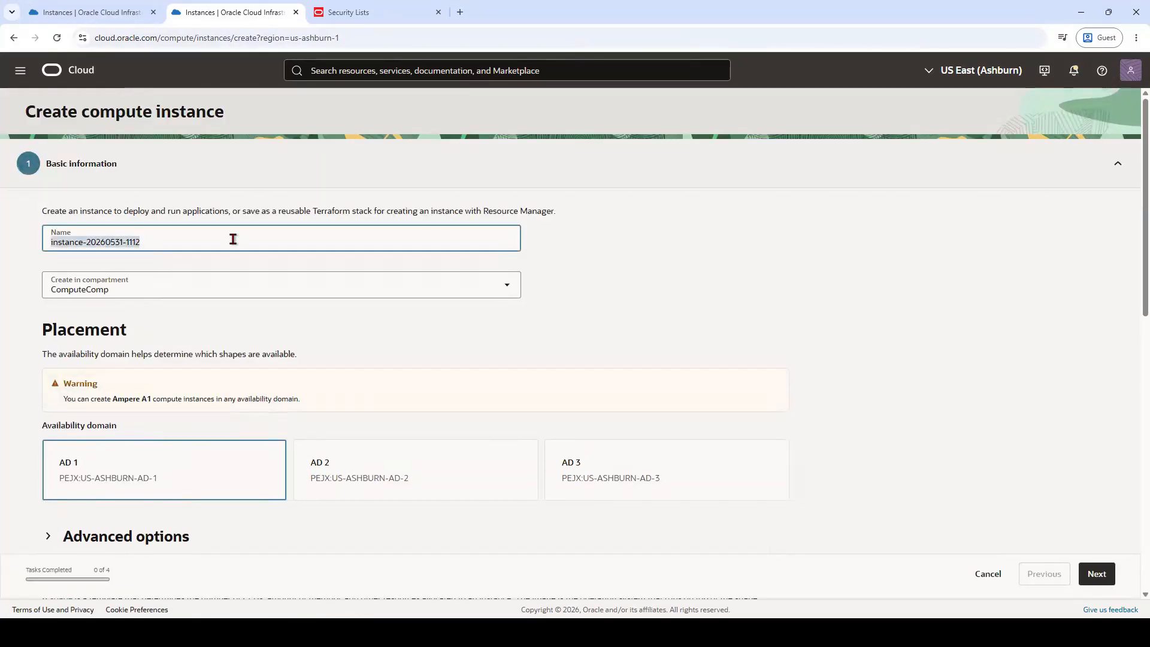
pyautogui.write('WindowsVM1')
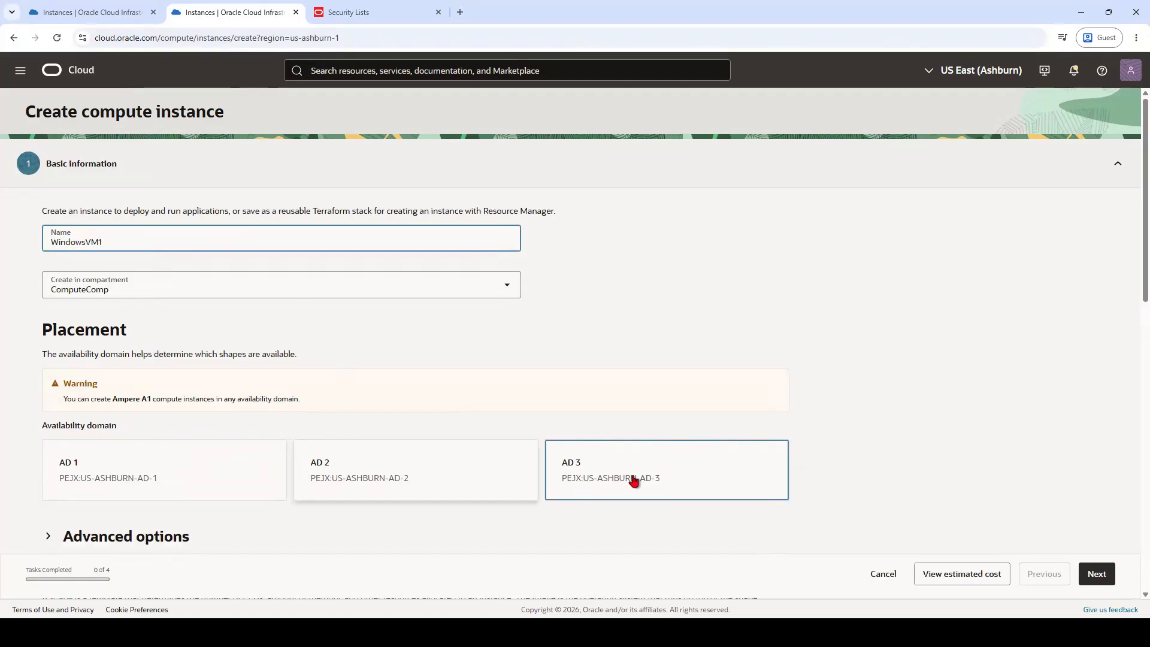
# Step: Change the instance's image to Windows Server 2019 Standard with the "Bring your own license" pricing
pyautogui.scroll(-5, 400, 406)
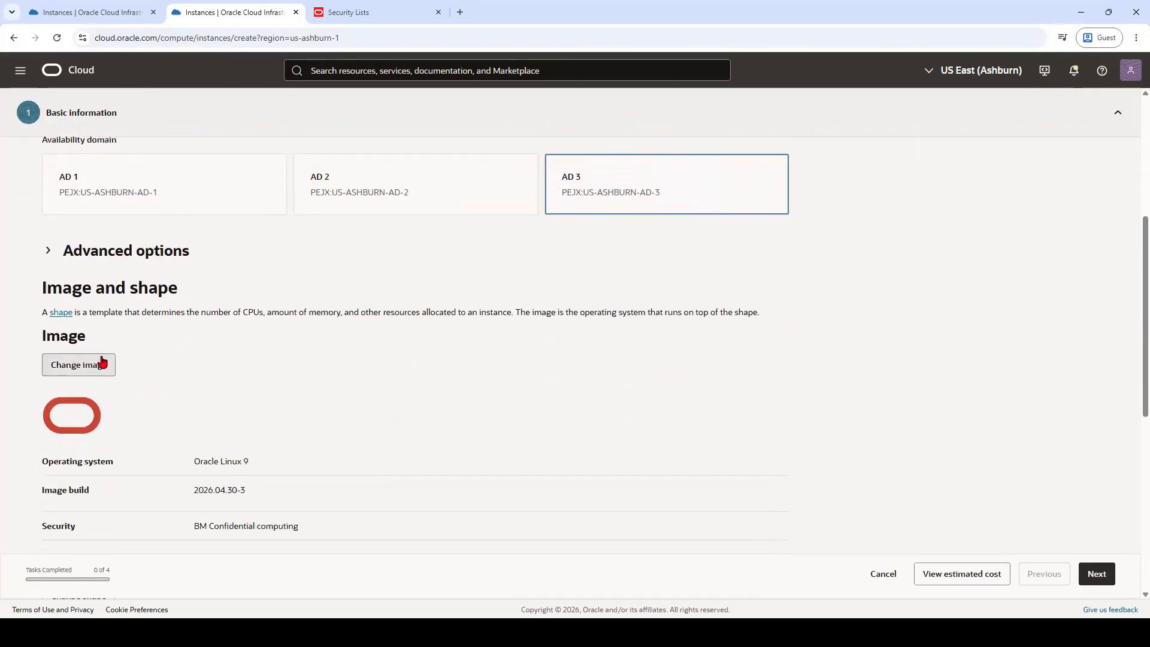
pyautogui.click(102, 362)
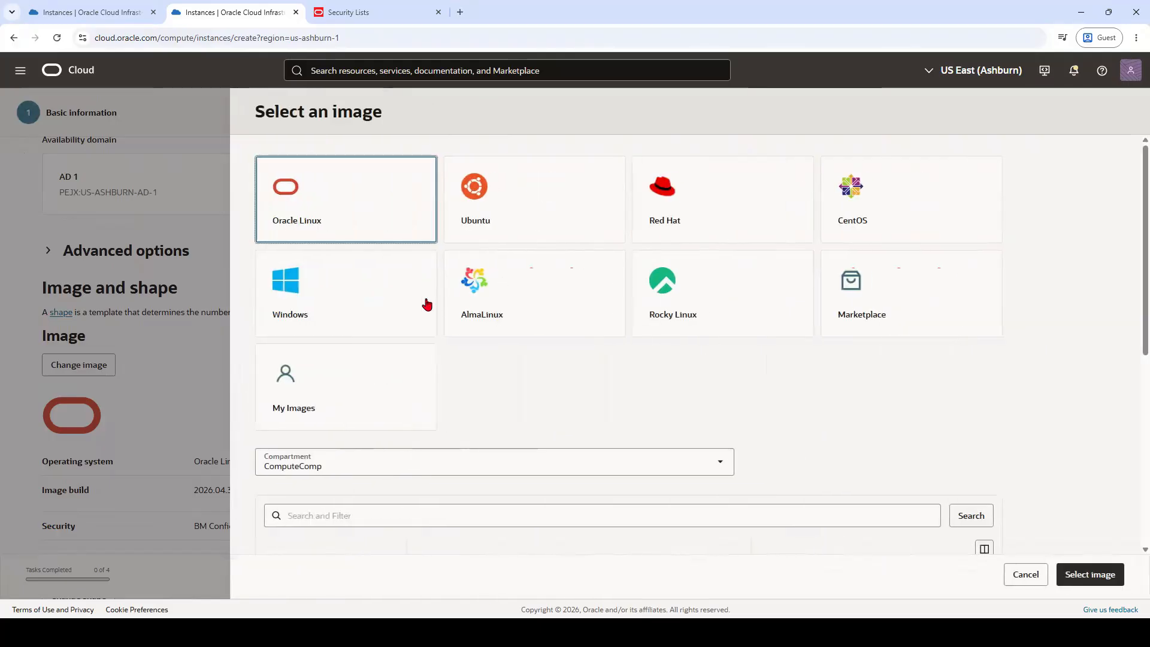
pyautogui.click(356, 300)
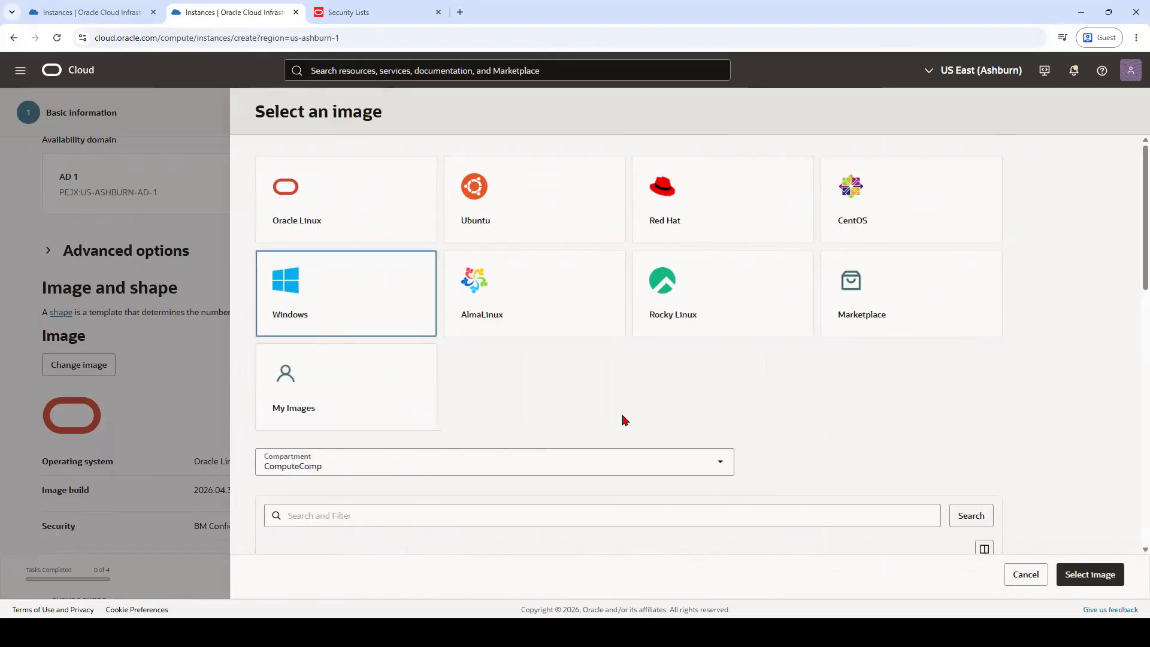
pyautogui.scroll(-3, 626, 416)
pyautogui.scroll(-2, 628, 413)
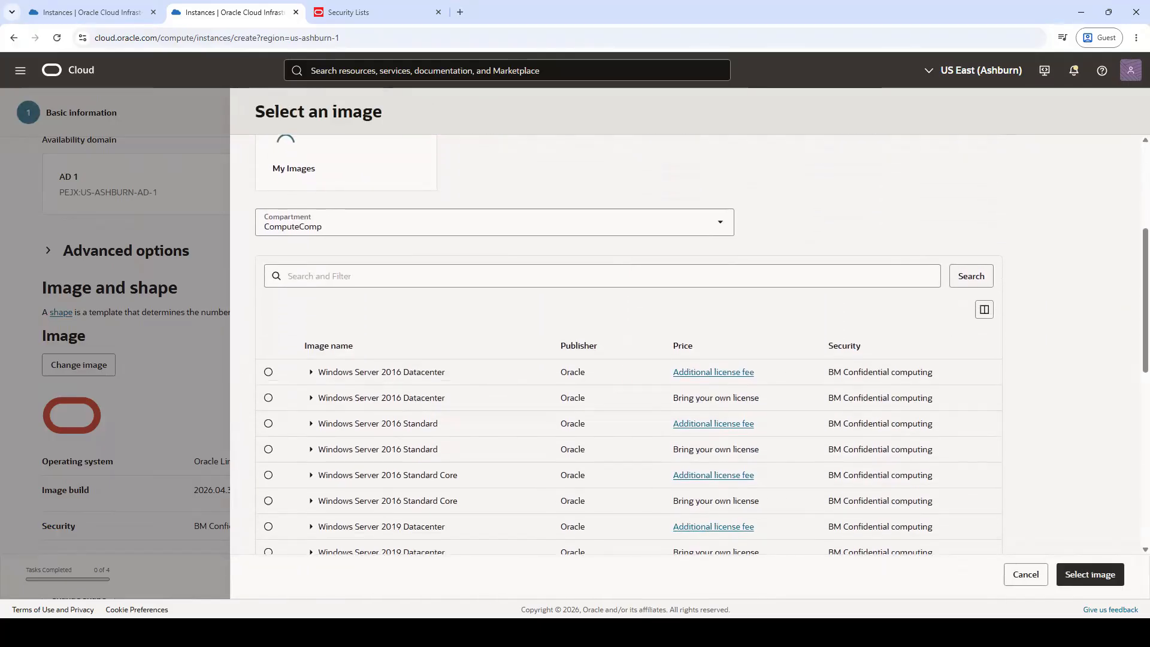
pyautogui.scroll(-2, 677, 293)
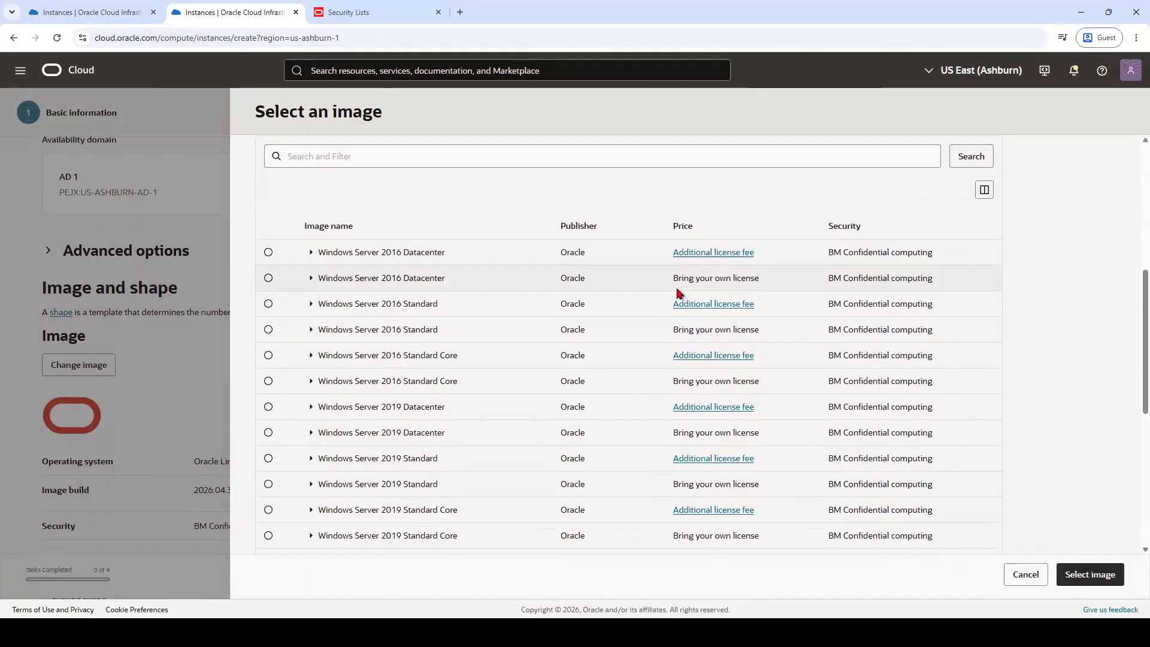
pyautogui.scroll(-1, 735, 434)
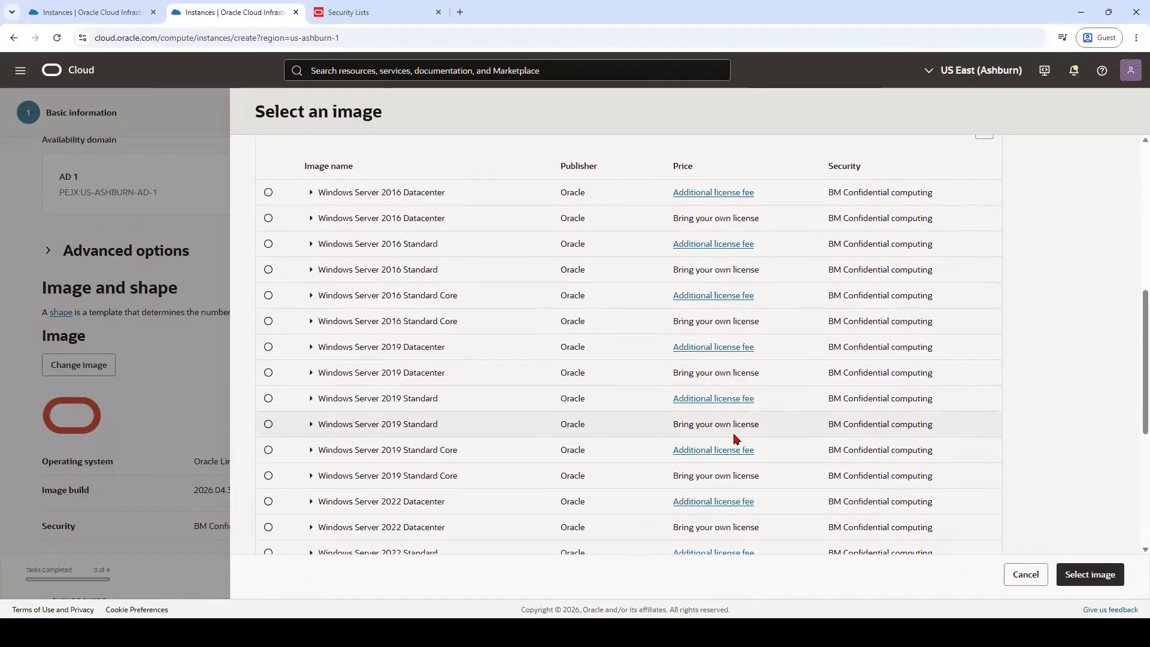
pyautogui.scroll(-3, 737, 439)
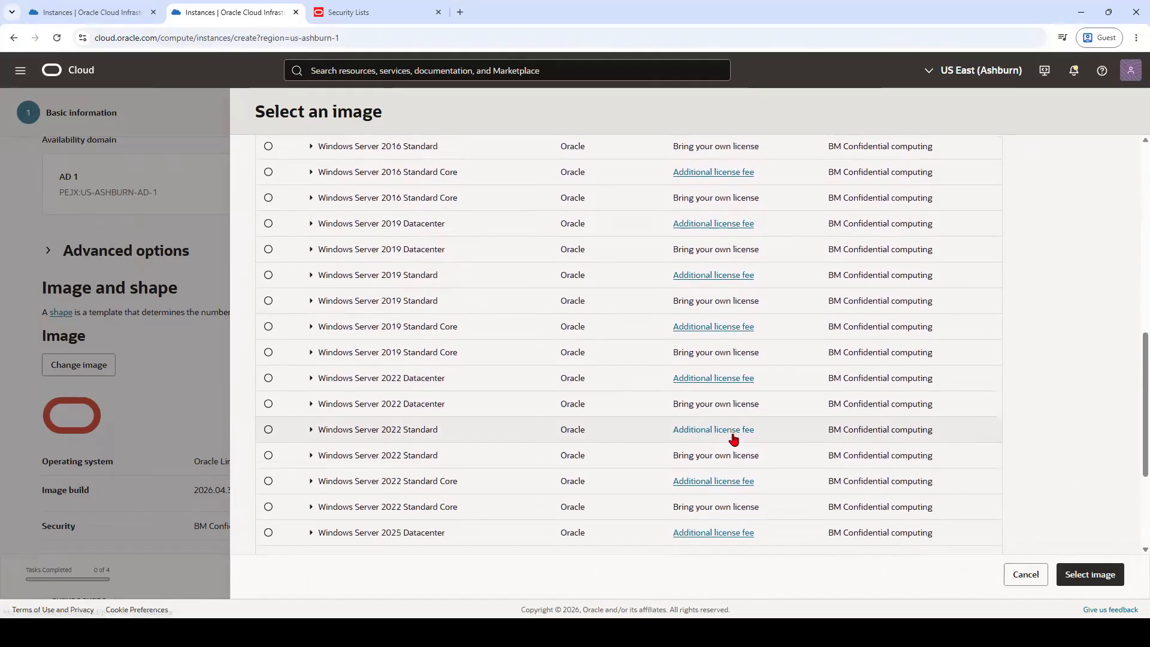
pyautogui.scroll(-1, 734, 439)
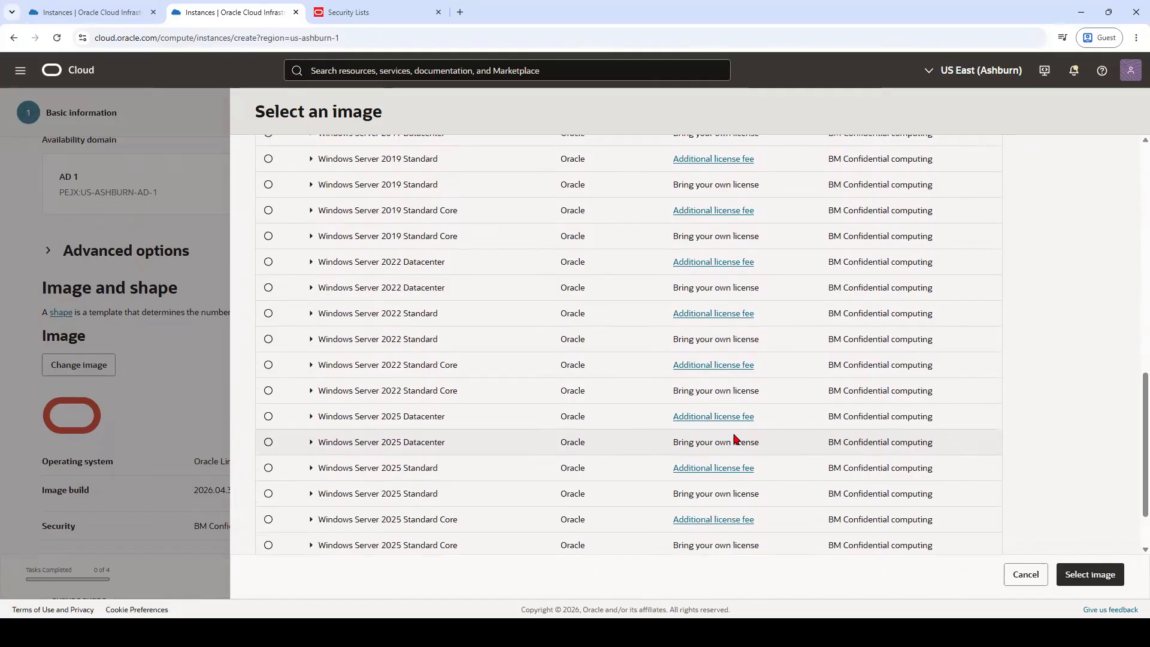
pyautogui.scroll(2, 736, 439)
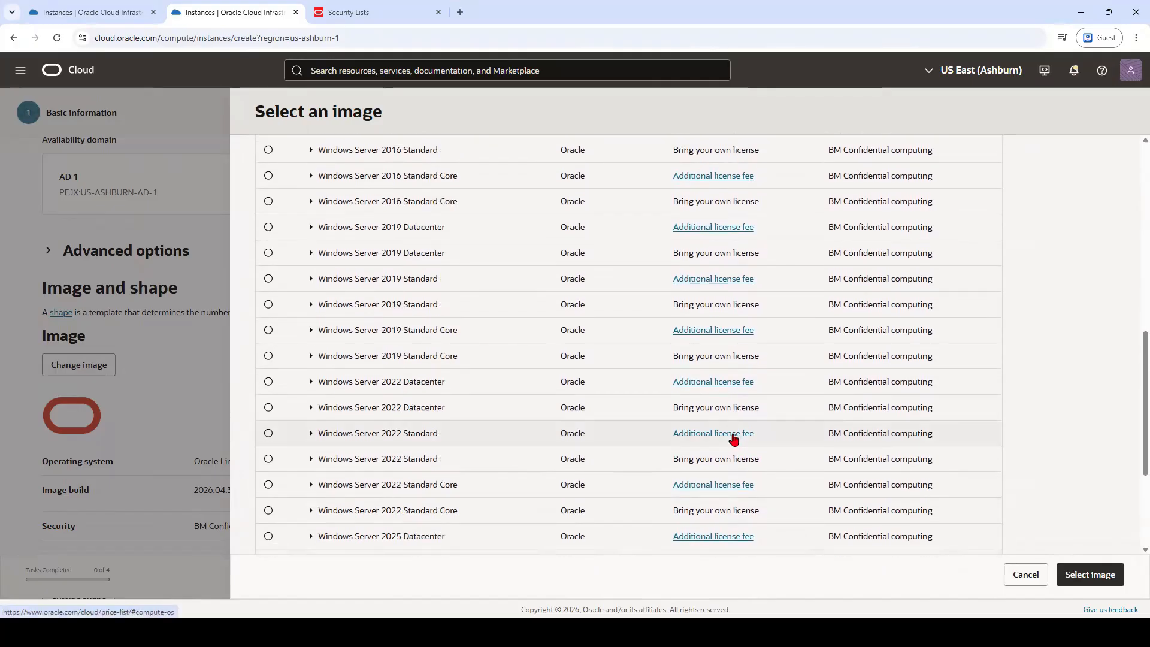
pyautogui.scroll(1, 736, 439)
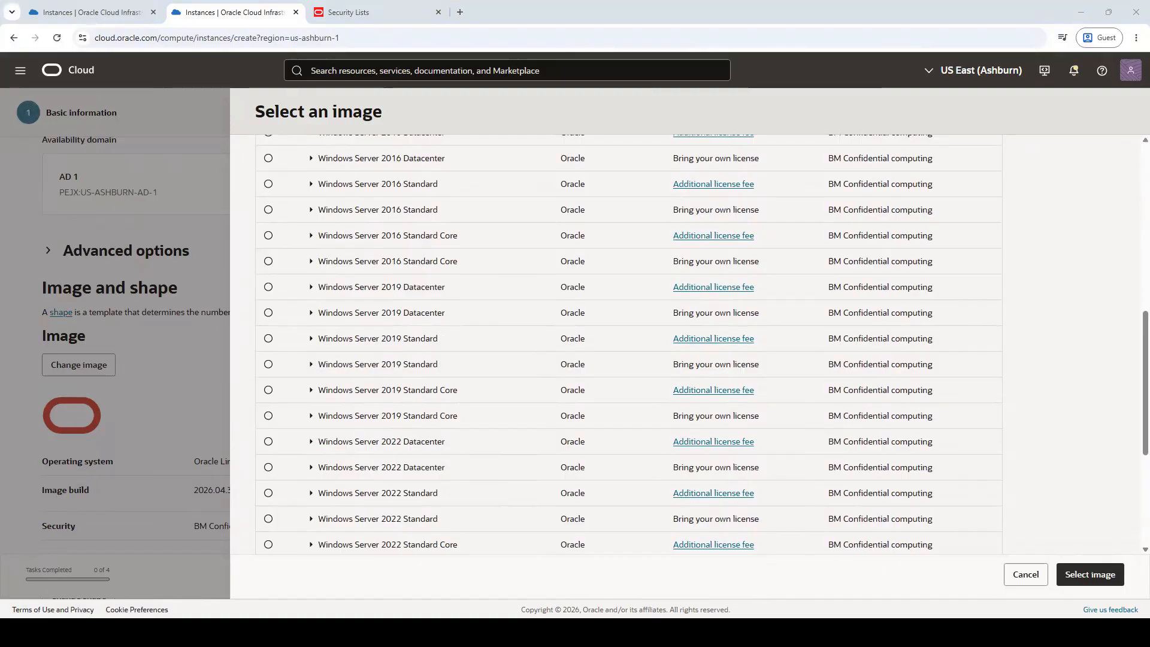
pyautogui.scroll(-1, 783, 427)
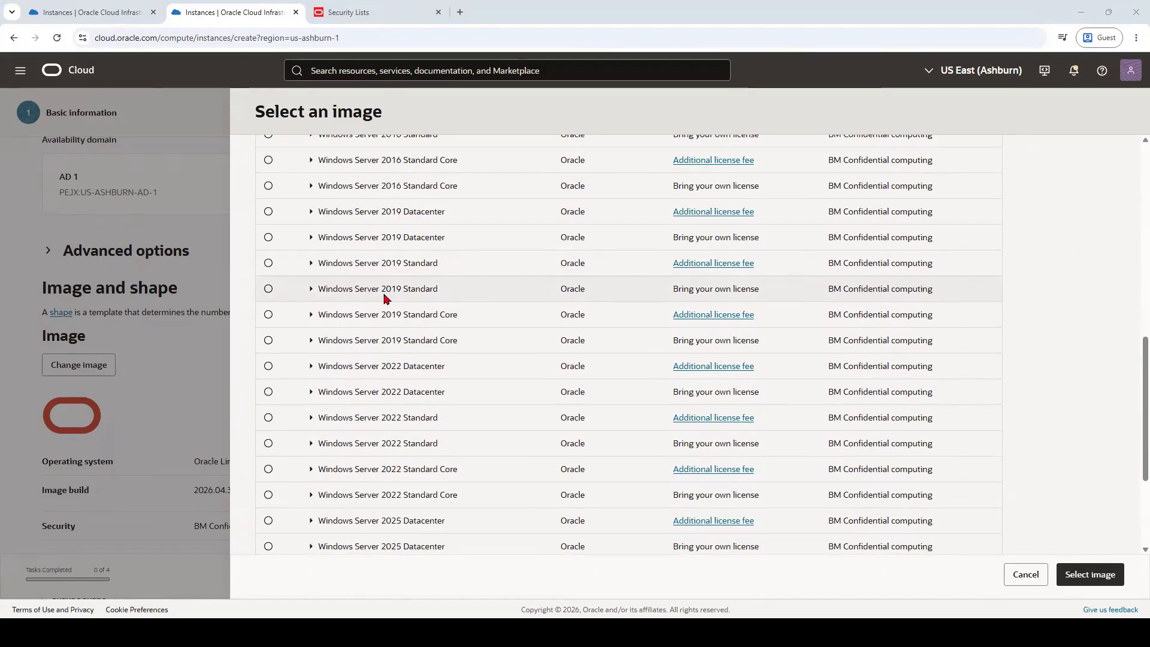
pyautogui.click(311, 292)
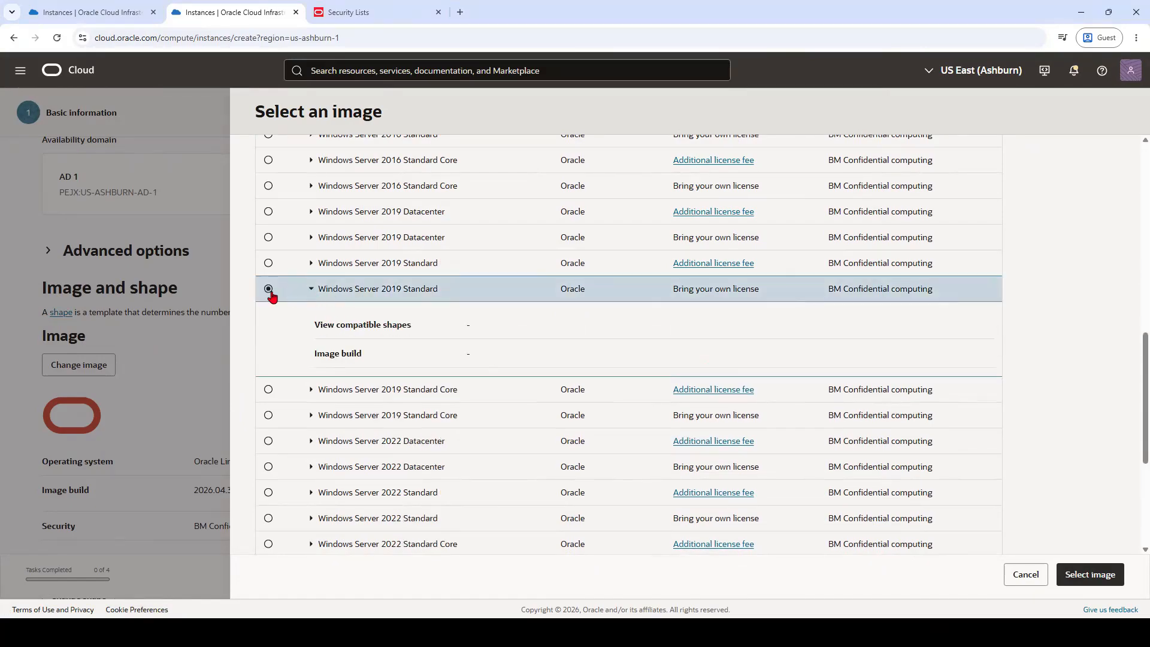
pyautogui.click(1096, 579)
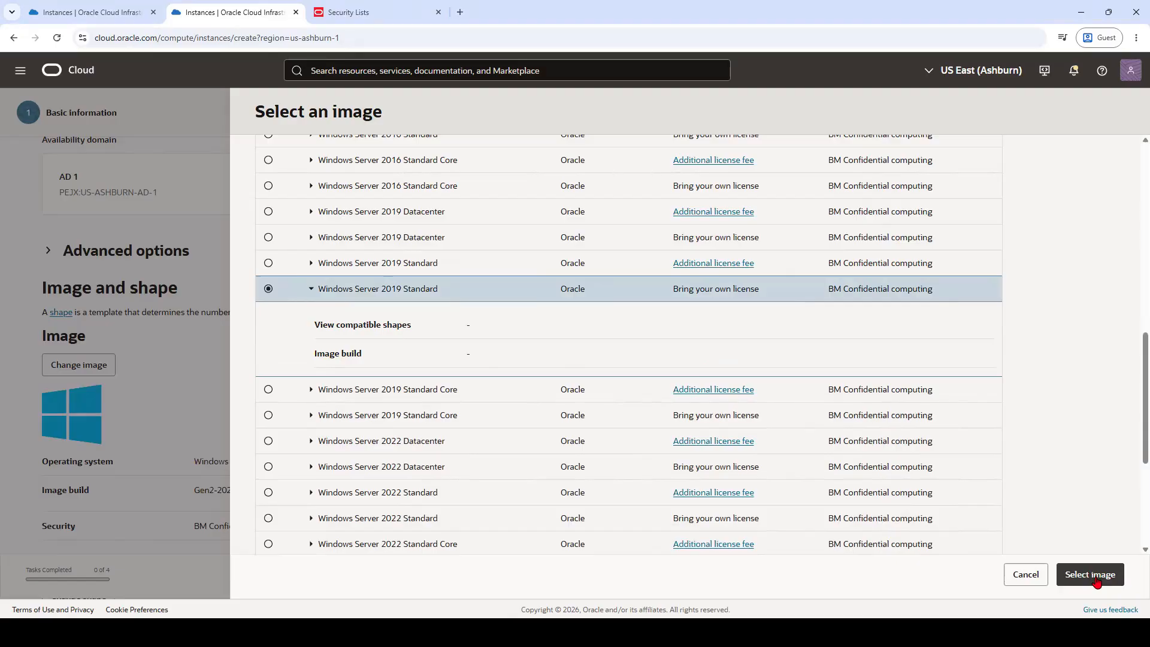
# Step: Open the shape selection for the instance, expand VM.Standard.E5.Flex, and set its number of OCPUs to 4
pyautogui.scroll(-4, 384, 387)
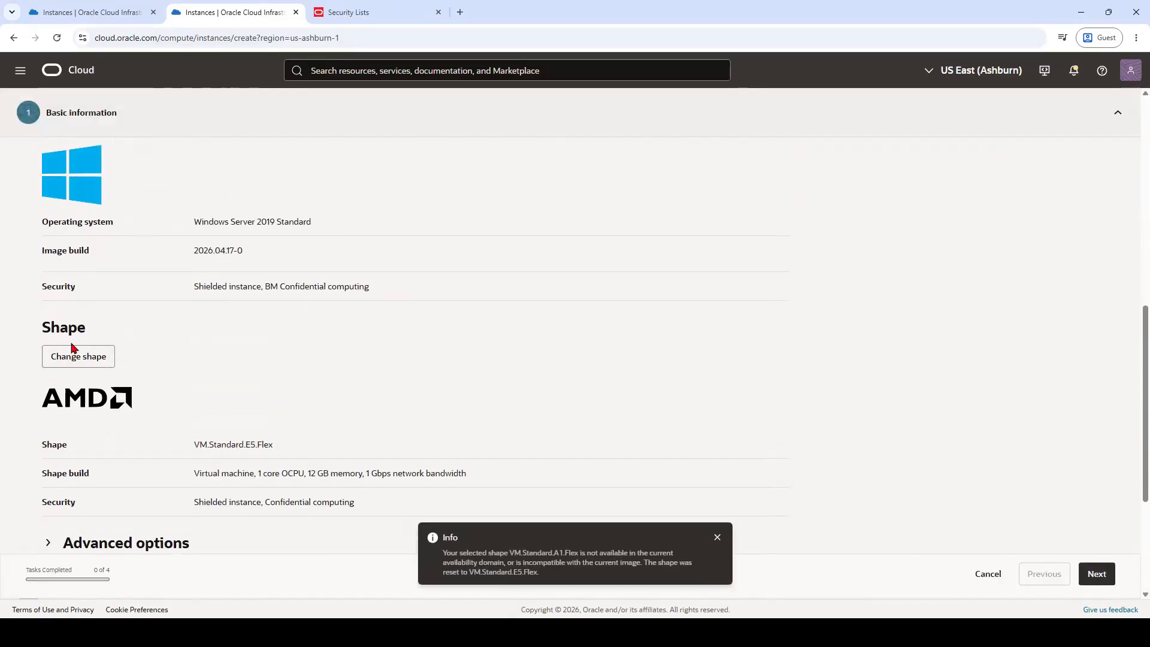
pyautogui.scroll(-2, 236, 416)
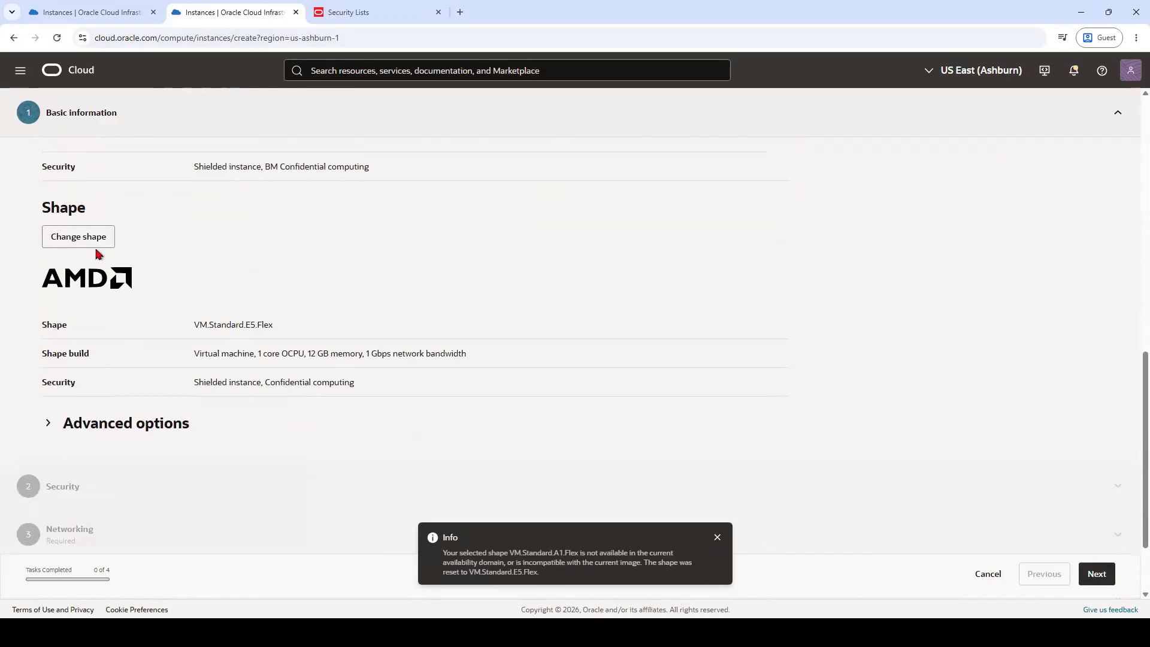
pyautogui.click(103, 241)
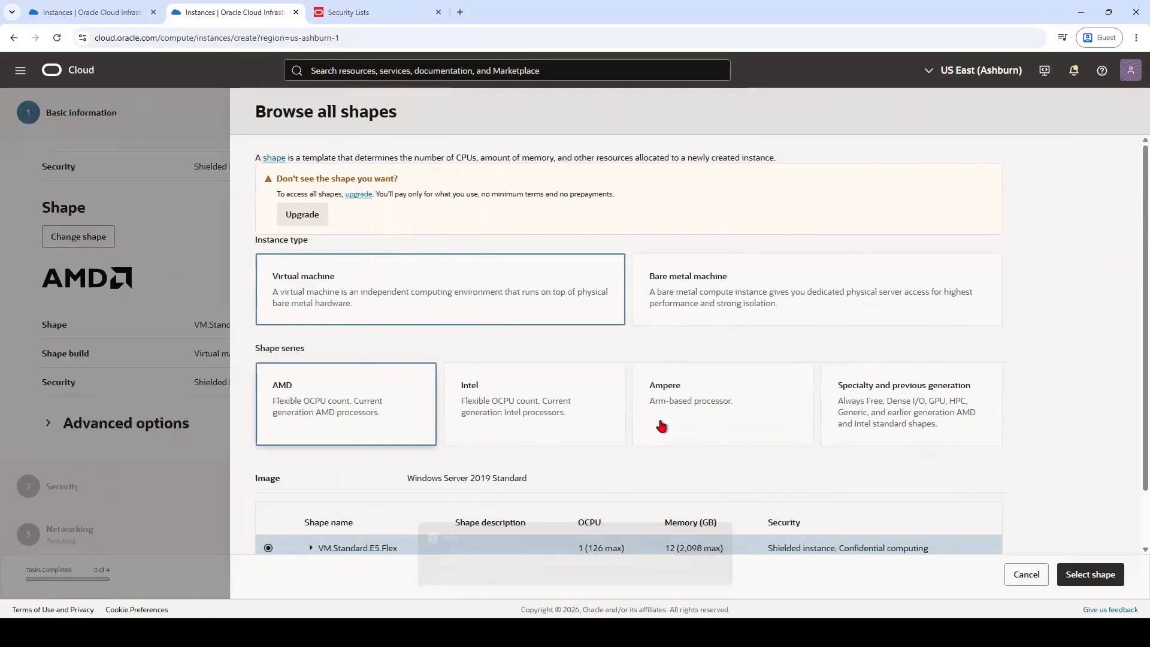
pyautogui.scroll(-1, 513, 495)
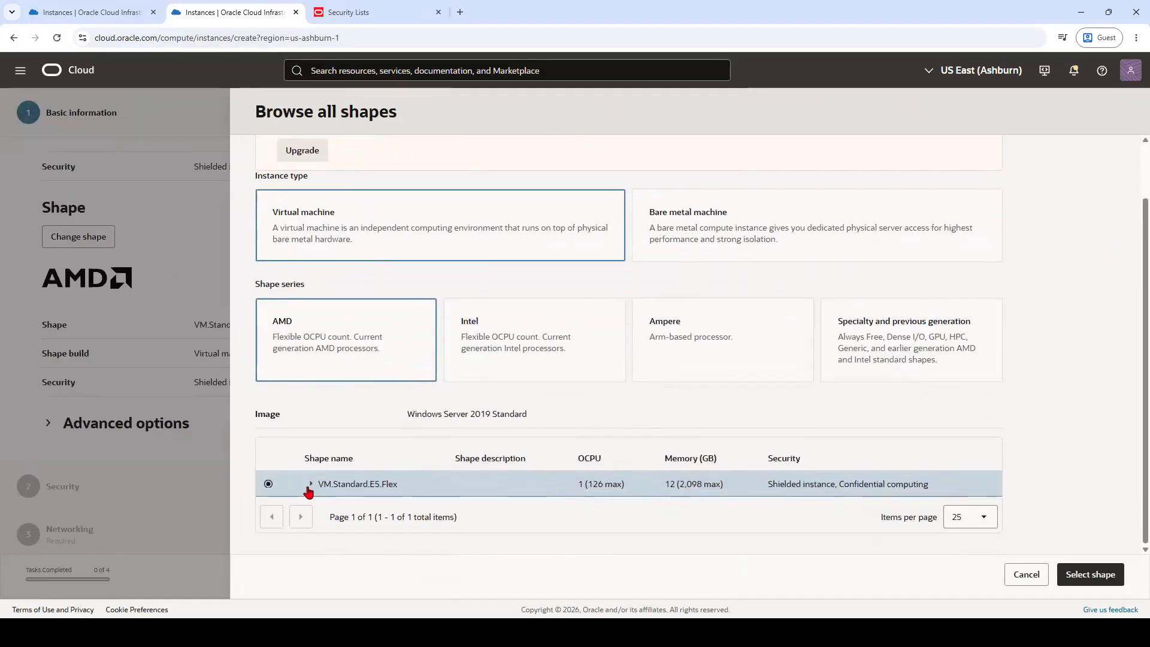
pyautogui.click(310, 484)
pyautogui.scroll(-4, 689, 483)
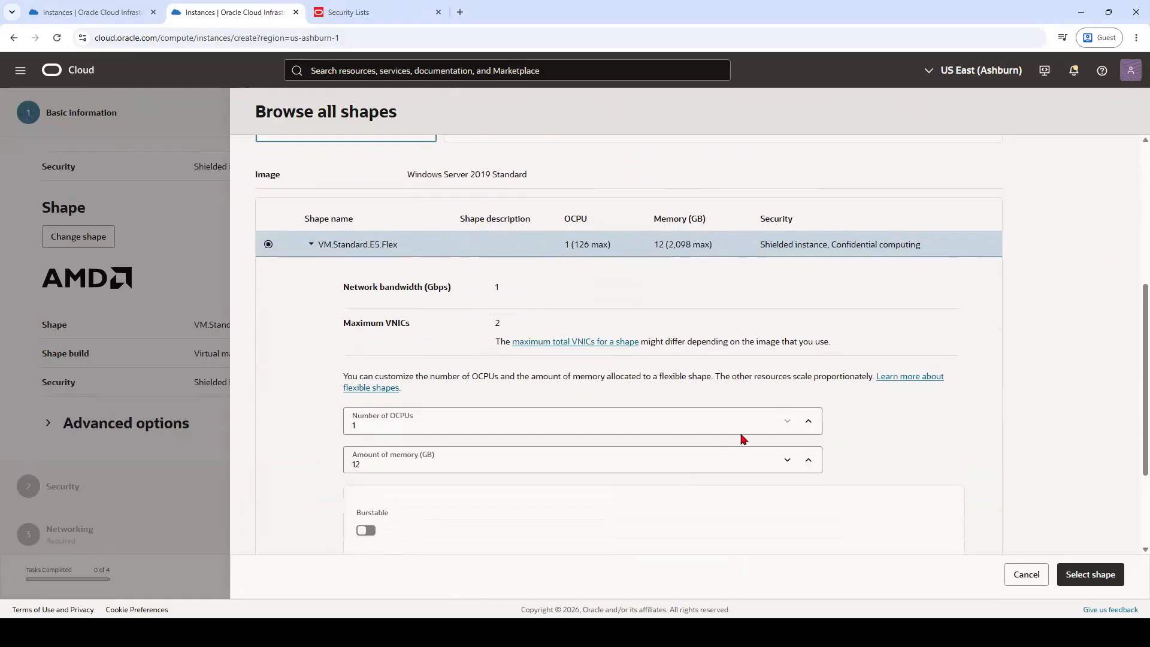
pyautogui.click(808, 426)
pyautogui.click(809, 425)
pyautogui.click(809, 425)
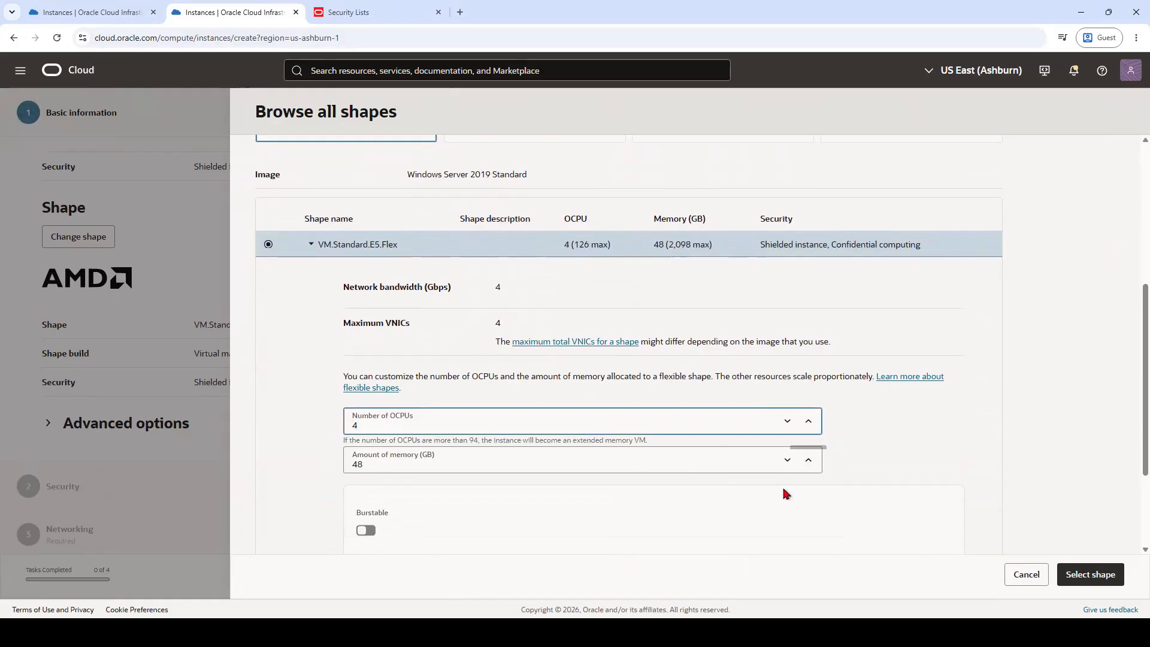
# Step: Set the VM.Standard.E5.Flex shape's memory to 24 GB and apply the shape to the instance
pyautogui.click(741, 461)
pyautogui.doubleClick(741, 460)
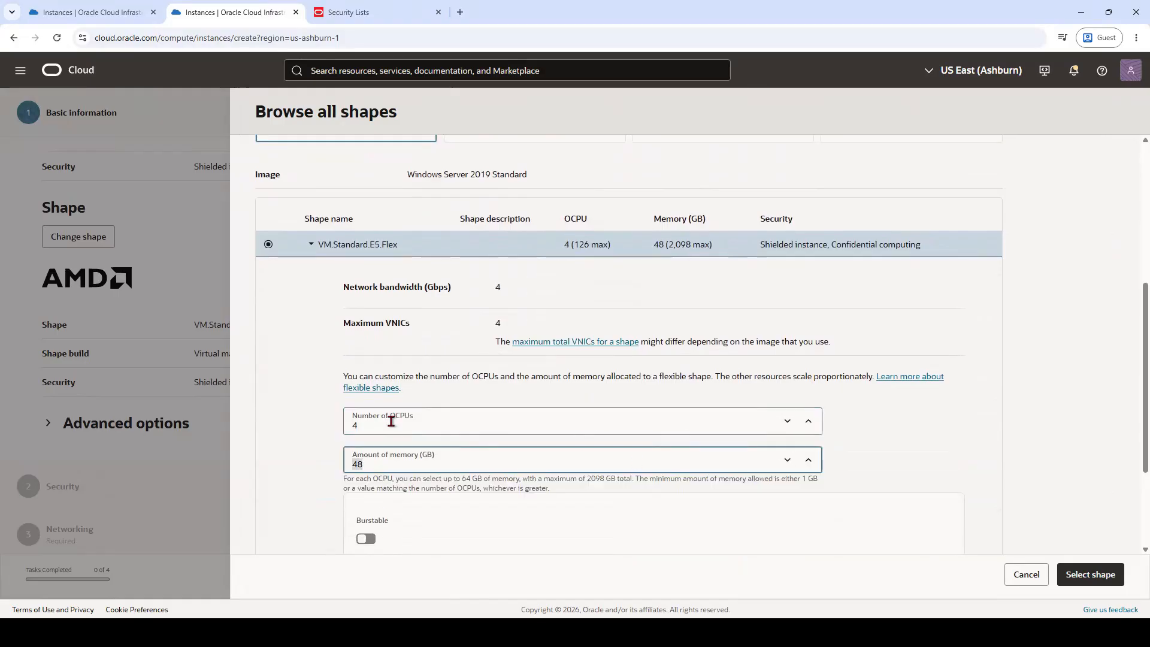
pyautogui.write('24')
pyautogui.scroll(-2, 632, 429)
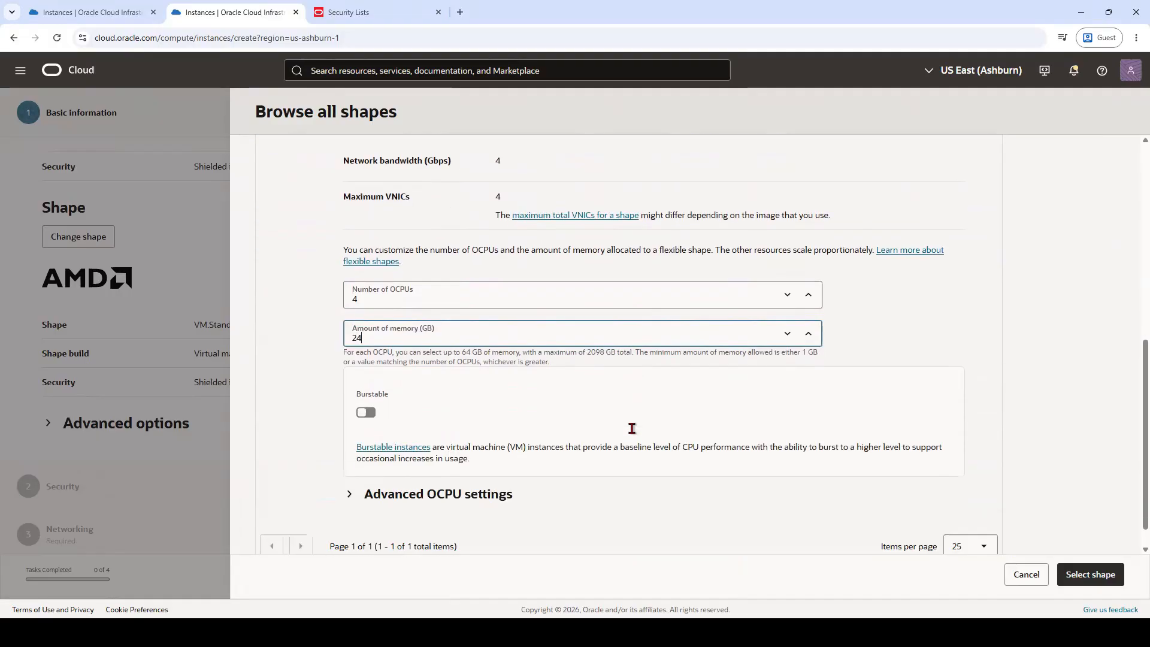
pyautogui.click(1070, 575)
# Step: Check the chosen operating system and shape in the basic information, and proceed through Security to the Networking section
pyautogui.scroll(-2, 317, 440)
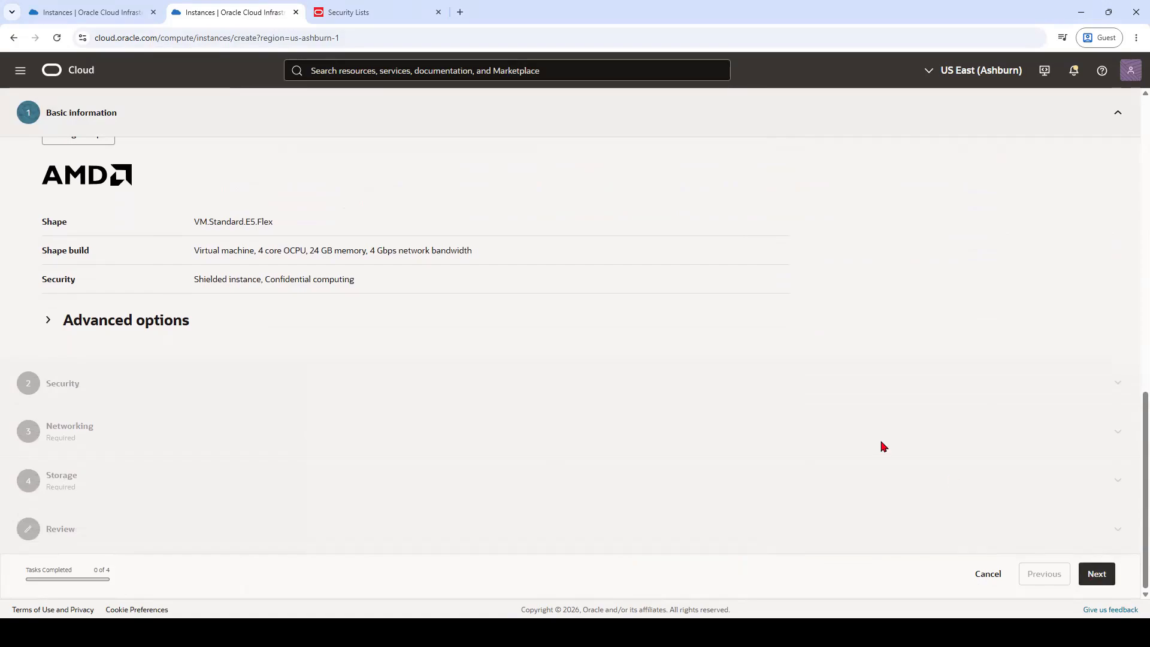
pyautogui.scroll(5, 1083, 483)
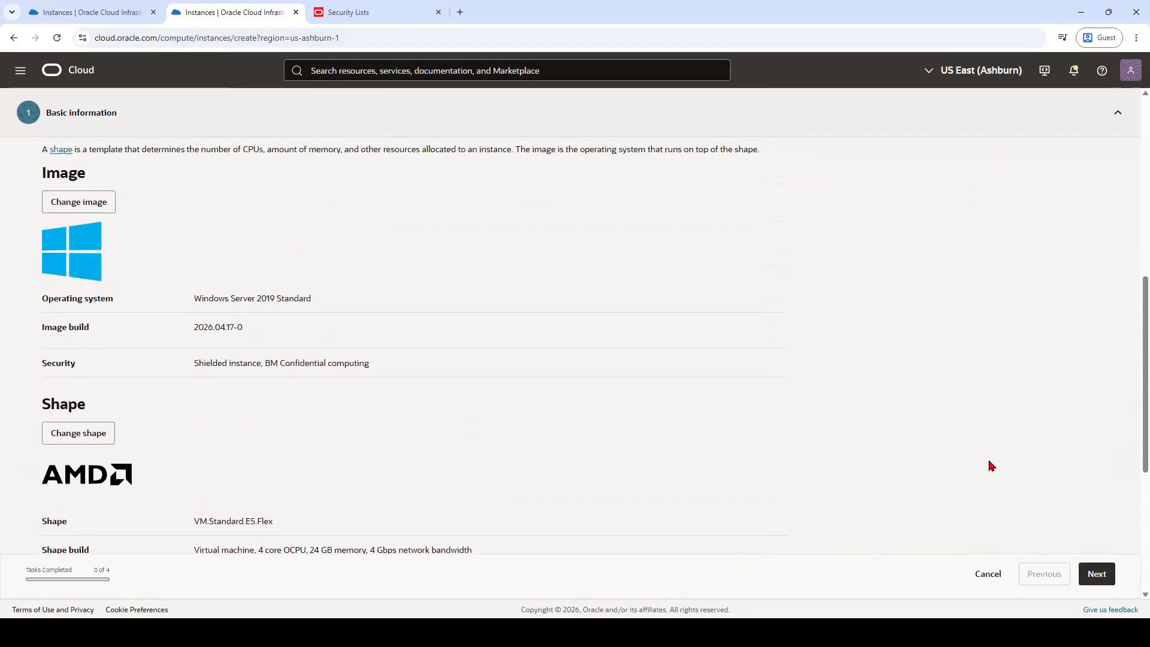
pyautogui.moveTo(286, 308); pyautogui.dragTo(218, 297)
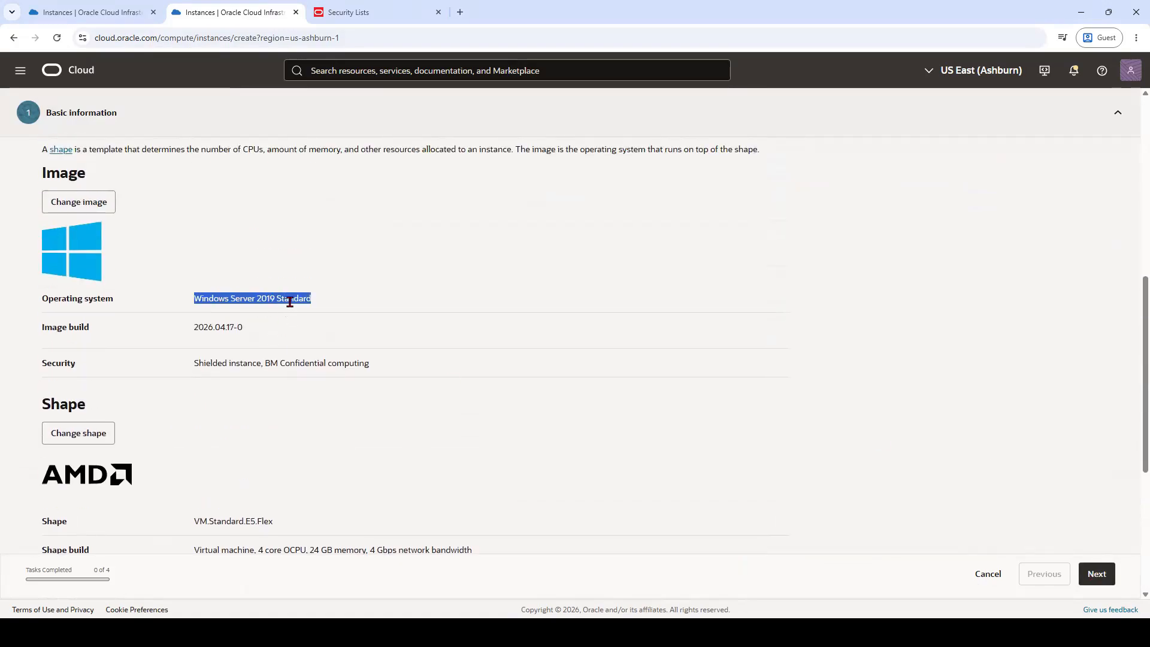
pyautogui.scroll(-3, 1019, 510)
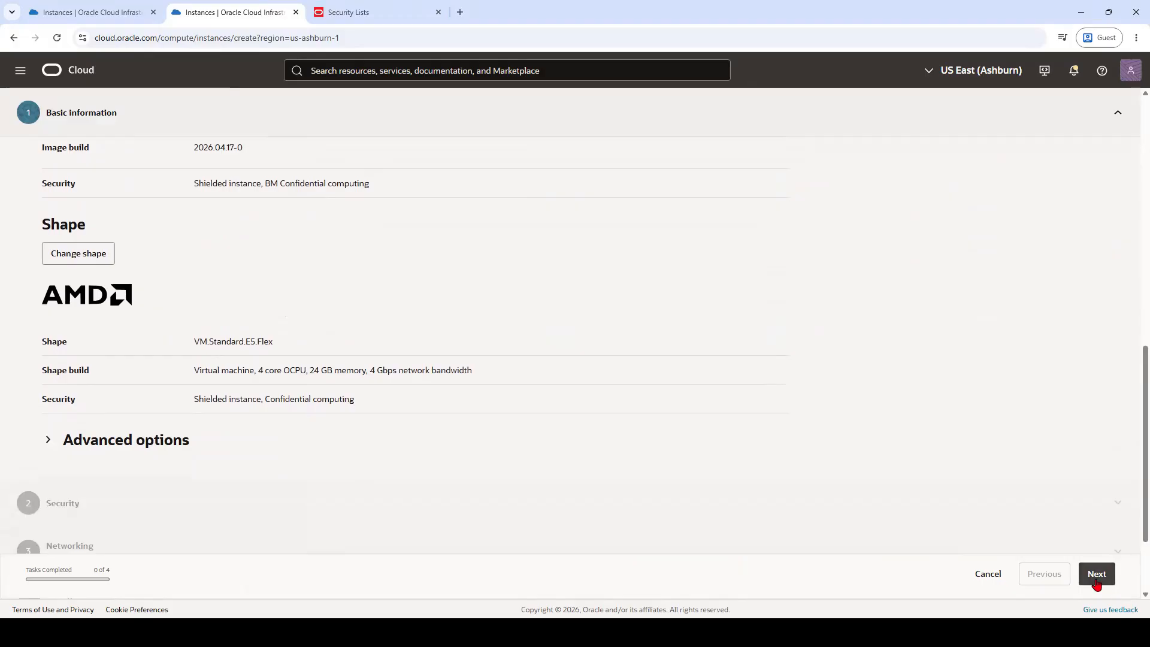
pyautogui.click(1097, 574)
pyautogui.click(1097, 574)
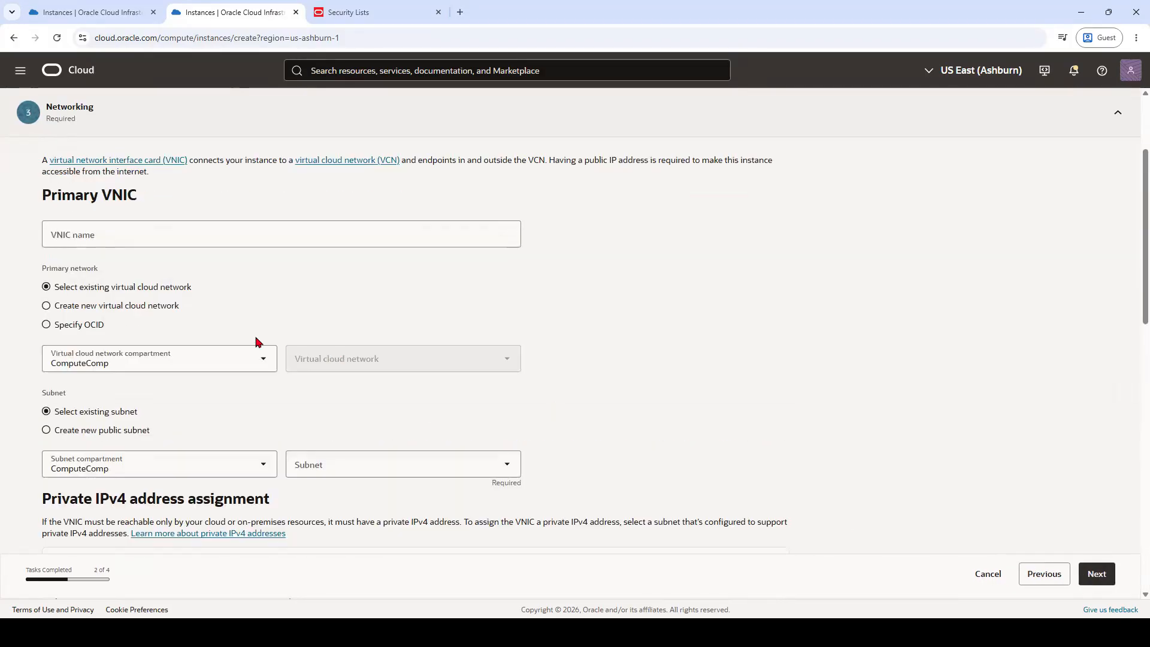
# Step: Name the primary VNIC WindowsVM1-VNIC and choose NetworkComp as the virtual cloud network compartment to use DemoVCN
pyautogui.click(132, 237)
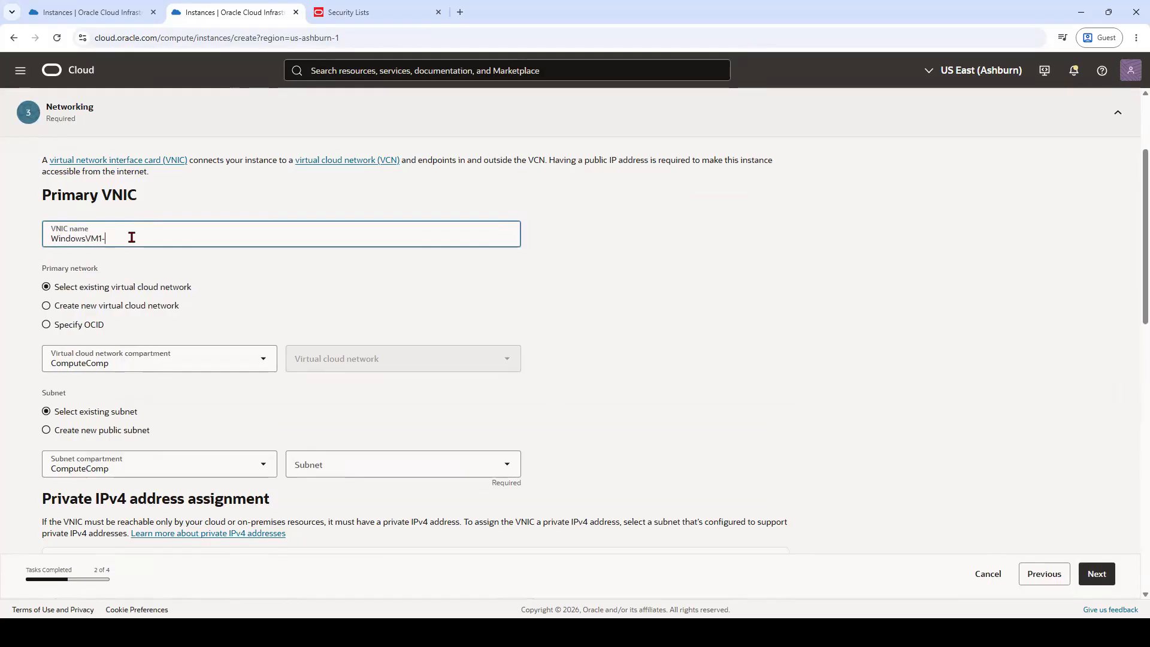
pyautogui.write('WindowsVM1-VNIC')
pyautogui.click(203, 354)
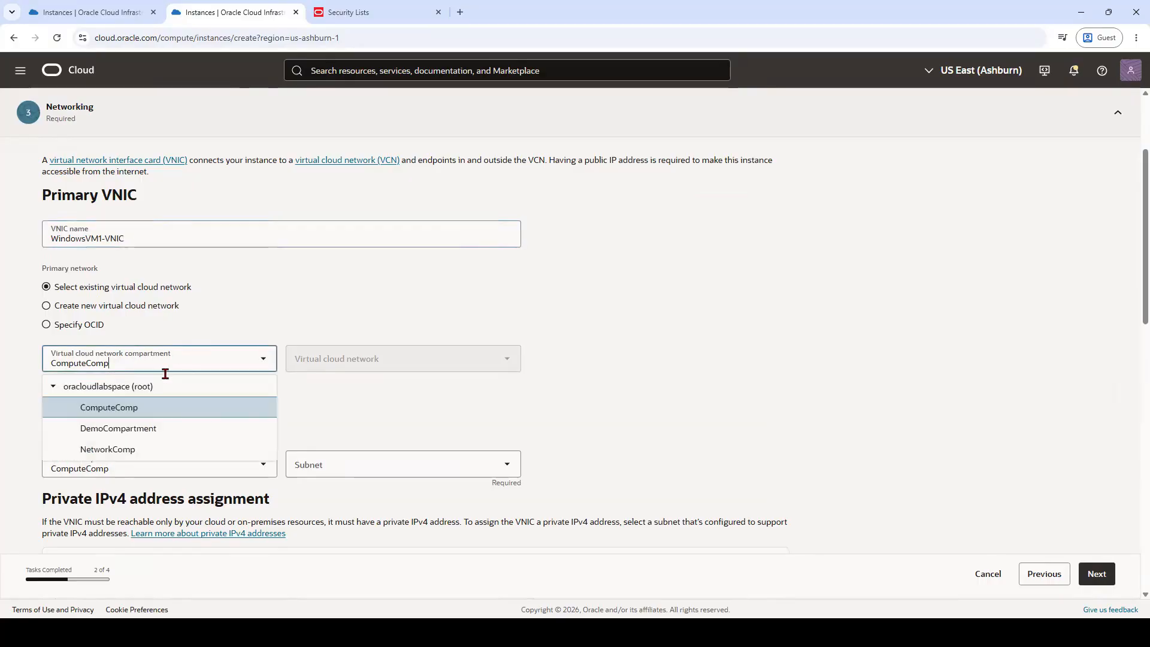
pyautogui.click(155, 448)
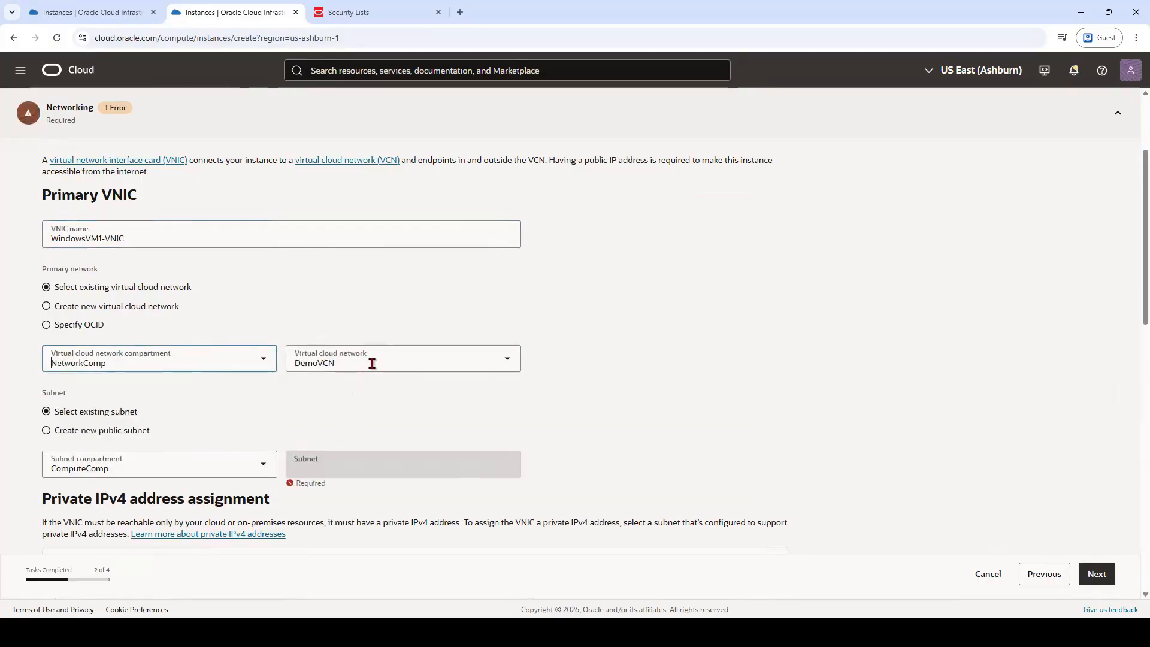
# Step: Set the subnet compartment to NetworkComp and choose public subnet-DemoVCN (regional) as the existing subnet
pyautogui.click(226, 465)
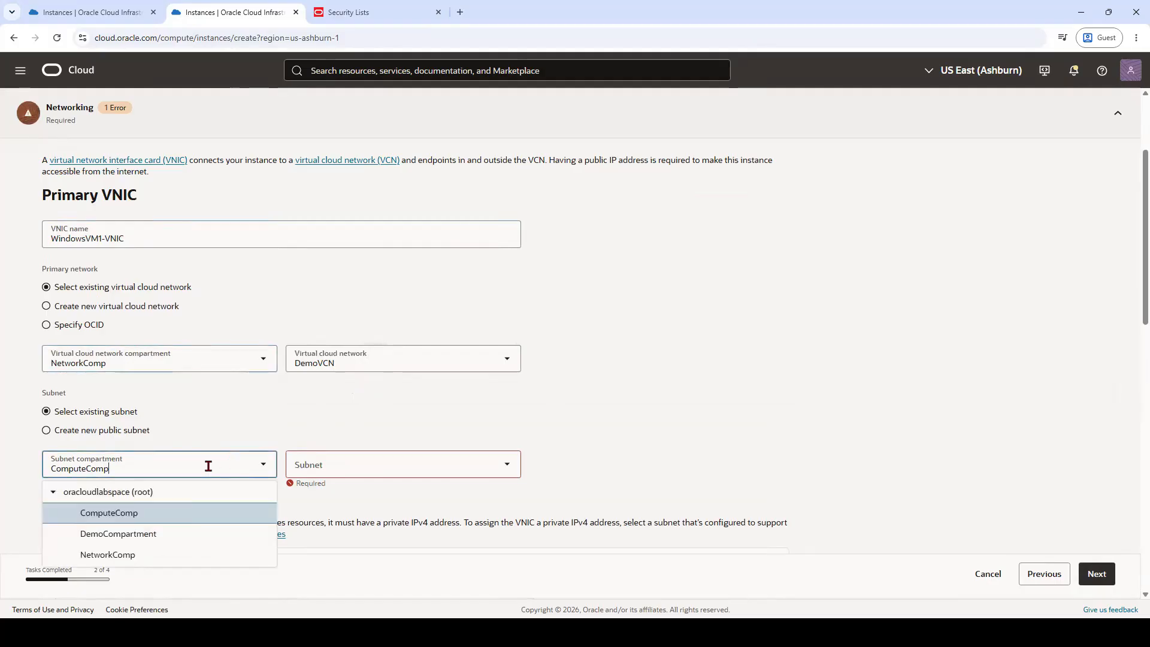
pyautogui.click(93, 551)
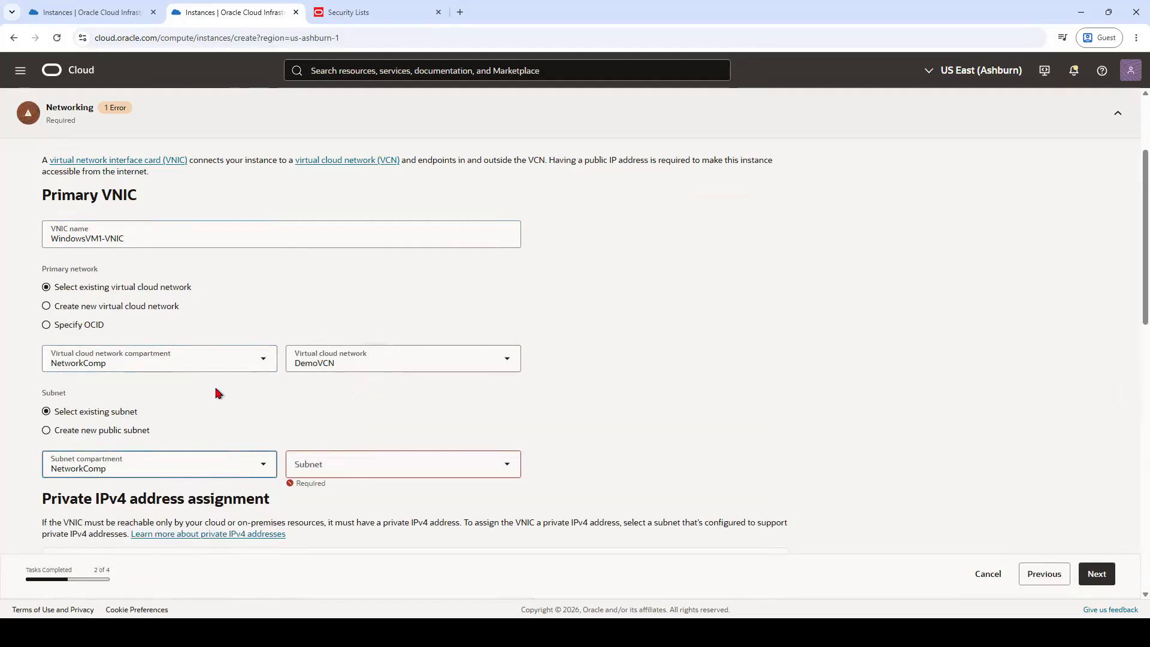
pyautogui.click(331, 464)
pyautogui.click(330, 505)
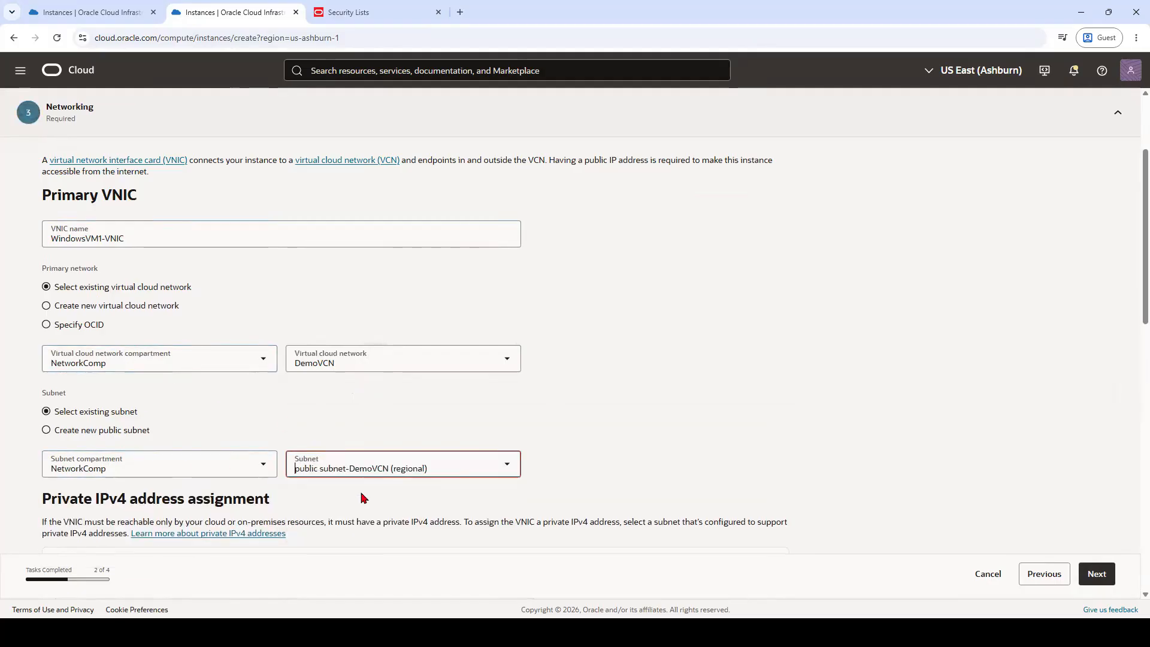
# Step: Check the VNIC, subnet and automatic public IPv4 address settings, and proceed to the Storage section
pyautogui.scroll(-8, 437, 443)
pyautogui.scroll(-3, 443, 443)
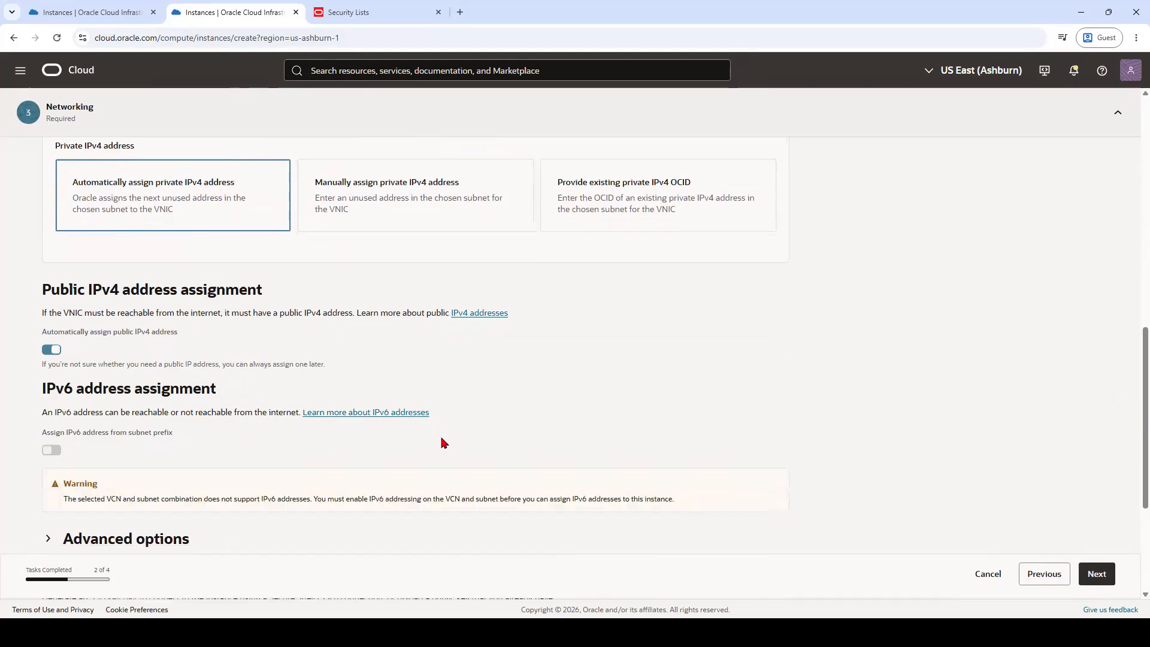
pyautogui.scroll(10, 444, 443)
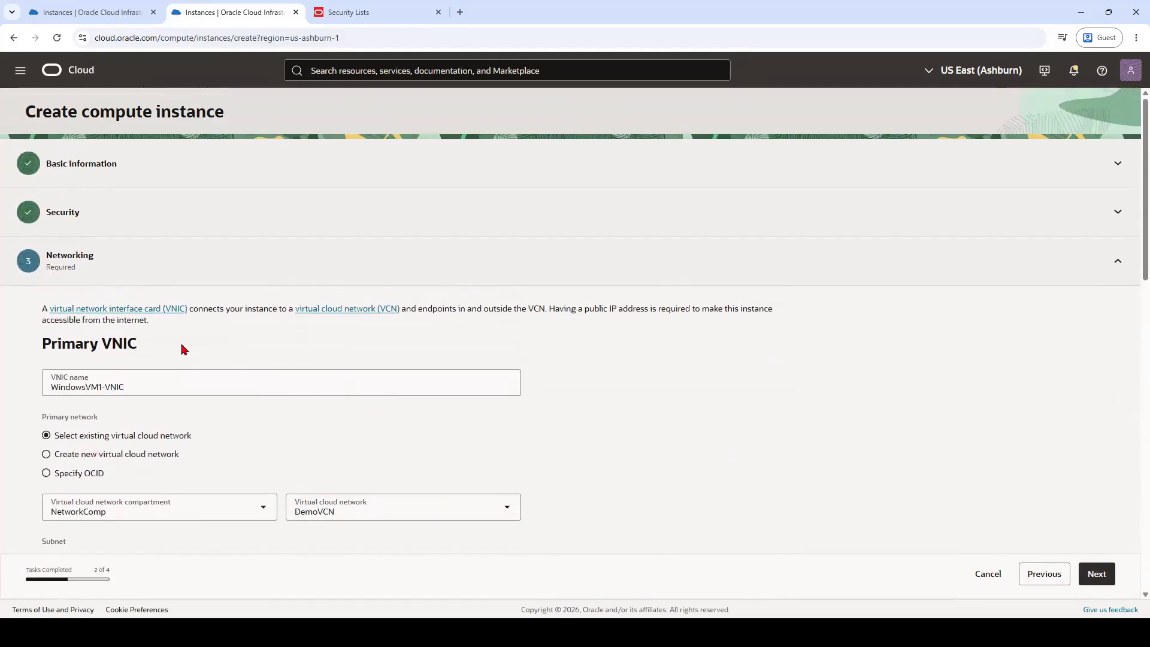
pyautogui.scroll(-4, 210, 443)
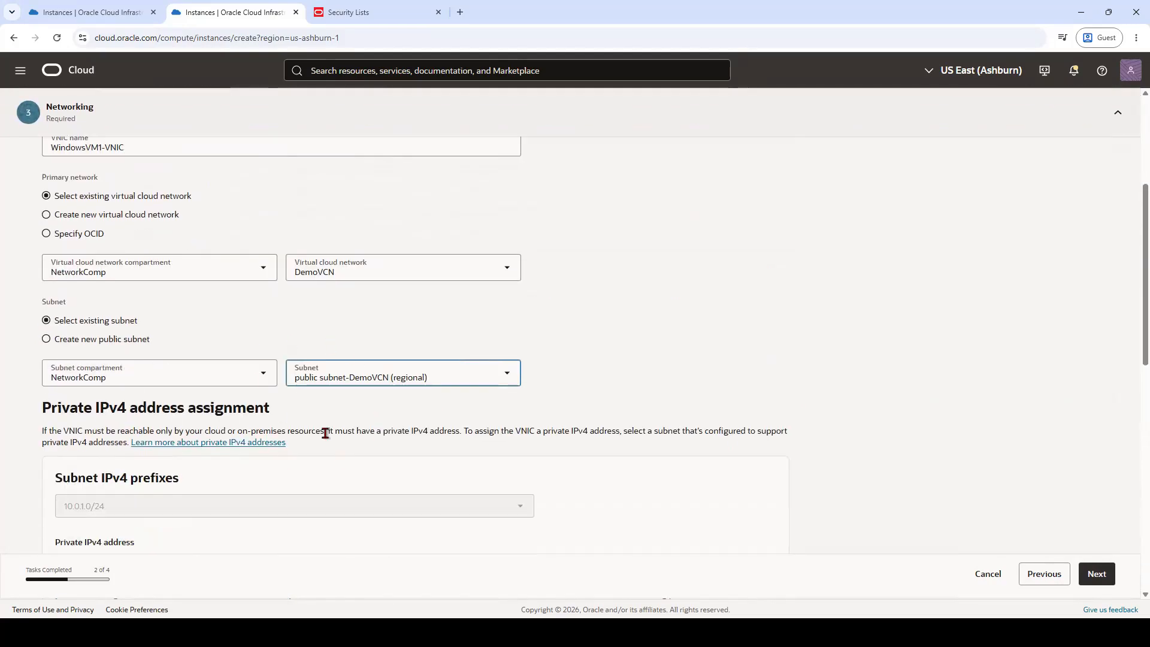
pyautogui.scroll(-6, 326, 434)
pyautogui.scroll(-1, 326, 438)
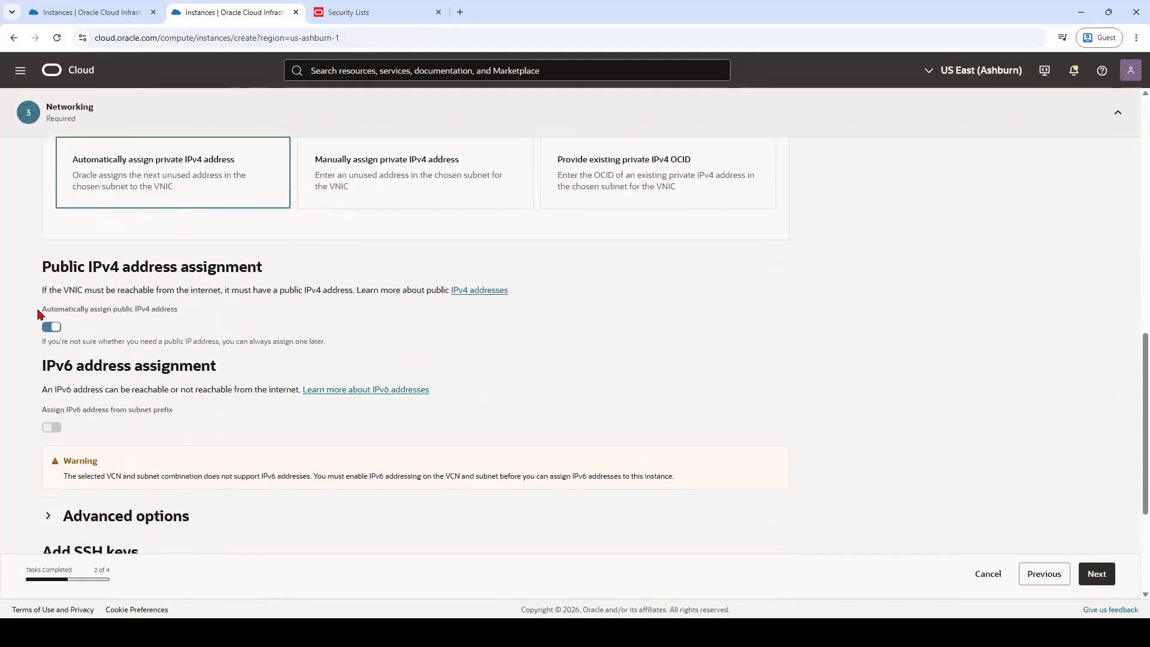
pyautogui.moveTo(41, 309); pyautogui.dragTo(163, 321)
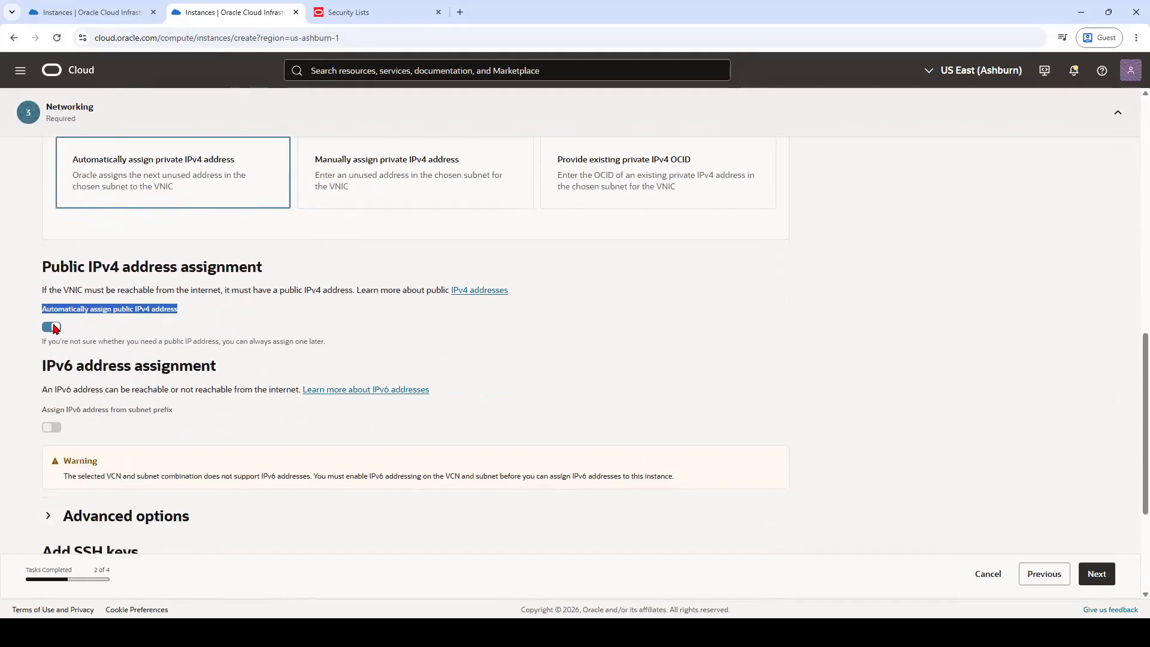
pyautogui.scroll(-3, 575, 463)
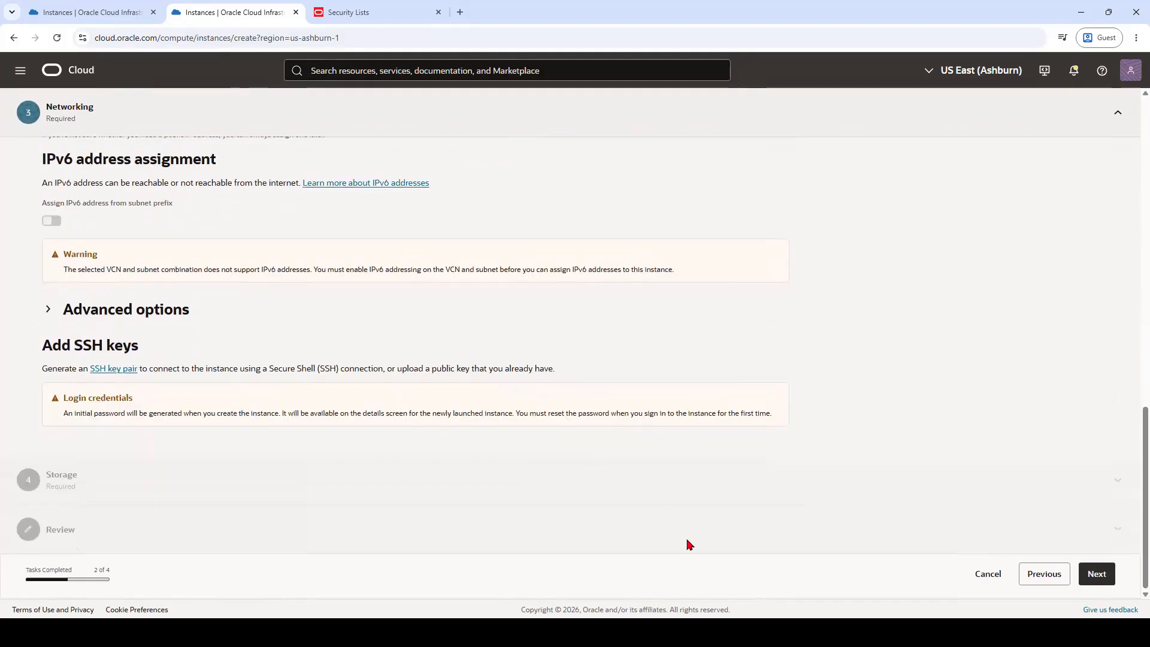
pyautogui.click(1096, 574)
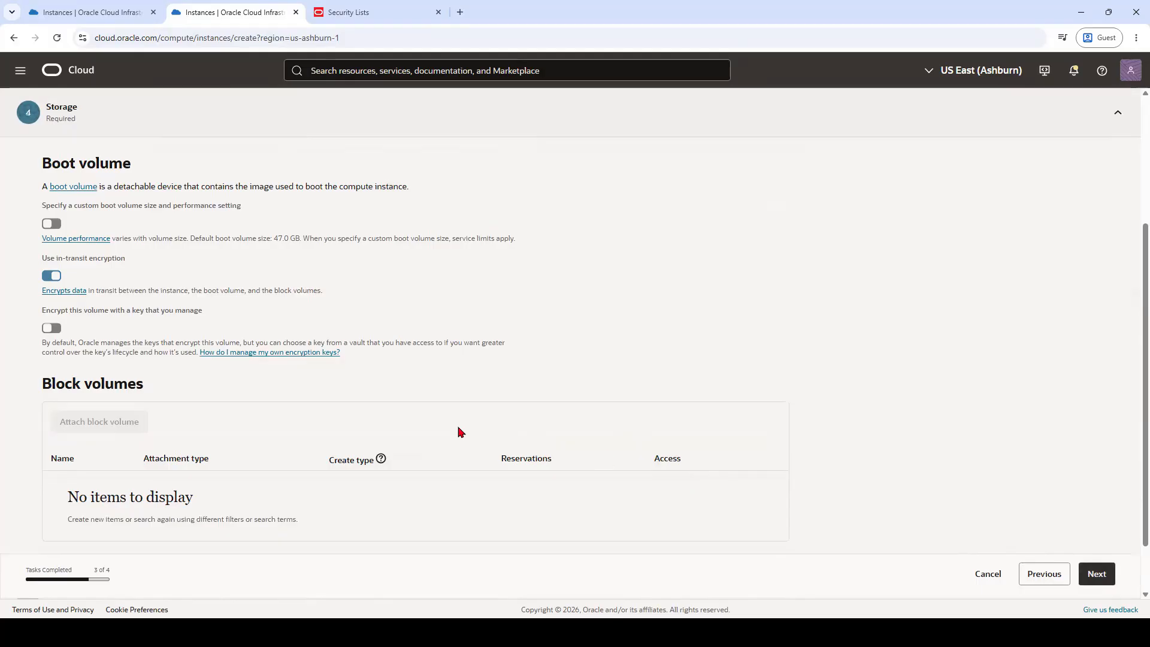
# Step: Enable a custom boot volume size, set it to 100 GB, and proceed to the Review section
pyautogui.scroll(-1, 528, 385)
pyautogui.scroll(2, 528, 385)
pyautogui.scroll(2, 528, 385)
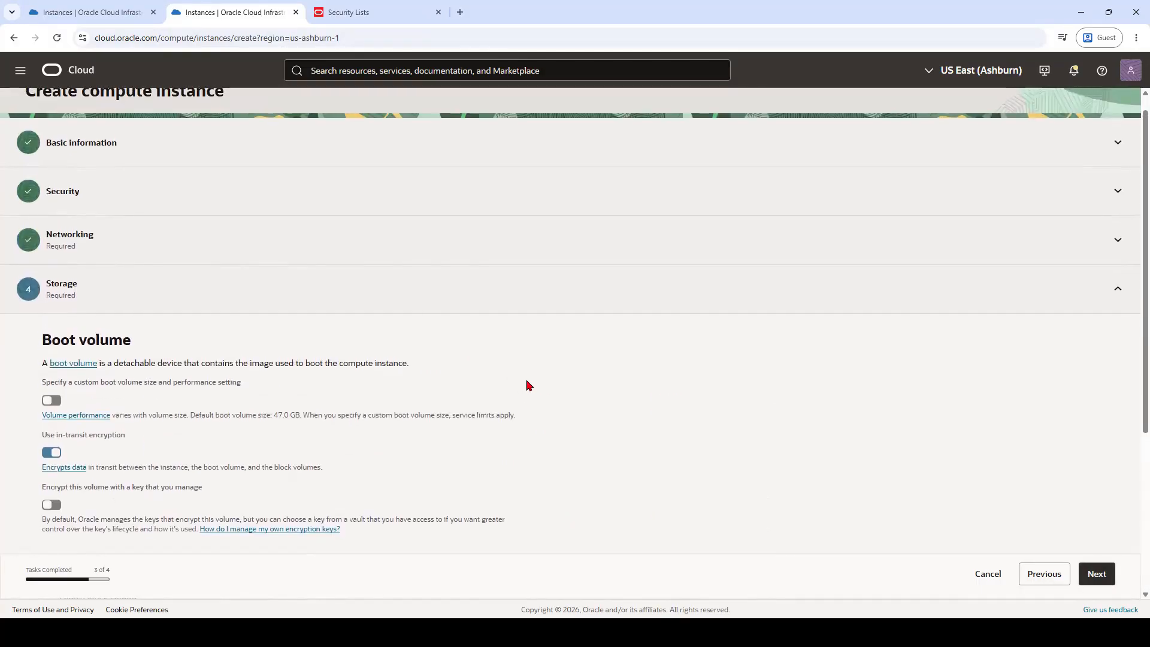
pyautogui.scroll(-3, 528, 385)
pyautogui.click(52, 158)
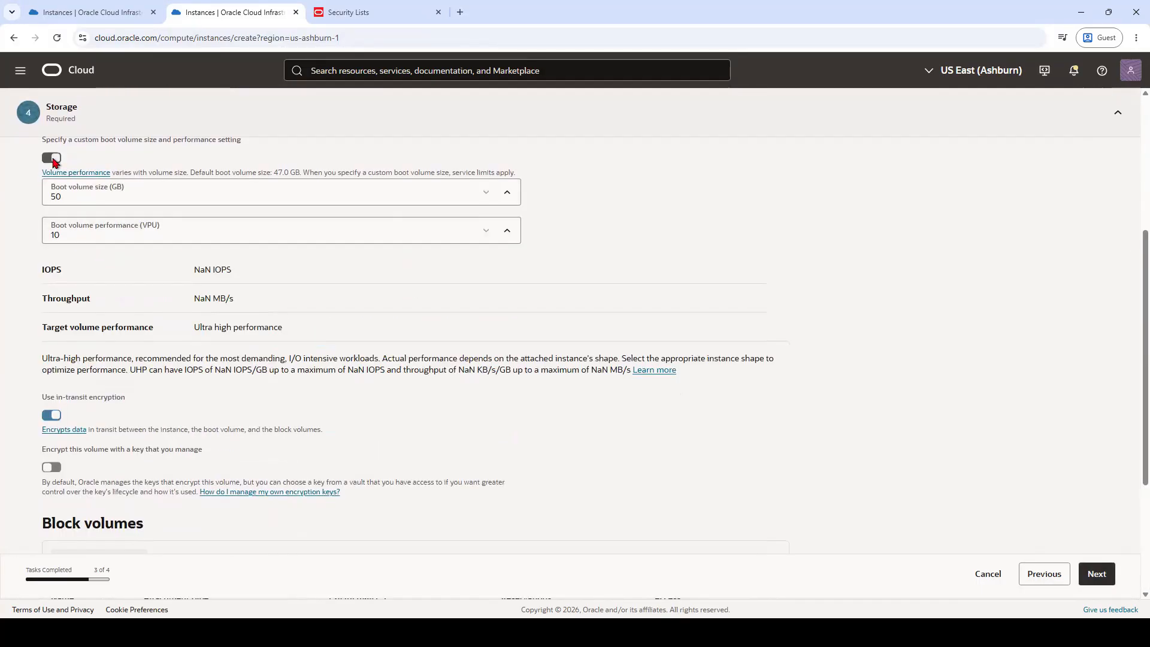
pyautogui.click(65, 193)
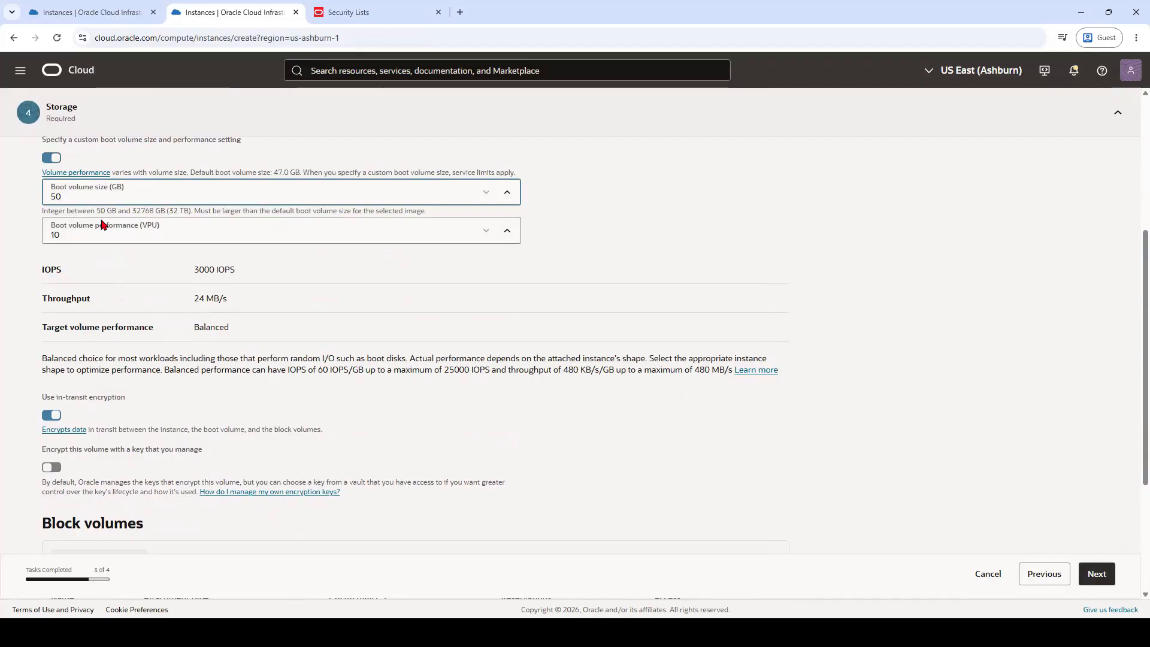
pyautogui.press('BackSpace')
pyautogui.press('BackSpace')
pyautogui.write('100')
pyautogui.click(102, 224)
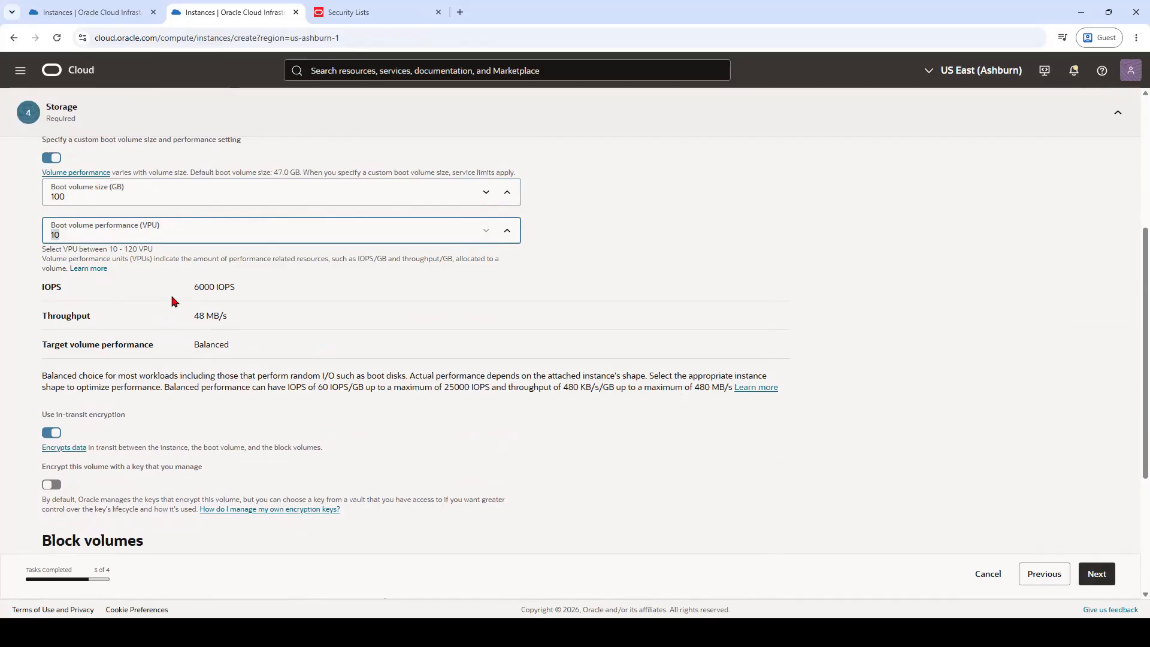
pyautogui.scroll(-4, 902, 456)
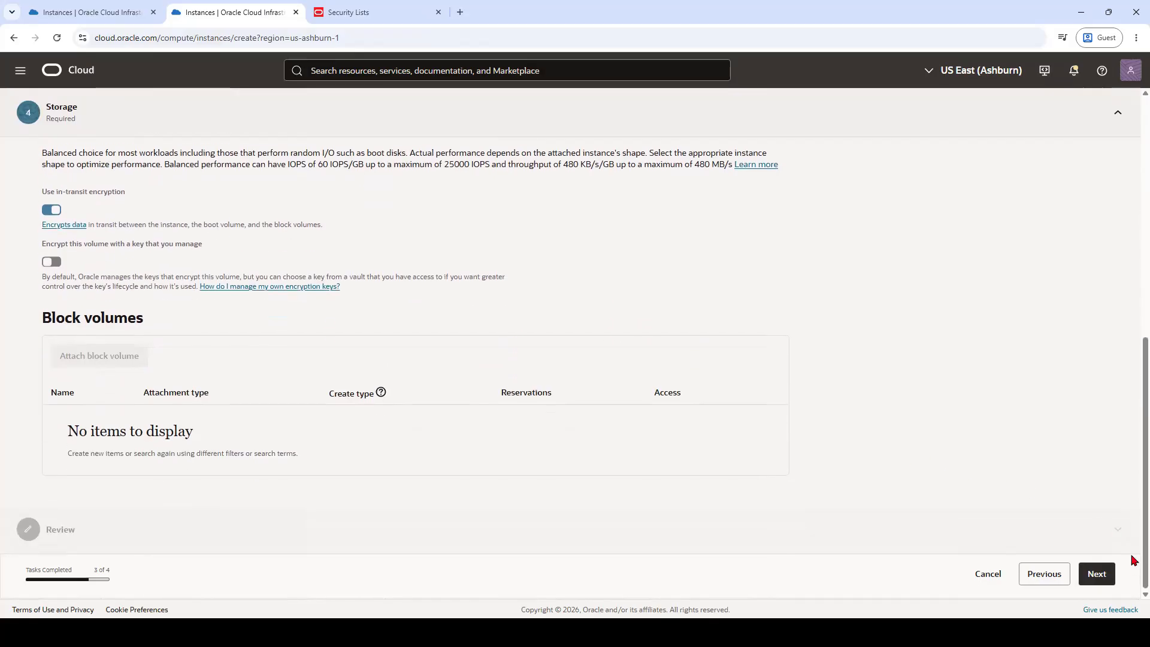
pyautogui.click(1096, 574)
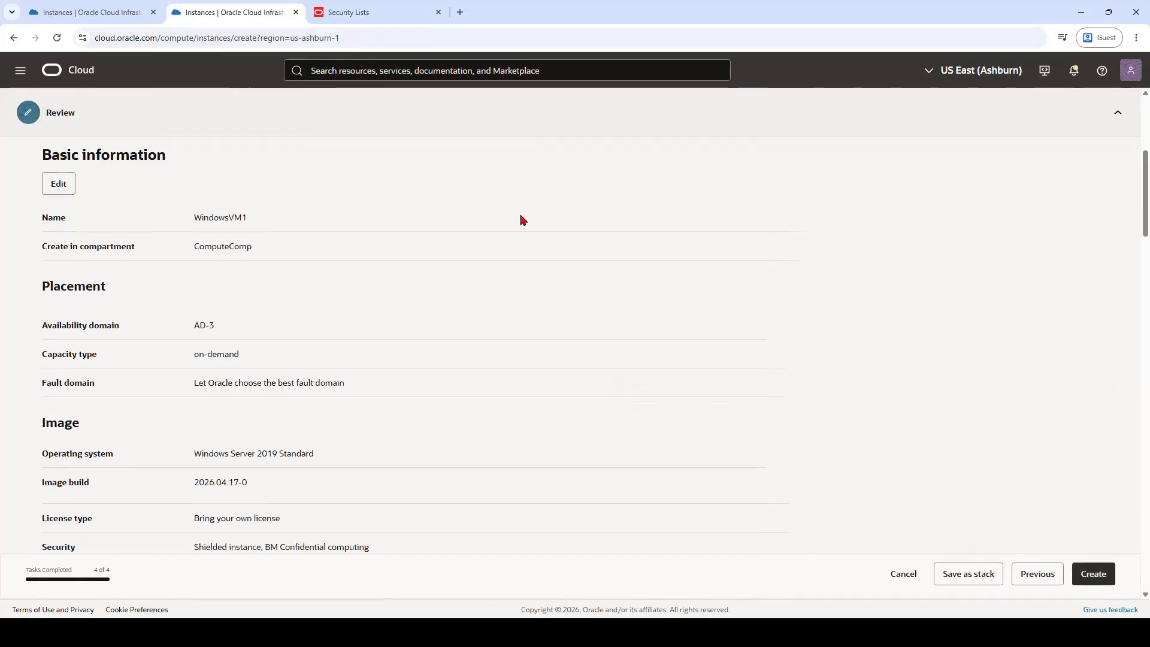
# Step: Review the instance's basic, image, shape, networking and storage settings, and create the WindowsVM1 instance
pyautogui.scroll(5, 506, 260)
pyautogui.scroll(-12, 507, 261)
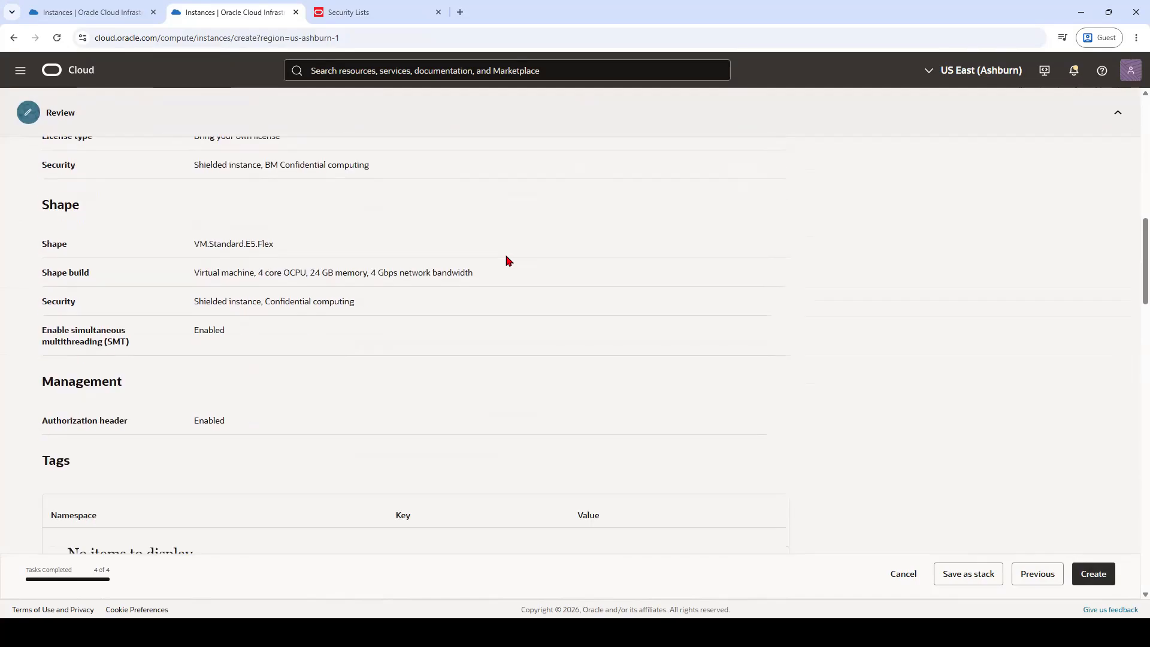
pyautogui.scroll(-9, 506, 261)
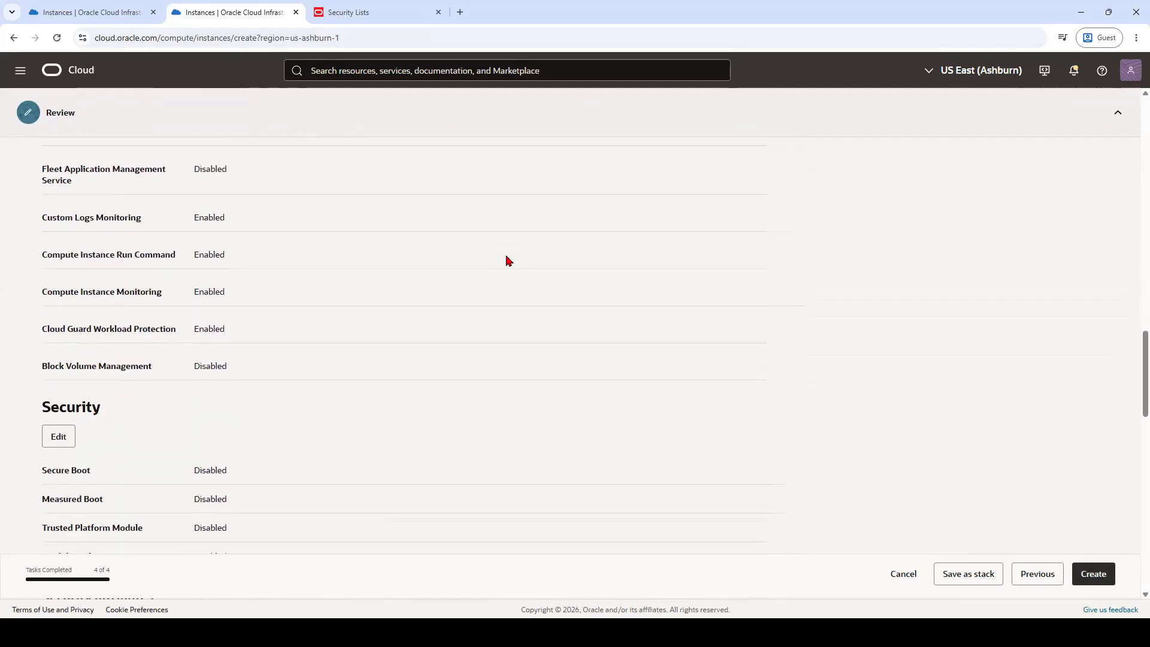
pyautogui.scroll(-10, 506, 261)
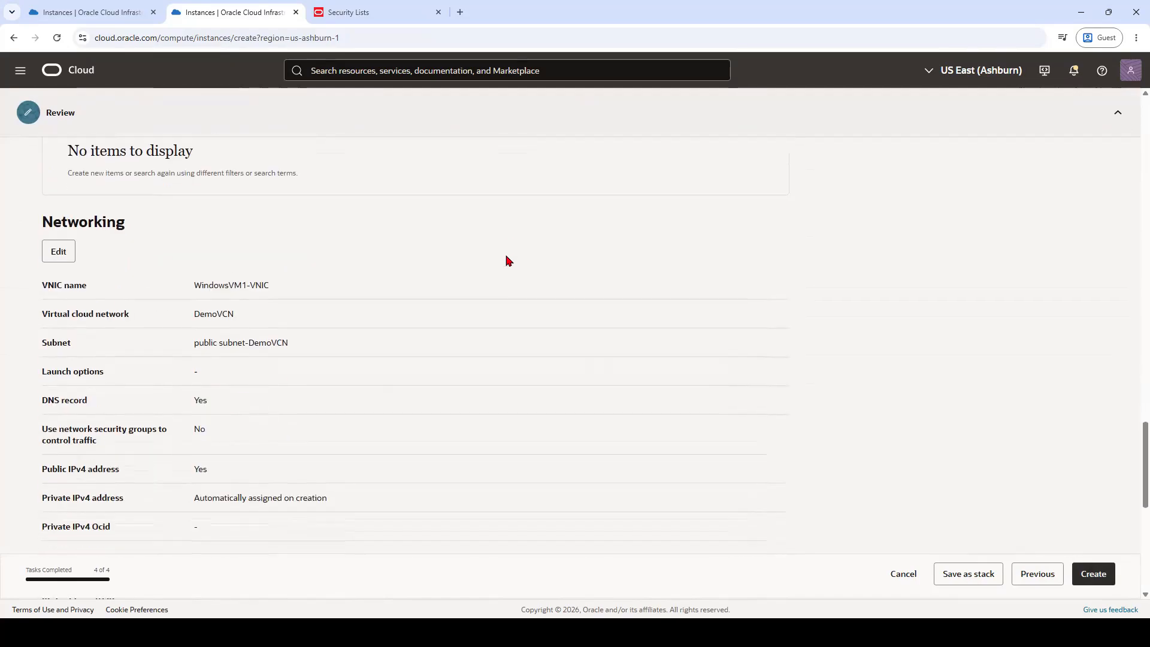
pyautogui.scroll(-5, 507, 261)
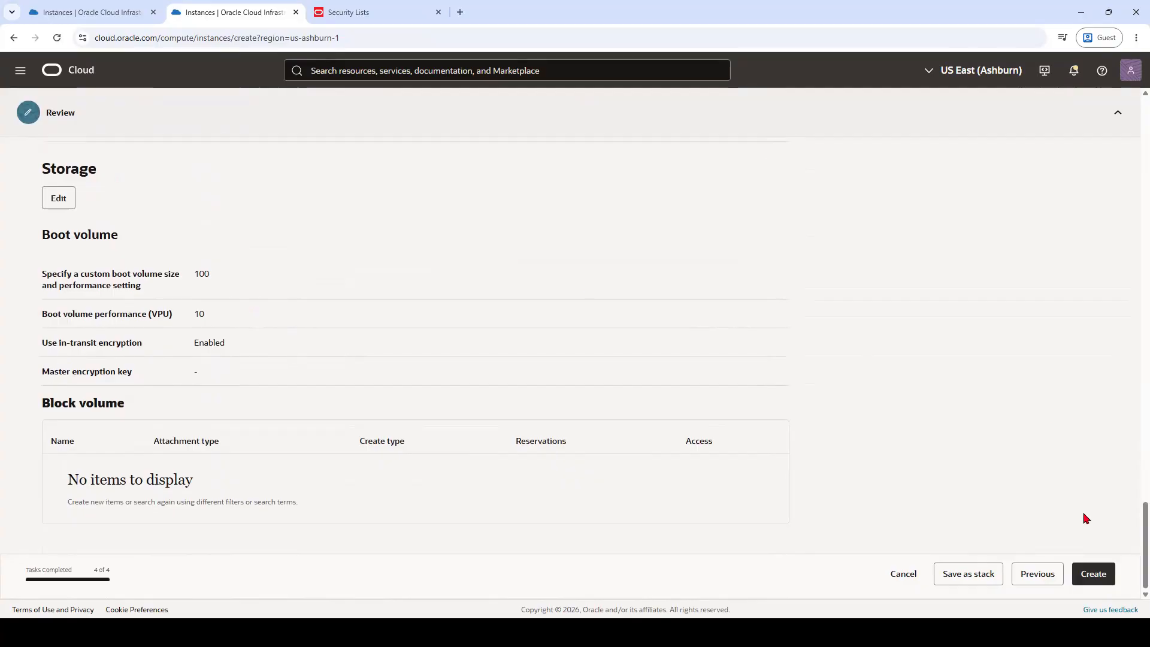
pyautogui.click(1093, 576)
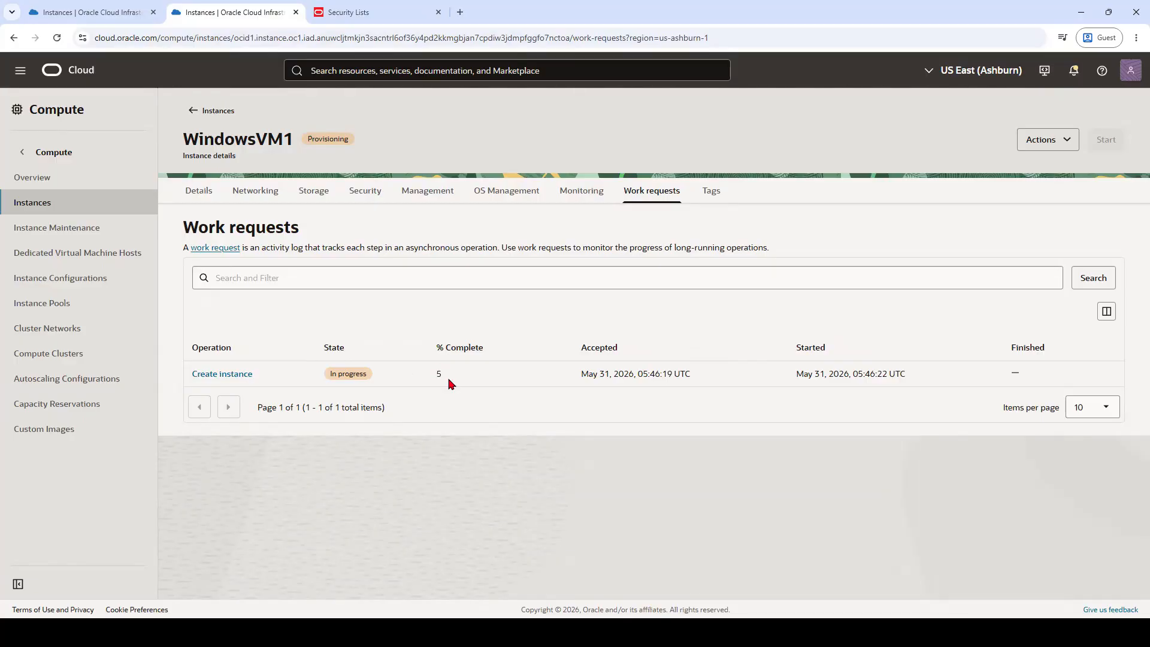
# Step: Check WindowsVM1's provisioning progress and access details, and copy its public IP address
pyautogui.click(205, 191)
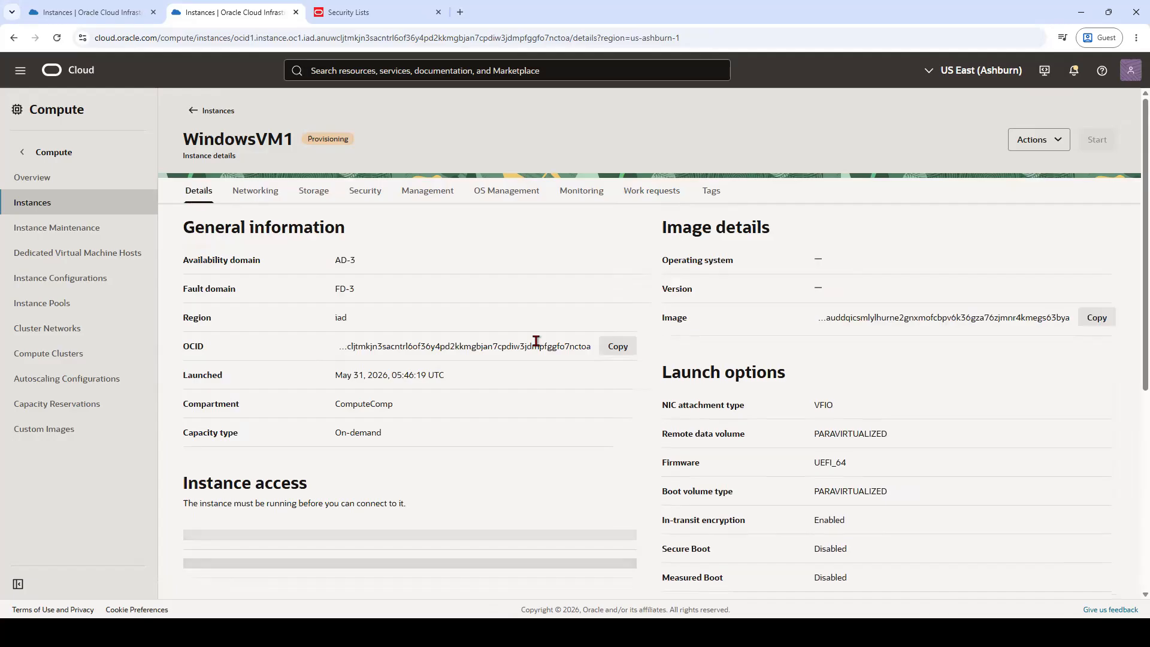
pyautogui.scroll(-3, 462, 449)
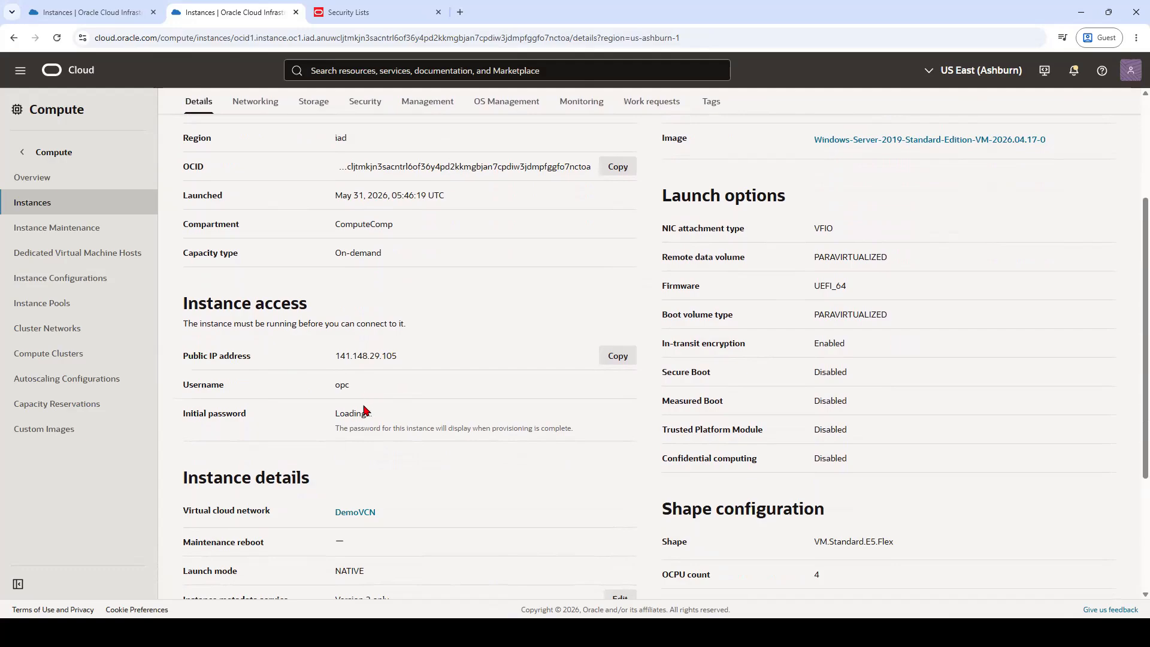
pyautogui.click(657, 103)
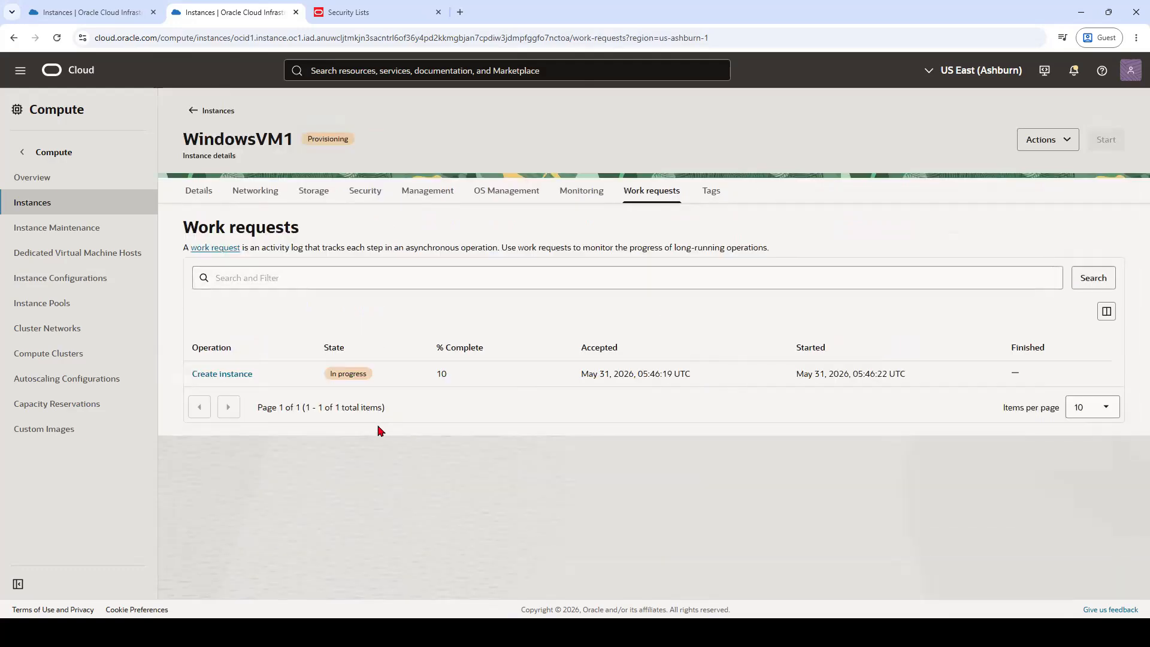
pyautogui.click(204, 199)
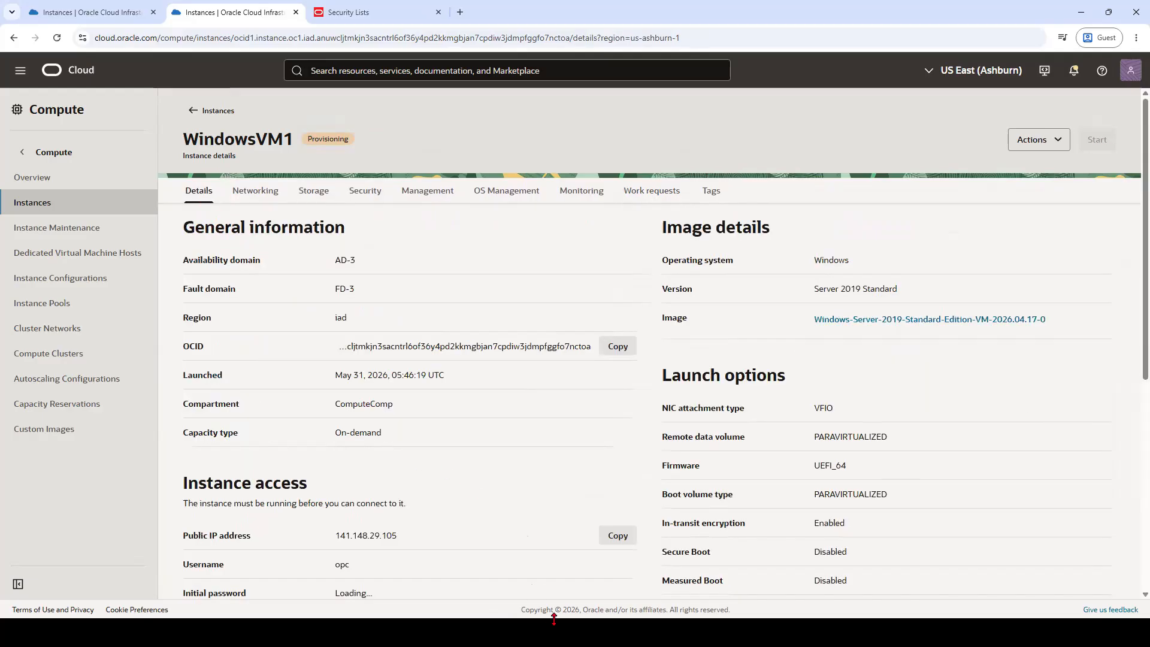
pyautogui.scroll(-2, 454, 490)
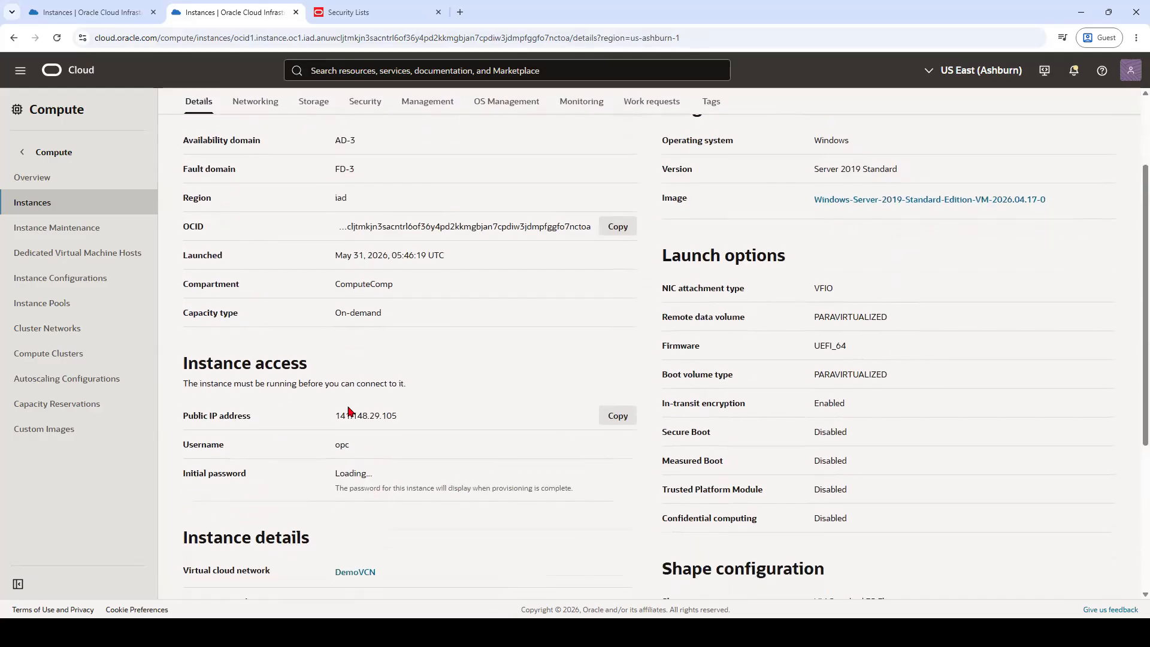
pyautogui.click(610, 416)
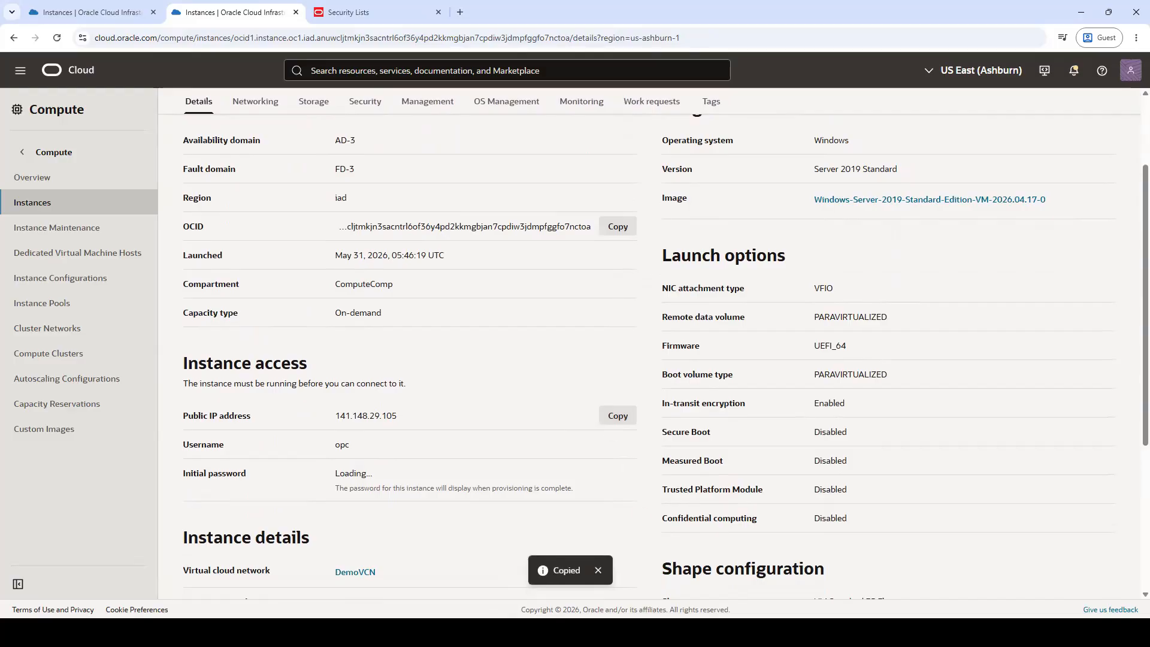
pyautogui.press('super')
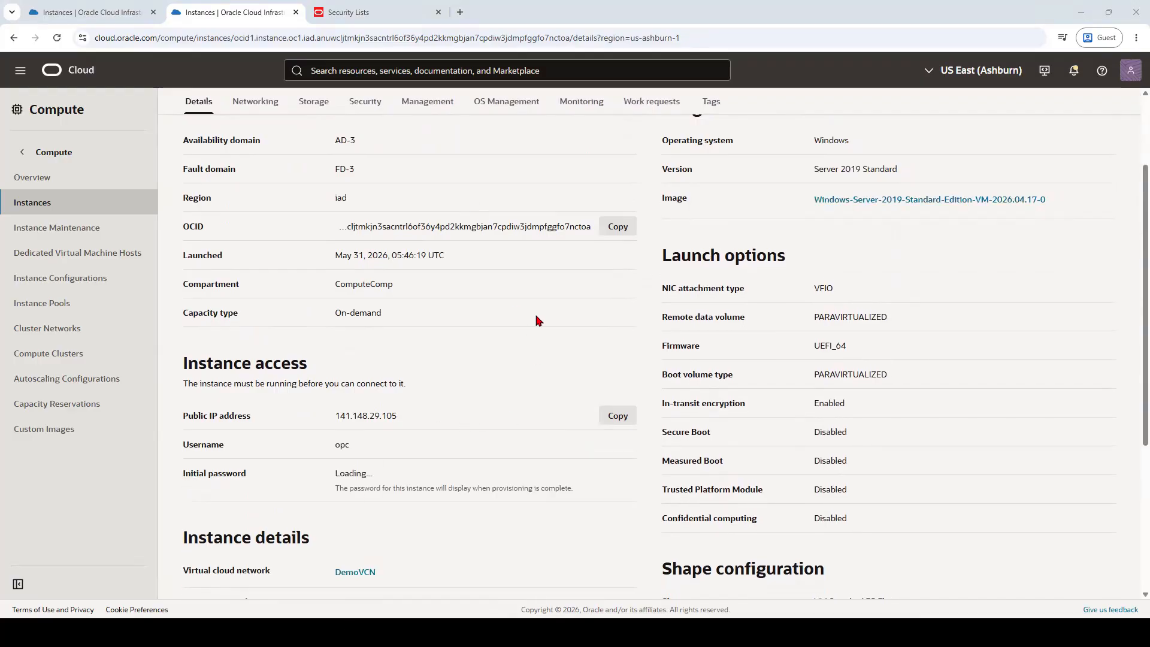
# Step: Check the completion of WindowsVM1's create request, then reveal and select the initial password in its instance access details
pyautogui.click(658, 114)
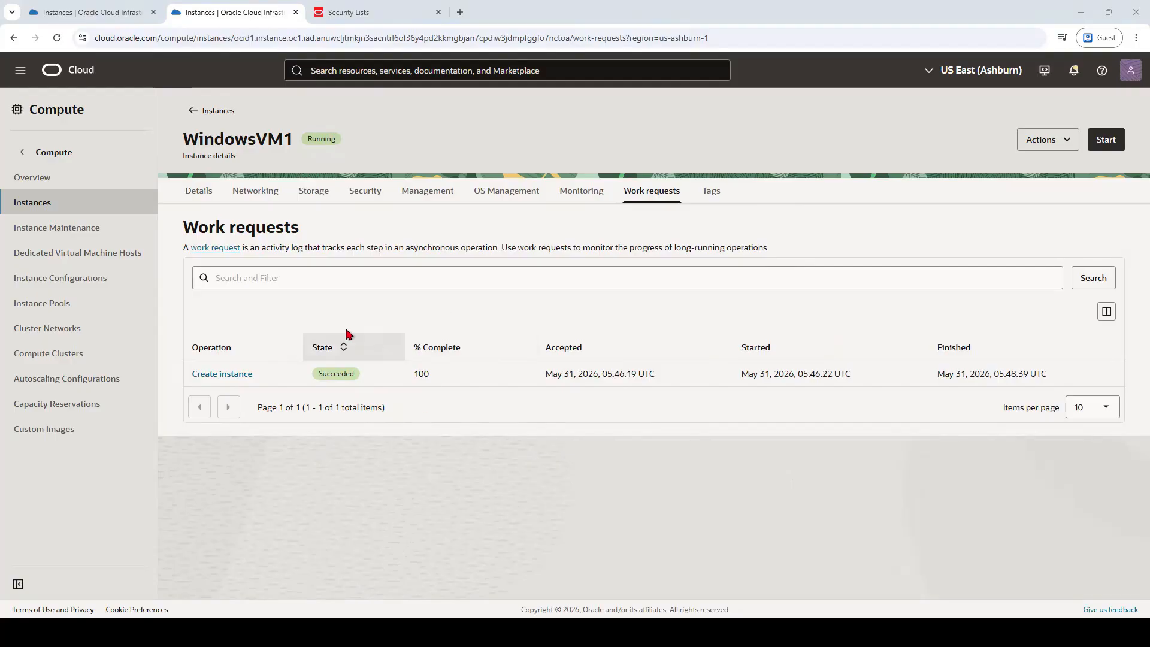
pyautogui.doubleClick(420, 373)
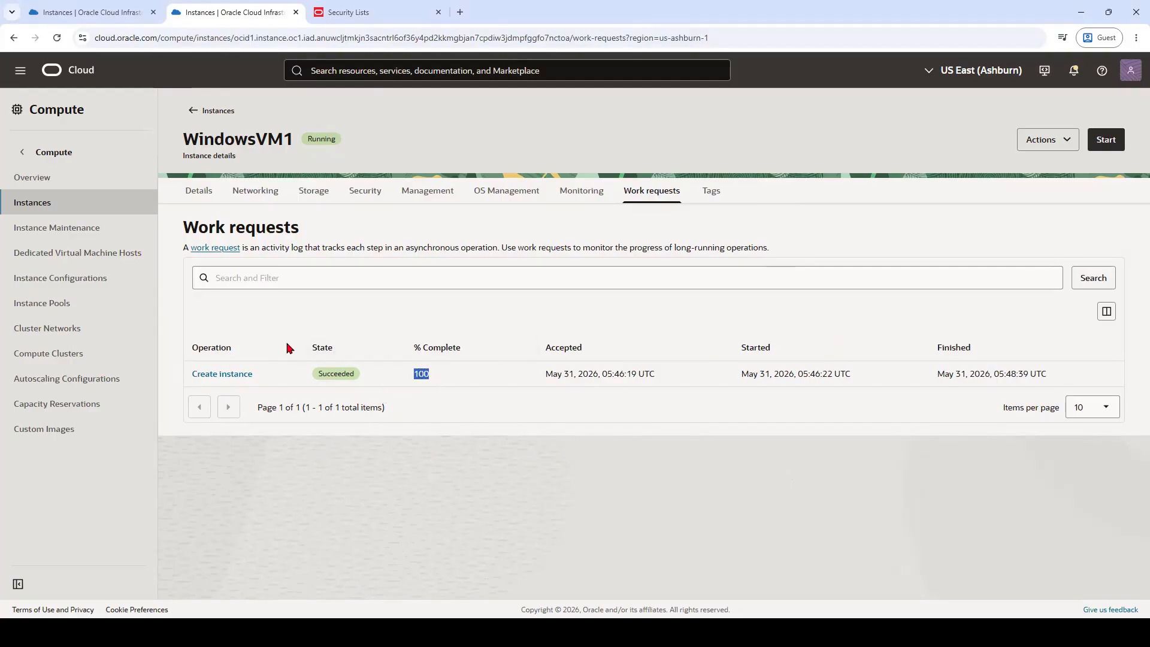
pyautogui.click(208, 190)
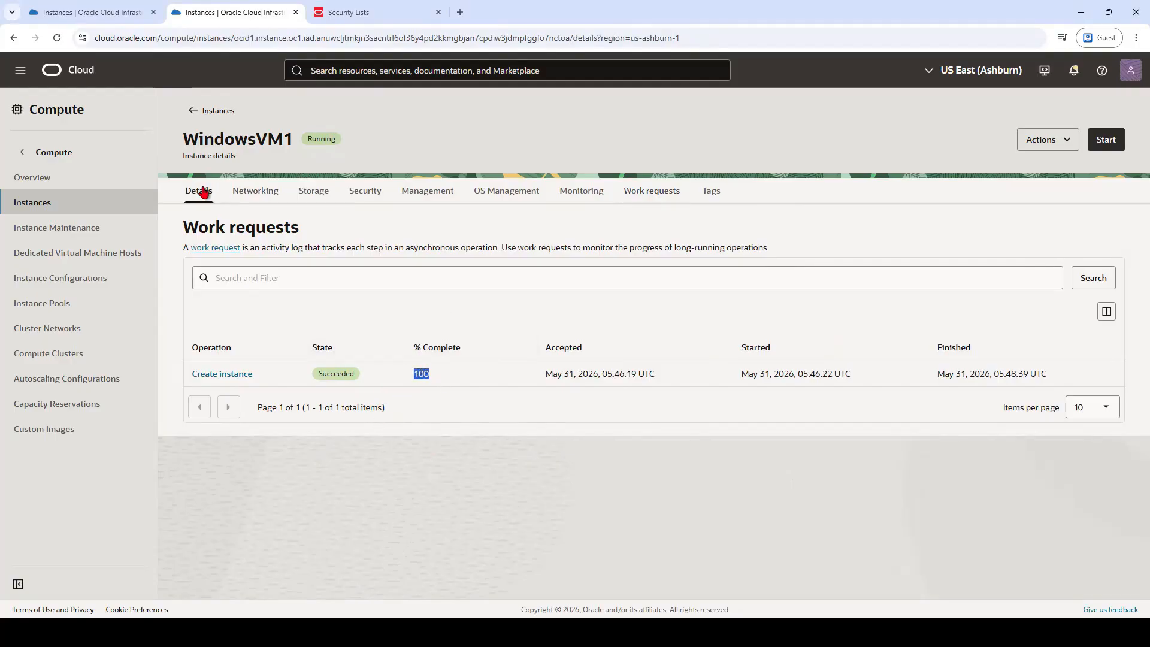
pyautogui.scroll(-2, 429, 452)
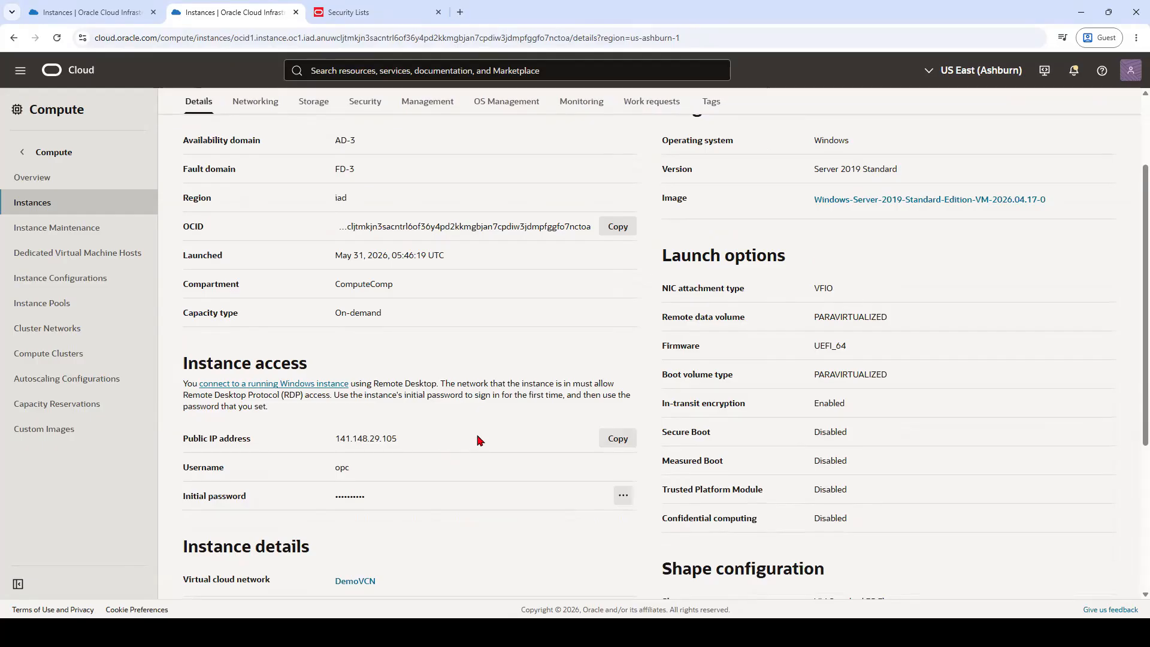
pyautogui.scroll(-2, 477, 470)
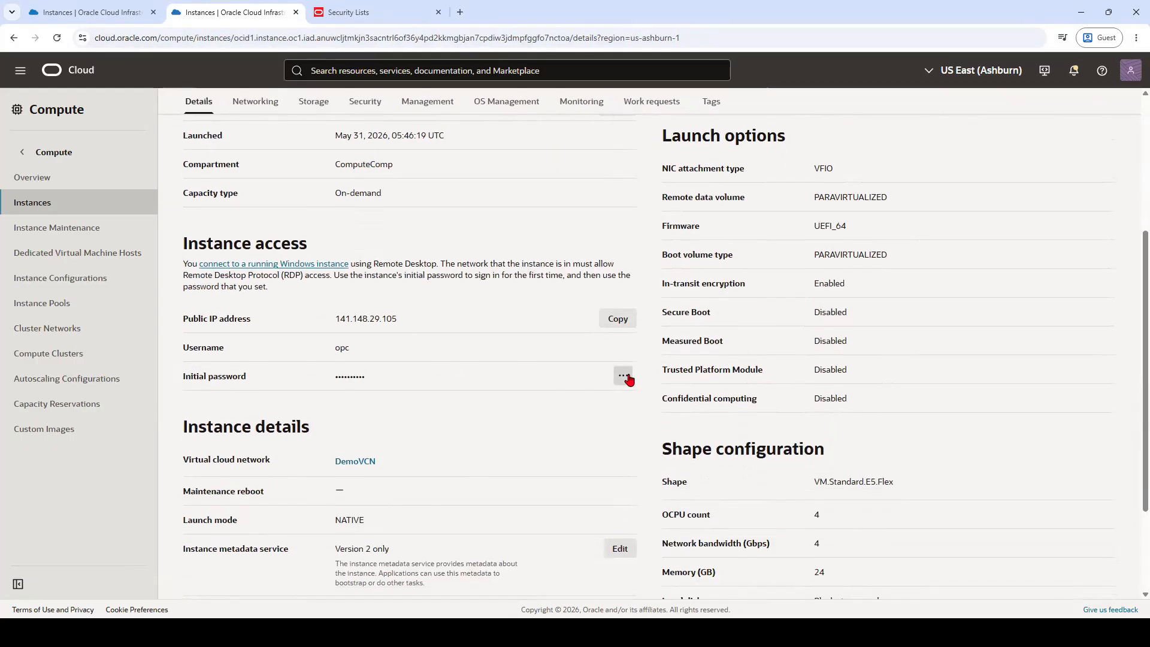
pyautogui.click(623, 376)
pyautogui.click(652, 408)
pyautogui.moveTo(372, 371); pyautogui.dragTo(337, 376)
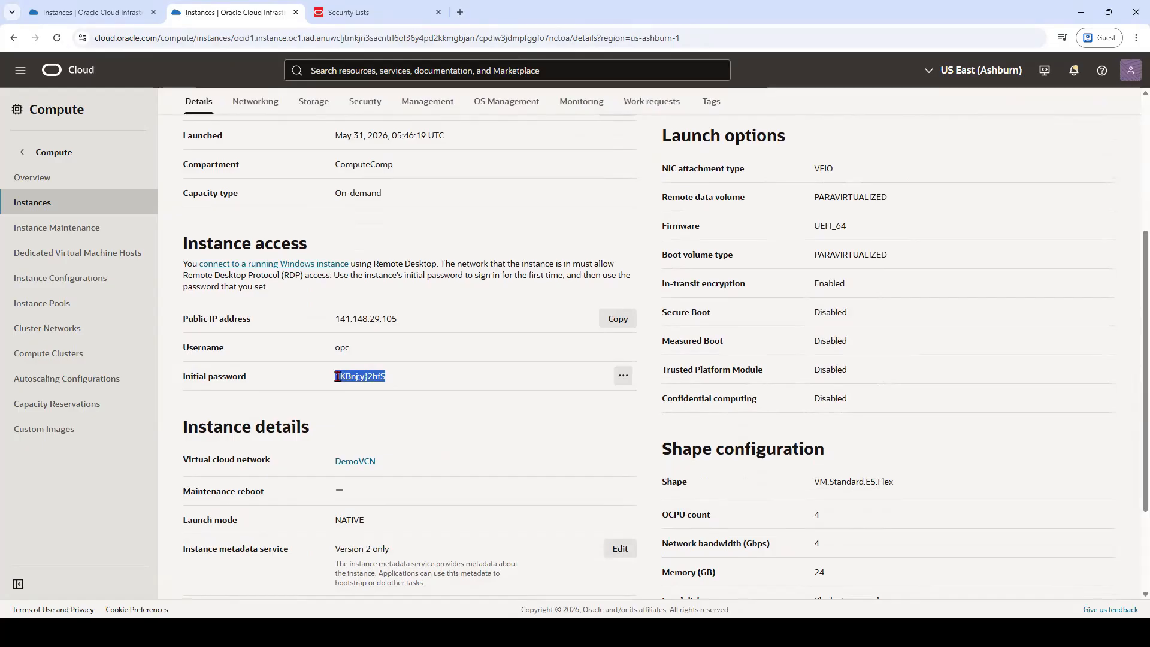
# Step: Switch to Remote Desktop Connection and connect to 141.148.29.105, accepting the unverified identity of the remote computer
pyautogui.hotkey('alt', 'Tab')
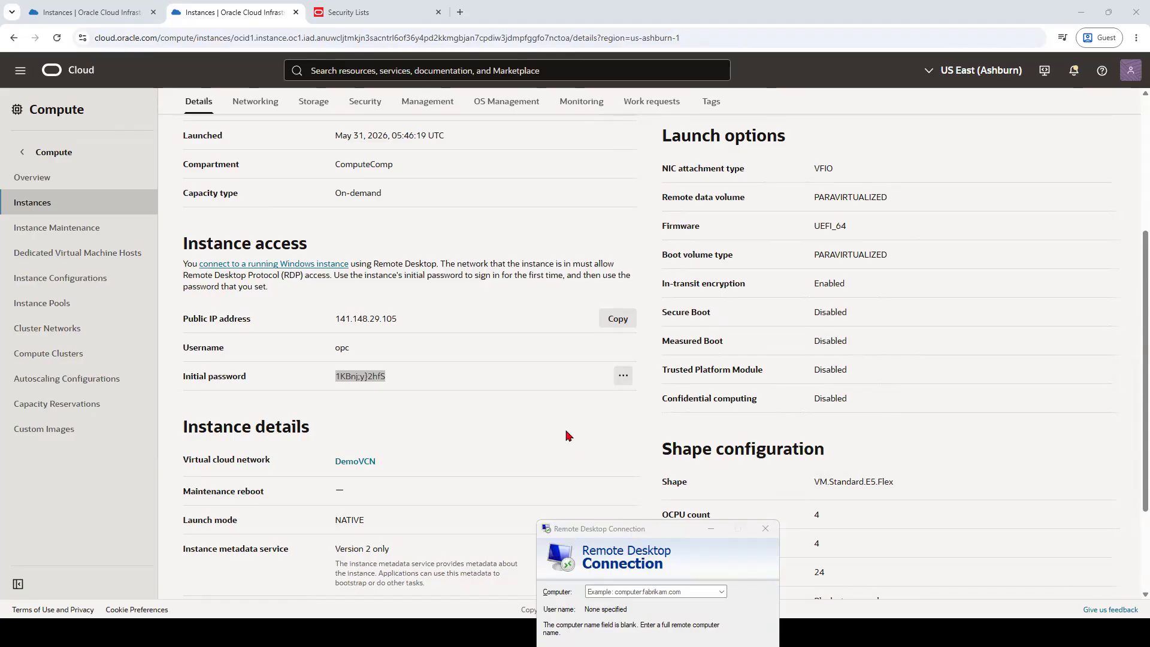
pyautogui.moveTo(614, 529); pyautogui.dragTo(667, 372)
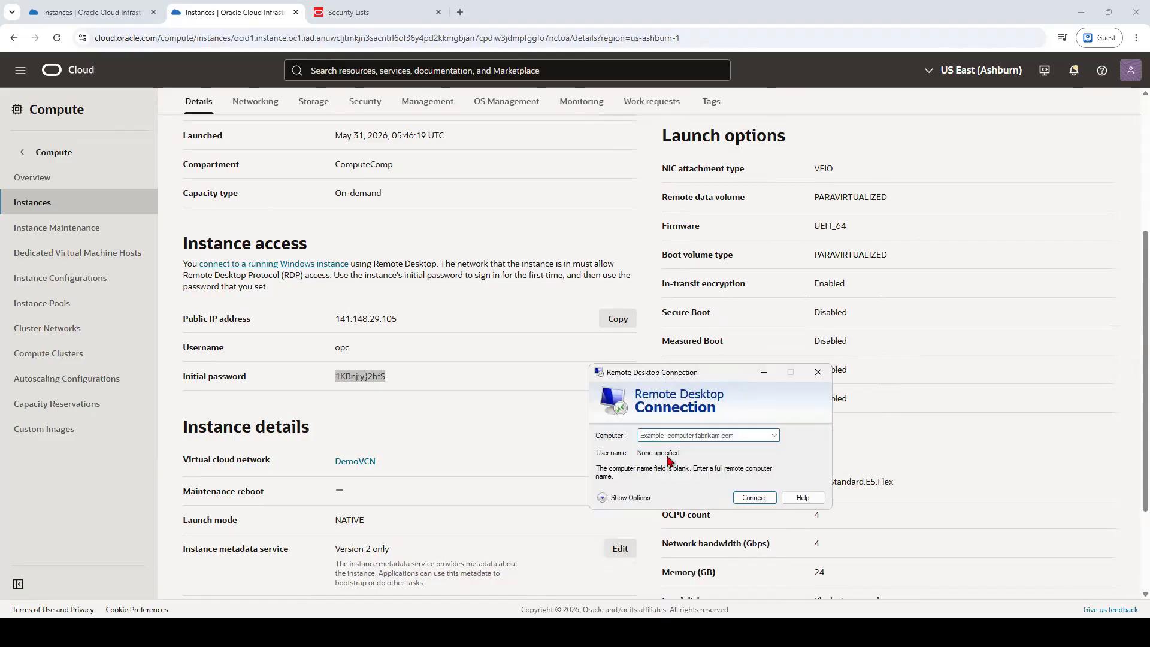
pyautogui.click(664, 435)
pyautogui.write('141.')
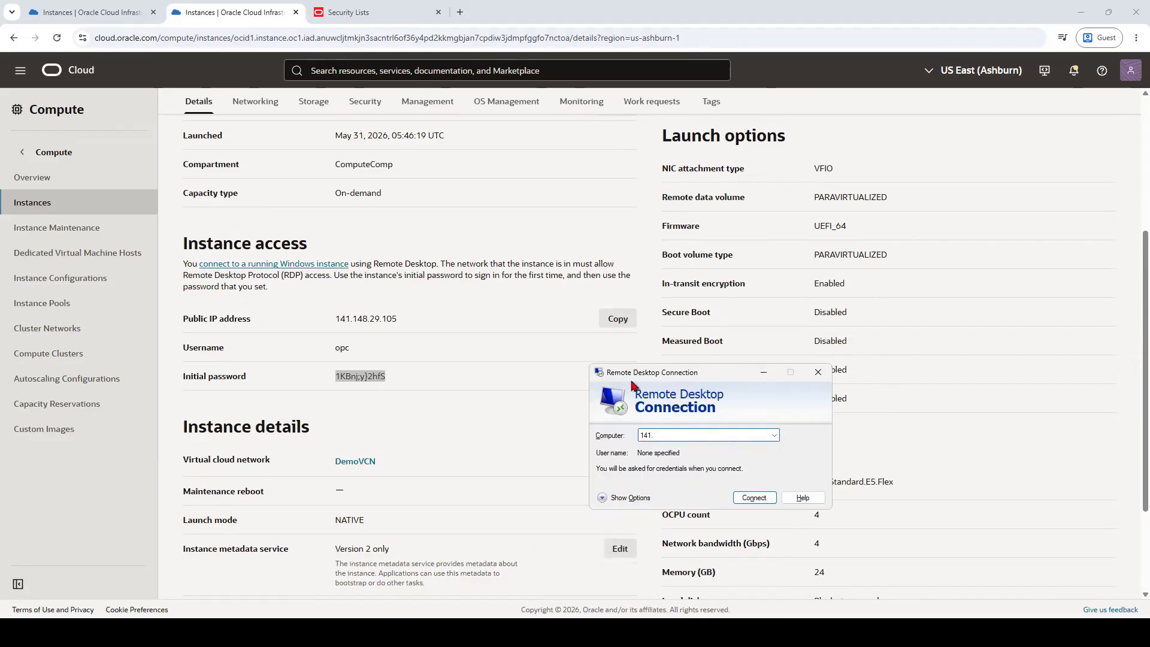
pyautogui.write('148.29.105')
pyautogui.scroll(-1, 408, 382)
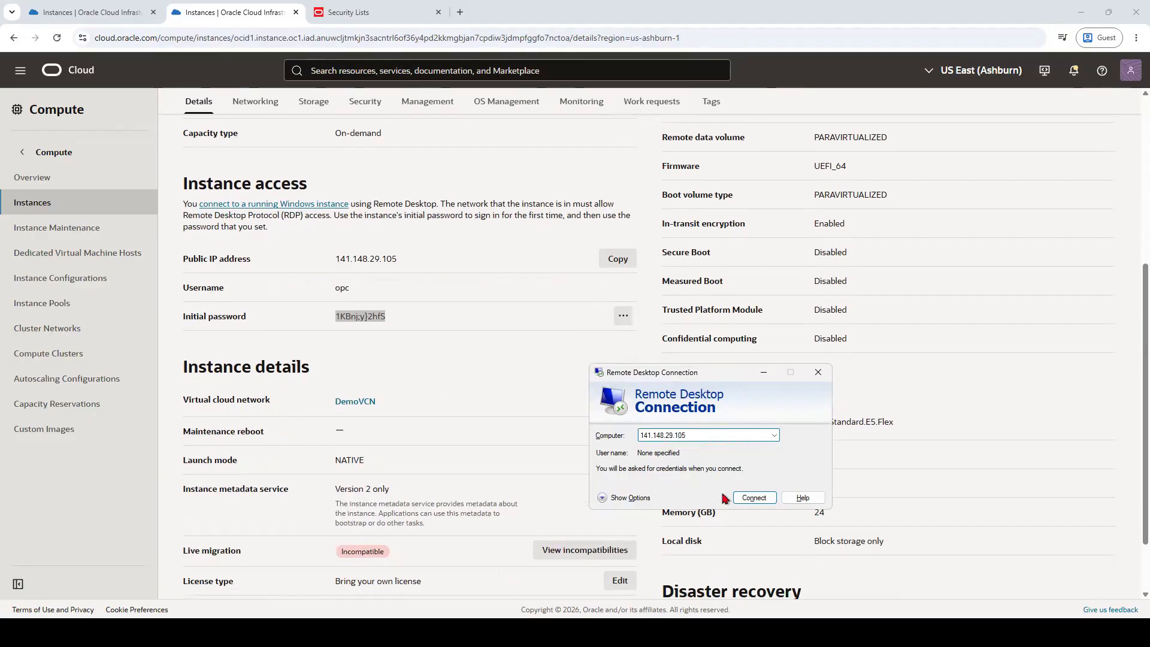
pyautogui.click(741, 501)
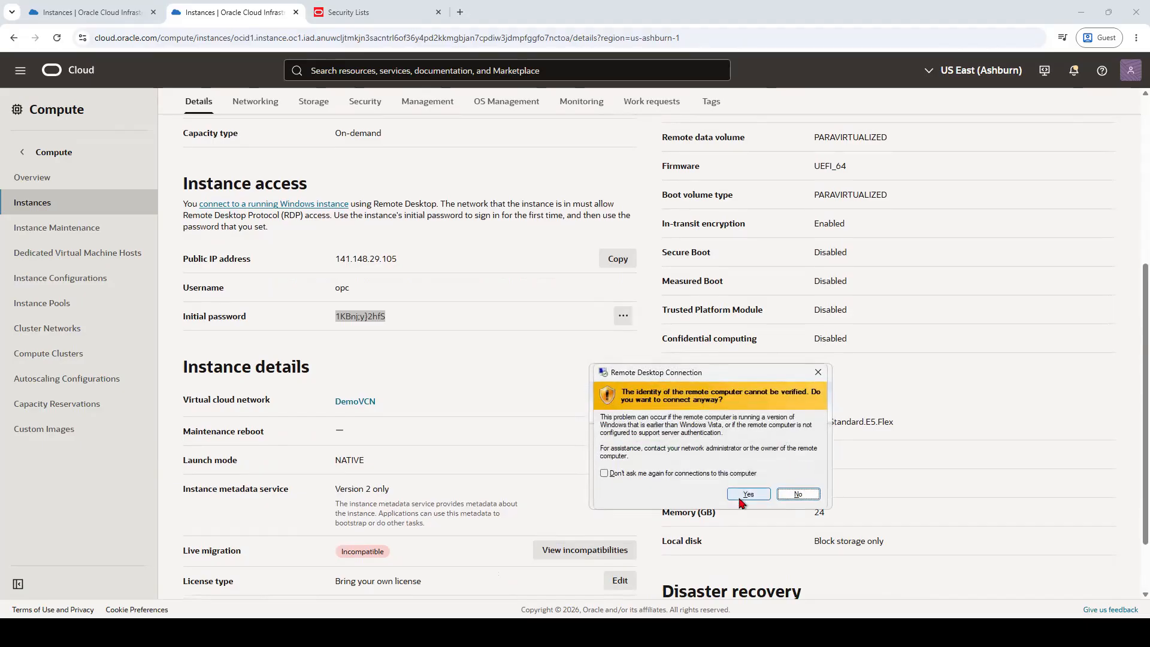
pyautogui.click(748, 495)
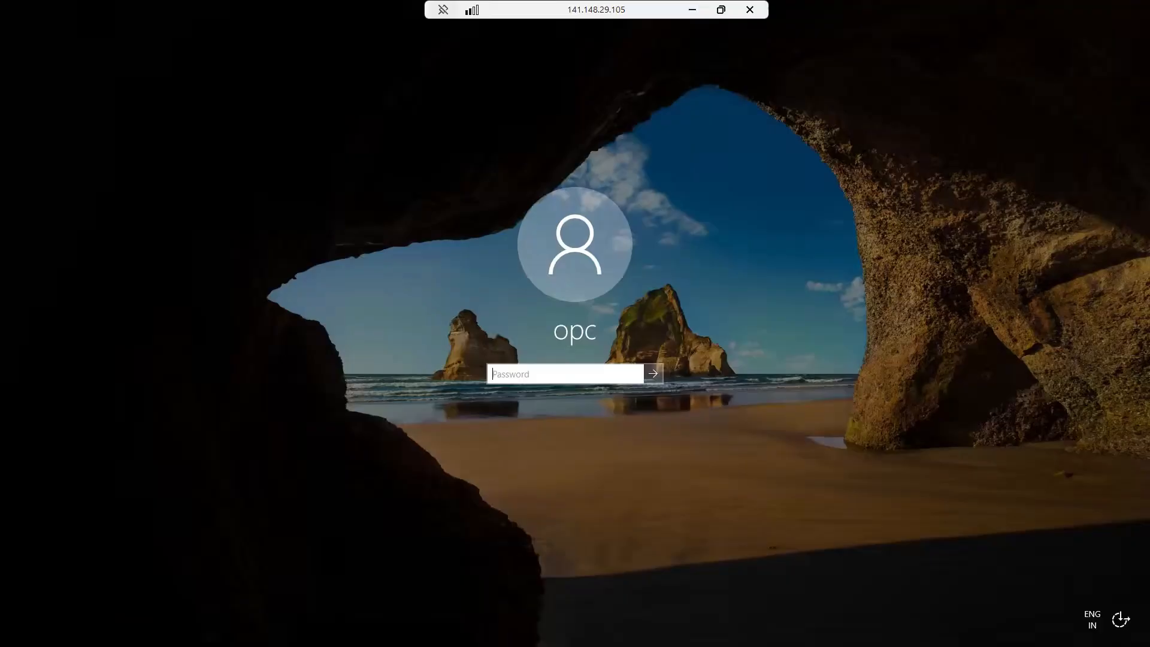
# Step: Sign in to the opc account with the initial password and agree to change the password
pyautogui.click(562, 376)
pyautogui.write('•')
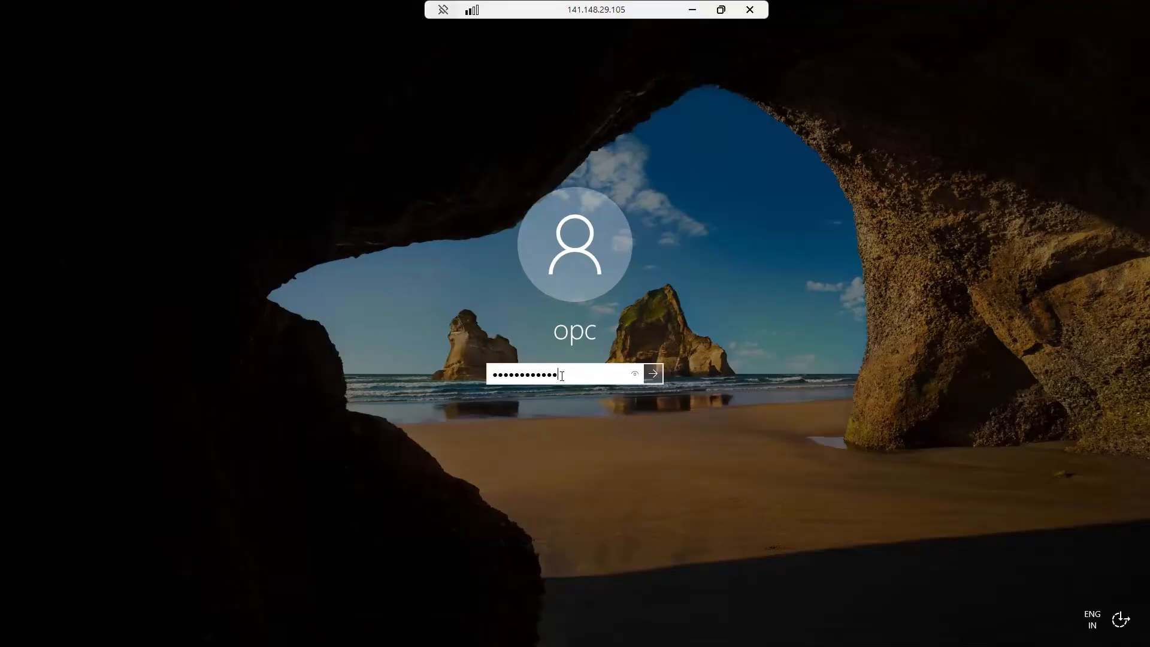
pyautogui.press('Return')
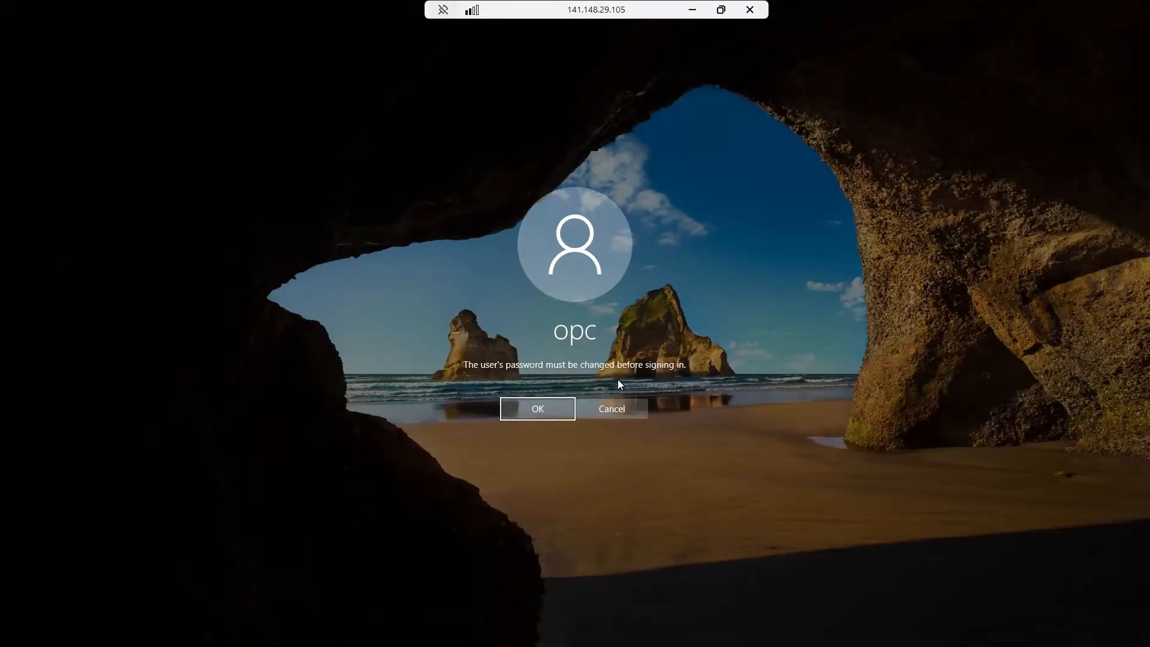
pyautogui.click(537, 409)
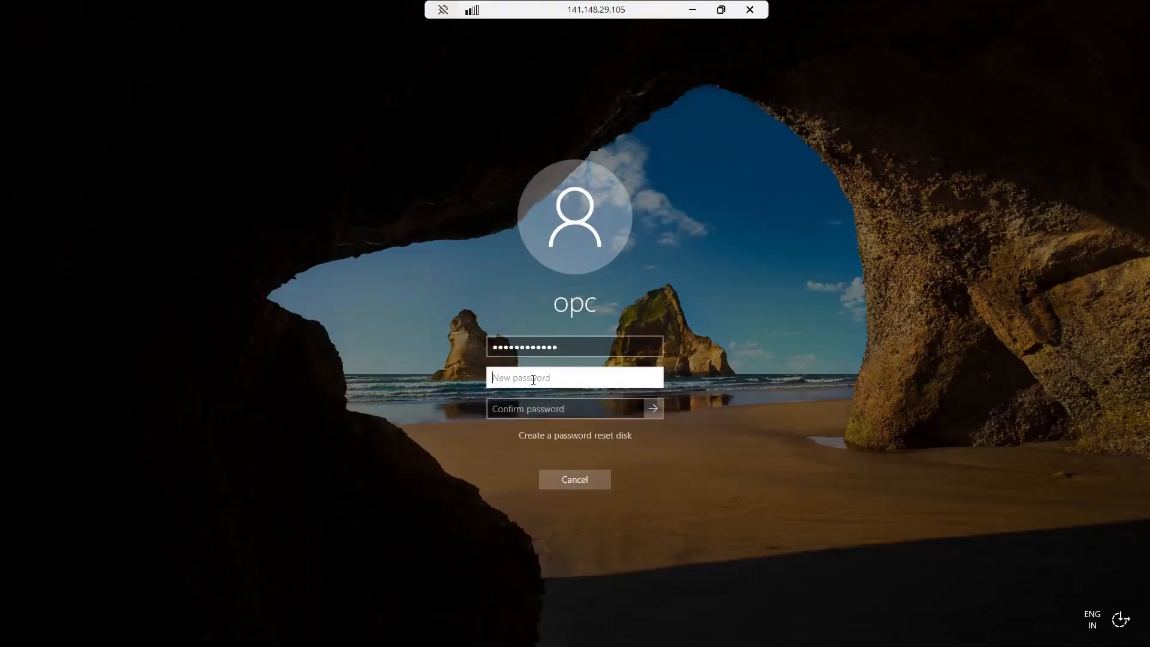
# Step: Enter and confirm a new password for the opc account, and continue to the desktop
pyautogui.write('*************')
pyautogui.press('Tab')
pyautogui.write('******')
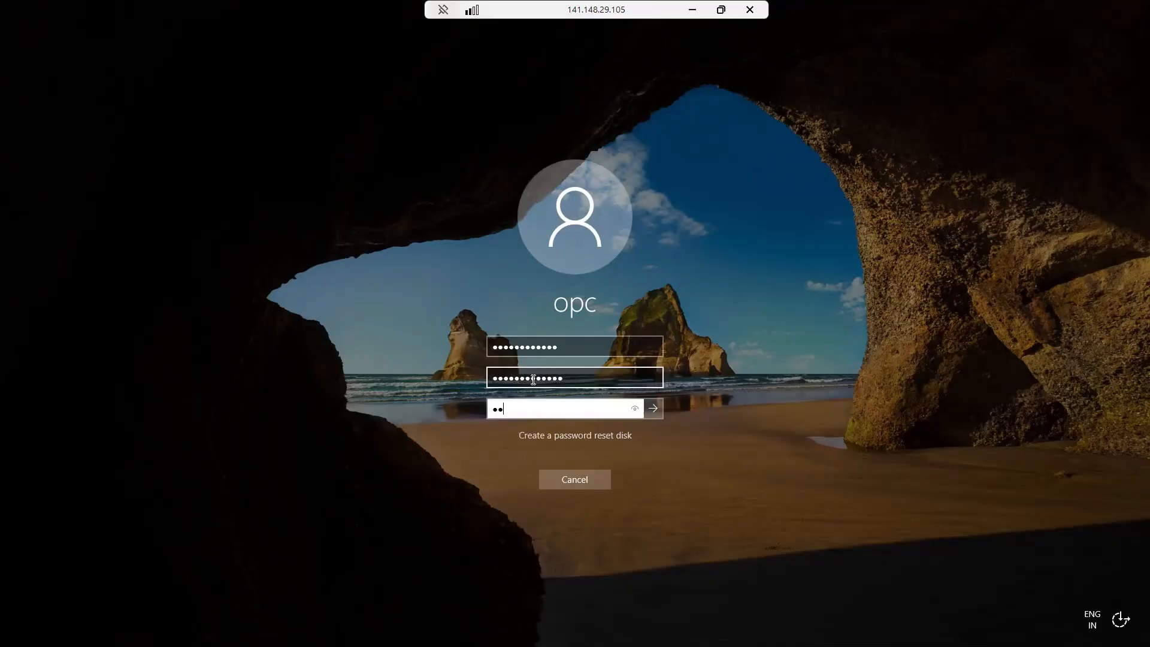
pyautogui.write('*******')
pyautogui.press('Return')
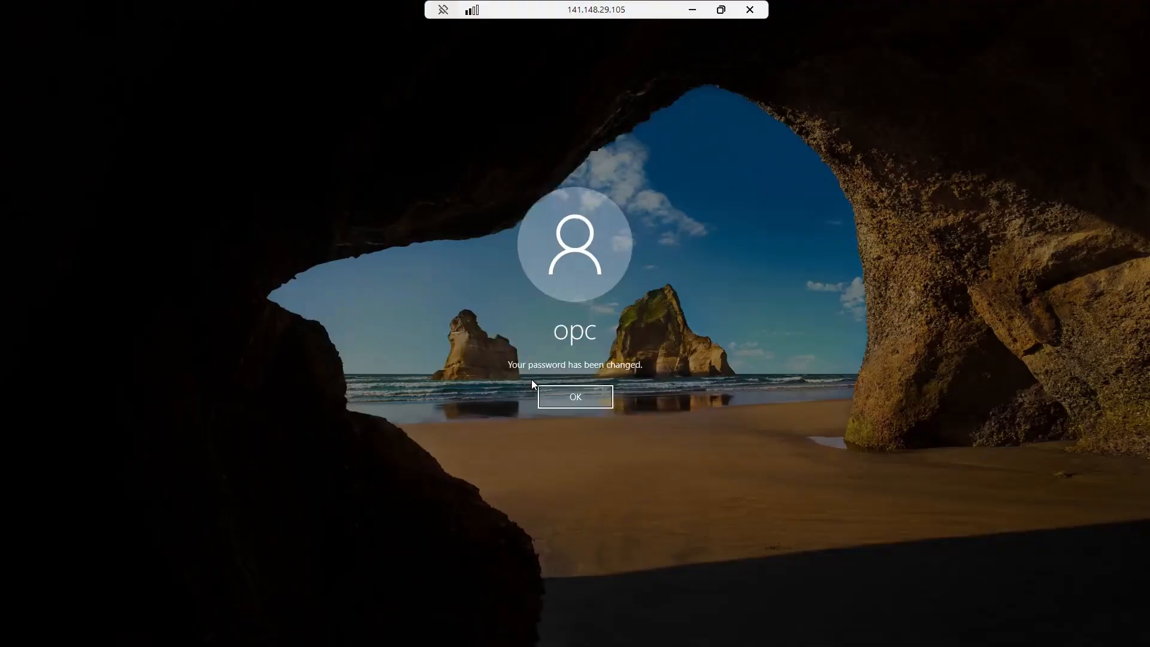
pyautogui.press('Return')
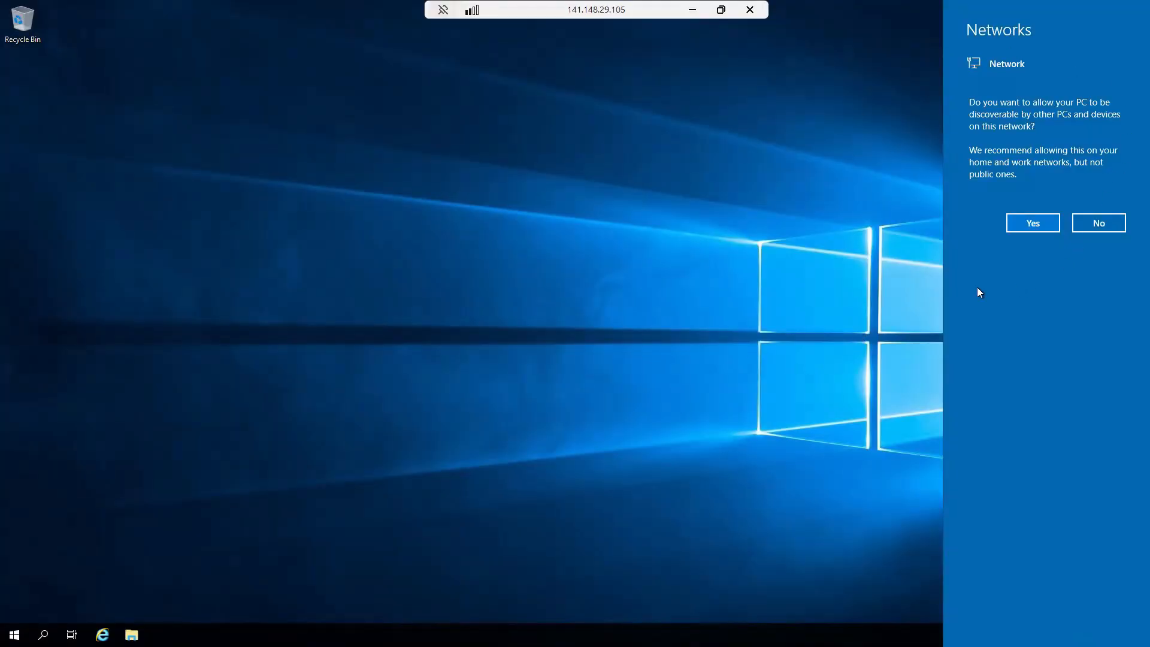
# Step: Dismiss the network discovery prompt and refresh the remote desktop
pyautogui.click(815, 287)
pyautogui.rightClick(437, 328)
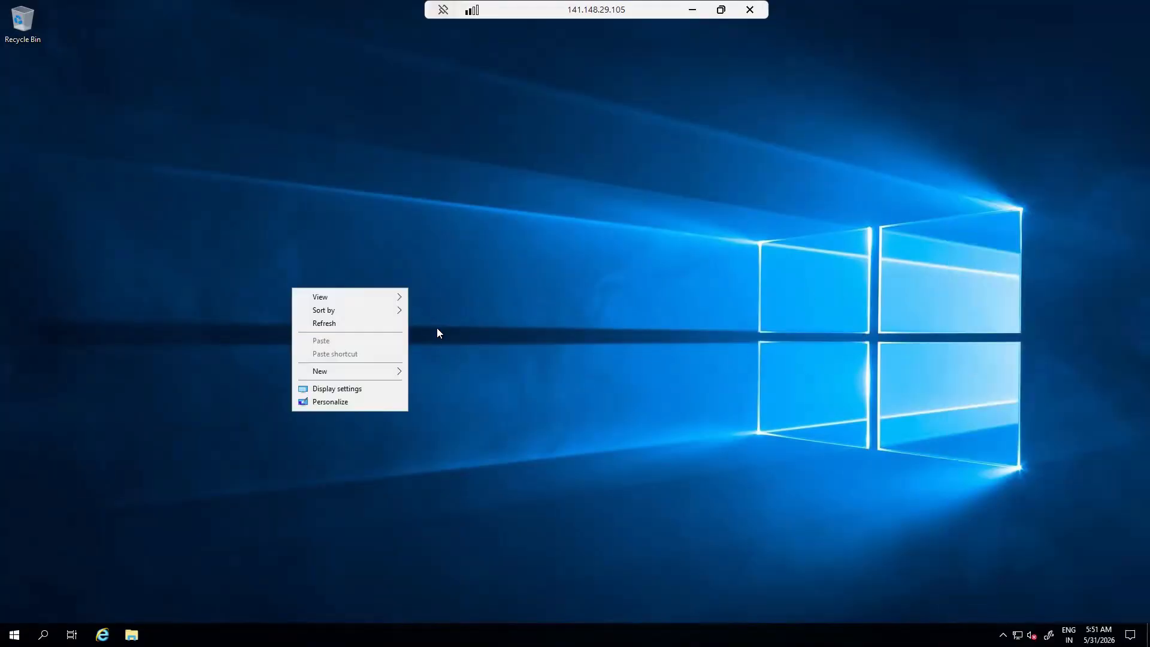
pyautogui.click(354, 325)
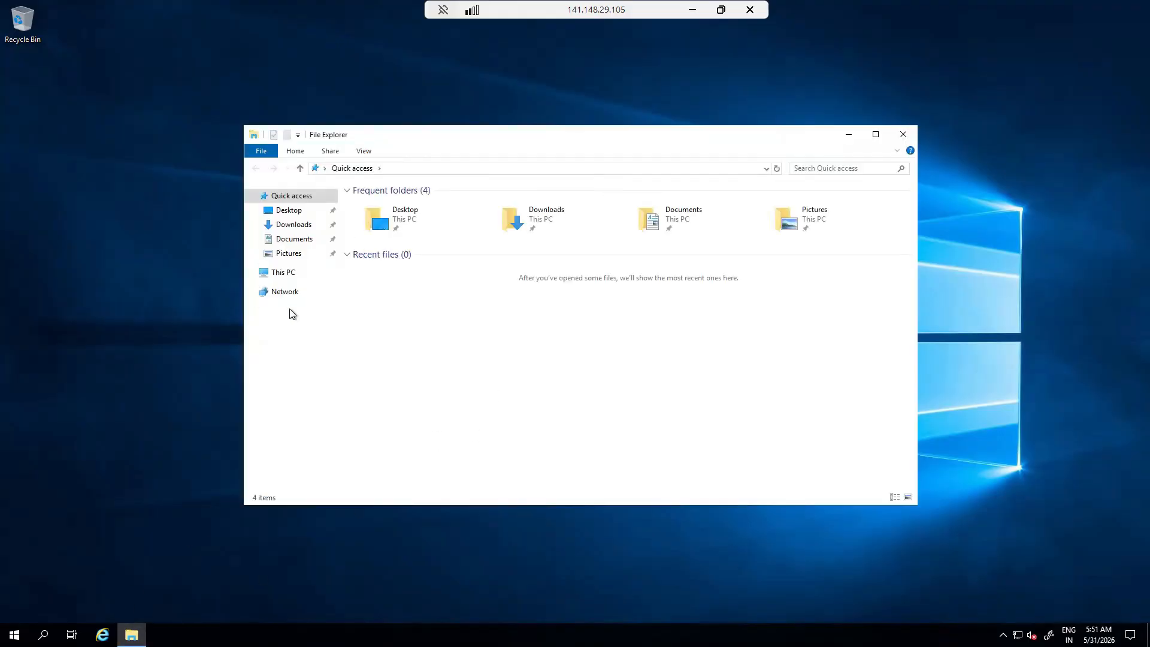
# Step: Inspect the Windows (C:) drive's capacity in This PC and the device and Windows specifications in the system properties
pyautogui.click(286, 273)
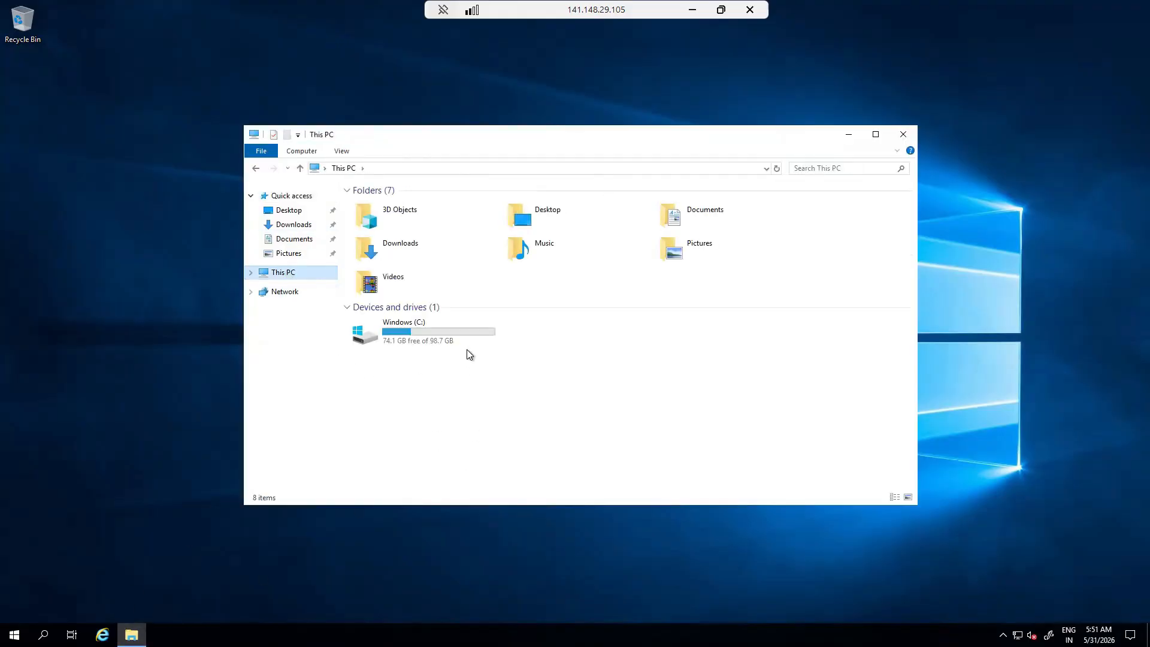
pyautogui.click(454, 348)
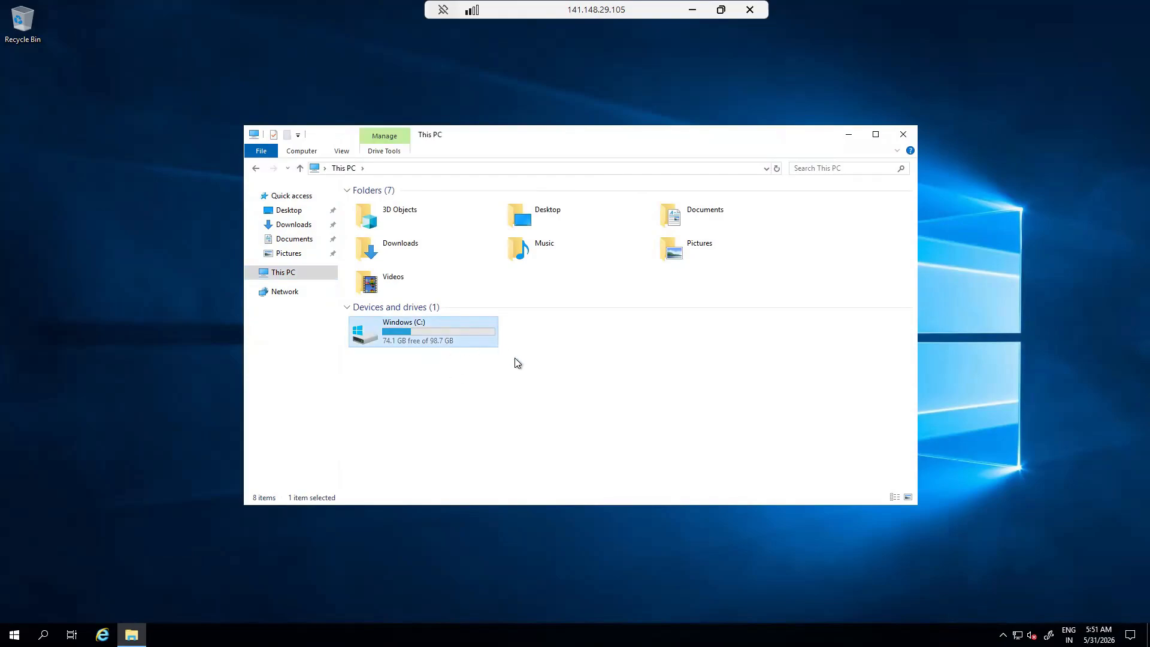
pyautogui.click(312, 152)
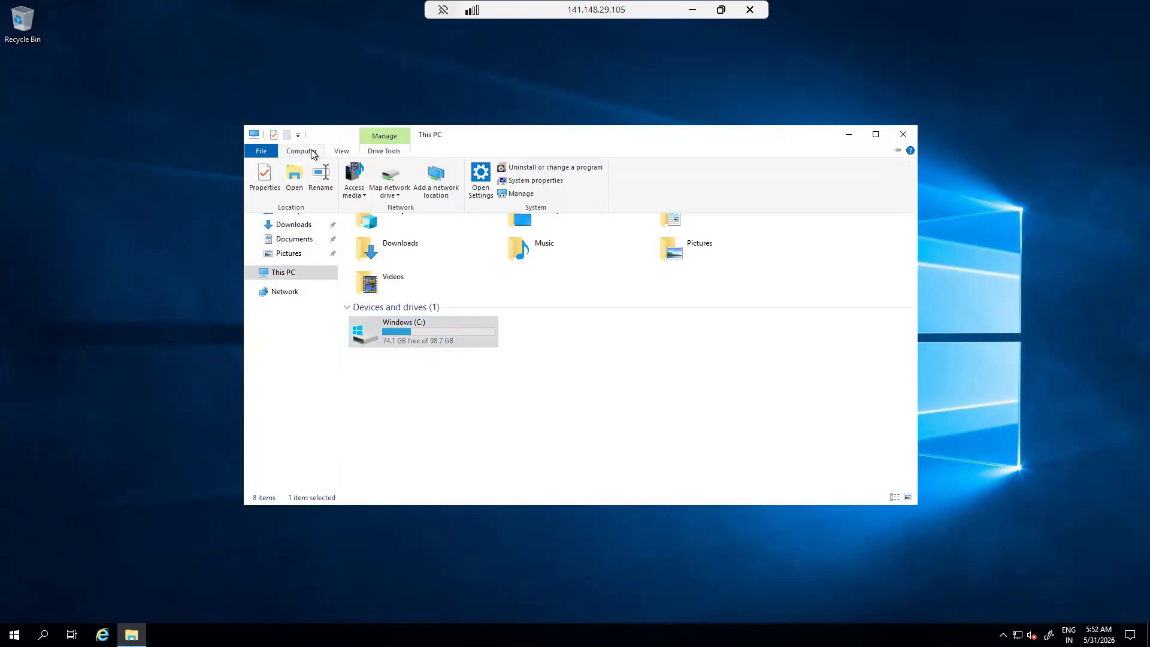
pyautogui.click(545, 181)
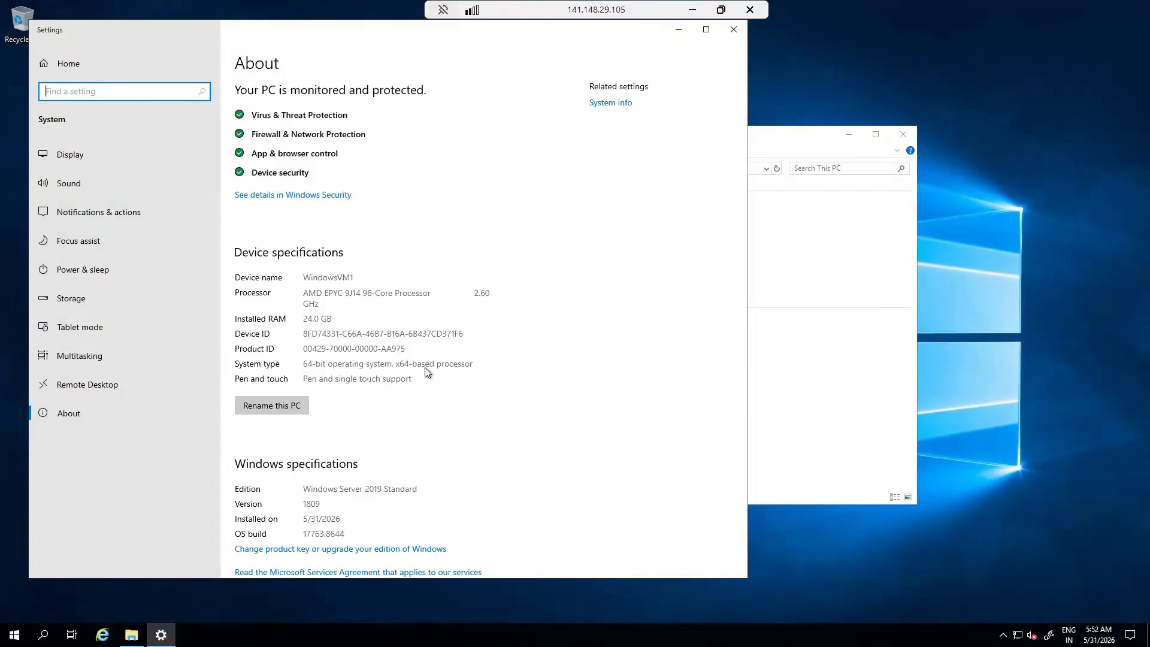
pyautogui.click(733, 33)
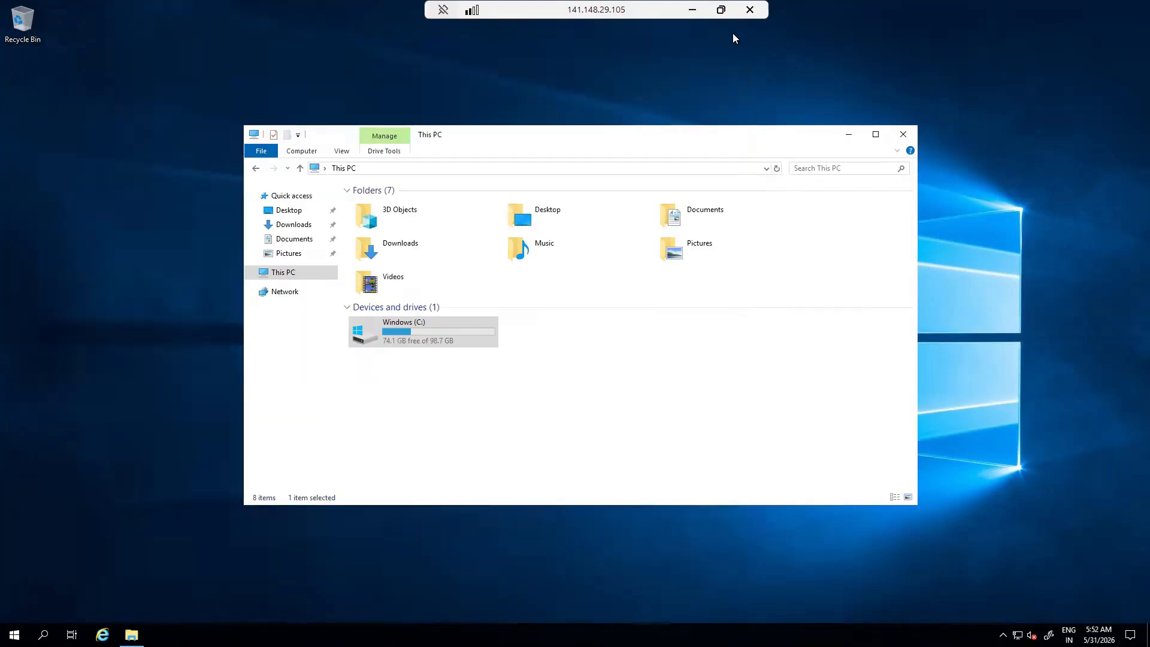